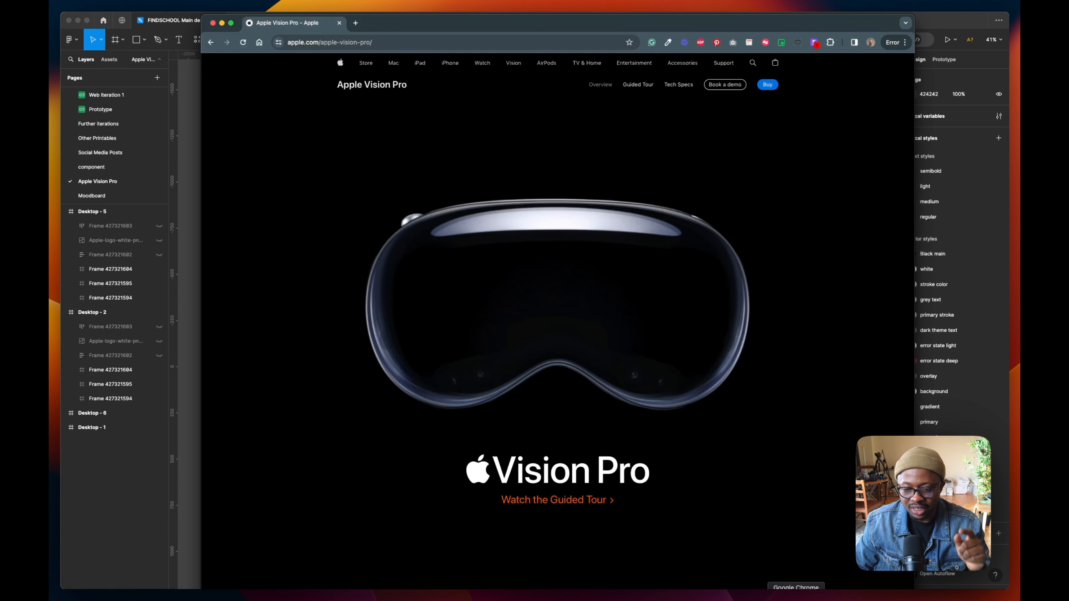
# - Switch to Chrome, capture a screenshot of the Apple Vision Pro page, and place it on the Figma canvas
pyautogui.click(798, 594)
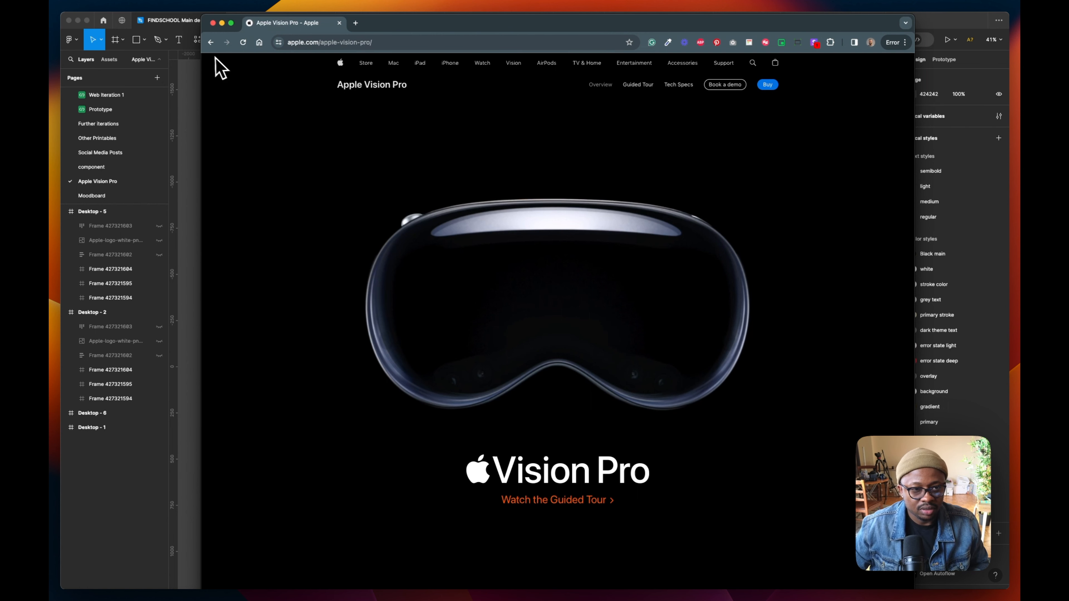
pyautogui.moveTo(203, 53); pyautogui.dragTo(913, 559)
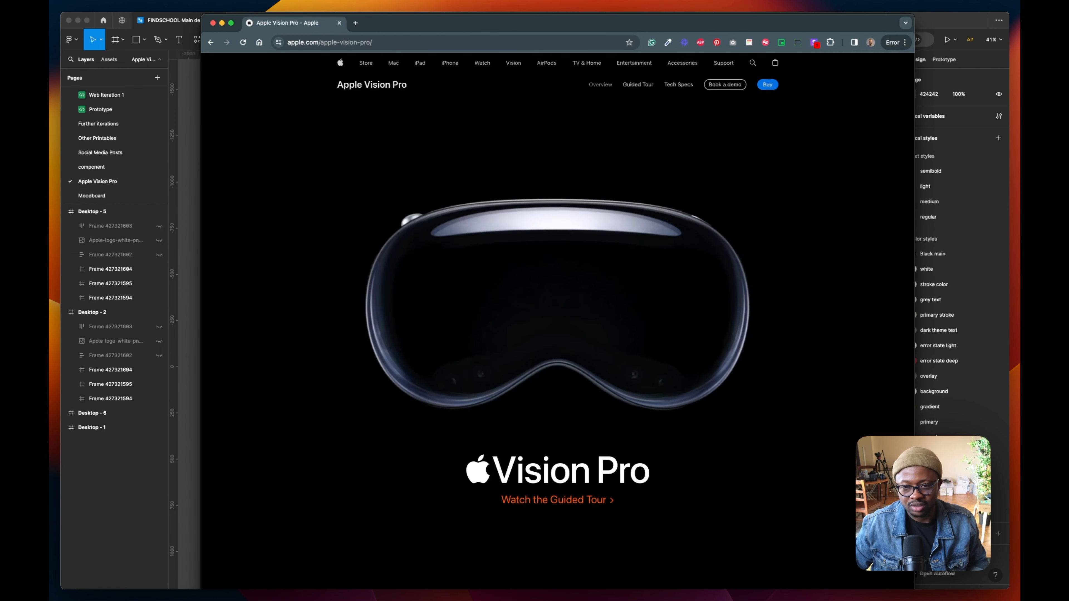
pyautogui.moveTo(867, 320); pyautogui.dragTo(196, 332)
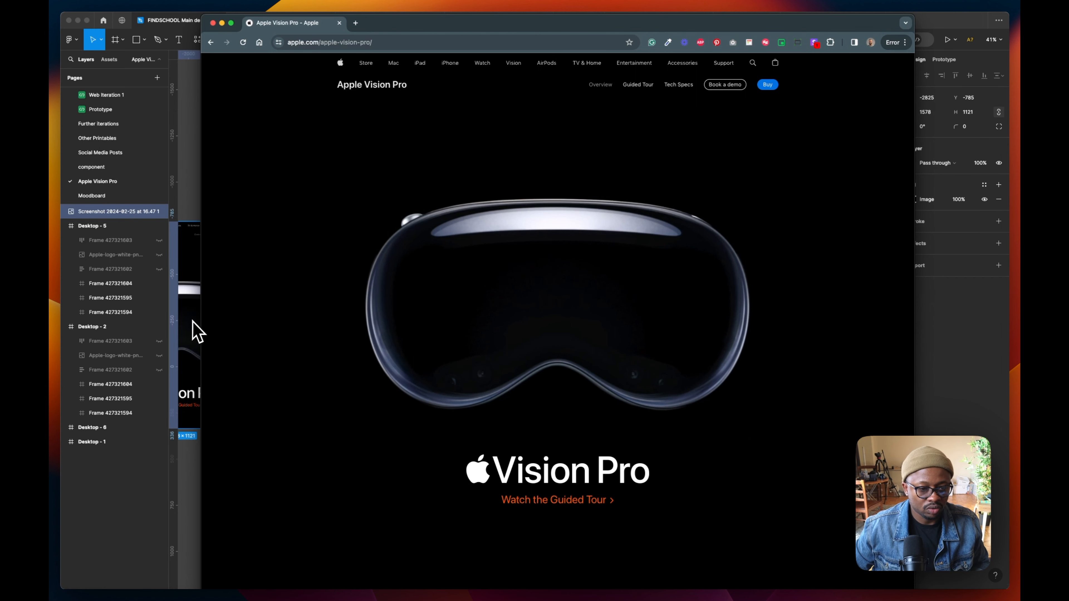
# - Move the pasted website screenshot to an empty canvas area beyond the Desktop - 6 frame, at X 819, Y -1125
pyautogui.click(332, 488)
pyautogui.scroll(-5, 236, 459)
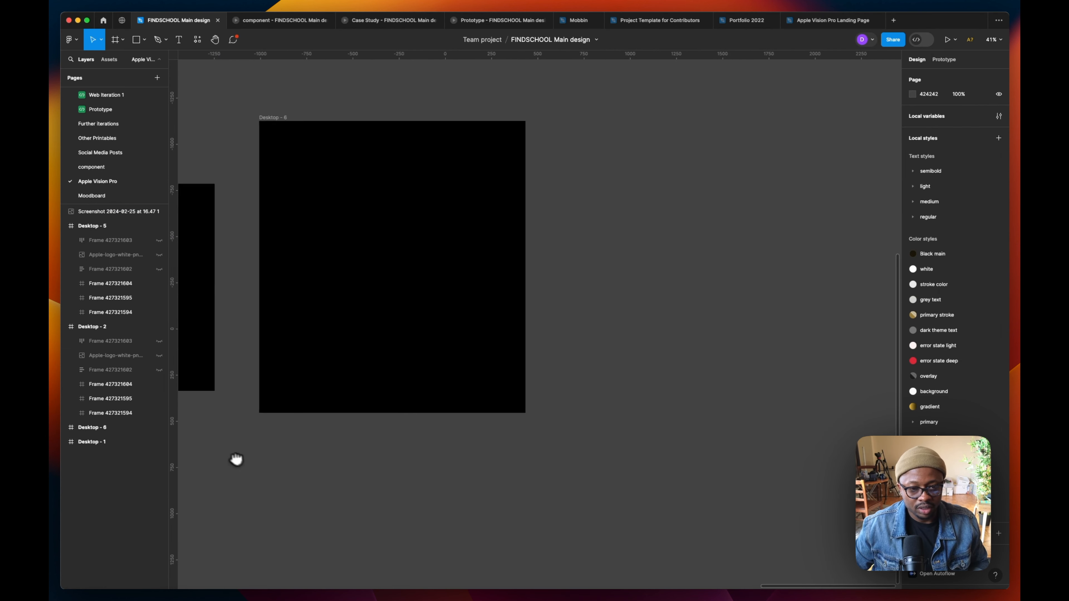
pyautogui.moveTo(210, 316); pyautogui.dragTo(509, 327)
pyautogui.scroll(5, 508, 327)
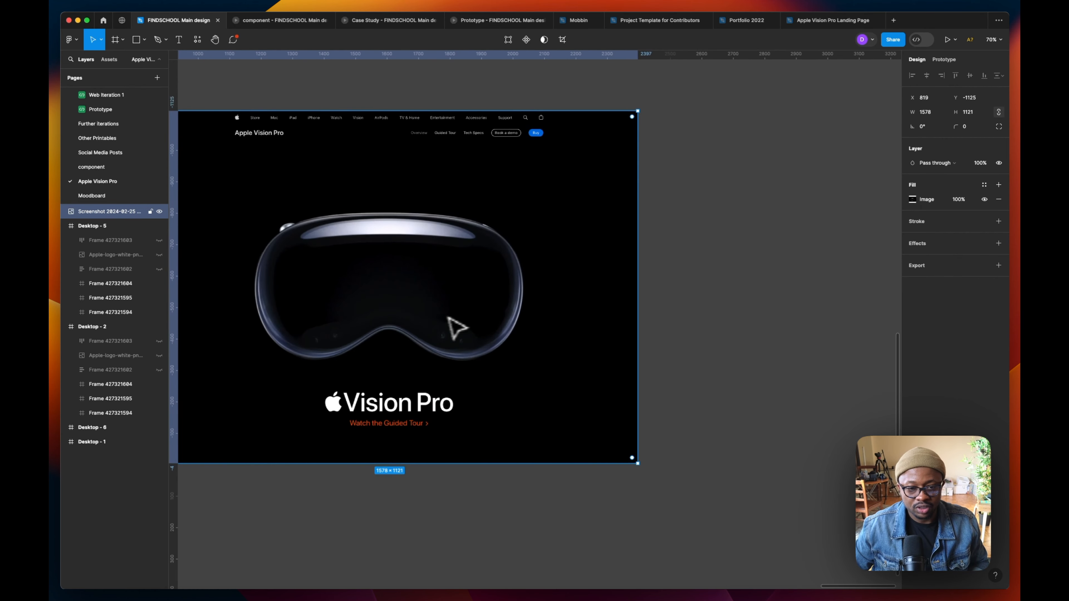
pyautogui.moveTo(544, 359); pyautogui.dragTo(563, 351)
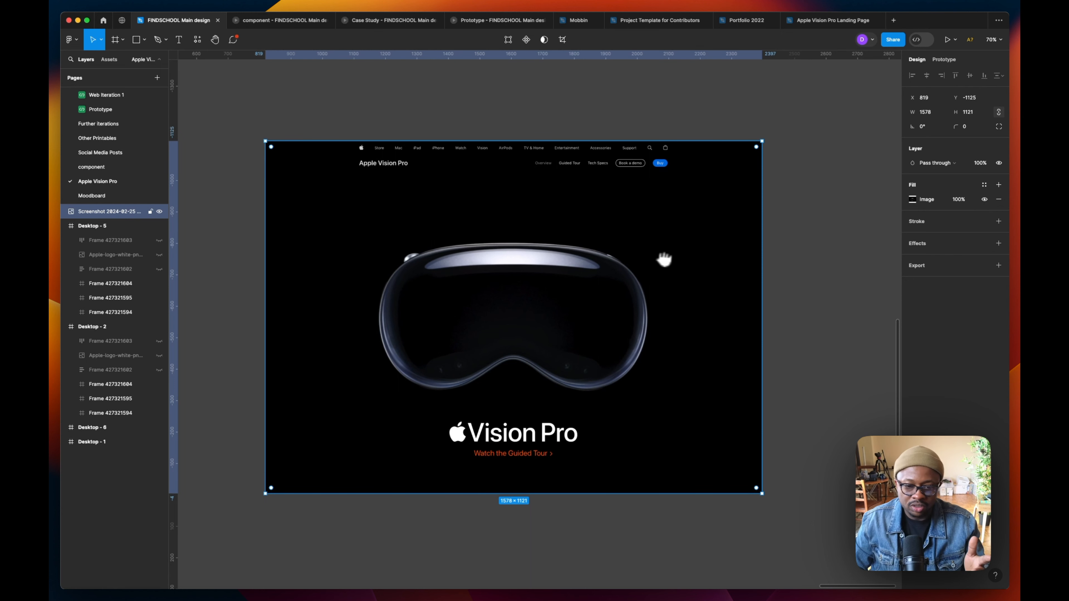
pyautogui.click(790, 268)
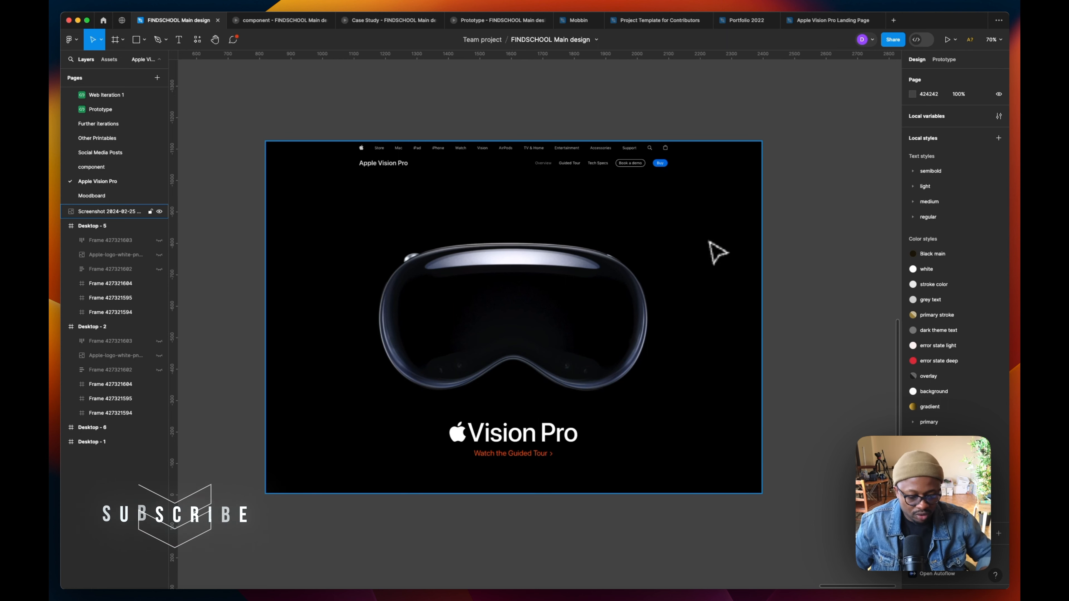
# - Add a Desktop preset frame of 1440 × 1024 and position it beside the screenshot at X 2545, Y -1091
pyautogui.scroll(-3, 670, 266)
pyautogui.hscroll(5, 770, 227)
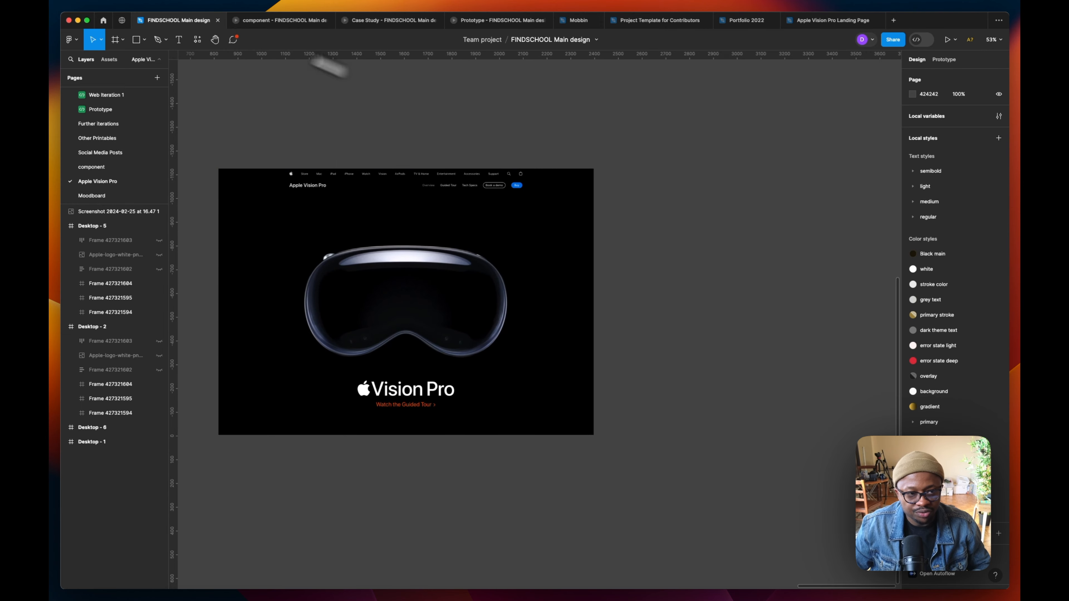
pyautogui.click(115, 41)
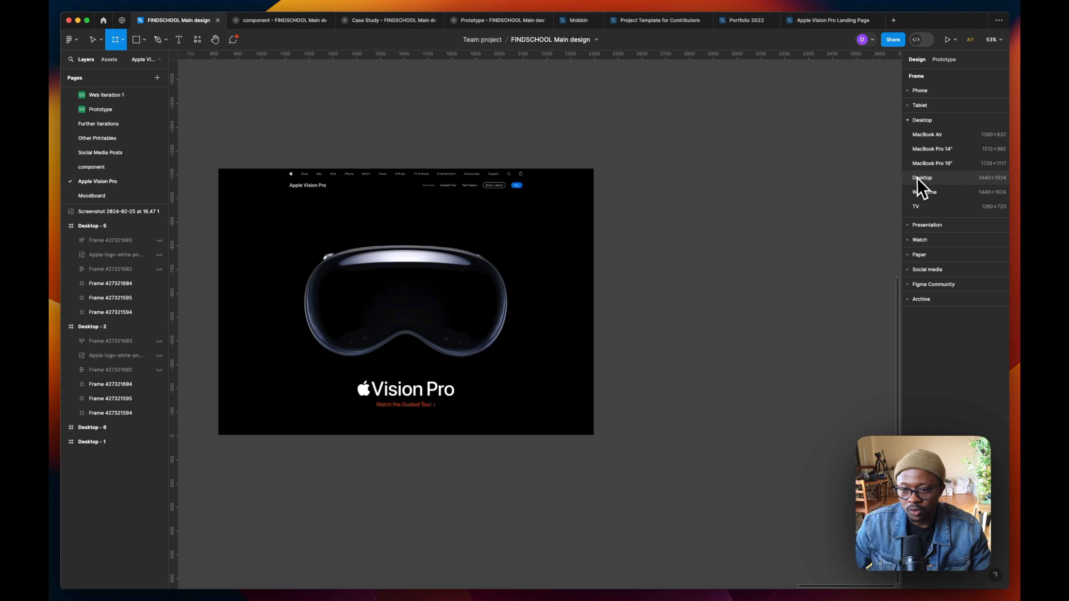
pyautogui.click(934, 182)
pyautogui.moveTo(692, 224); pyautogui.dragTo(578, 200)
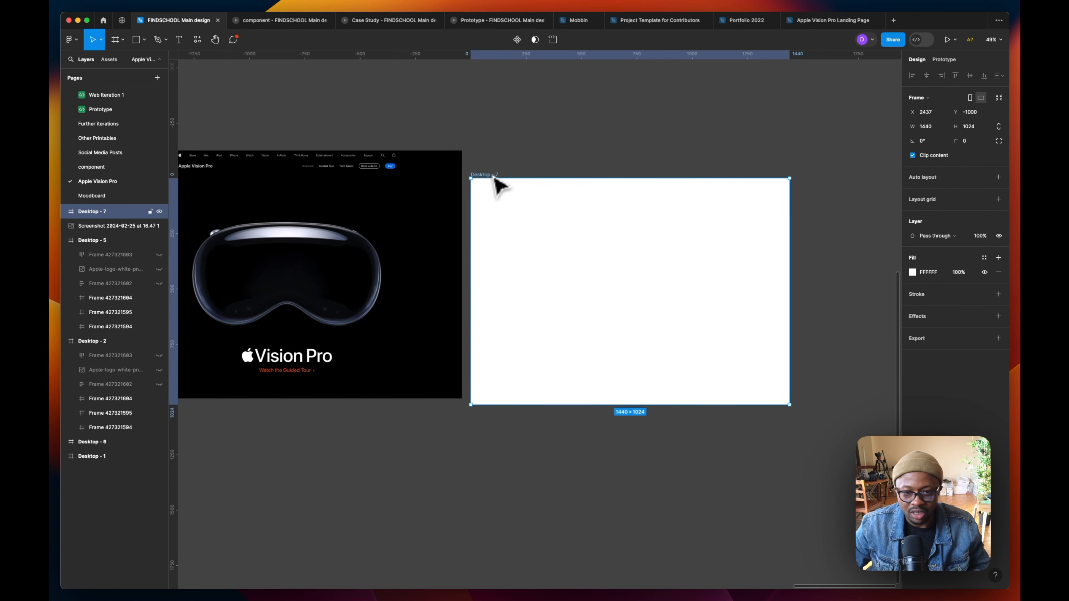
pyautogui.moveTo(499, 185); pyautogui.dragTo(520, 162)
pyautogui.scroll(1, 613, 184)
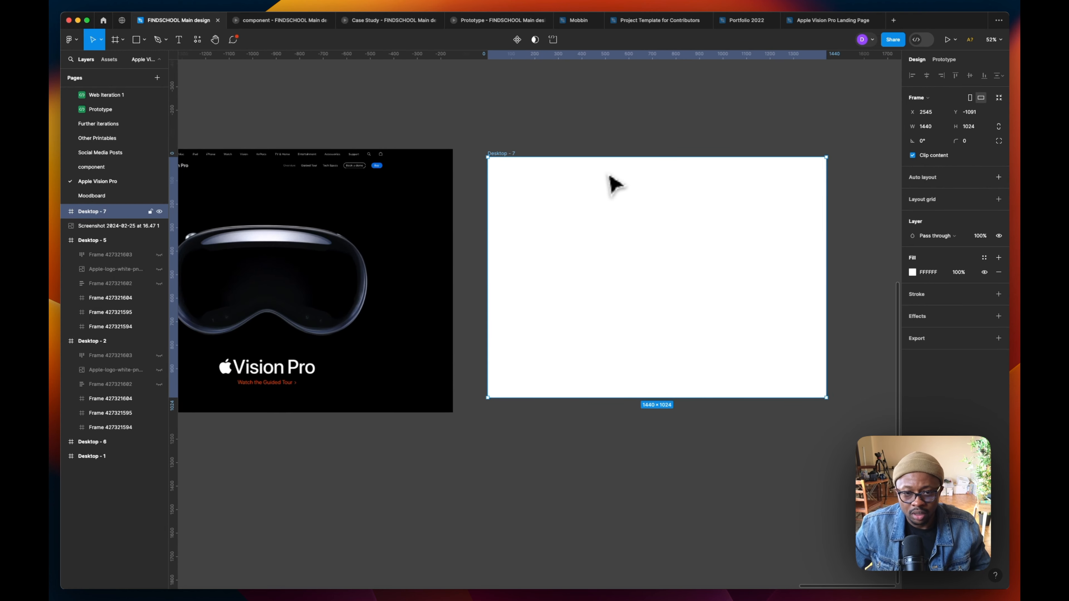
pyautogui.moveTo(740, 247); pyautogui.dragTo(675, 251)
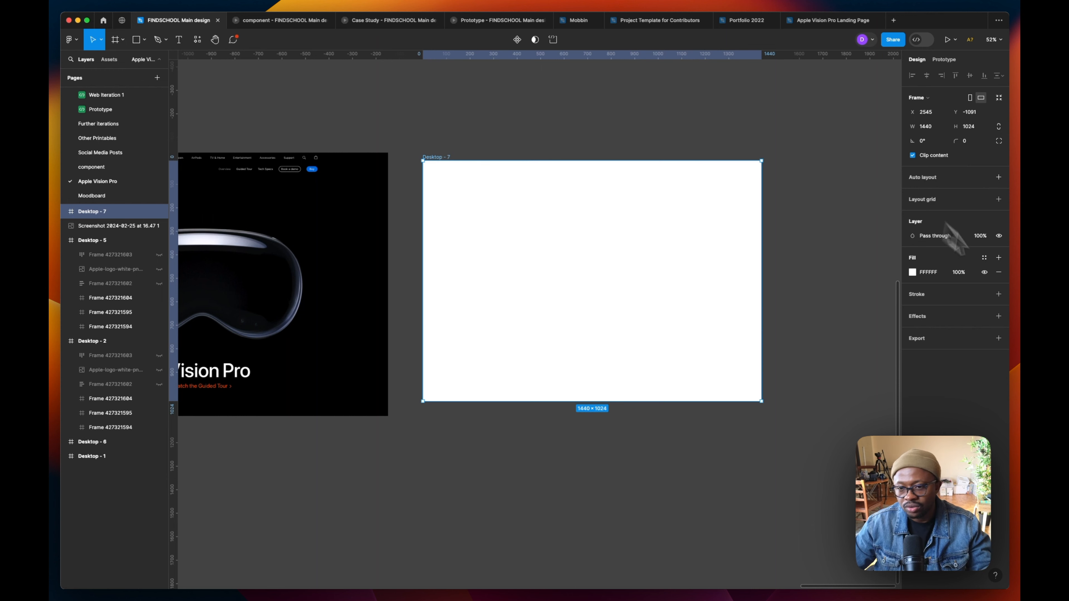
pyautogui.click(850, 202)
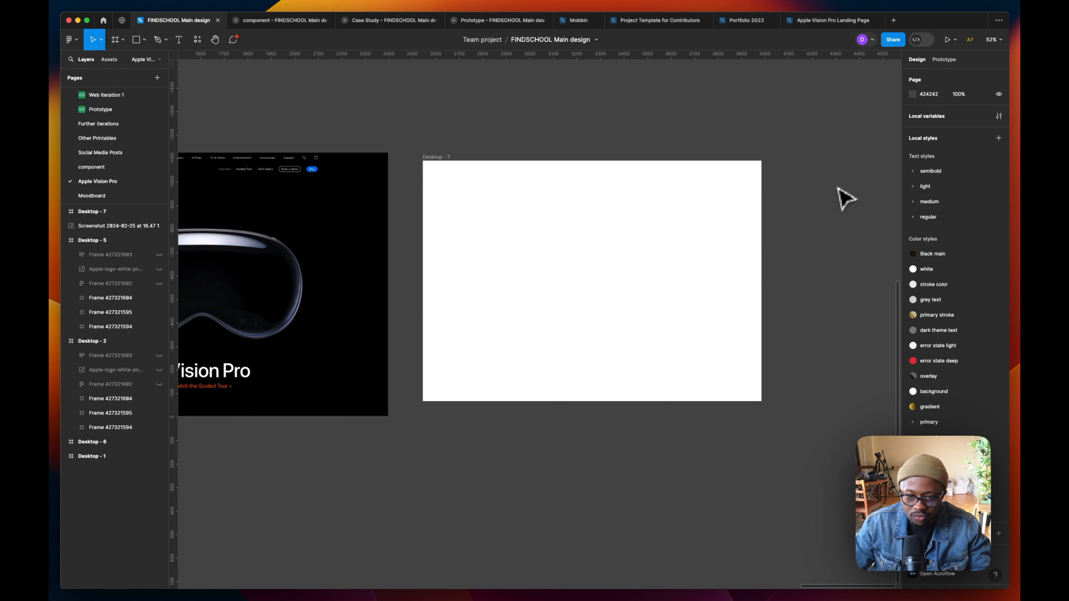
# - Add a layout grid to the new desktop frame with 12 stretched columns and a margin of 32
pyautogui.click(447, 162)
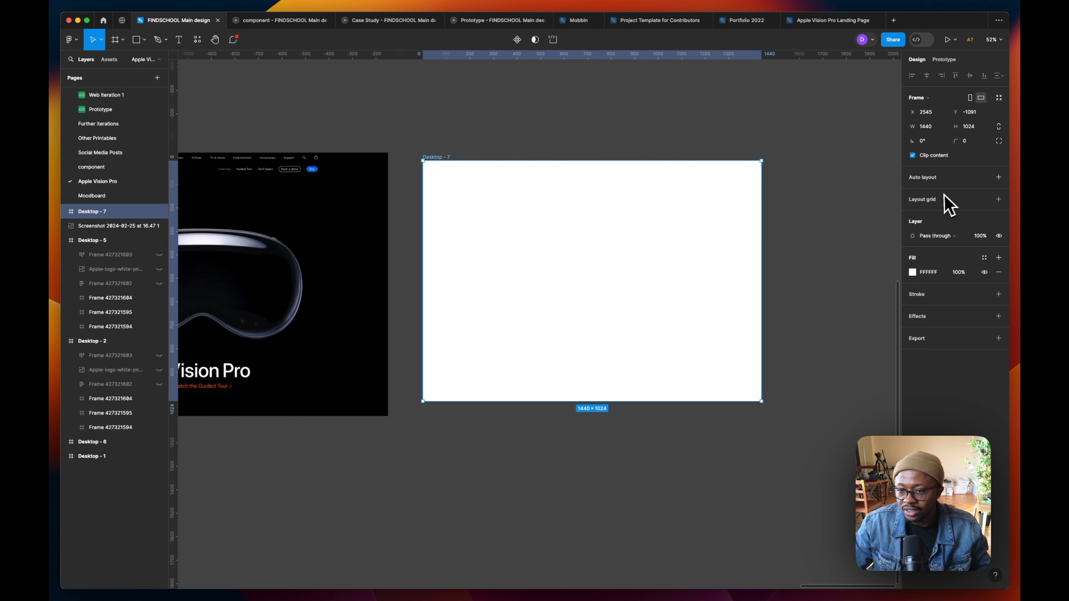
pyautogui.click(998, 200)
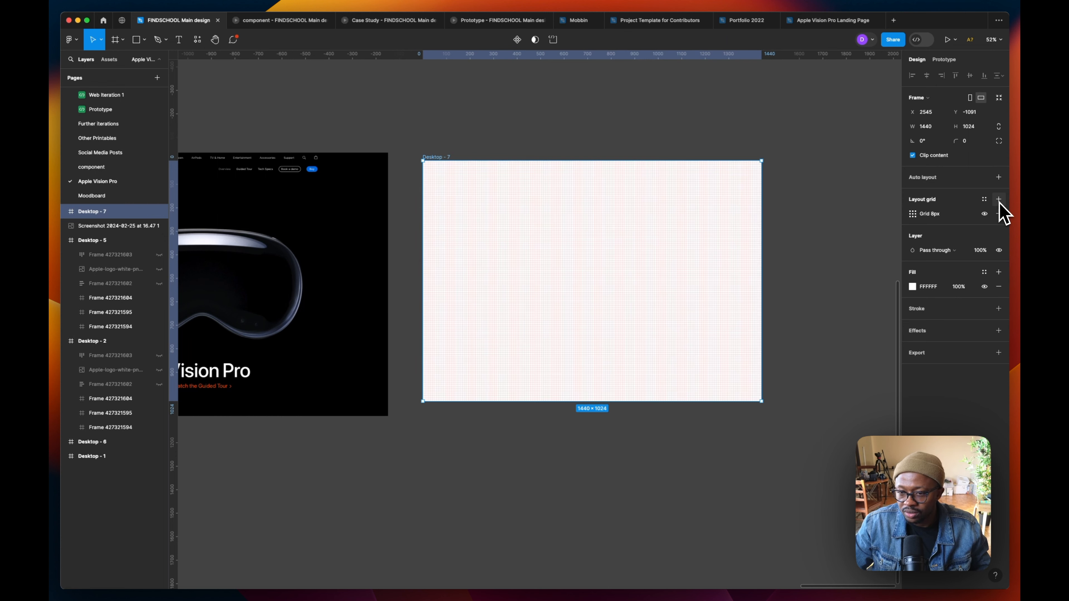
pyautogui.click(914, 215)
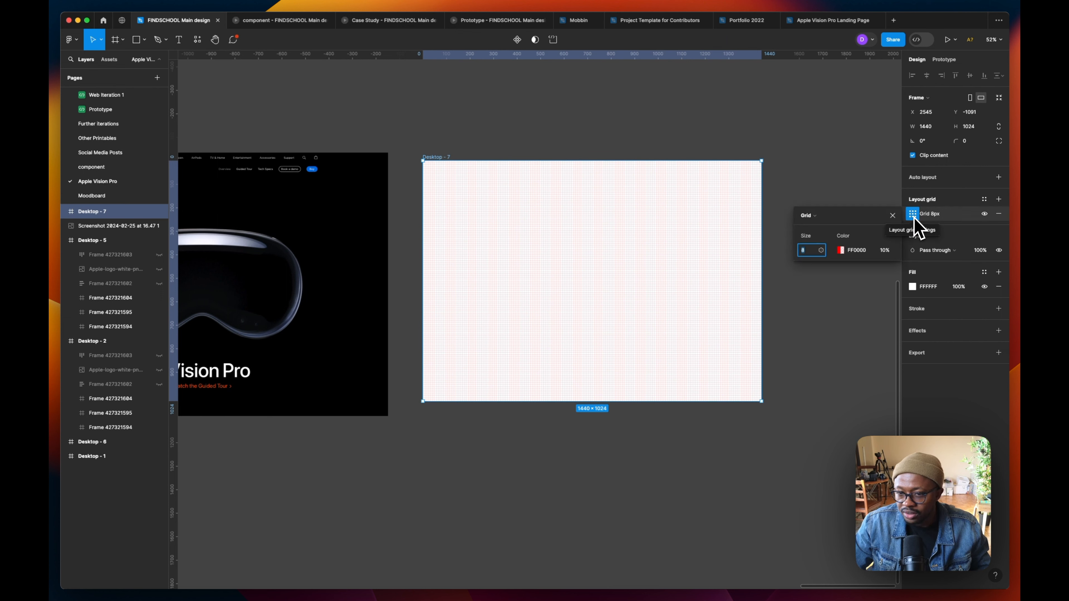
pyautogui.click(823, 234)
pyautogui.click(819, 227)
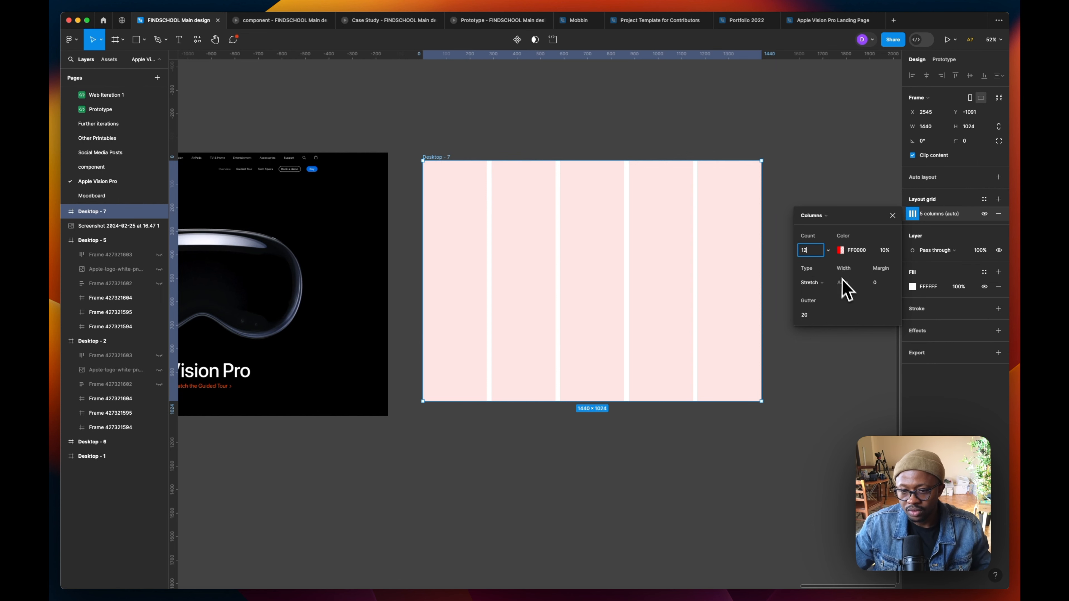
pyautogui.press('Return')
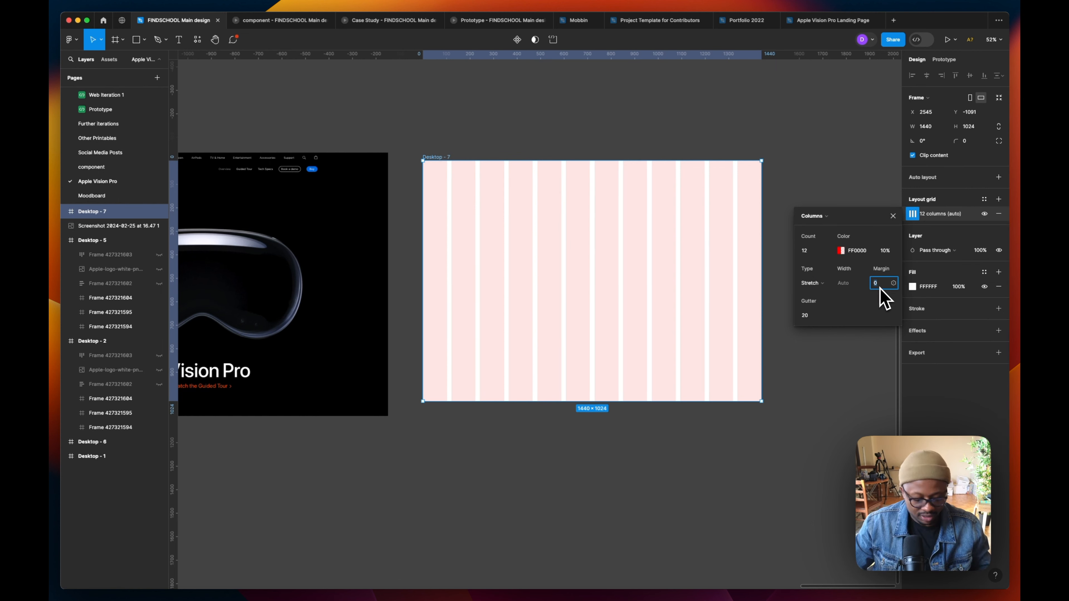
pyautogui.write('2')
pyautogui.press('Return')
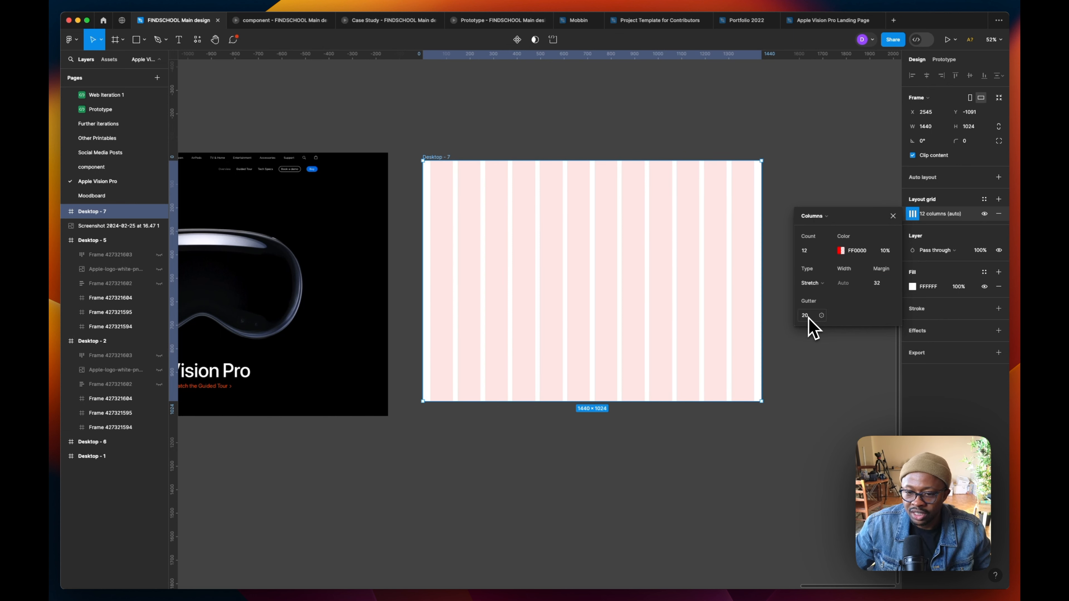
pyautogui.click(359, 209)
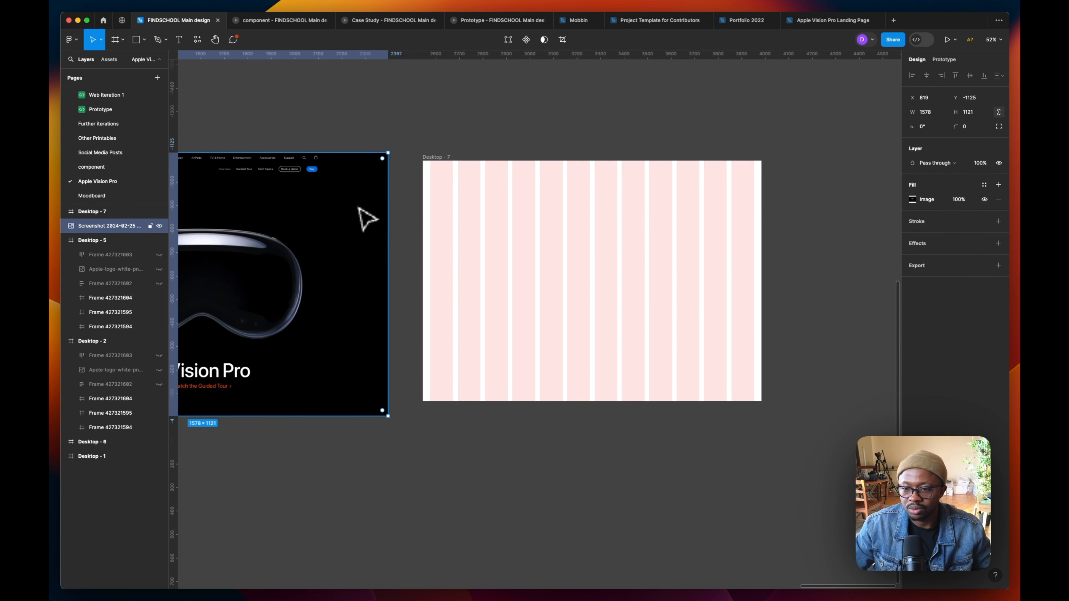
# - Add a second layout grid to the desktop frame, using rows with a count of 1000
pyautogui.click(715, 187)
pyautogui.scroll(-3, 760, 196)
pyautogui.click(913, 214)
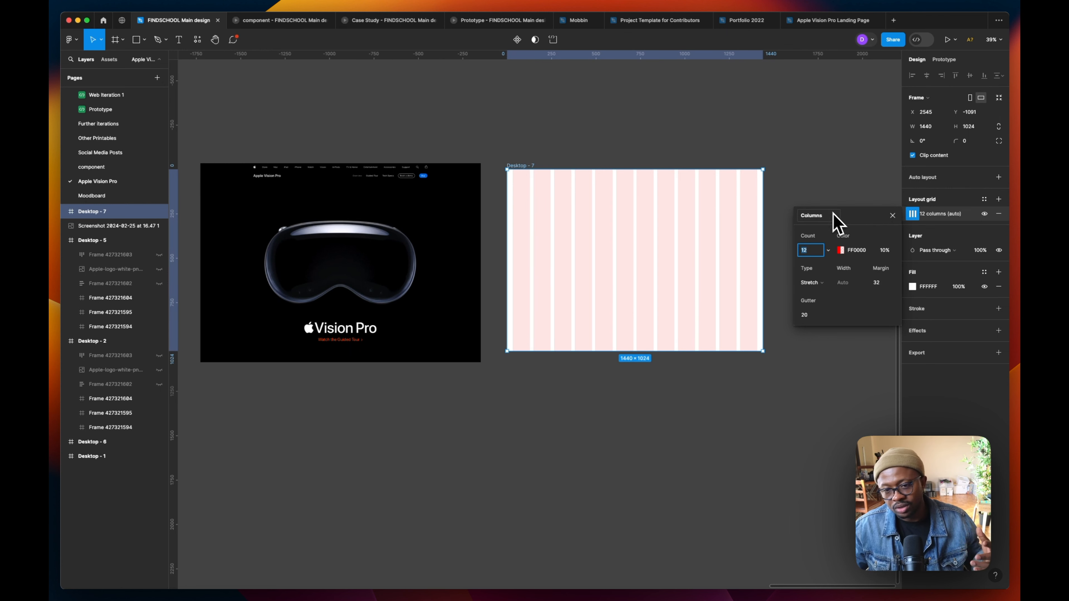
pyautogui.click(999, 200)
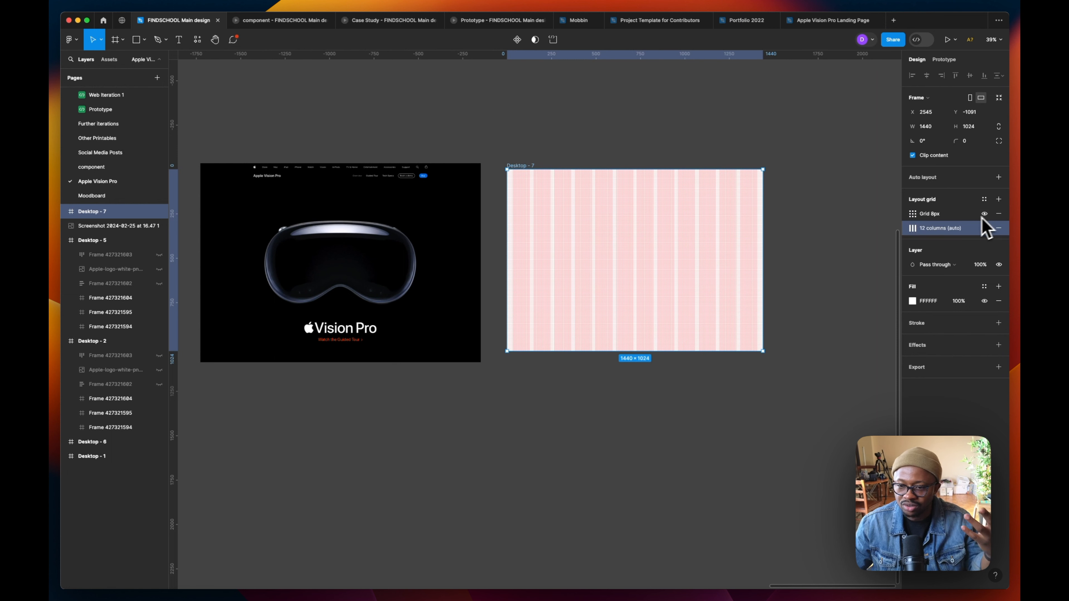
pyautogui.click(912, 214)
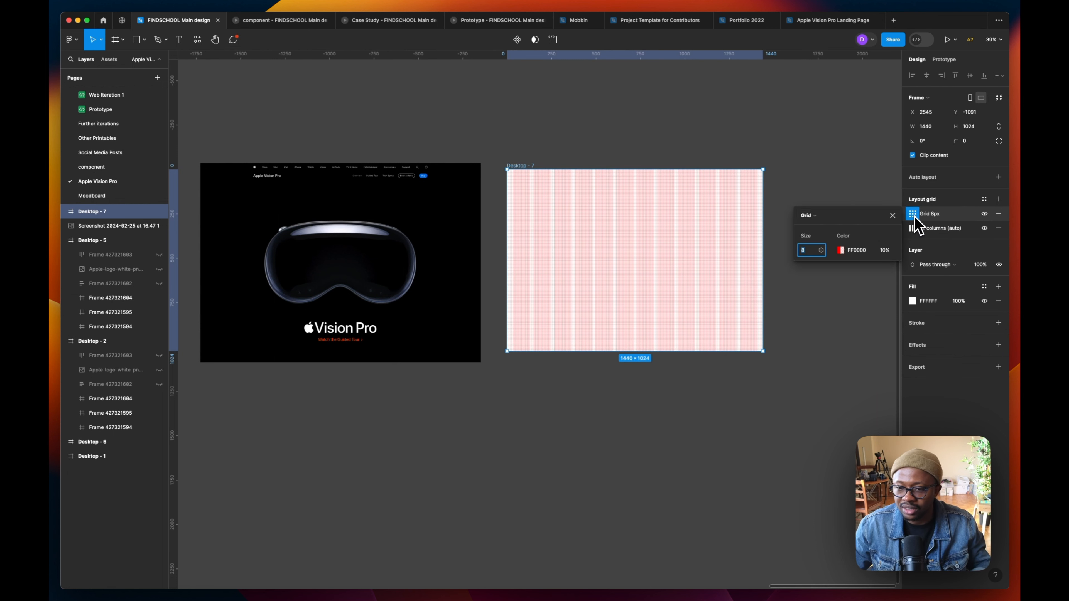
pyautogui.click(814, 215)
pyautogui.click(815, 237)
pyautogui.click(811, 251)
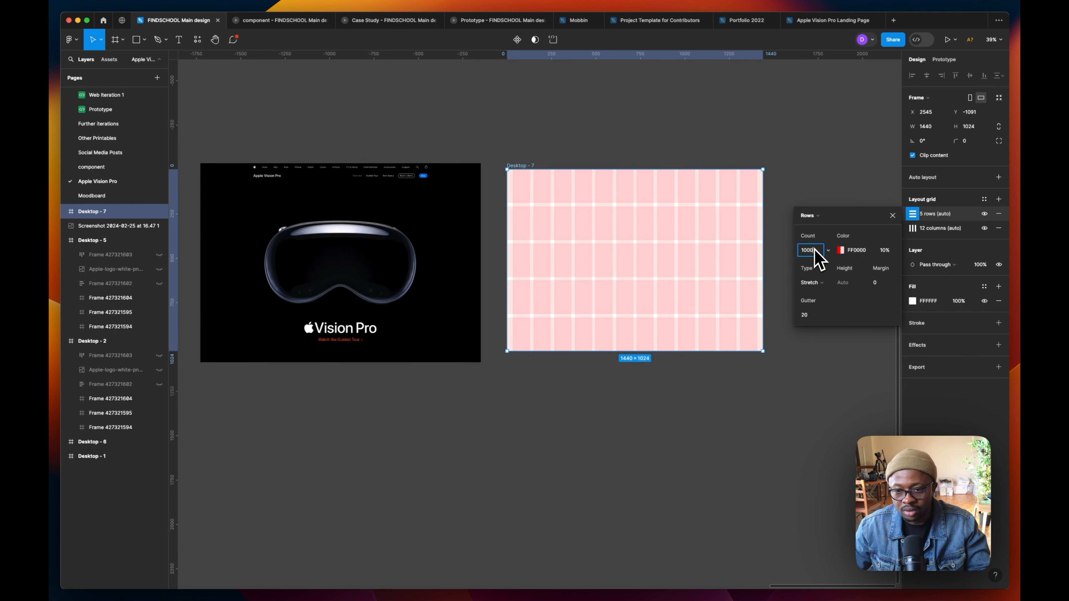
# - Set the row grid's type to Top, its height to 8 and its gutter to 0
pyautogui.click(840, 283)
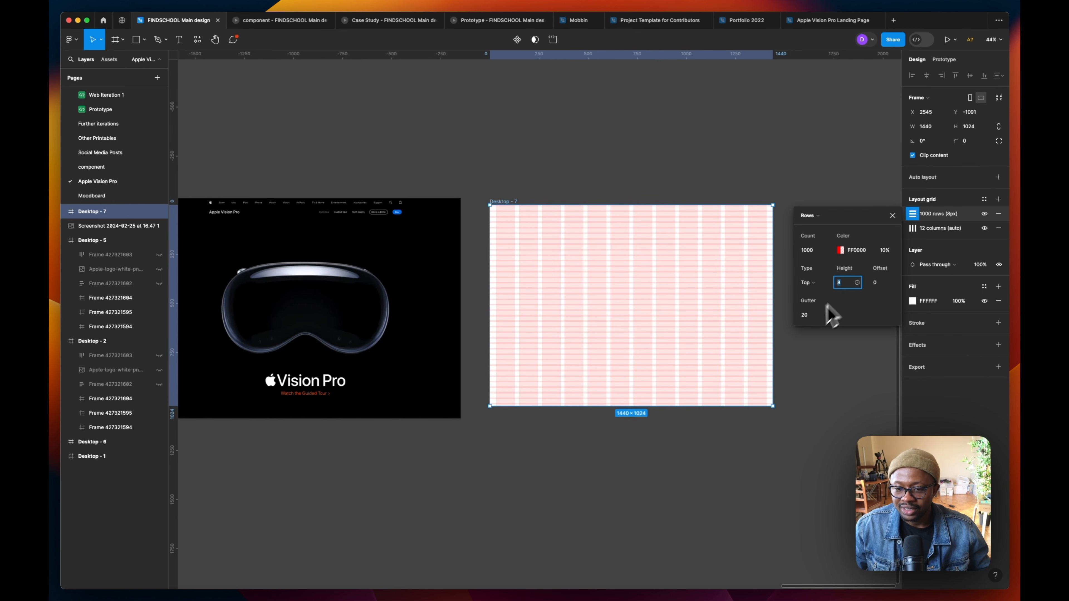
pyautogui.click(812, 318)
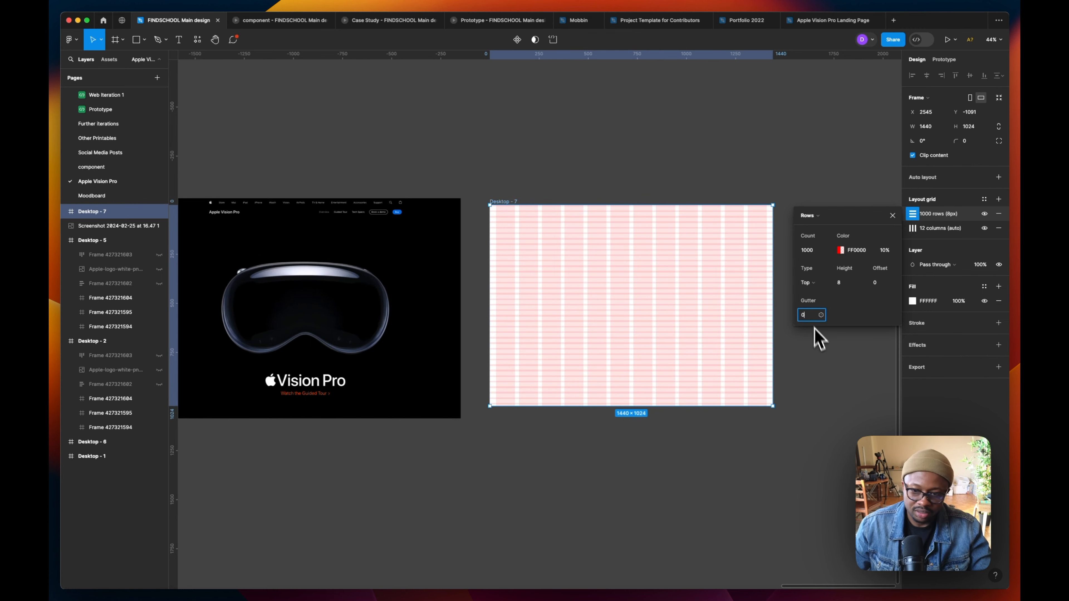
pyautogui.press('Return')
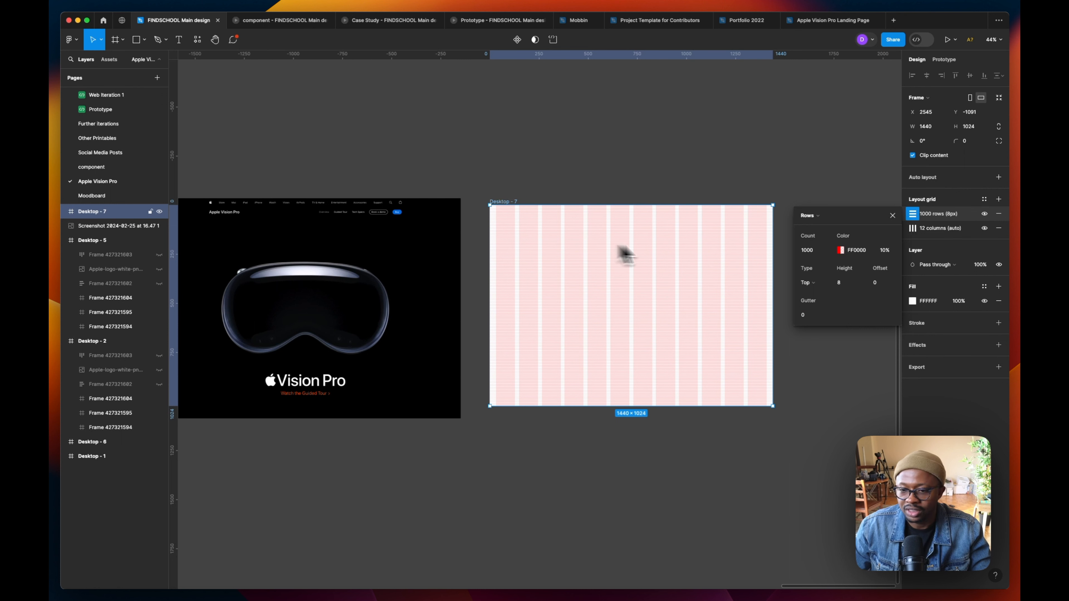
pyautogui.click(892, 215)
# - Examine the desktop frame's row and column grids up close and review the row grid's settings
pyautogui.scroll(5, 566, 241)
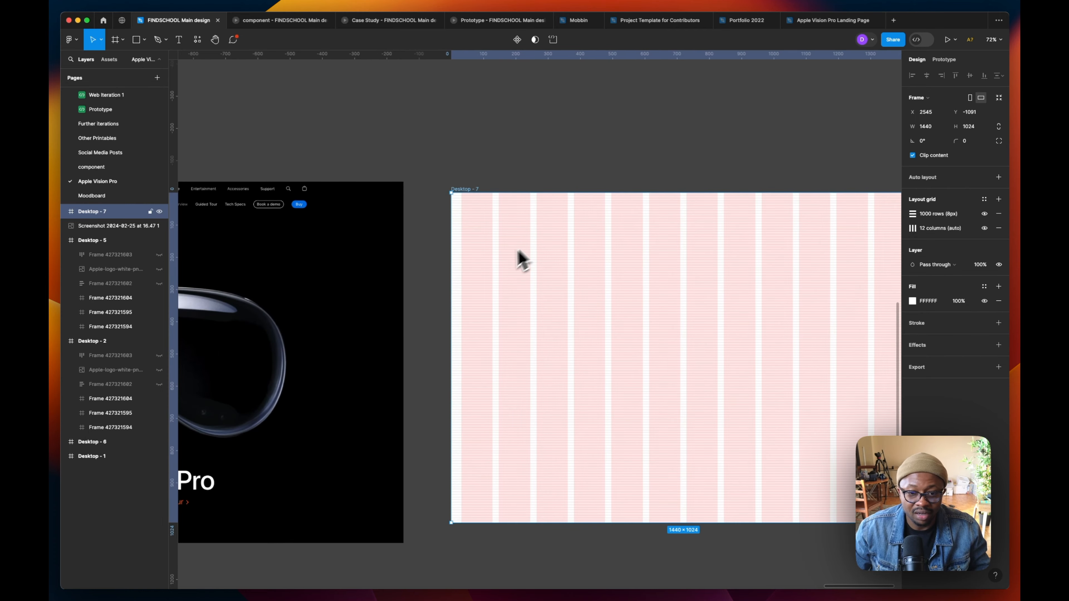
pyautogui.scroll(10, 488, 261)
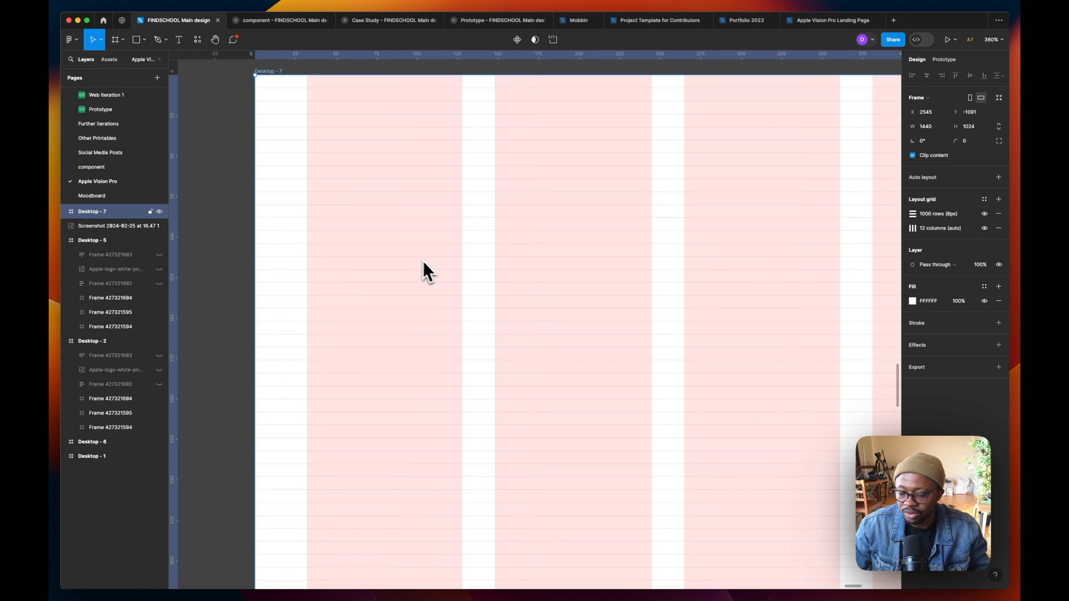
pyautogui.click(912, 214)
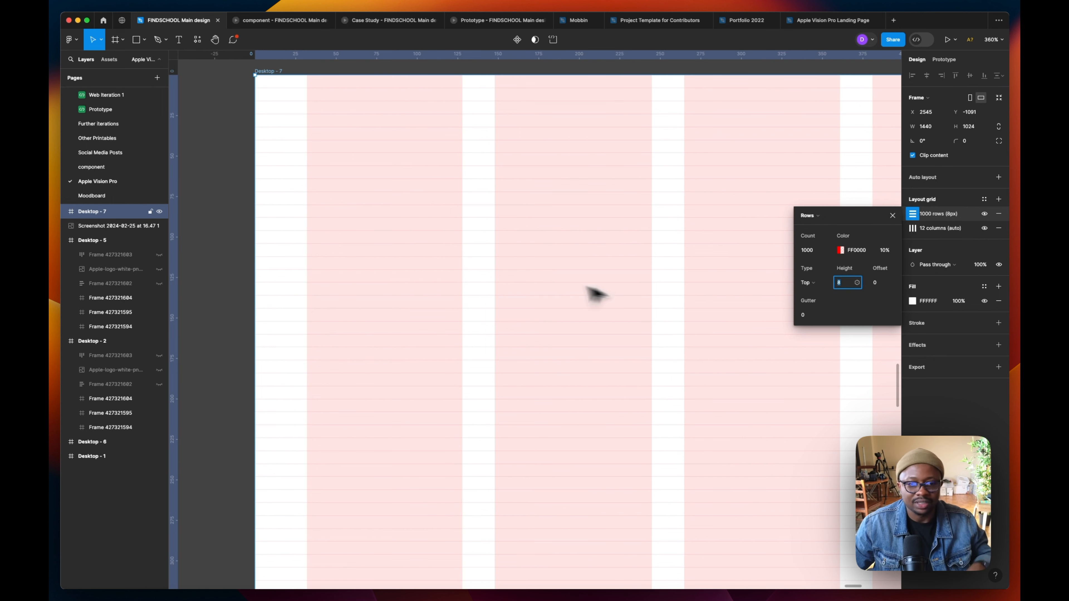
pyautogui.press('Escape')
pyautogui.scroll(-10, 547, 302)
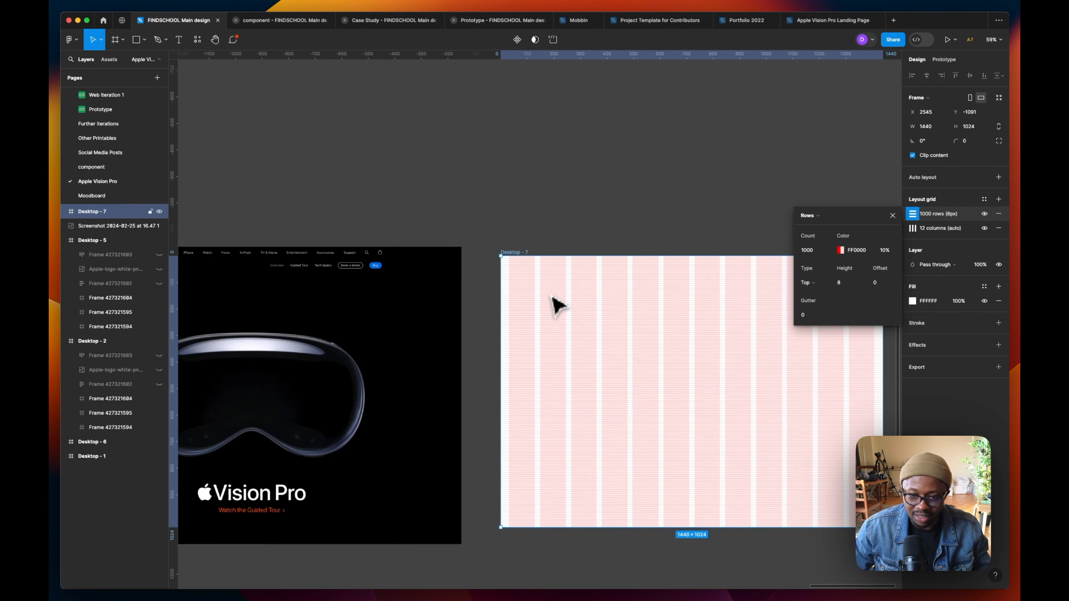
# - Examine the navigation bars and hero layout in the Apple Vision Pro reference screenshot
pyautogui.moveTo(560, 306); pyautogui.dragTo(626, 298)
pyautogui.hscroll(-5, 252, 270)
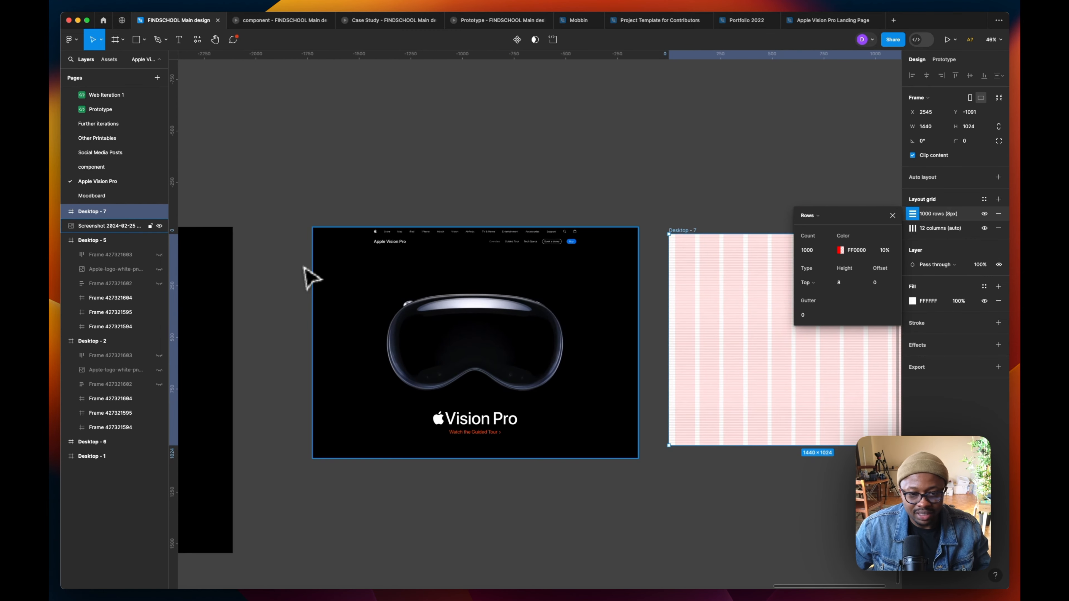
pyautogui.scroll(3, 305, 275)
pyautogui.press('Escape')
pyautogui.scroll(3, 518, 267)
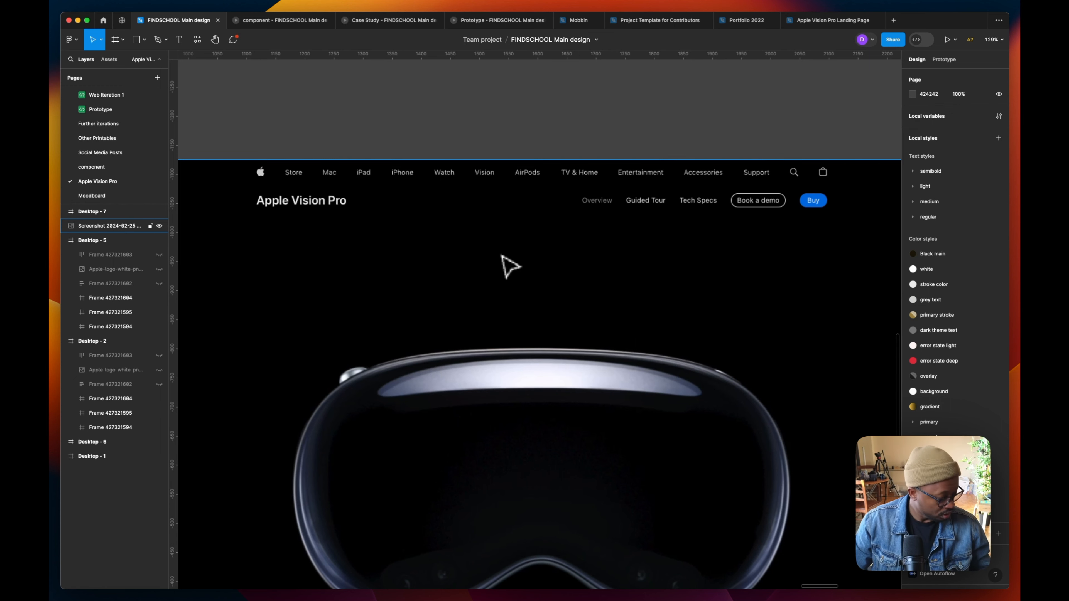
pyautogui.scroll(-5, 470, 239)
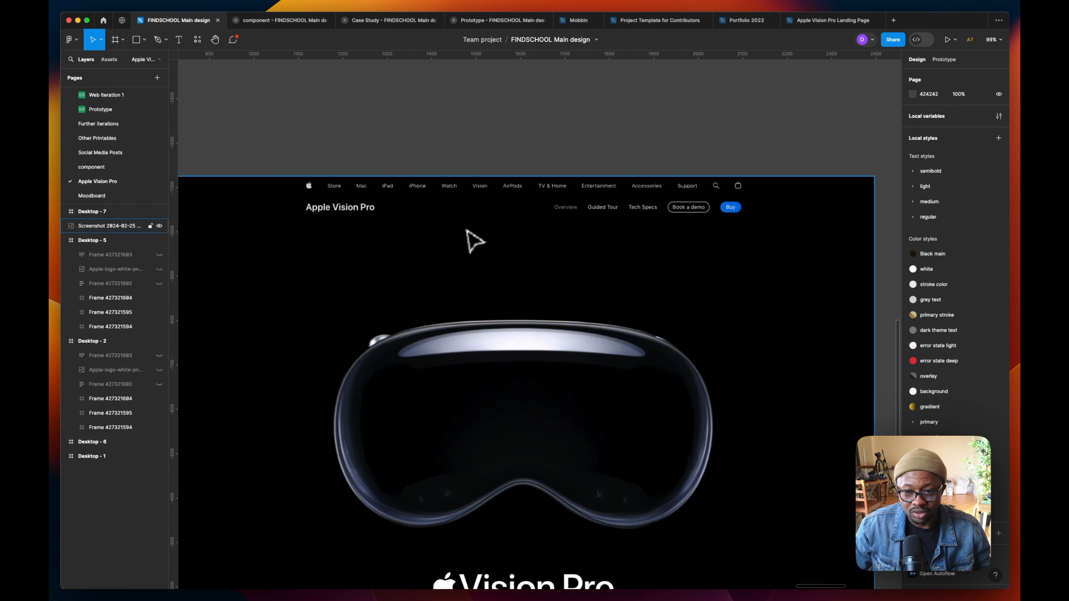
pyautogui.scroll(-2, 513, 291)
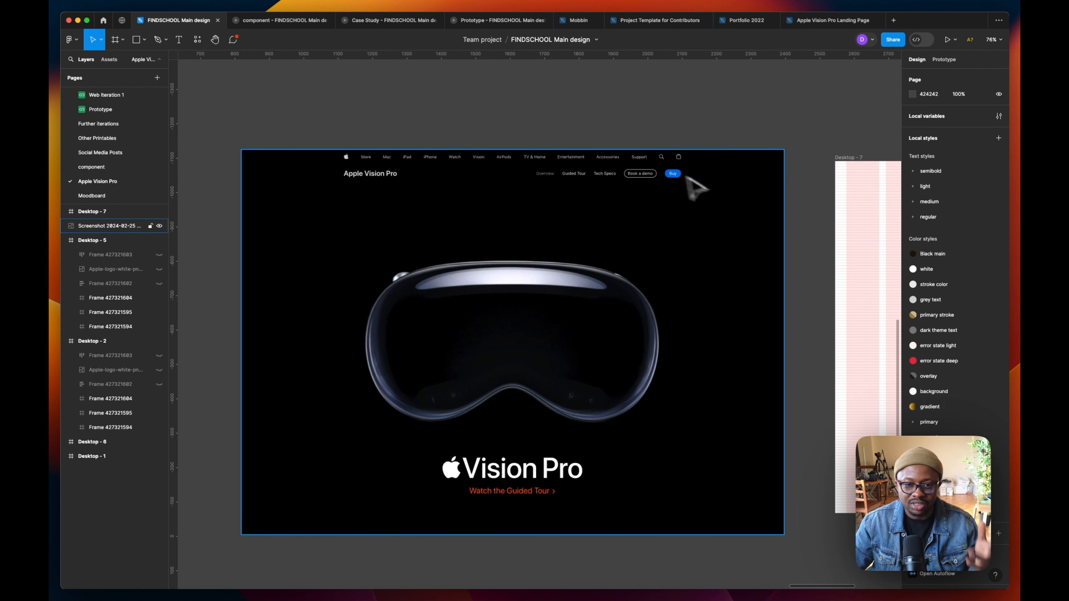
# - Draw a frame about 1440 × 104 across the full width of the empty desktop frame, near its upper edge
pyautogui.scroll(-5, 760, 224)
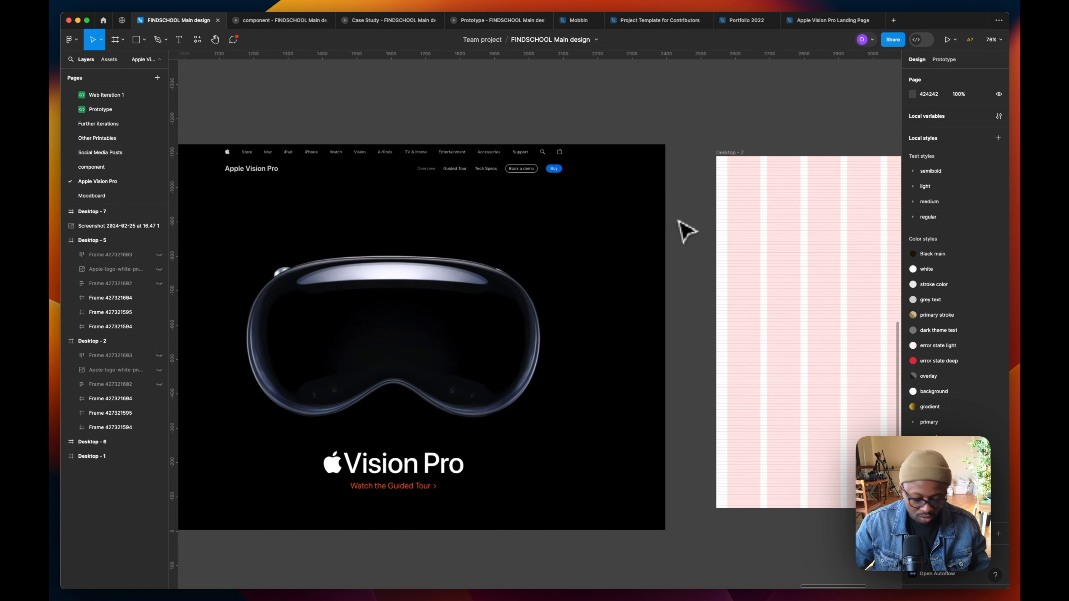
pyautogui.hscroll(5, 717, 225)
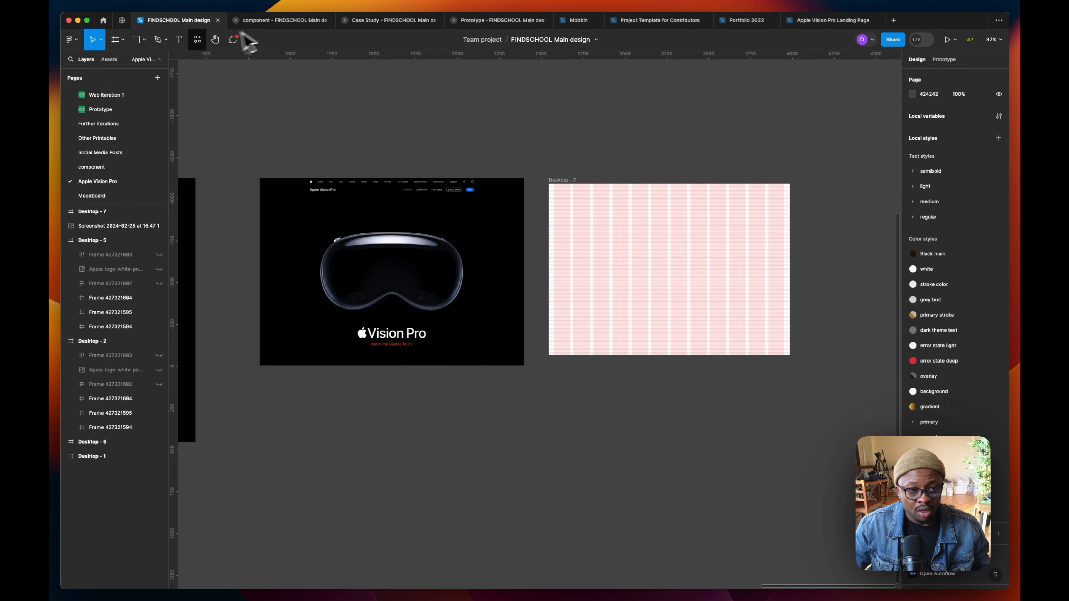
pyautogui.click(135, 39)
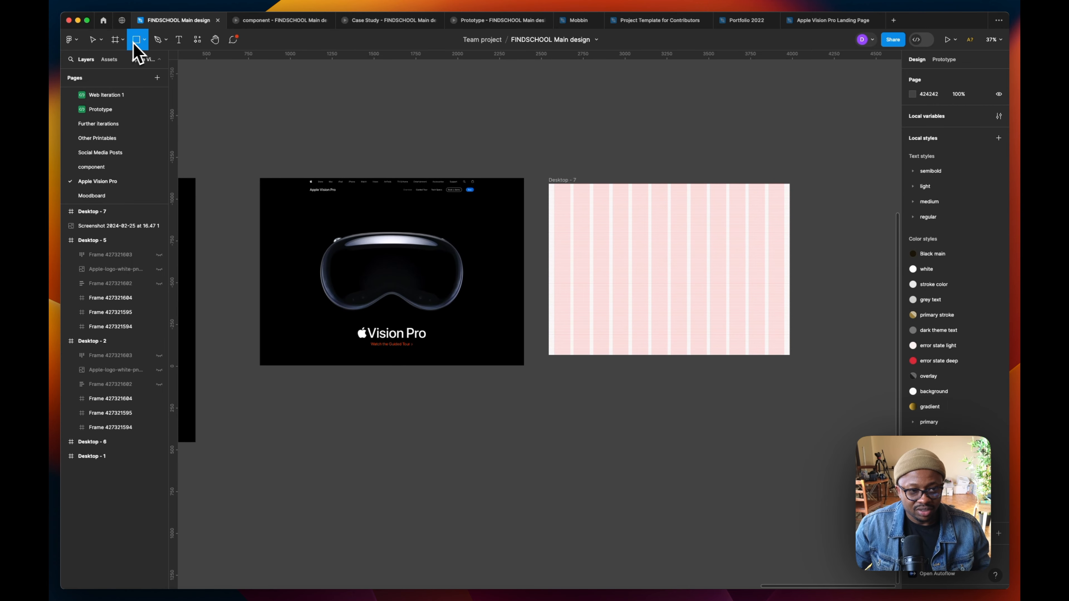
pyautogui.click(115, 39)
pyautogui.scroll(5, 606, 186)
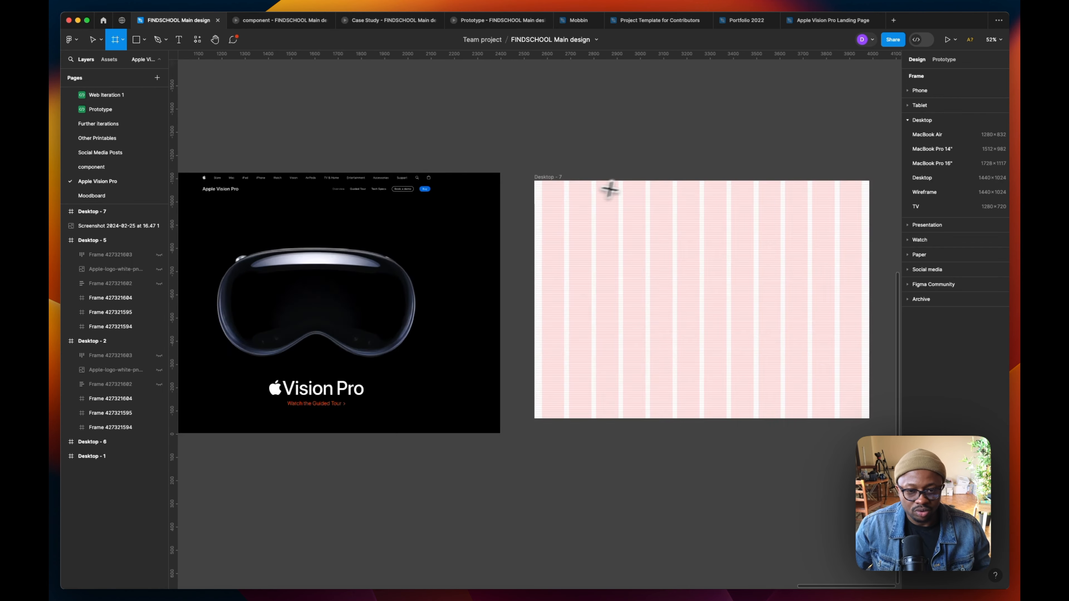
pyautogui.scroll(-2, 578, 187)
pyautogui.moveTo(573, 191)
pyautogui.mouseDown()
pyautogui.moveTo(747, 223)
pyautogui.moveTo(865, 193)
pyautogui.moveTo(807, 208)
pyautogui.mouseUp()
# - Hide both the row grid and the column grid of the desktop frame
pyautogui.scroll(-2, 600, 198)
pyautogui.click(589, 178)
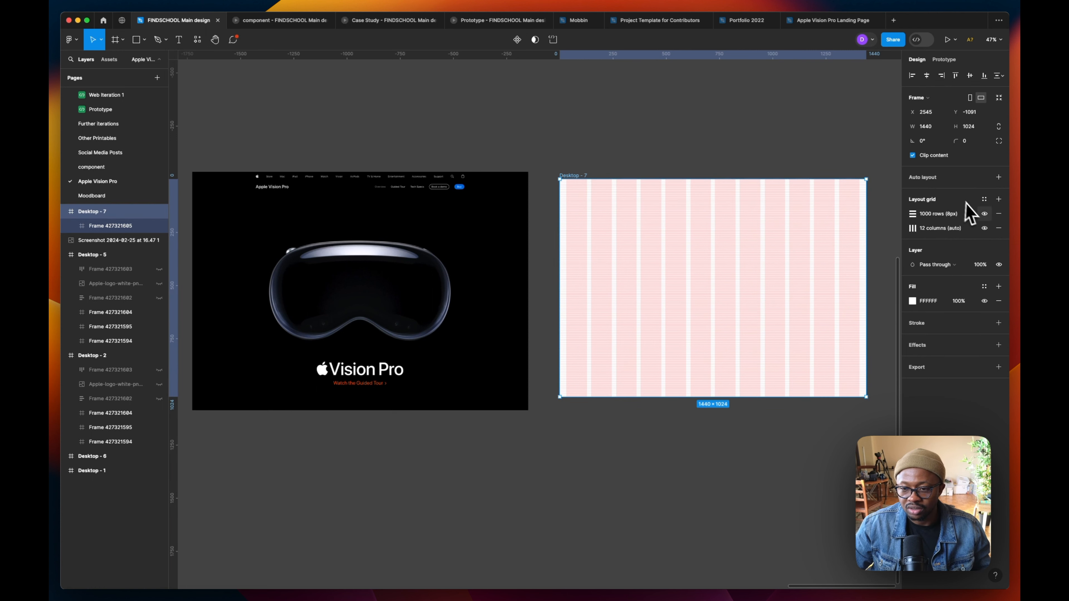
pyautogui.click(984, 214)
pyautogui.click(984, 227)
# - Give the new header frame a solid dark red fill, 663F3F
pyautogui.click(712, 210)
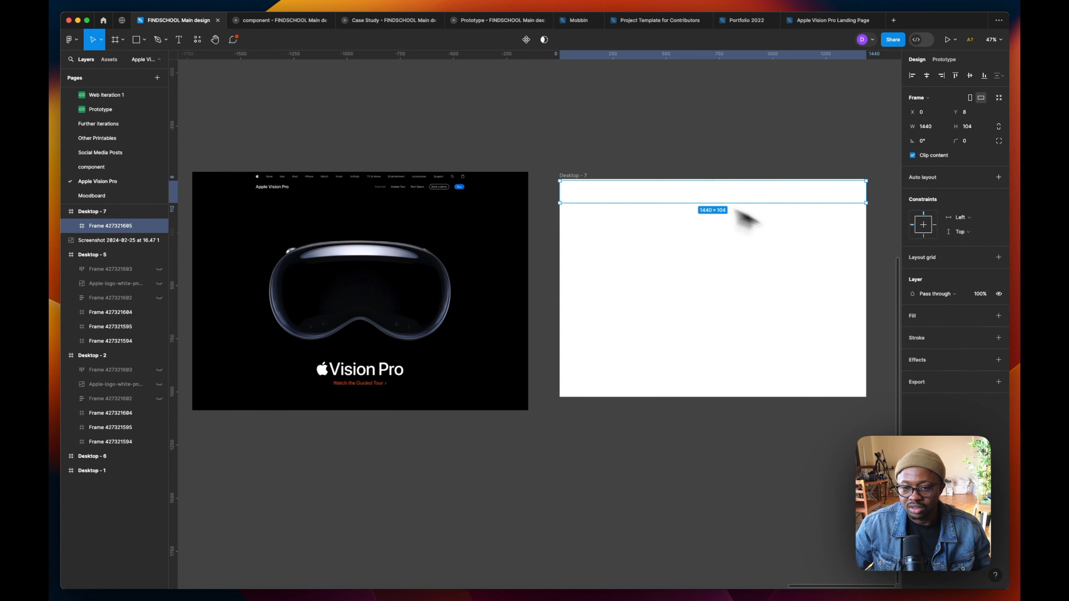
pyautogui.click(998, 315)
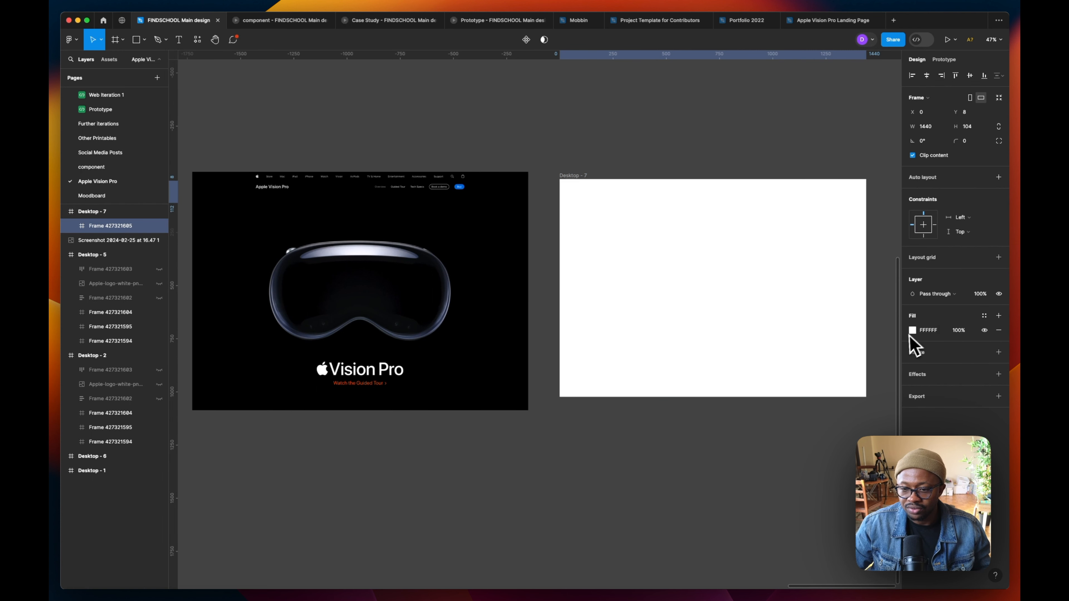
pyautogui.click(912, 331)
pyautogui.moveTo(876, 379); pyautogui.dragTo(862, 393)
# - Duplicate the header bar into the middle of the desktop frame and resize the copy into a tall hero block about 978 wide
pyautogui.scroll(1, 608, 205)
pyautogui.moveTo(609, 203); pyautogui.dragTo(682, 285)
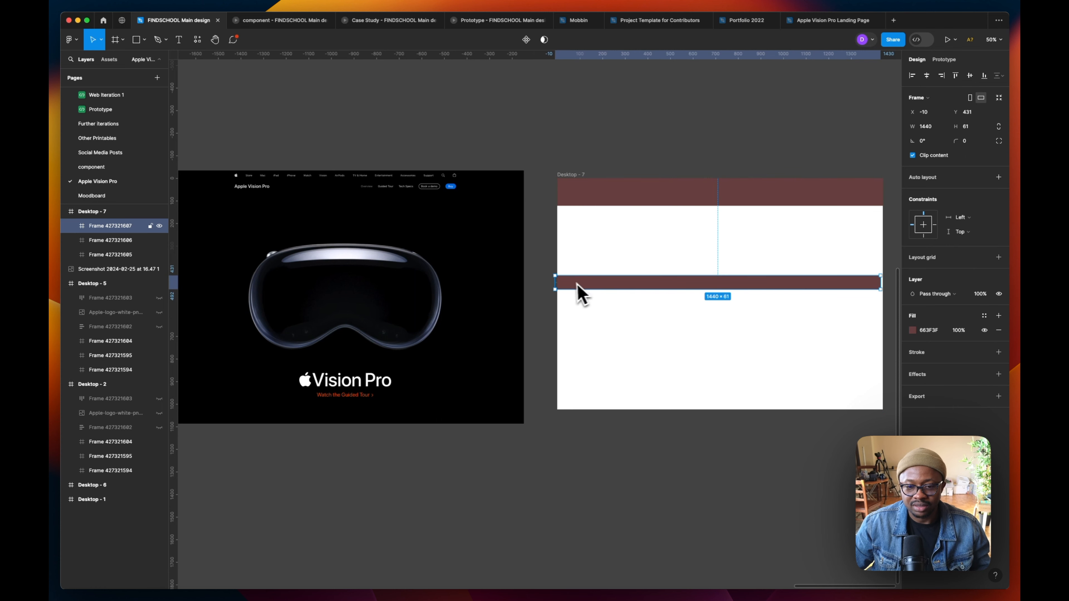
pyautogui.moveTo(556, 282); pyautogui.dragTo(616, 281)
pyautogui.moveTo(881, 281); pyautogui.dragTo(725, 242)
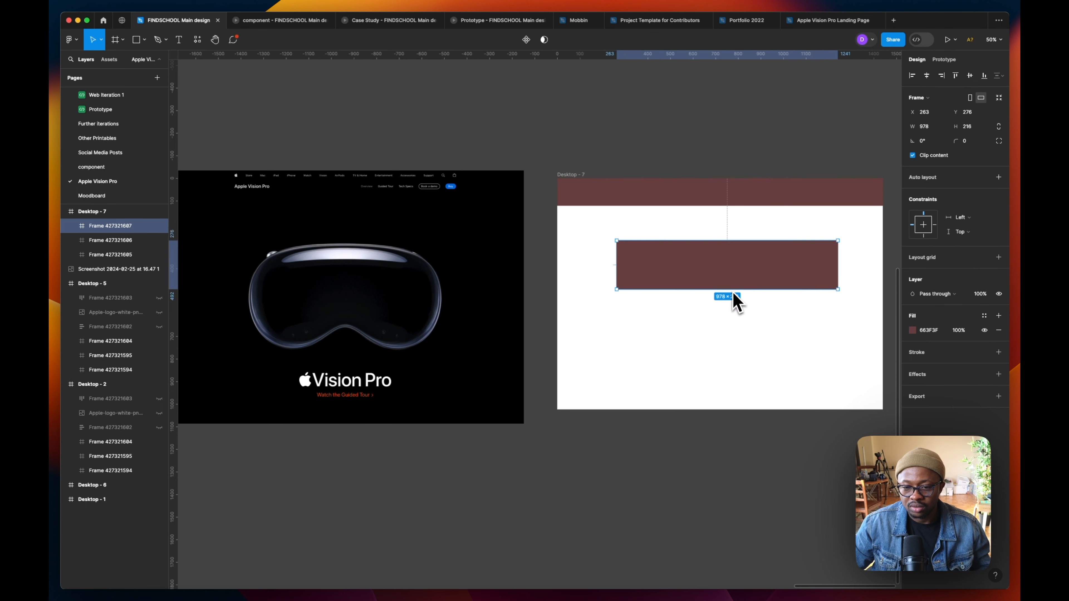
pyautogui.click(737, 304)
pyautogui.click(731, 288)
pyautogui.moveTo(730, 288); pyautogui.dragTo(725, 310)
# - Duplicate the second header bar below the hero block, narrow the copy to about 480 × 61 and centre it
pyautogui.click(729, 203)
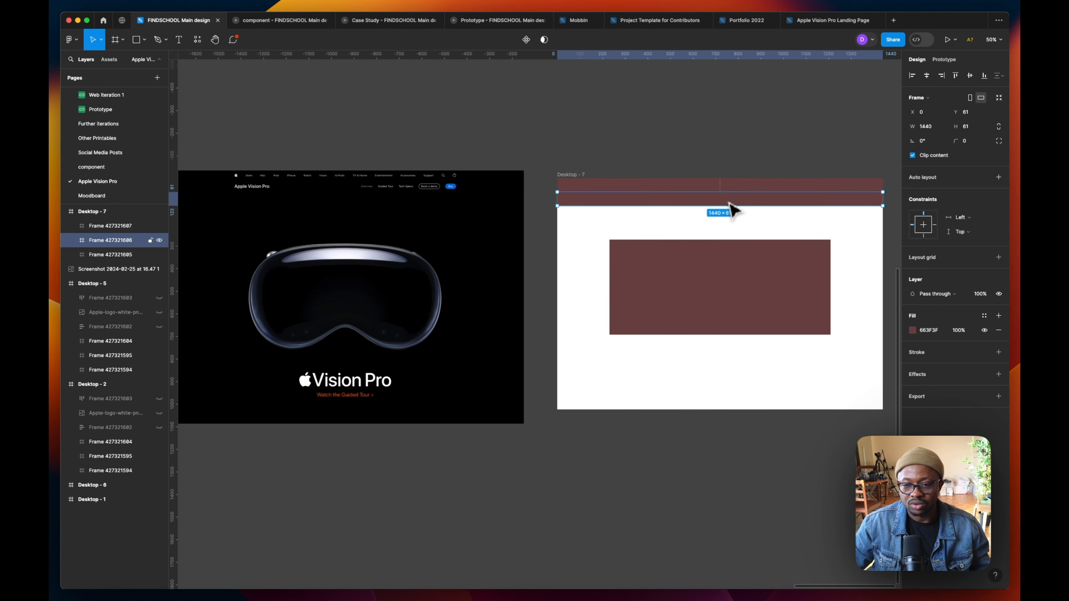
pyautogui.moveTo(730, 206); pyautogui.dragTo(730, 374)
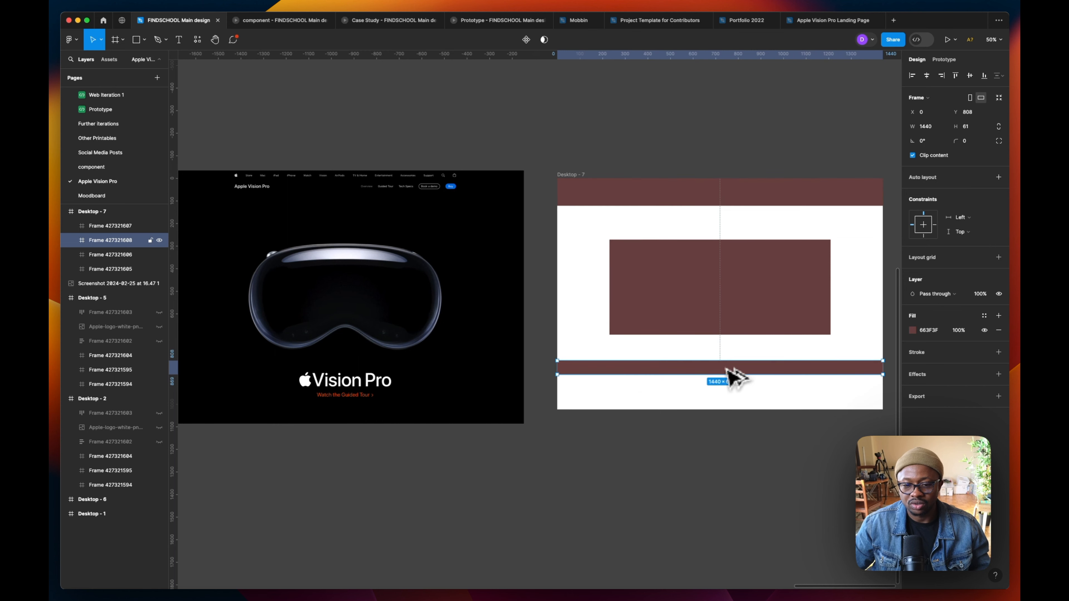
pyautogui.moveTo(558, 367); pyautogui.dragTo(653, 368)
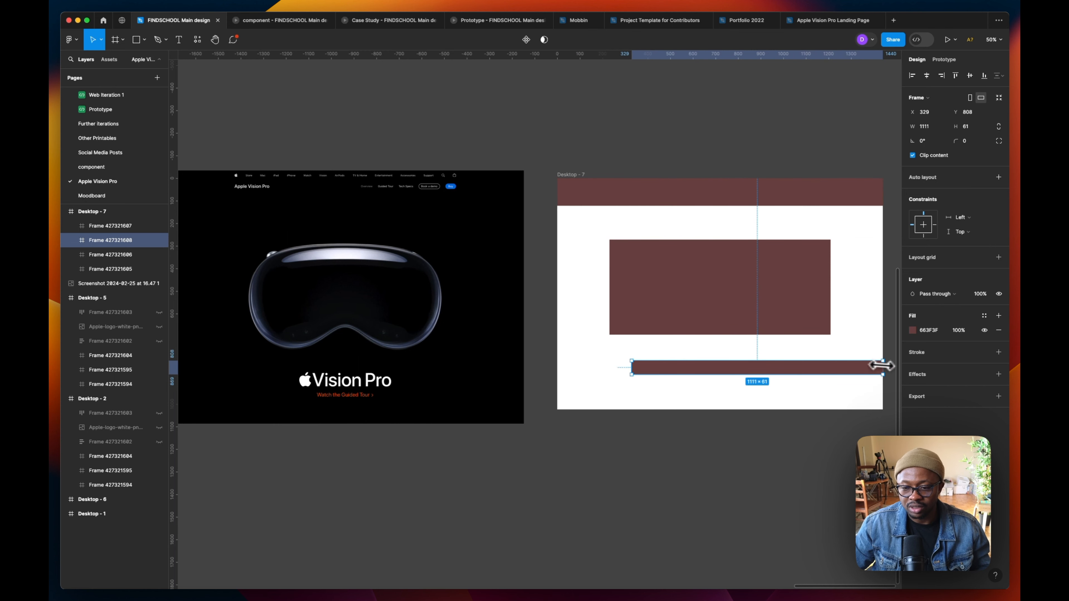
pyautogui.moveTo(881, 366); pyautogui.dragTo(756, 367)
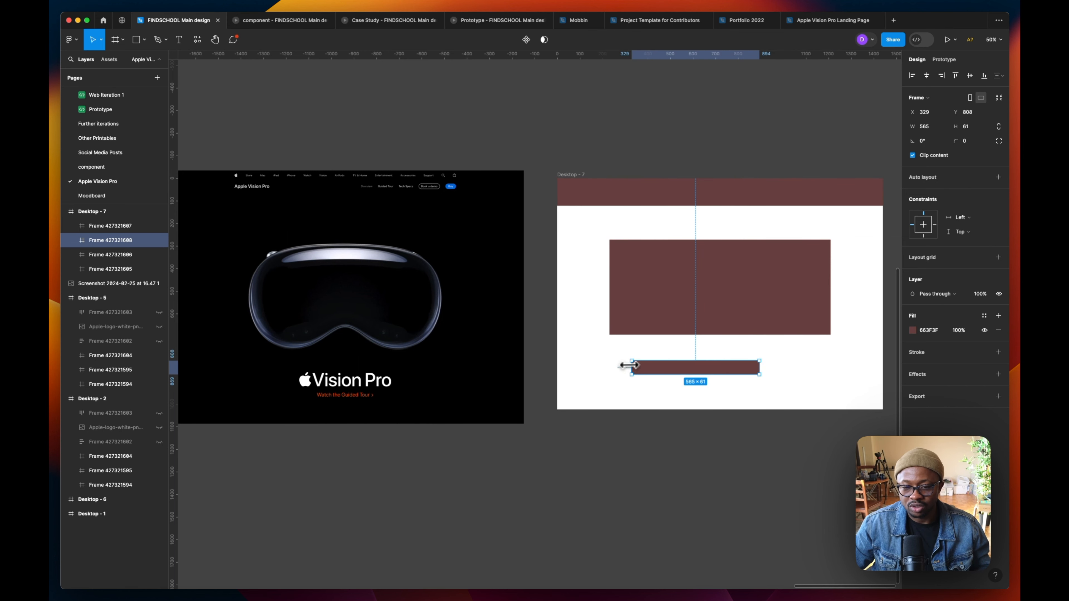
pyautogui.moveTo(629, 366); pyautogui.dragTo(699, 372)
pyautogui.scroll(-3, 754, 358)
pyautogui.hscroll(2, 753, 358)
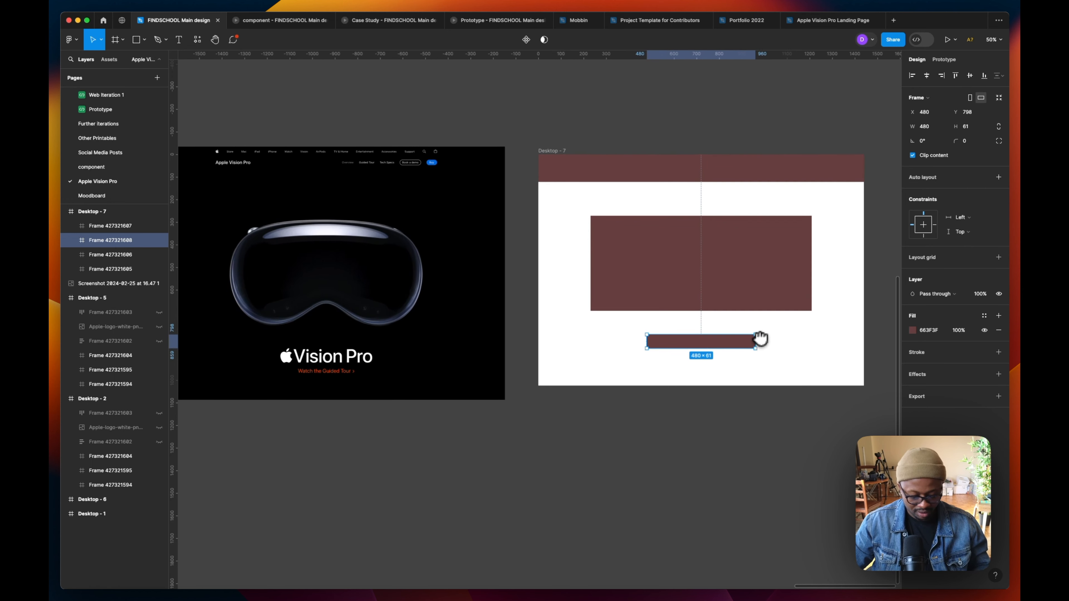
# - Set the height of the uppermost header bar to 80
pyautogui.keyDown('ctrl'); pyautogui.scroll(-1, 737, 332); pyautogui.keyUp('ctrl')
pyautogui.keyDown('ctrl'); pyautogui.scroll(-1, 741, 336); pyautogui.keyUp('ctrl')
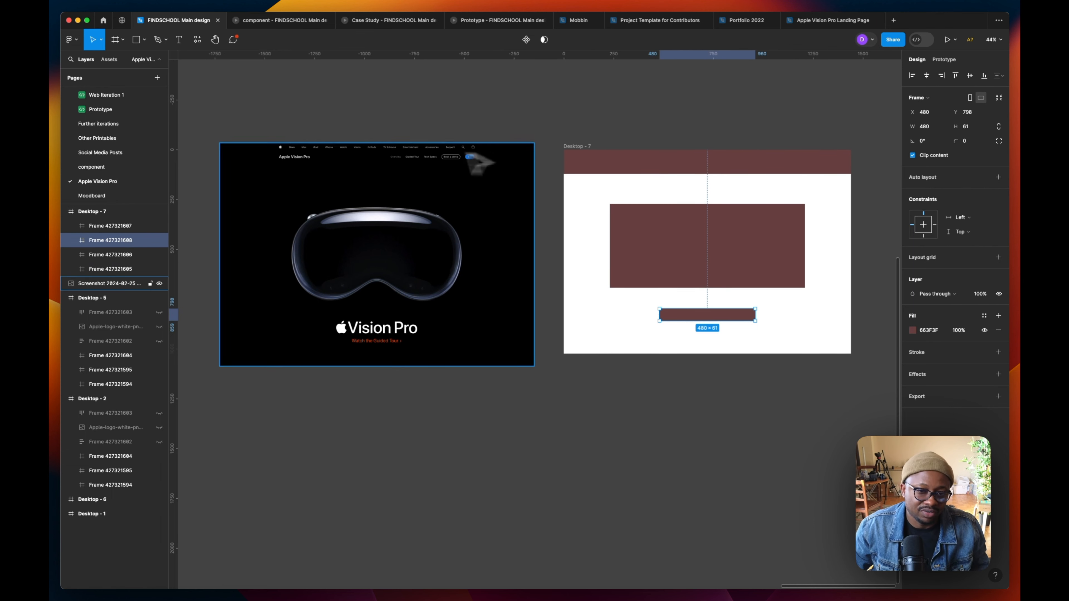
pyautogui.scroll(2, 424, 167)
pyautogui.scroll(1, 463, 190)
pyautogui.click(479, 204)
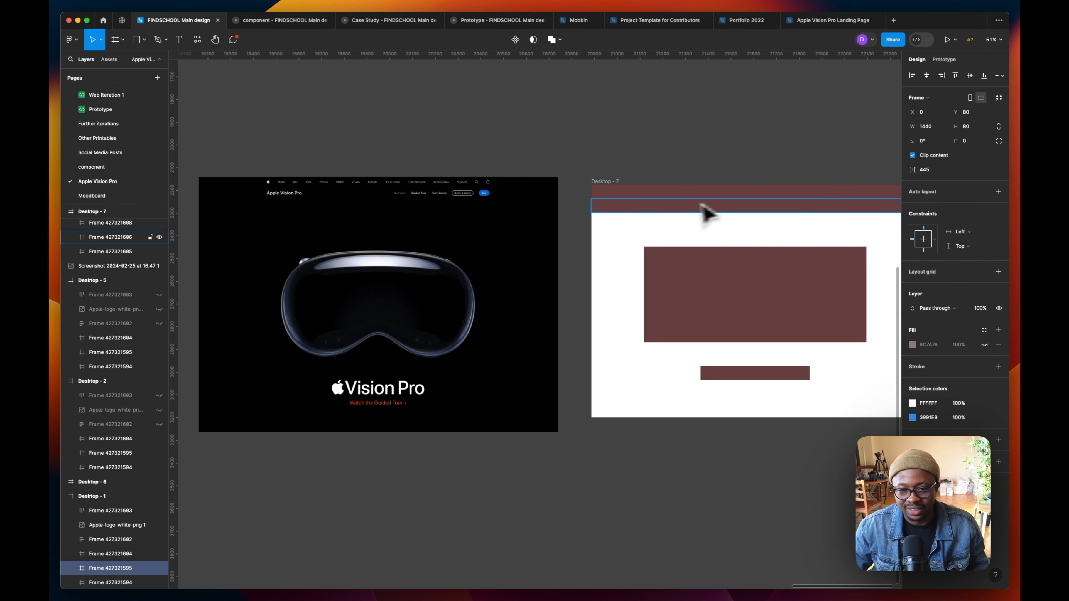
pyautogui.click(670, 195)
pyautogui.hscroll(3, 673, 205)
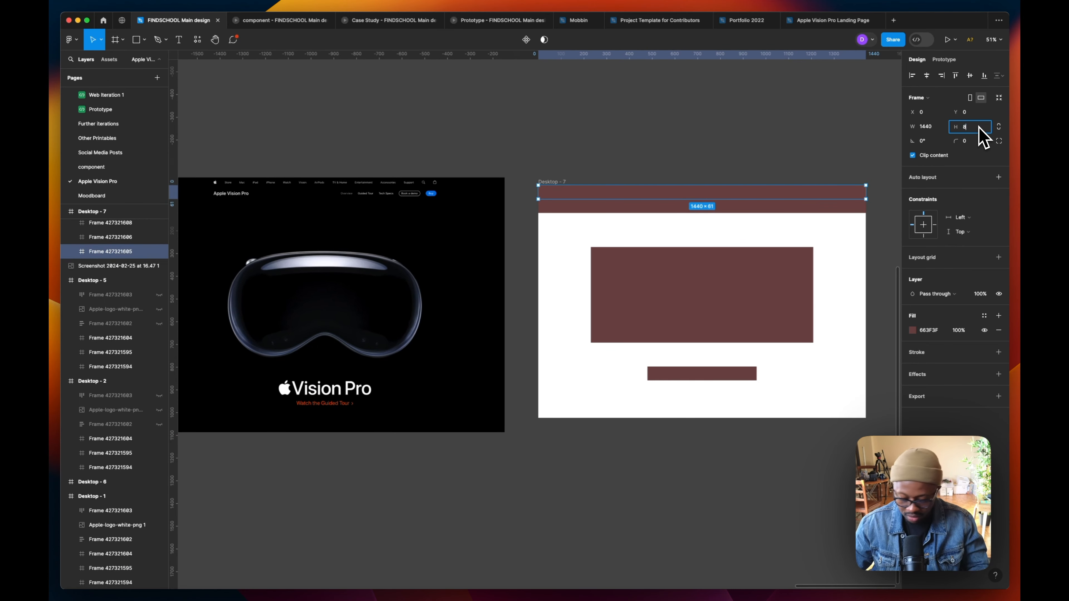
pyautogui.press('Return')
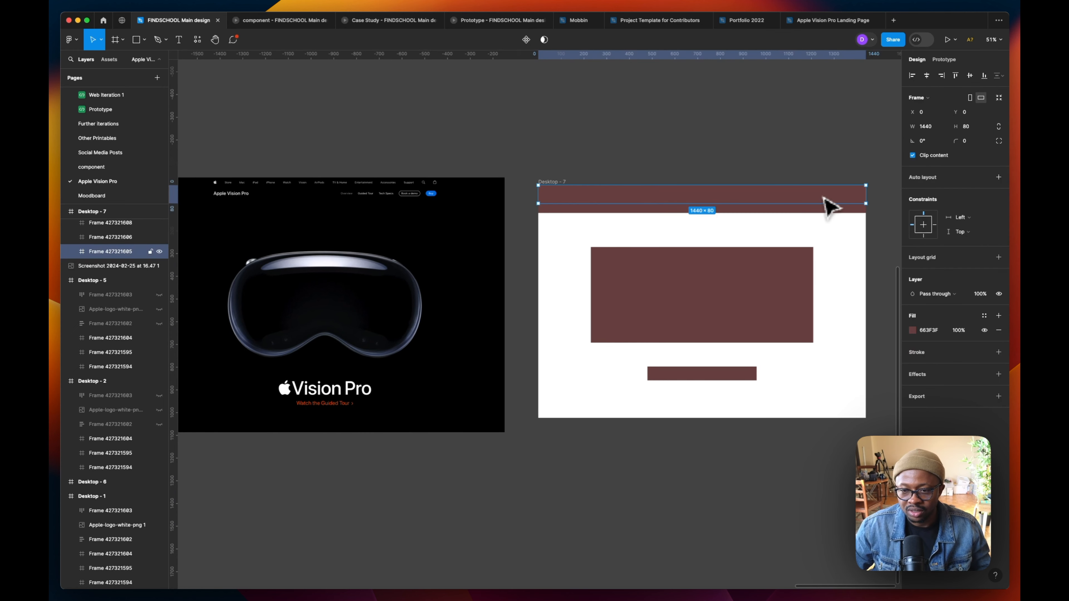
# - Recolour the uppermost header bar with the black 000000 sampled from the reference screenshot's background
pyautogui.click(913, 330)
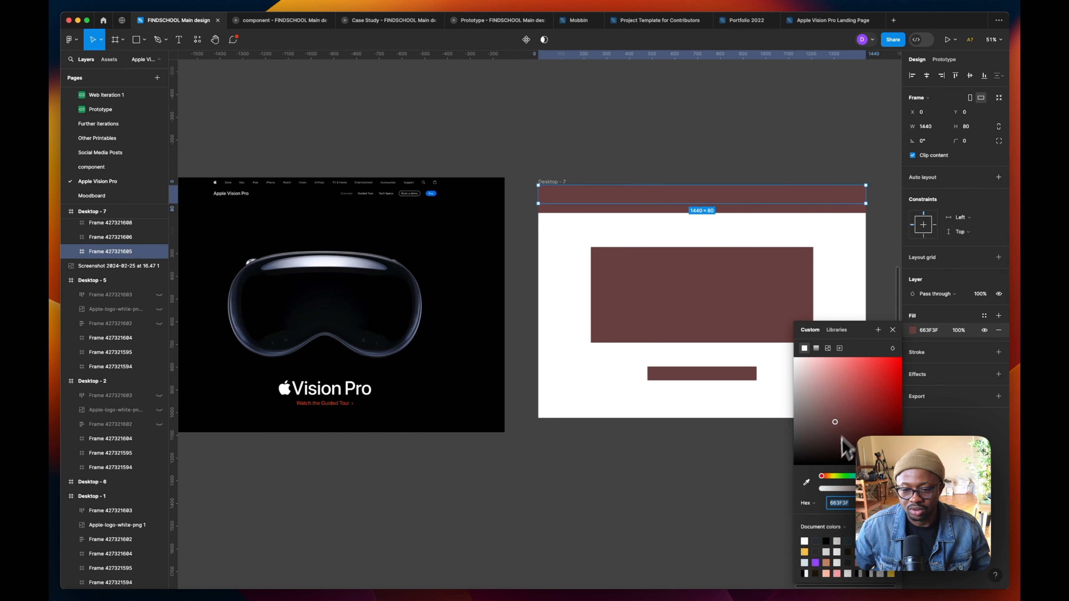
pyautogui.click(807, 483)
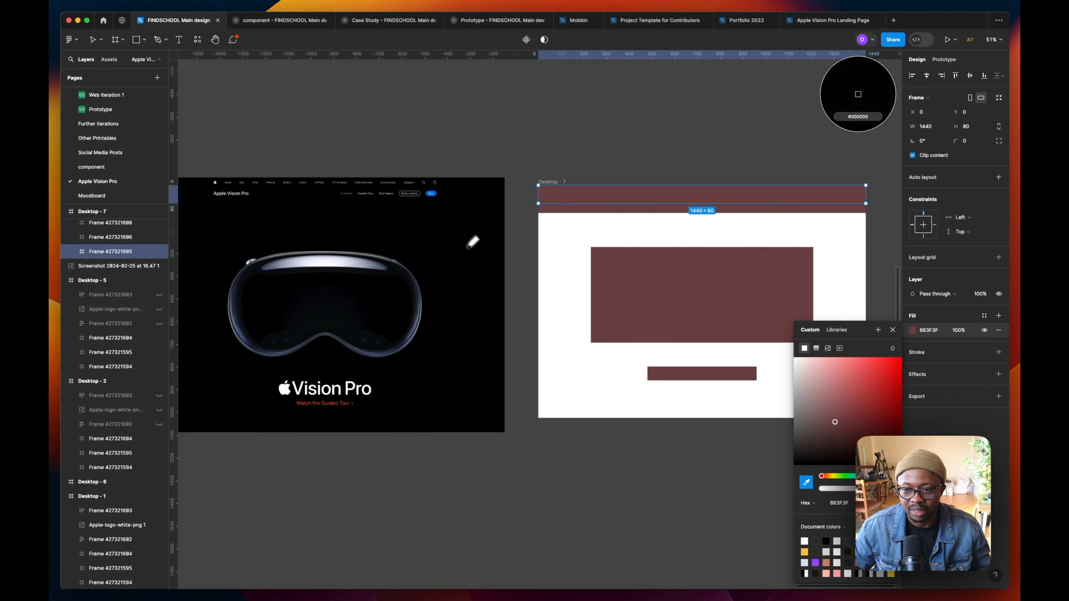
pyautogui.click(473, 241)
pyautogui.click(663, 172)
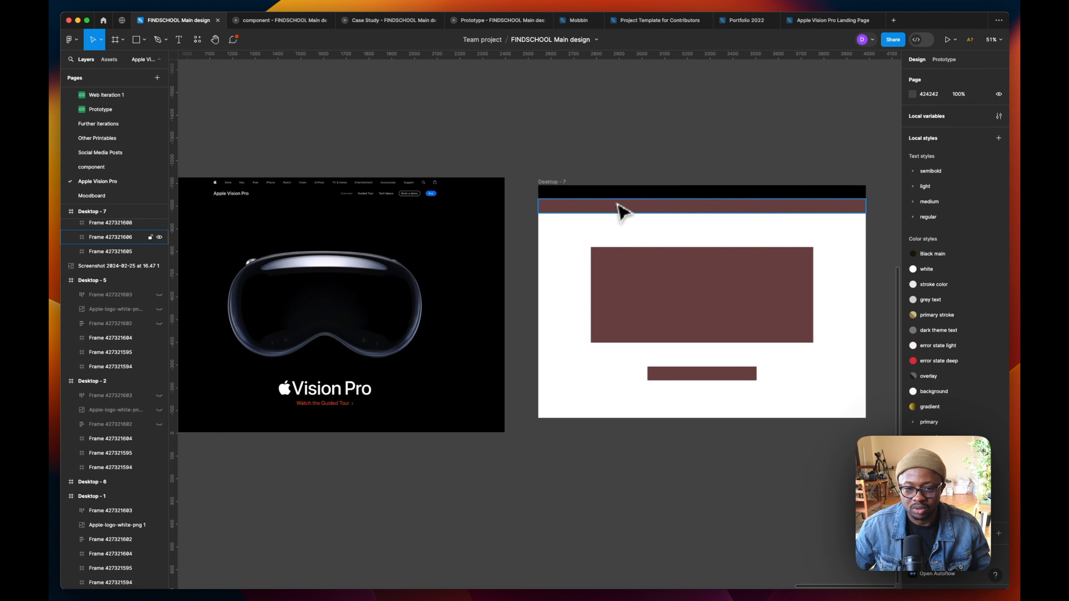
# - Delete the second dark red bar just below the black header bar
pyautogui.click(622, 210)
pyautogui.press('Delete')
pyautogui.click(632, 196)
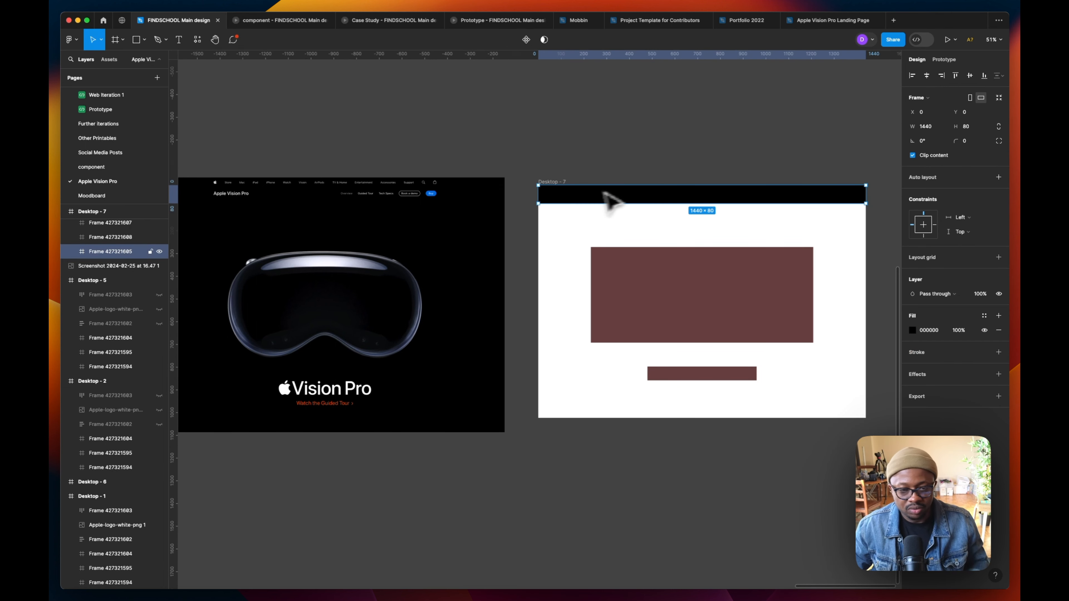
# - Copy the Apple logo, search and bag icons from the Desktop - 1 design into the black navigation bar
pyautogui.scroll(3, 560, 202)
pyautogui.hscroll(-8, 548, 201)
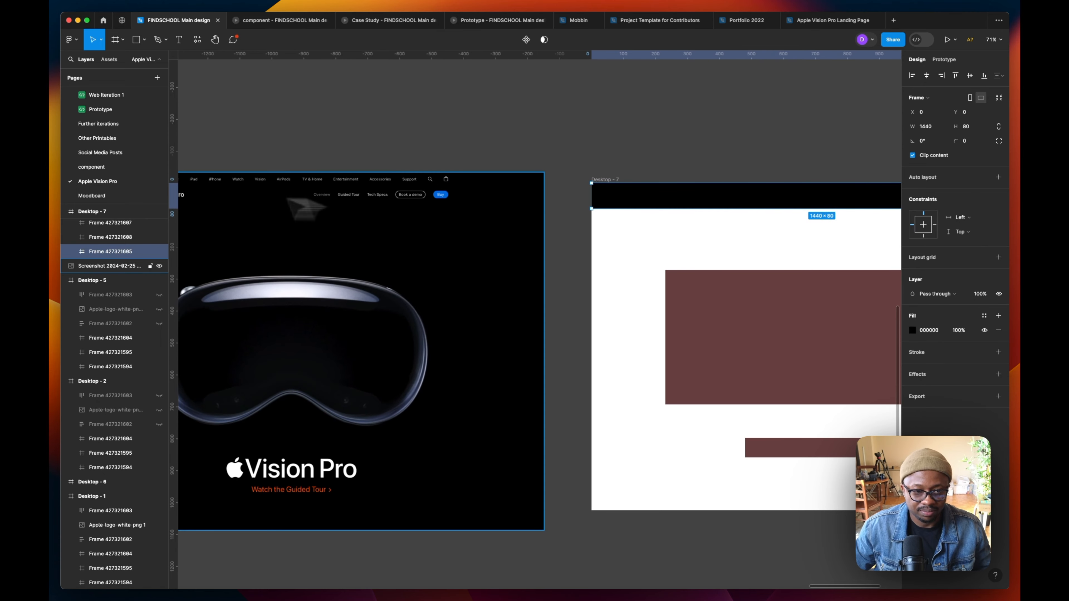
pyautogui.scroll(3, 248, 185)
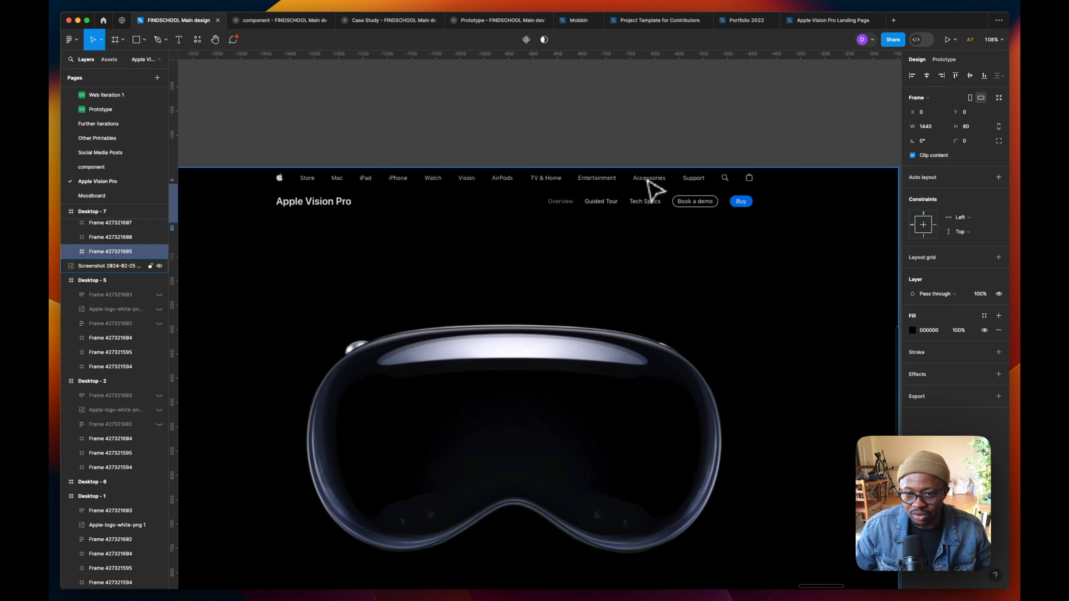
pyautogui.scroll(-5, 663, 178)
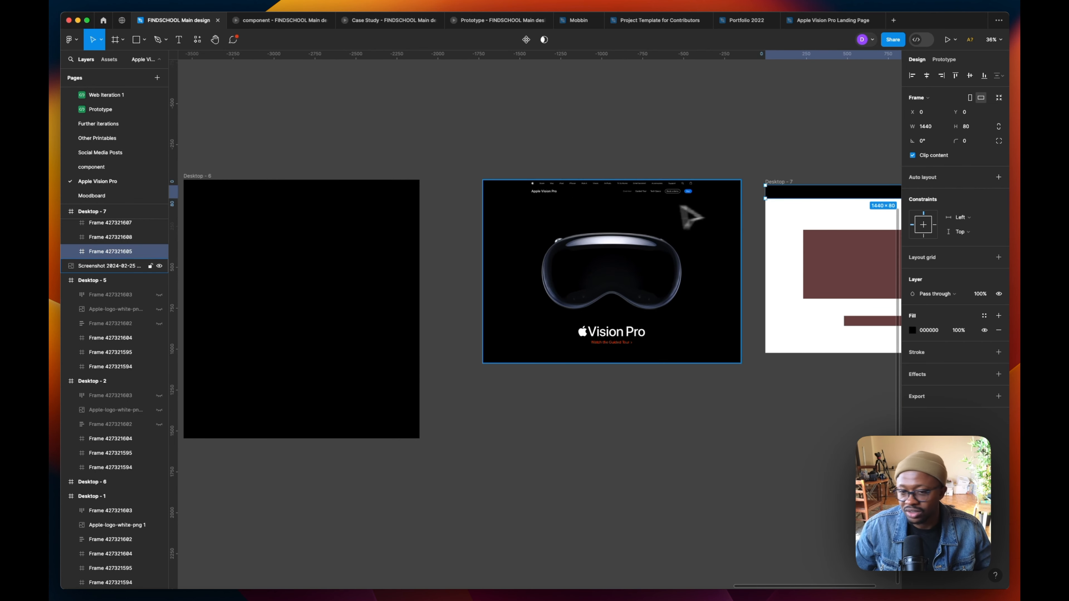
pyautogui.scroll(-5, 553, 238)
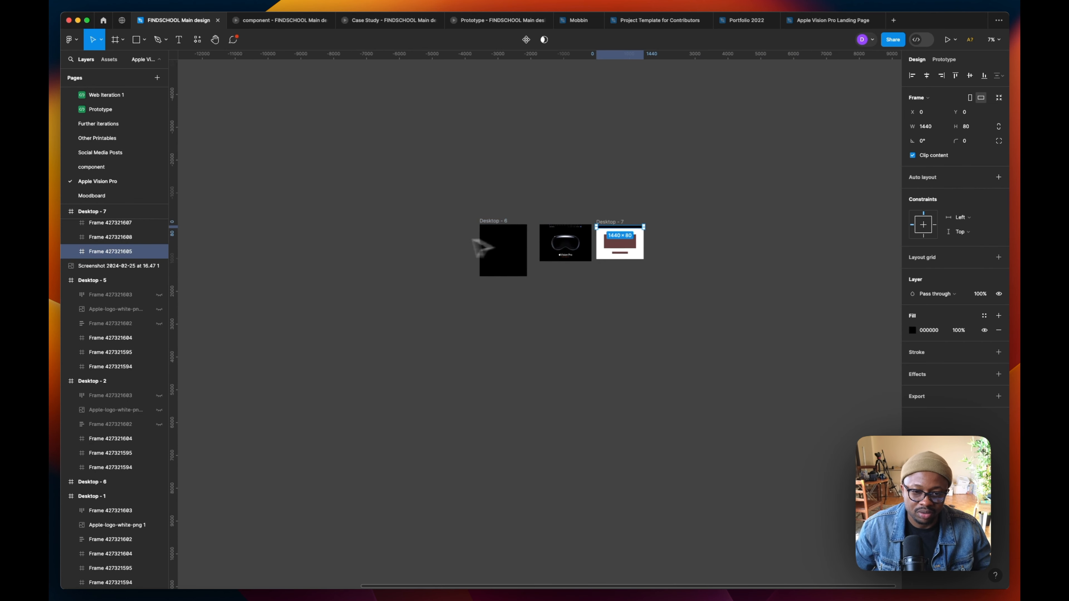
pyautogui.scroll(8, 615, 238)
pyautogui.rightClick(492, 132)
pyautogui.click(500, 136)
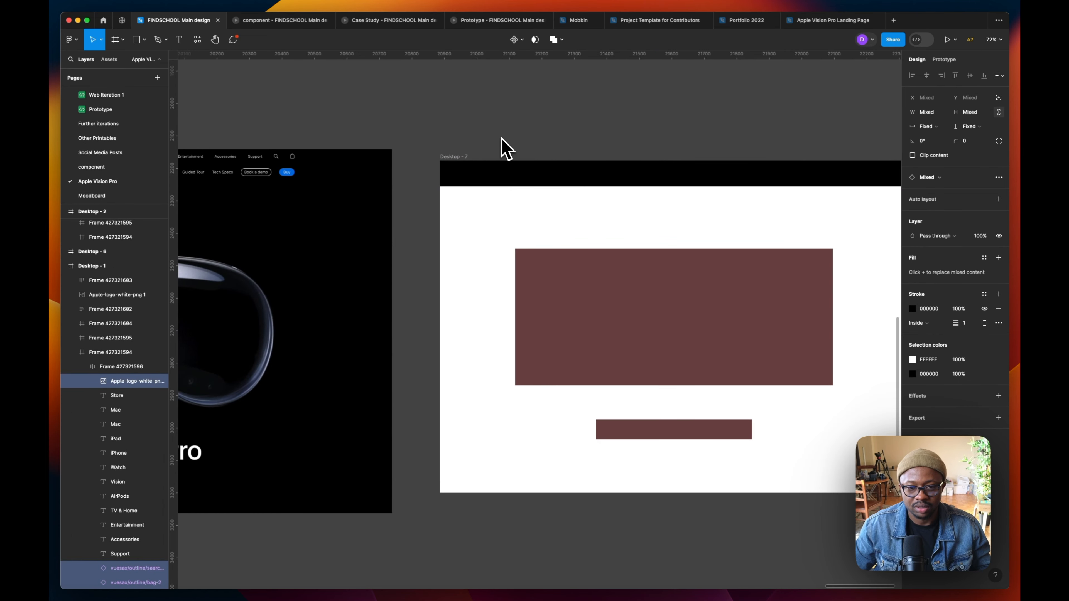
pyautogui.moveTo(640, 143); pyautogui.dragTo(644, 182)
pyautogui.press('Escape')
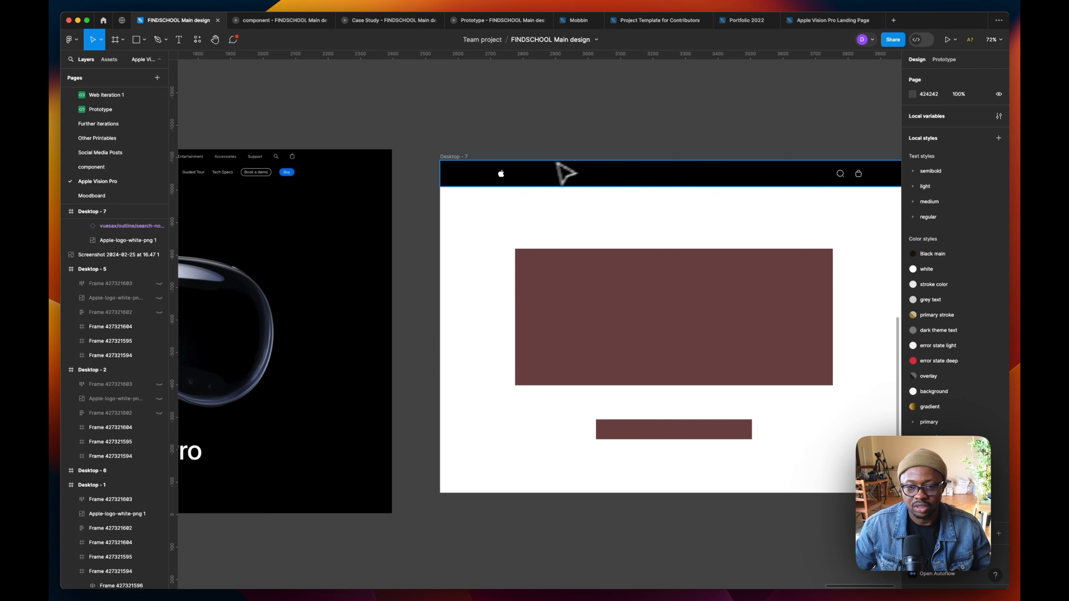
# - Examine the navigation links between the Apple logo and the search icon in the reference screenshot
pyautogui.click(503, 175)
pyautogui.hscroll(-10, 463, 179)
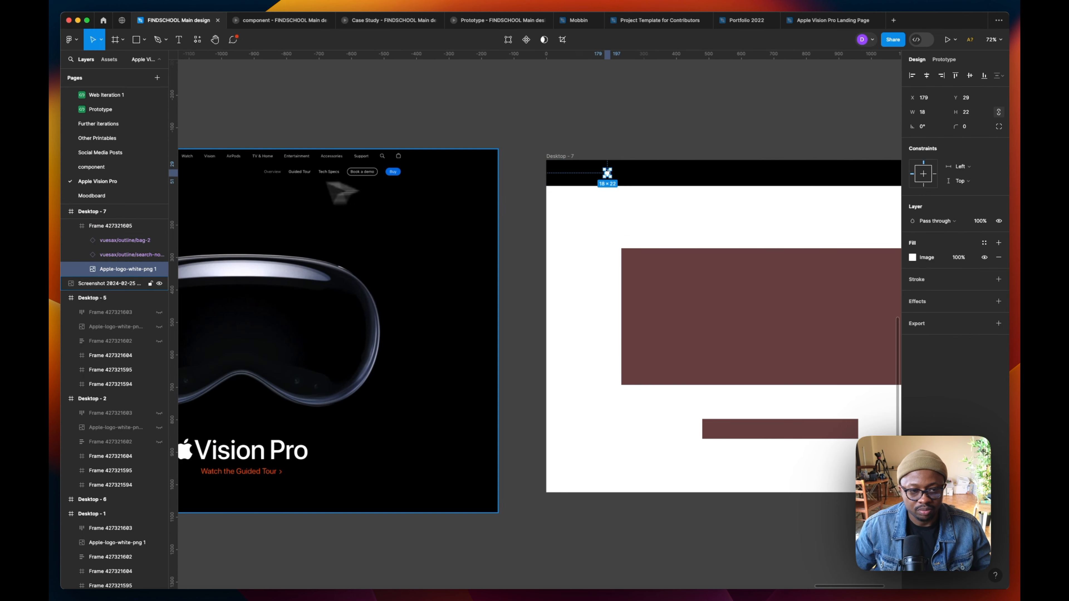
pyautogui.scroll(5, 263, 158)
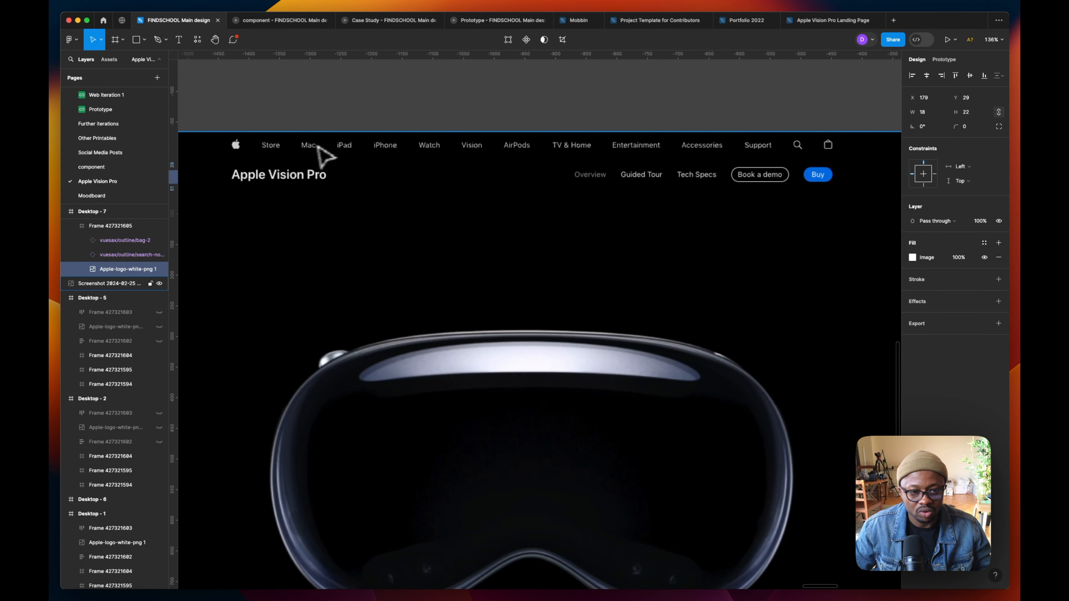
pyautogui.scroll(-5, 332, 160)
pyautogui.hscroll(10, 353, 167)
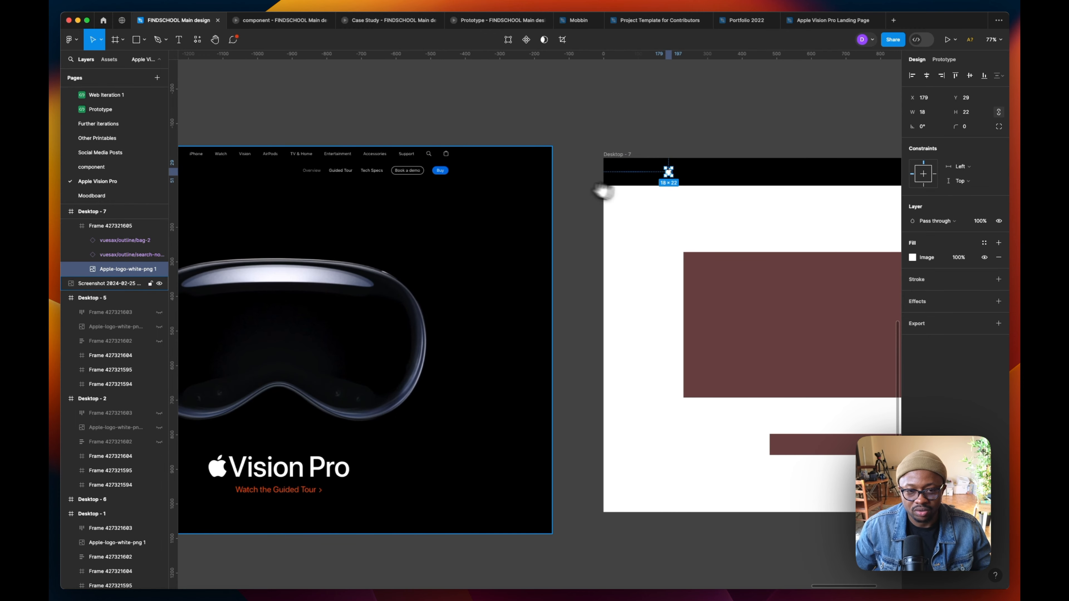
pyautogui.scroll(5, 362, 167)
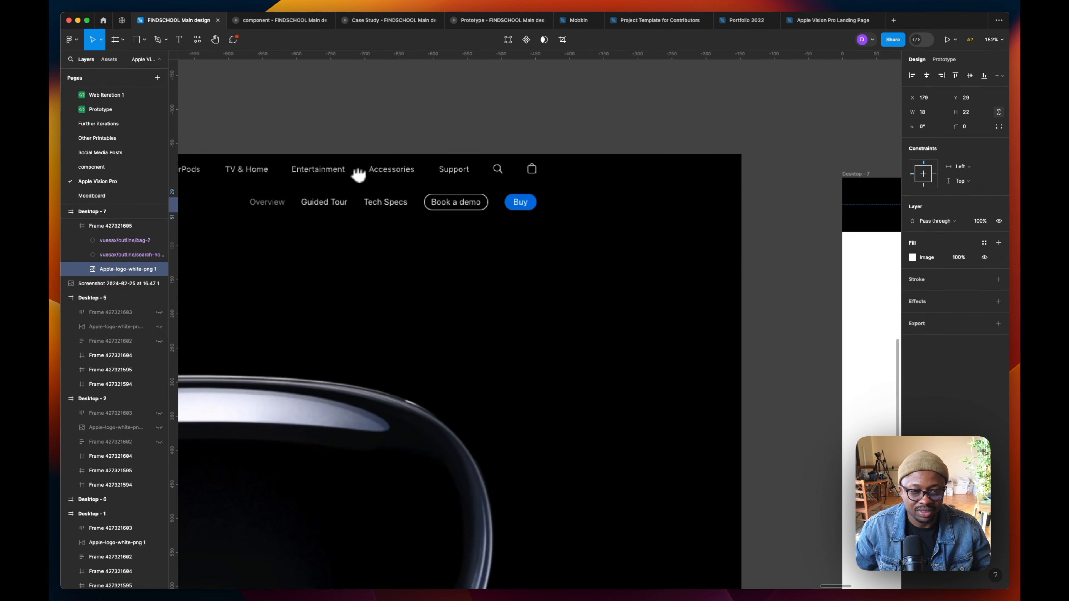
pyautogui.scroll(-5, 336, 174)
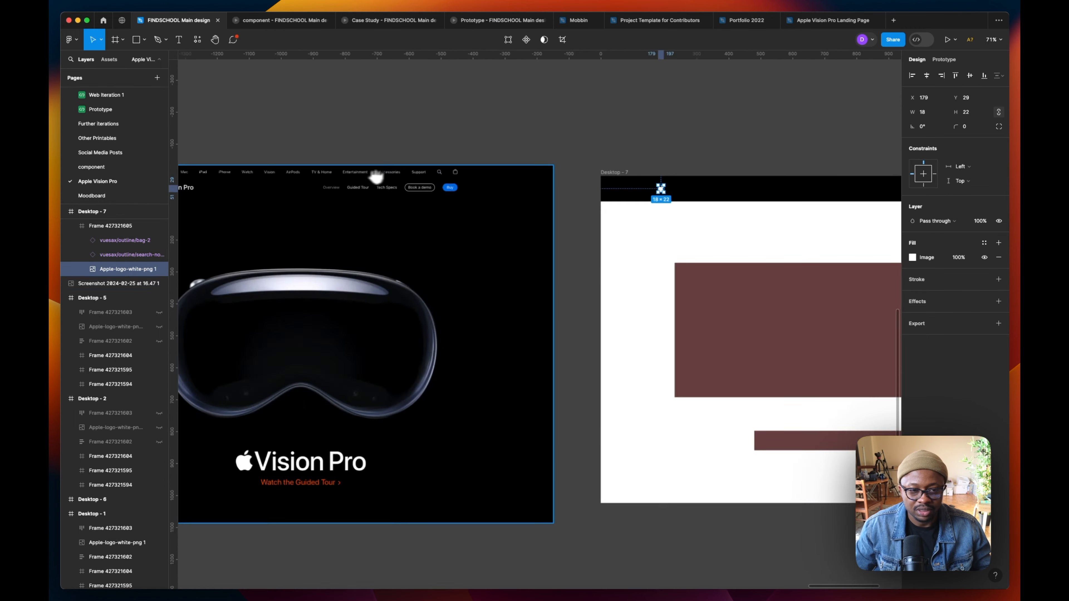
# - Add a "Nav 1" text label beside the Apple logo in the black bar, vertically in line with the logo
pyautogui.hscroll(5, 604, 191)
pyautogui.scroll(3, 639, 187)
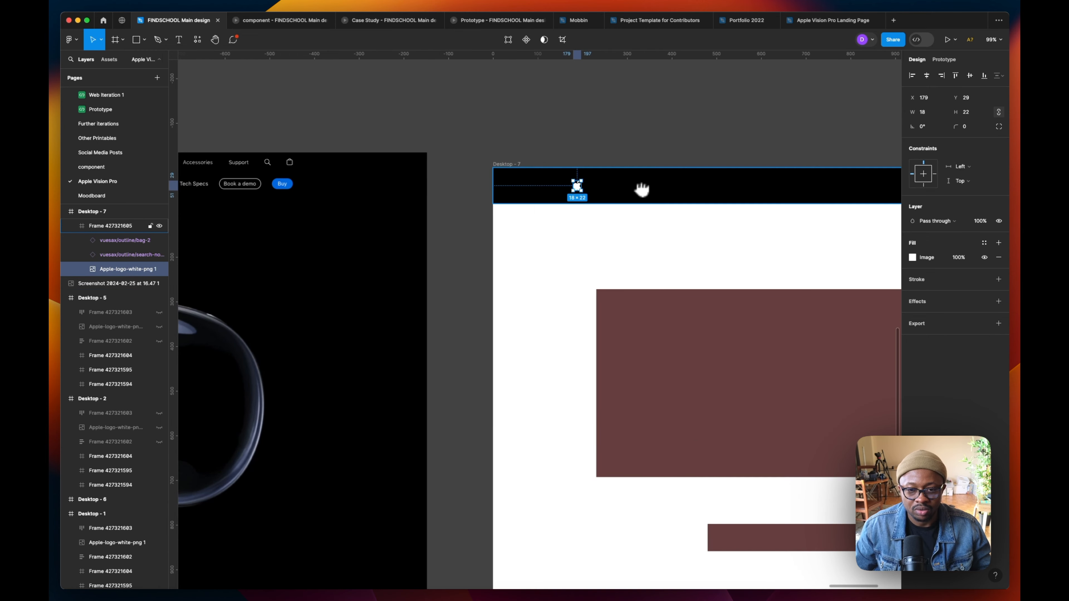
pyautogui.click(180, 39)
pyautogui.click(603, 187)
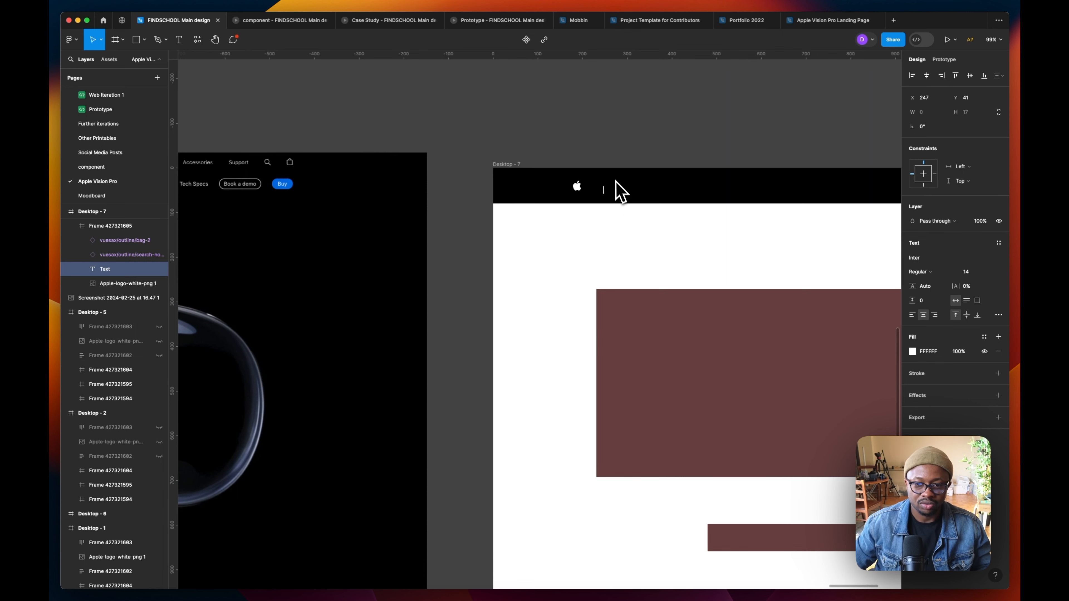
pyautogui.press('capslock')
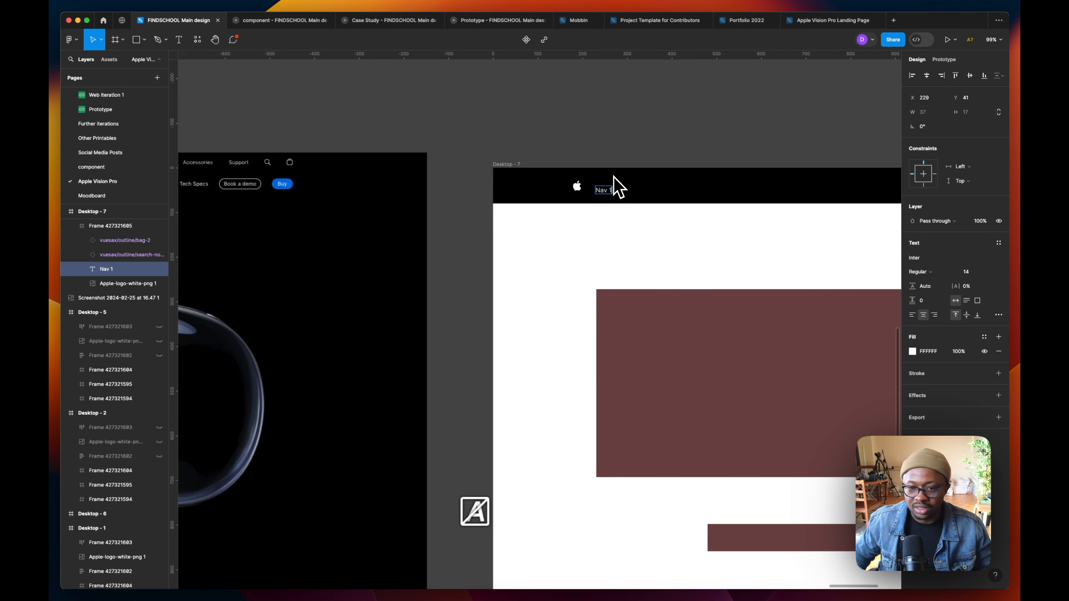
pyautogui.press('Escape')
pyautogui.scroll(5, 621, 177)
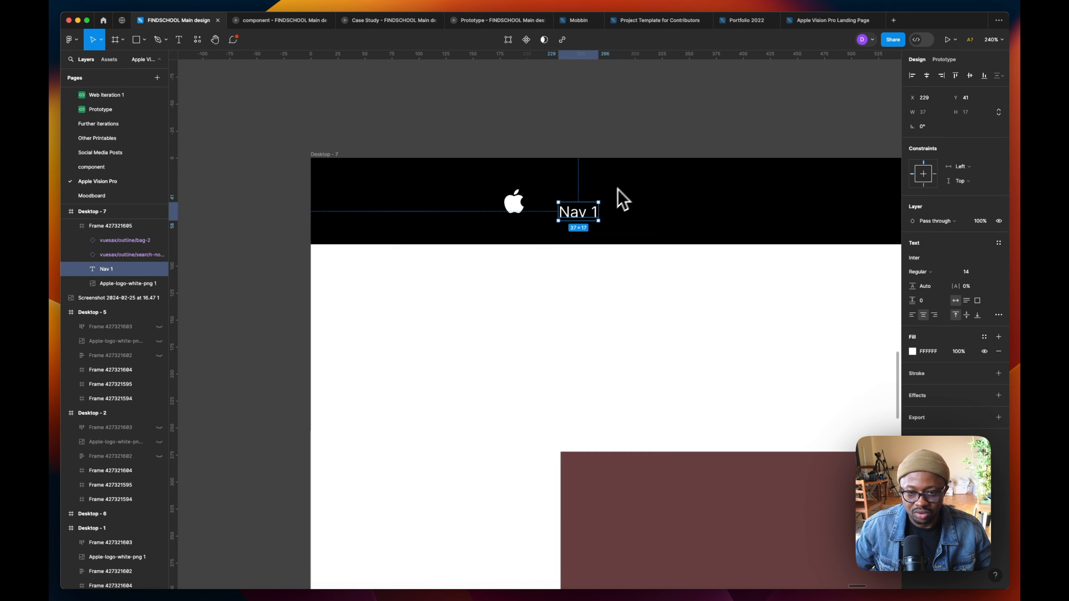
pyautogui.moveTo(591, 217); pyautogui.dragTo(597, 209)
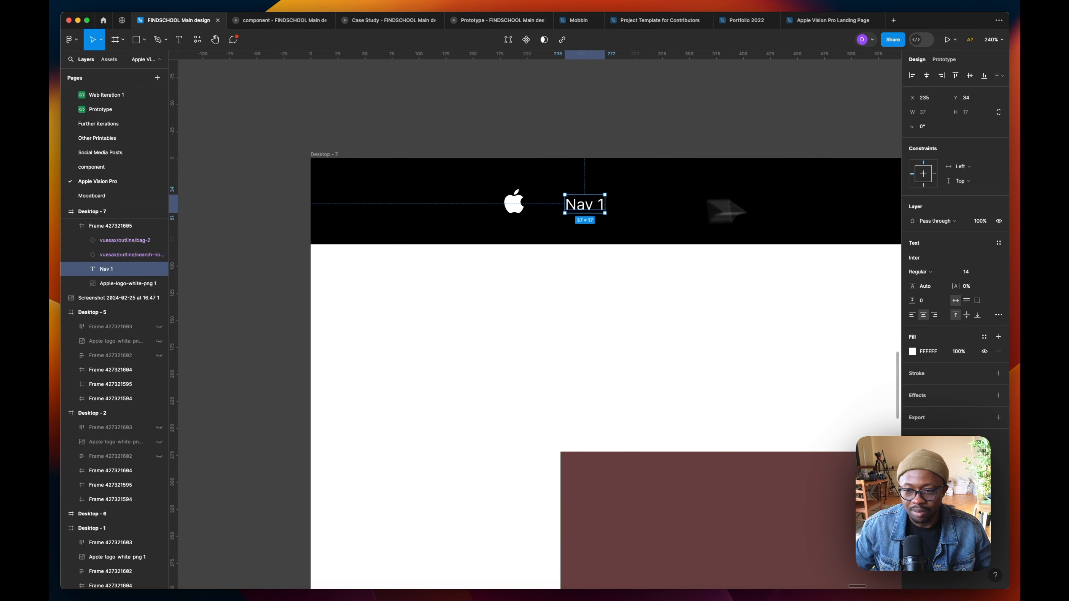
# - Set the "Nav 1" label's font to SF Pro Display at size 16 and nudge it back in line with the logo
pyautogui.click(926, 271)
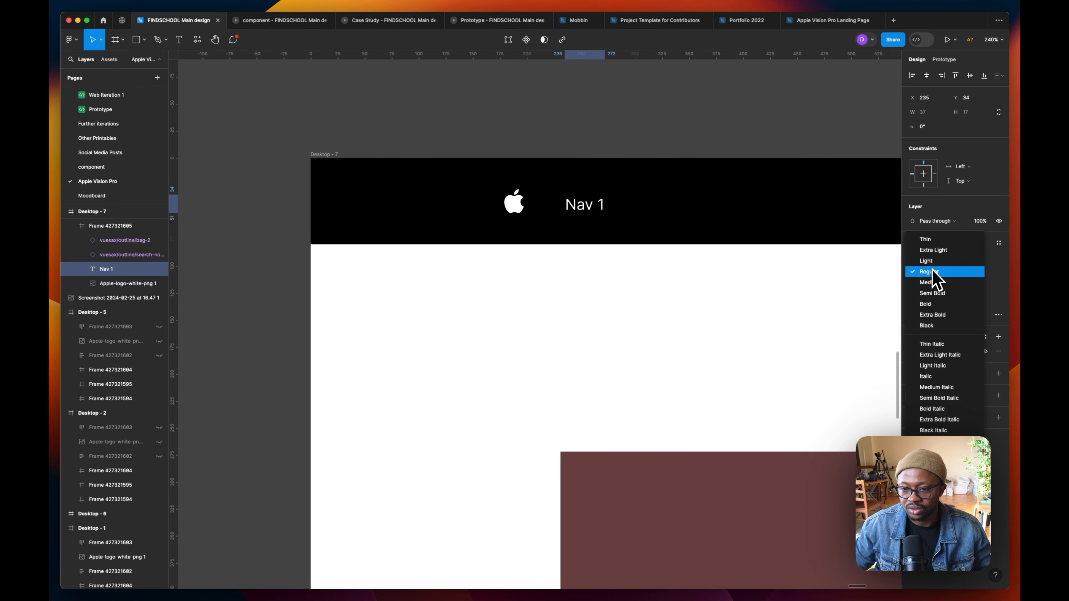
pyautogui.click(932, 272)
pyautogui.click(926, 258)
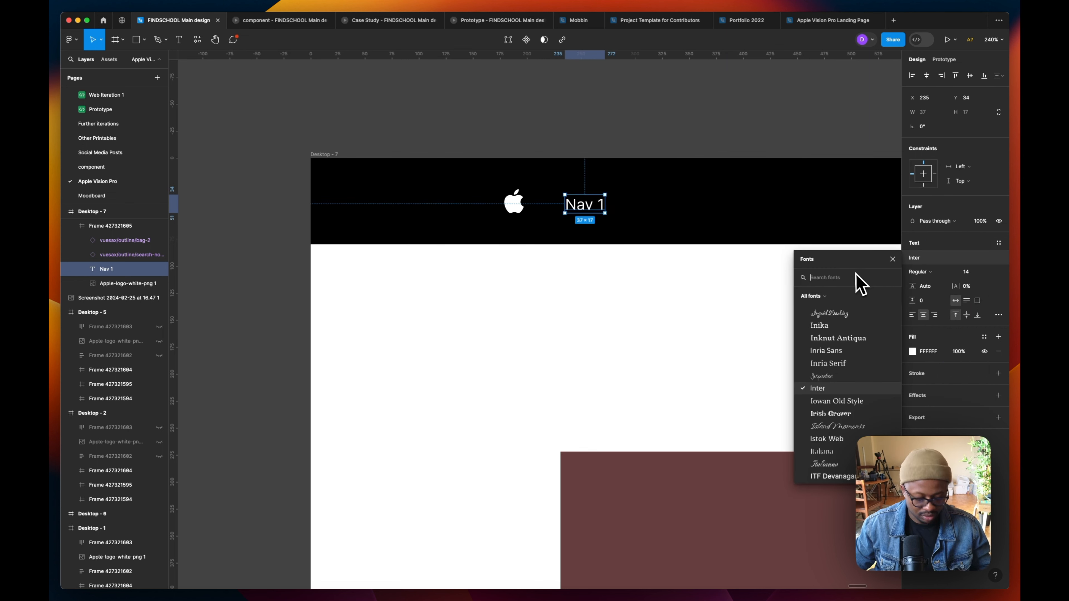
pyautogui.write('sf')
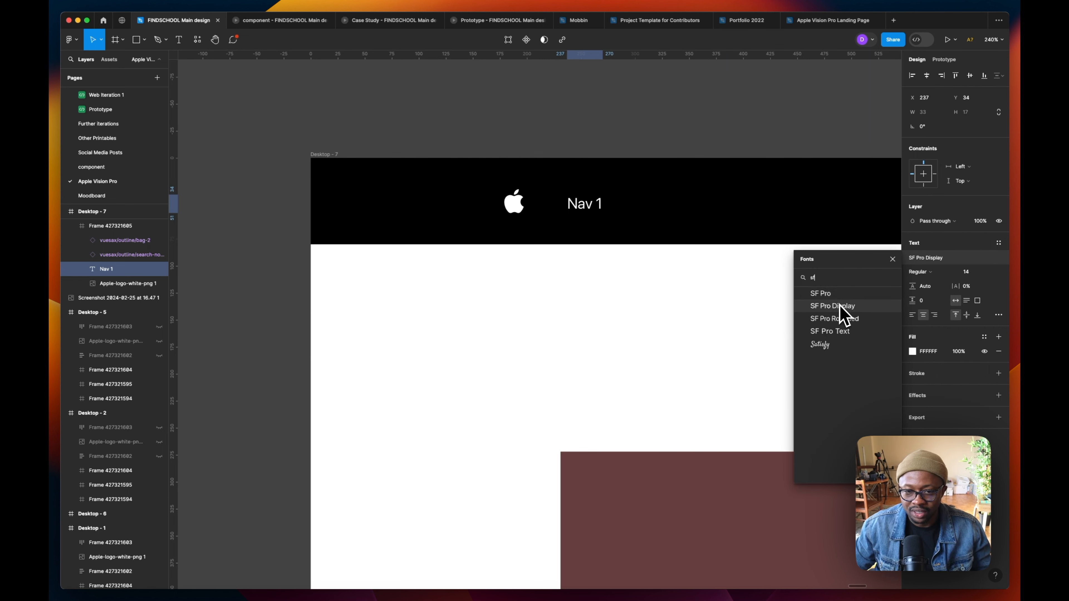
pyautogui.click(841, 307)
pyautogui.moveTo(593, 203); pyautogui.dragTo(585, 208)
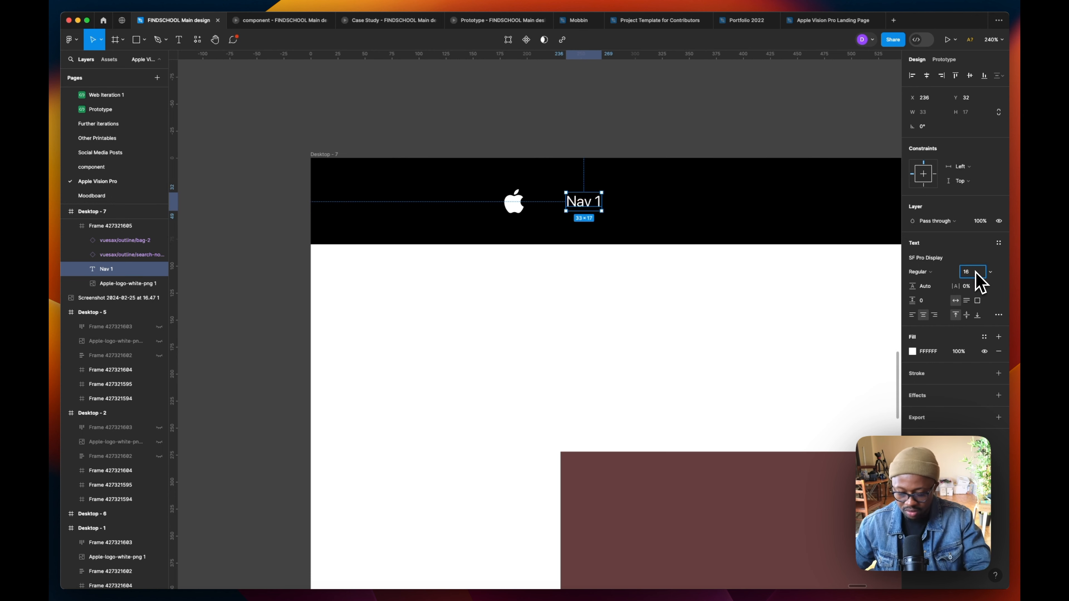
pyautogui.press('Return')
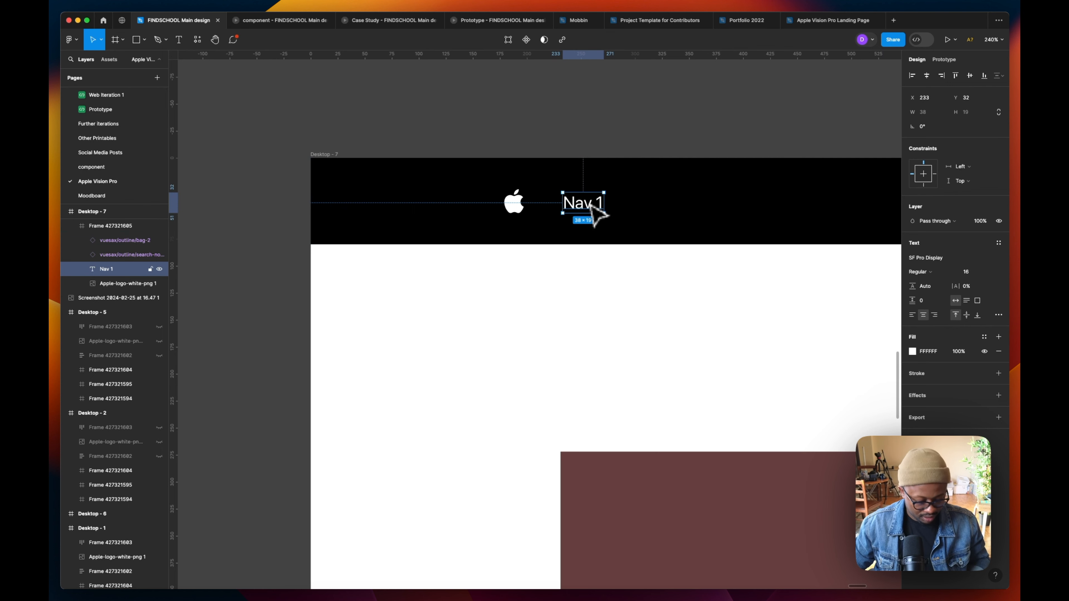
# - Copy the "Nav 1" label along the black bar to X 287 and repeat the duplication at equal spacing for seven labels in total
pyautogui.moveTo(591, 205); pyautogui.dragTo(652, 210)
pyautogui.scroll(2, 638, 221)
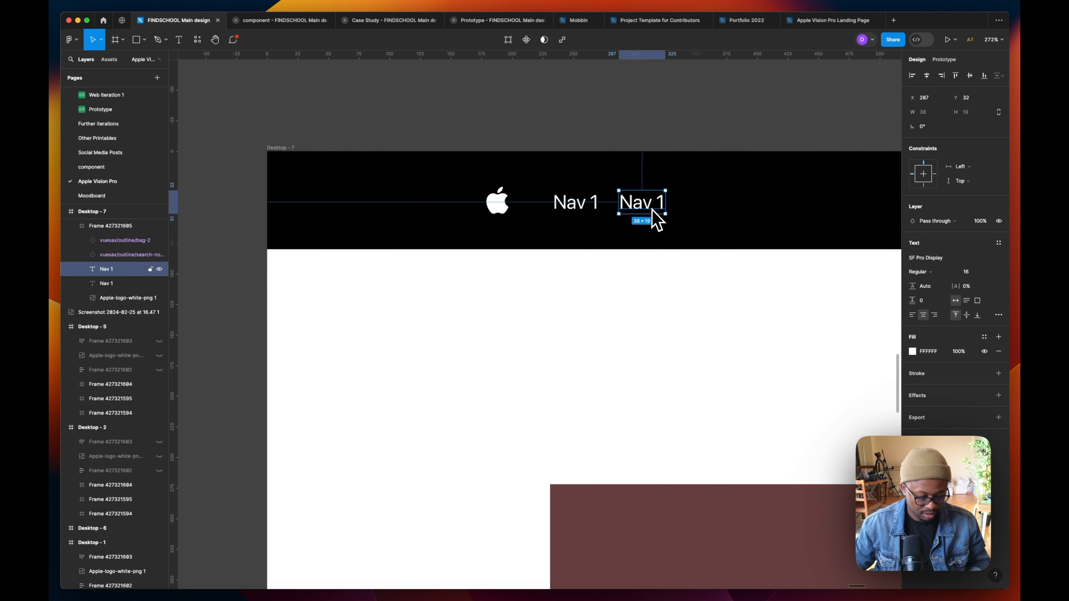
pyautogui.moveTo(699, 215); pyautogui.dragTo(572, 188)
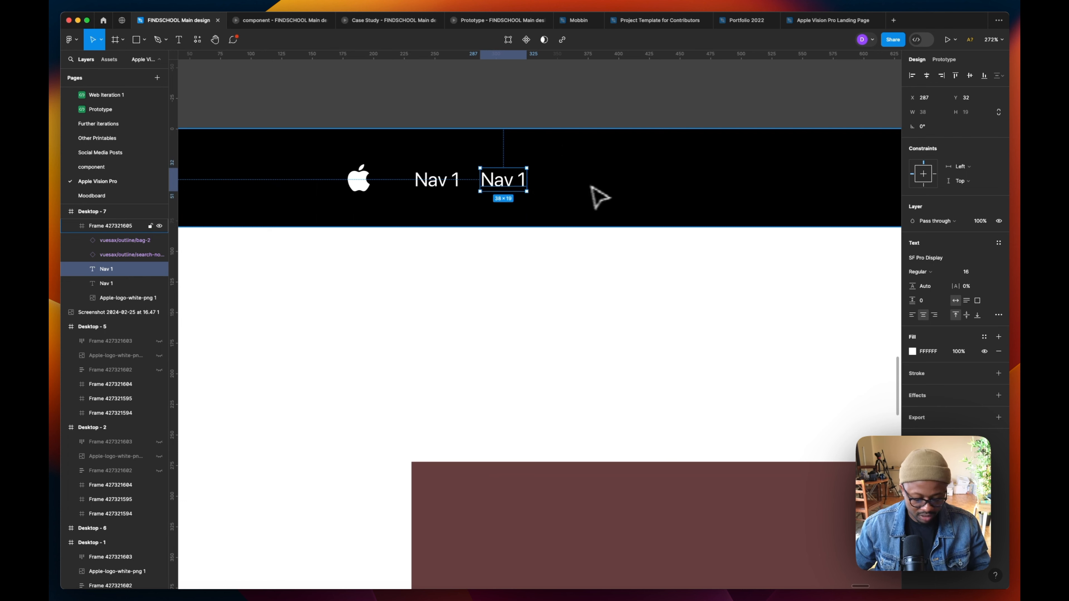
pyautogui.press('super+d')
pyautogui.press('super+d')
pyautogui.press('super+d')
pyautogui.press('super+d')
pyautogui.press('super+d')
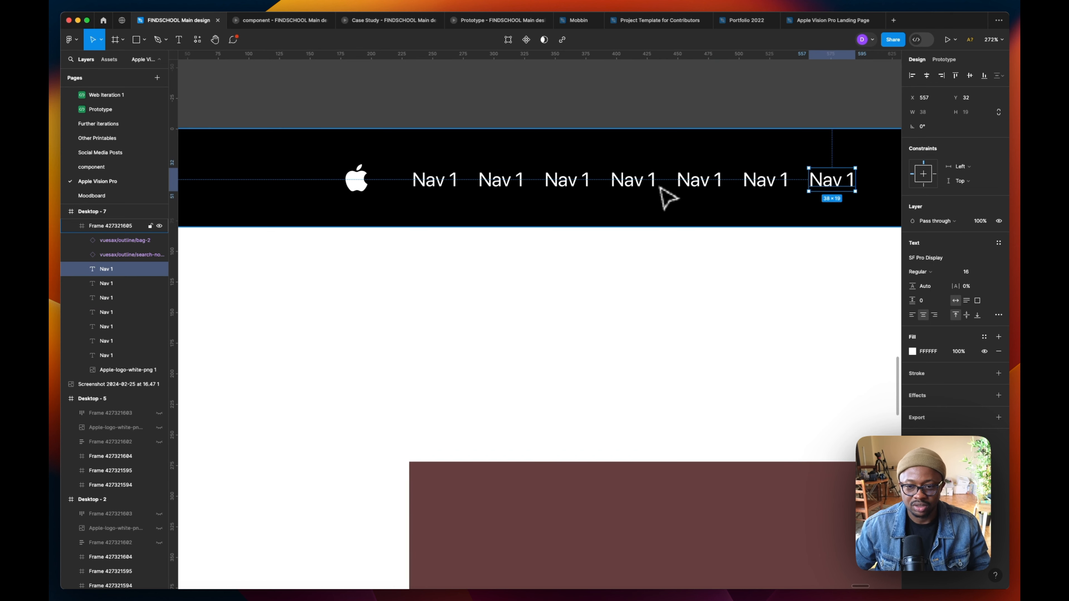
# - Check the reference navigation and duplicate the last "Nav 1" label four more times, making eleven evenly spaced labels
pyautogui.scroll(-10, 686, 198)
pyautogui.hscroll(-5, 505, 198)
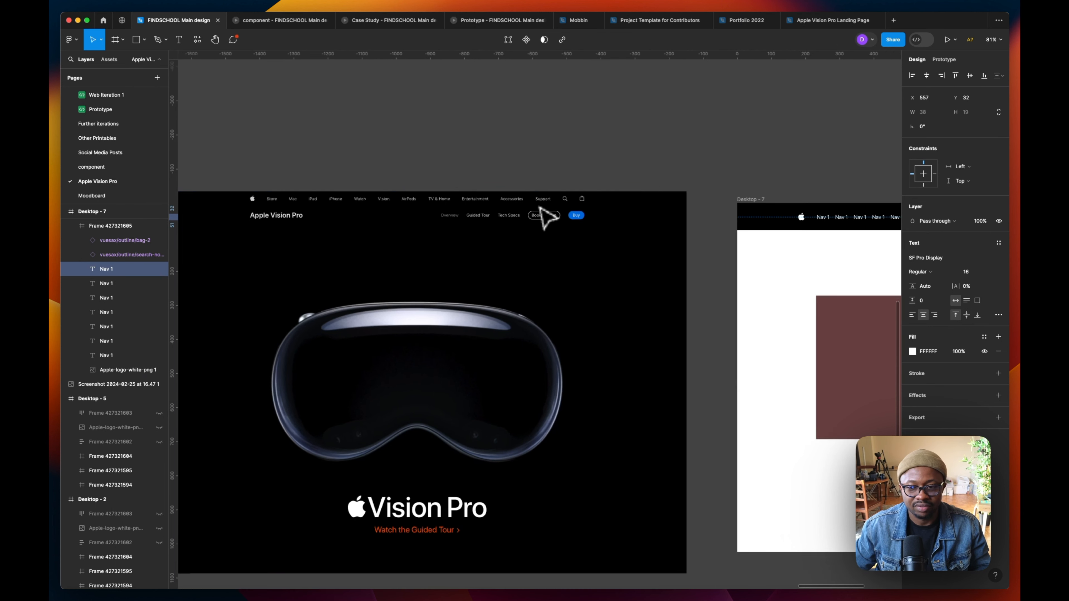
pyautogui.hotkey('shift', '2')
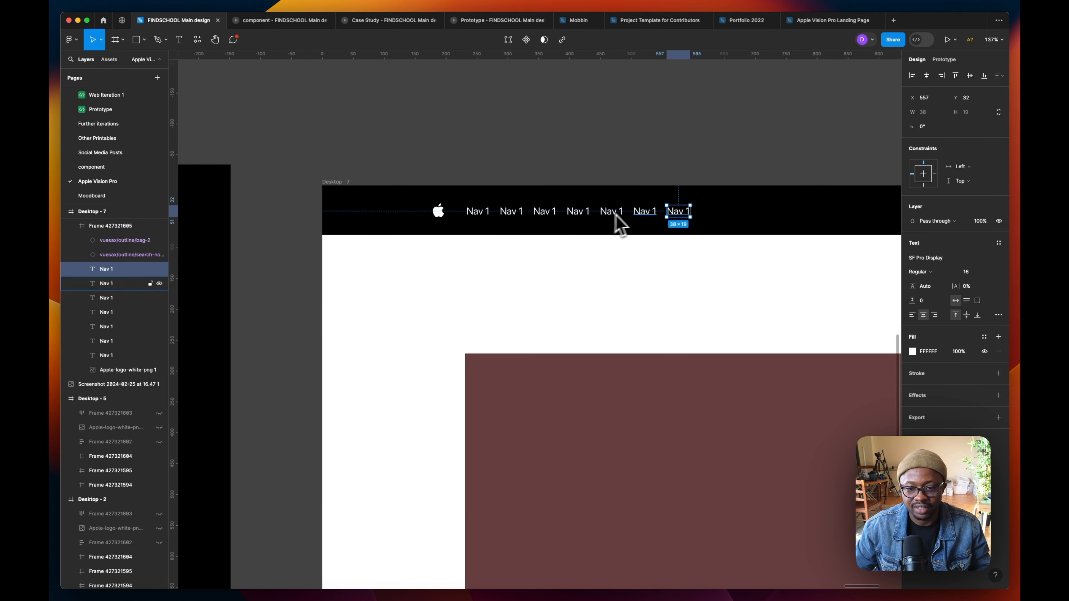
pyautogui.press('super+d')
pyautogui.press('super+d')
pyautogui.press('super+d')
pyautogui.press('super+d')
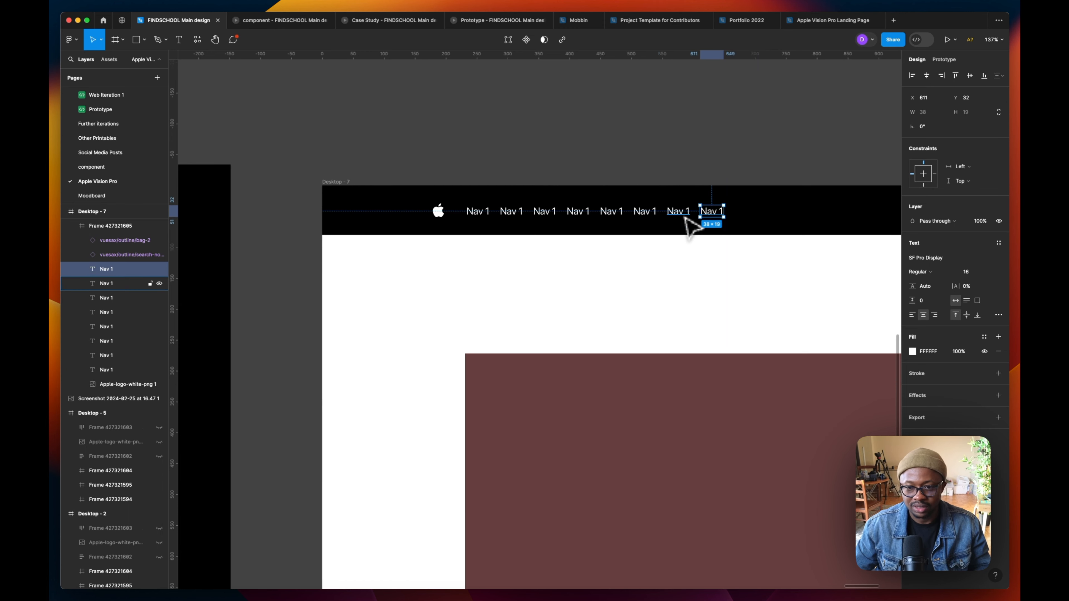
pyautogui.hscroll(5, 547, 214)
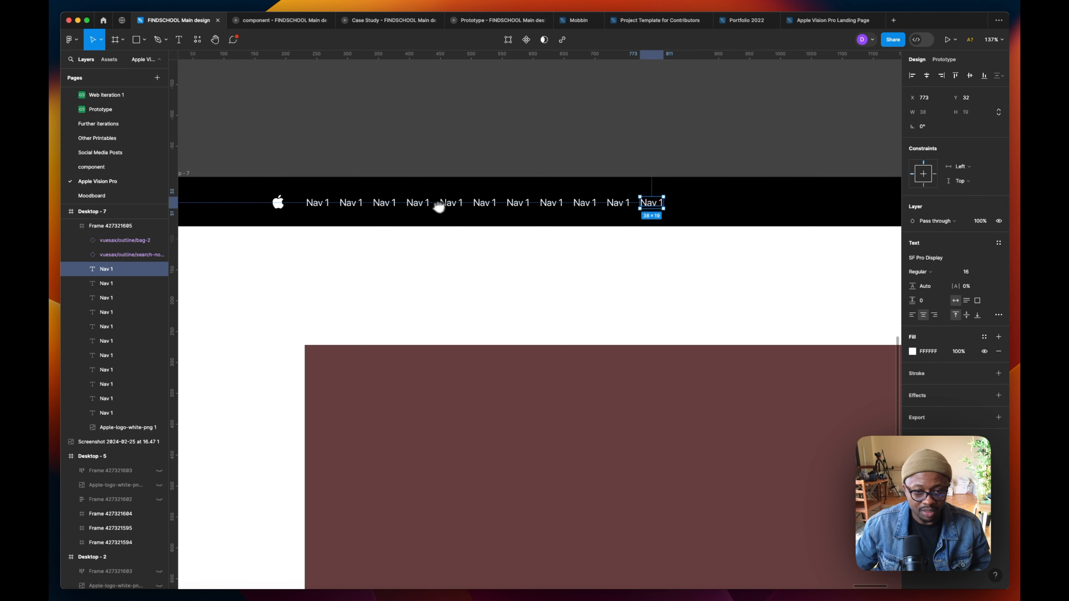
# - Select all eleven "Nav 1" labels in the black bar and wrap them in a horizontal auto layout frame
pyautogui.keyDown('shift'); pyautogui.click(324, 205); pyautogui.keyUp('shift')
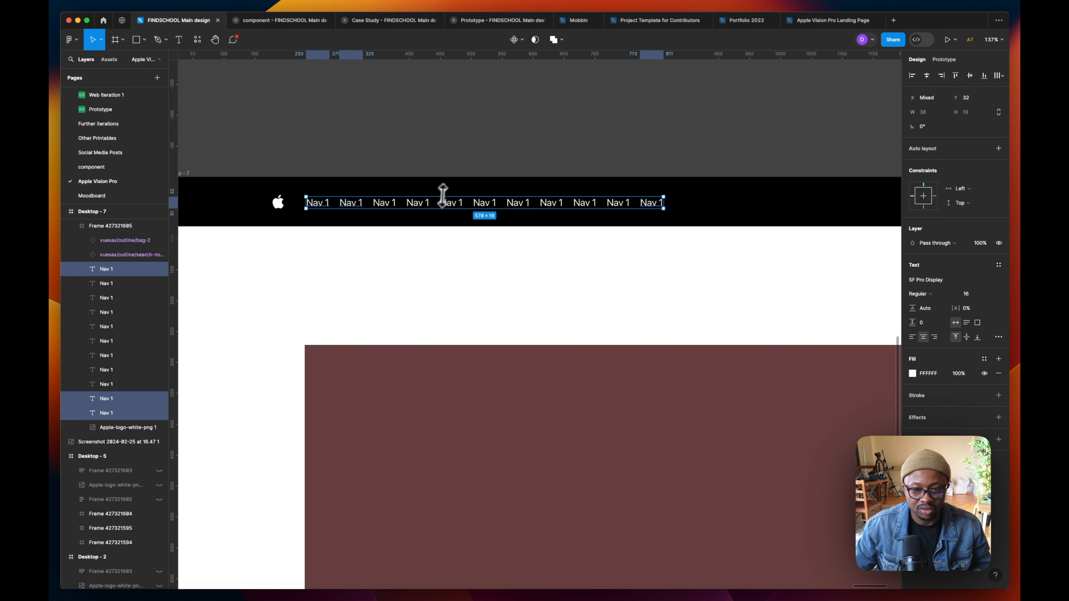
pyautogui.click(394, 220)
pyautogui.click(322, 213)
pyautogui.keyDown('shift'); pyautogui.click(350, 208); pyautogui.keyUp('shift')
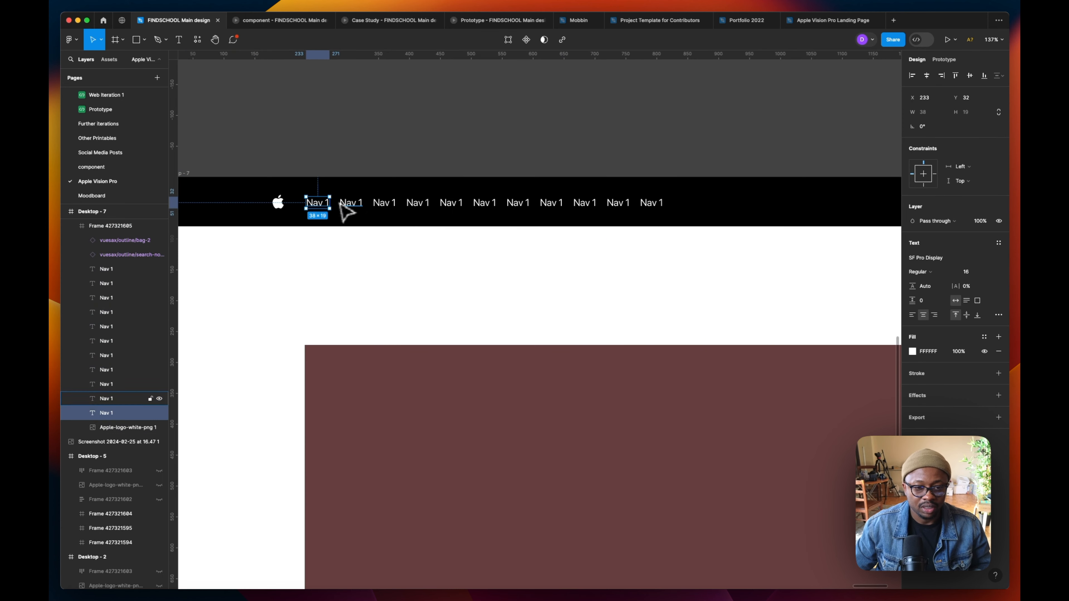
pyautogui.keyDown('shift'); pyautogui.click(384, 208); pyautogui.keyUp('shift')
pyautogui.keyDown('shift'); pyautogui.click(417, 208); pyautogui.keyUp('shift')
pyautogui.keyDown('shift'); pyautogui.click(447, 209); pyautogui.keyUp('shift')
pyautogui.keyDown('shift'); pyautogui.click(486, 209); pyautogui.keyUp('shift')
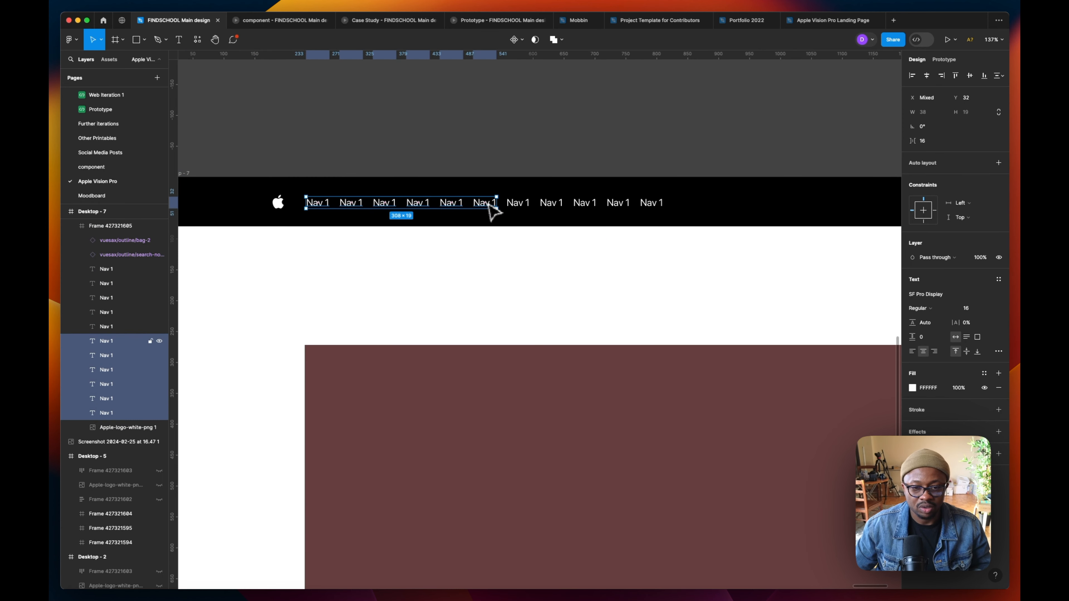
pyautogui.keyDown('shift'); pyautogui.click(519, 209); pyautogui.keyUp('shift')
pyautogui.keyDown('shift'); pyautogui.click(552, 210); pyautogui.keyUp('shift')
pyautogui.keyDown('shift'); pyautogui.click(585, 208); pyautogui.keyUp('shift')
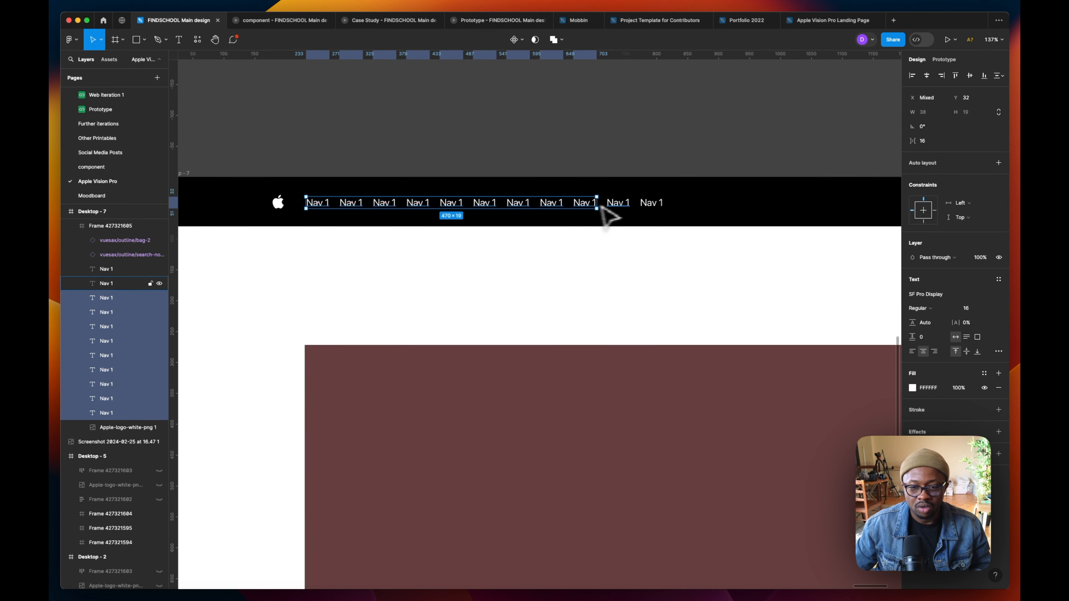
pyautogui.keyDown('shift'); pyautogui.click(617, 209); pyautogui.keyUp('shift')
pyautogui.keyDown('shift'); pyautogui.click(651, 209); pyautogui.keyUp('shift')
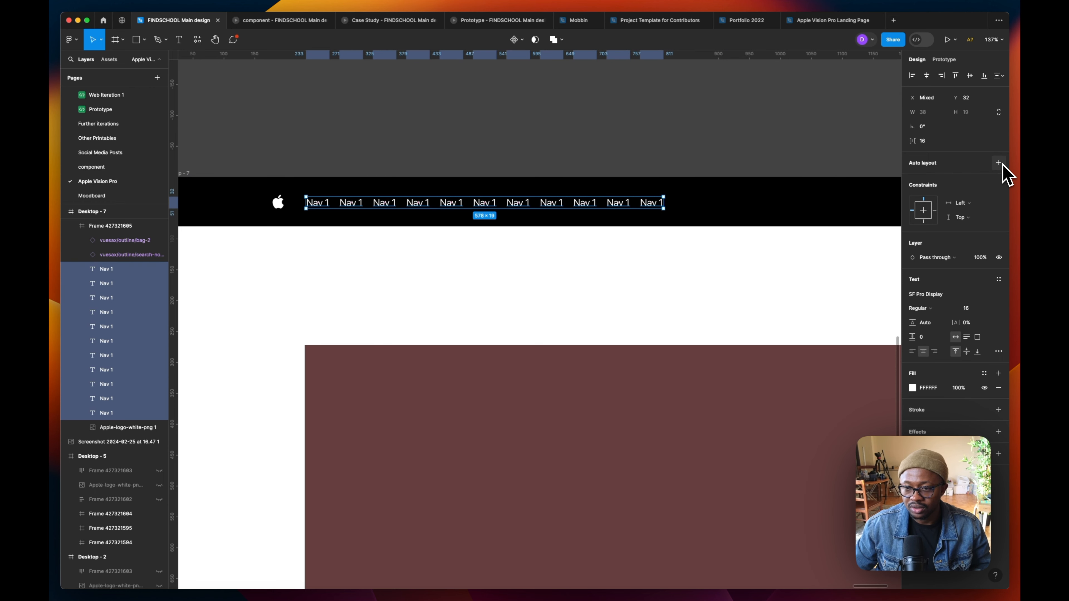
pyautogui.click(1000, 164)
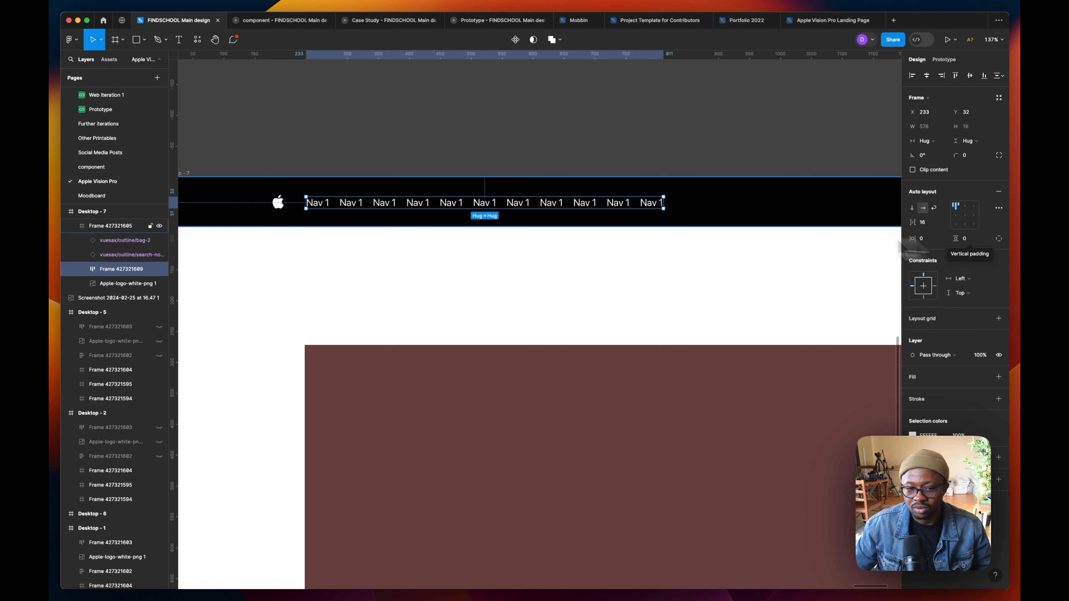
# - Move the row of "Nav 1" labels to X 267, Y 30 and compare its spacing with the reference navigation
pyautogui.scroll(-10, 591, 208)
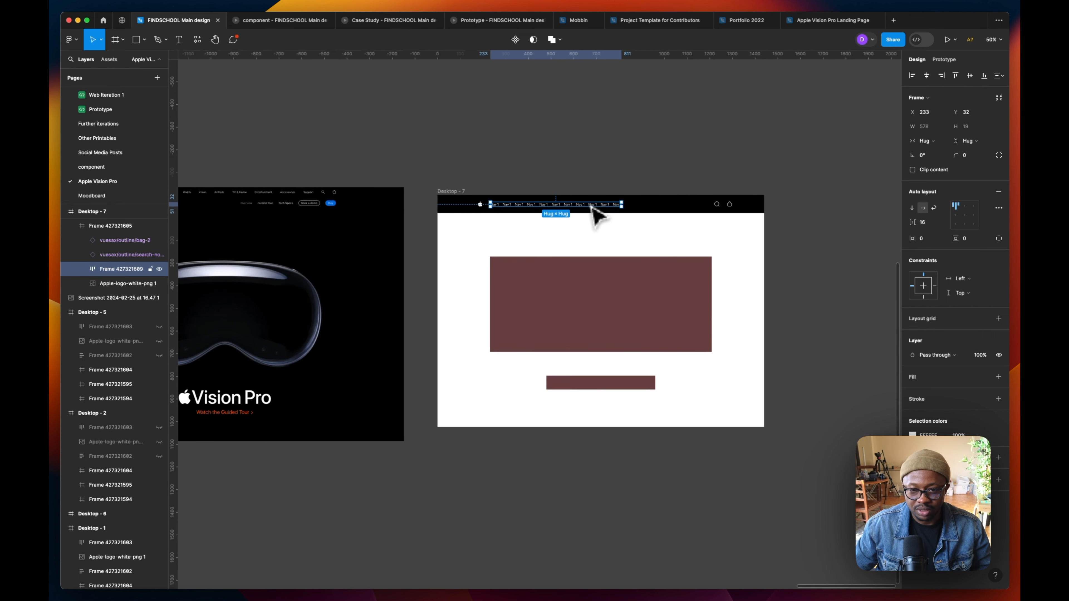
pyautogui.moveTo(582, 209); pyautogui.dragTo(589, 208)
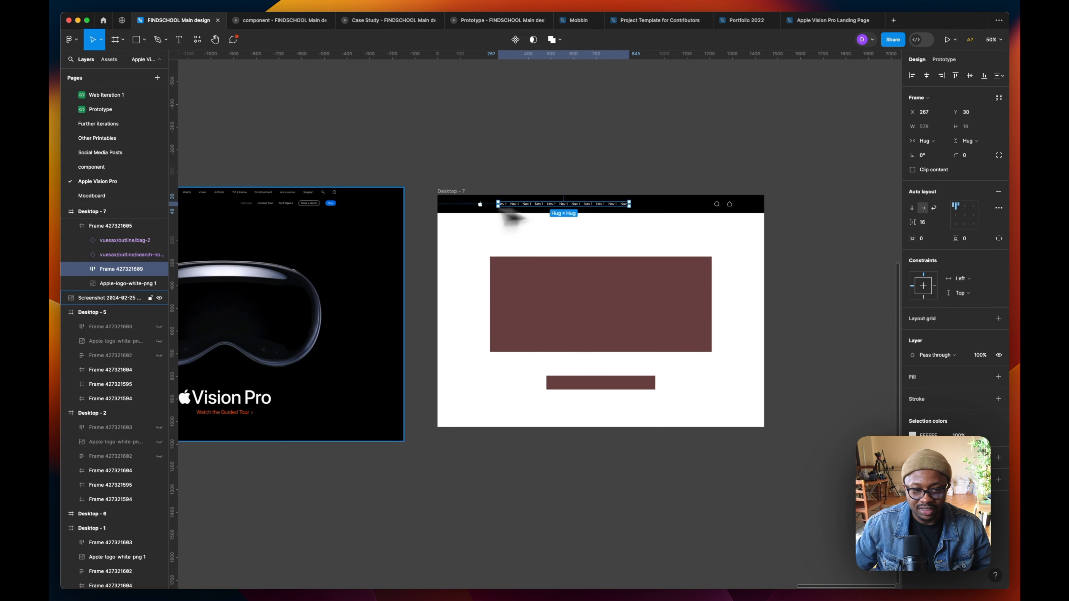
pyautogui.hscroll(-5, 332, 221)
pyautogui.scroll(8, 345, 224)
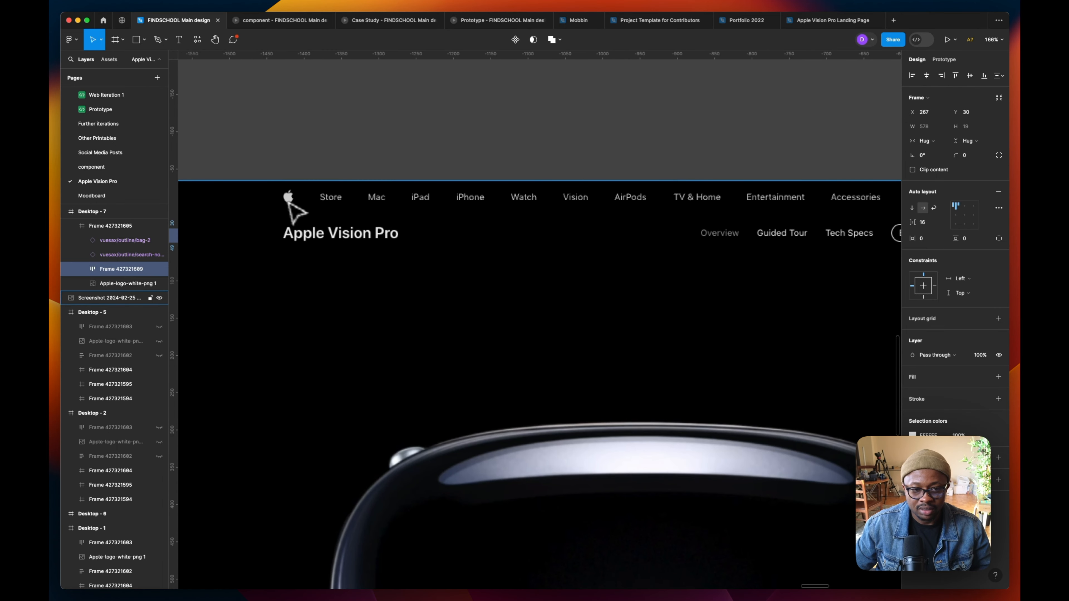
pyautogui.hscroll(5, 294, 206)
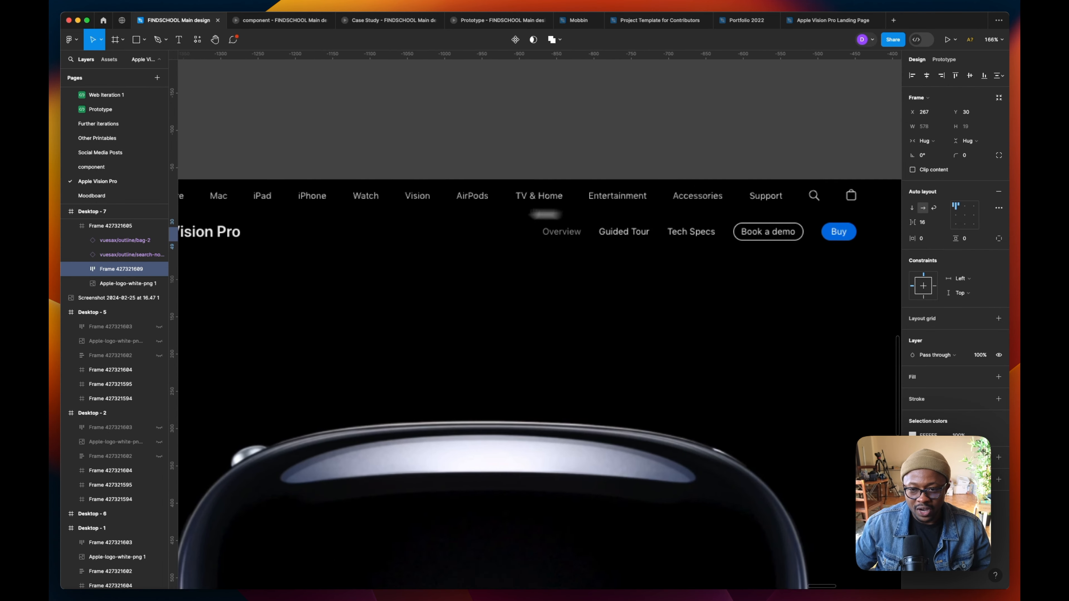
pyautogui.scroll(-10, 815, 206)
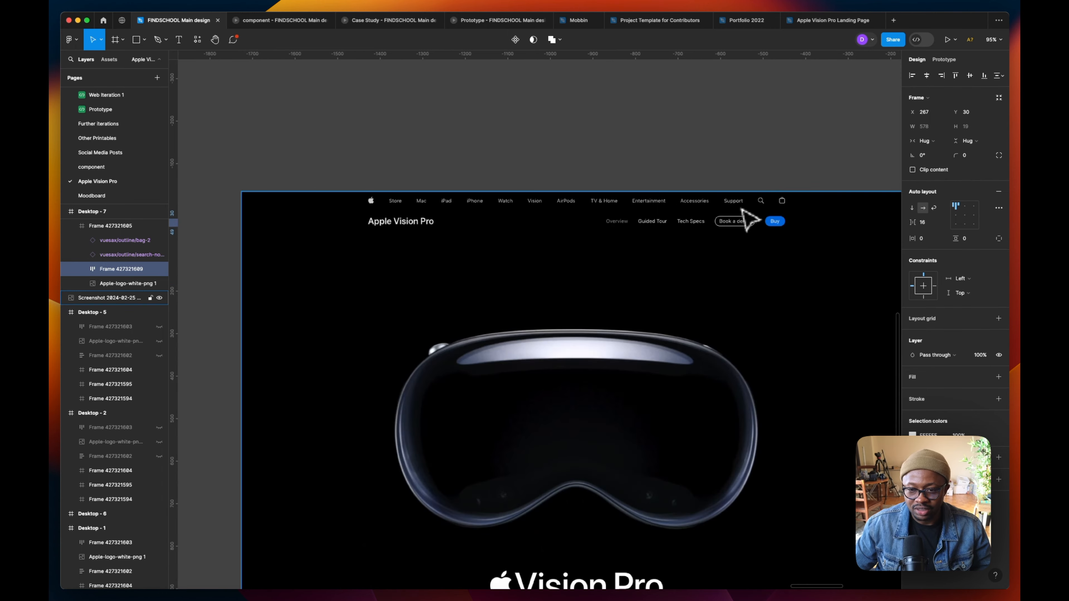
# - Wrap the search and bag icons in the black bar in a horizontal auto layout frame with 16 spacing
pyautogui.moveTo(788, 245); pyautogui.dragTo(527, 266)
pyautogui.scroll(5, 796, 262)
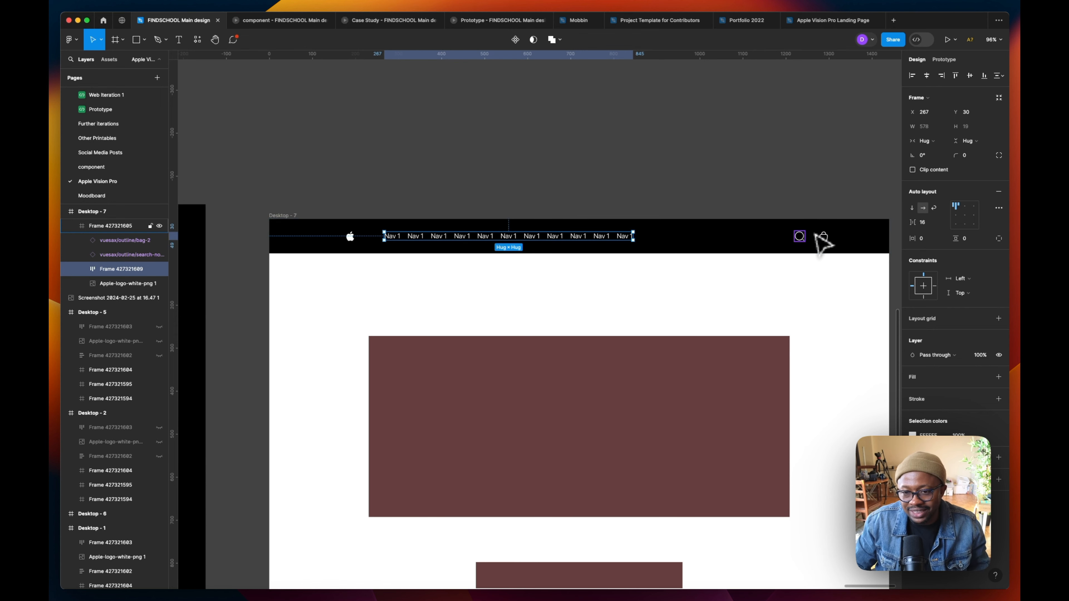
pyautogui.click(799, 237)
pyautogui.keyDown('shift'); pyautogui.click(824, 237); pyautogui.keyUp('shift')
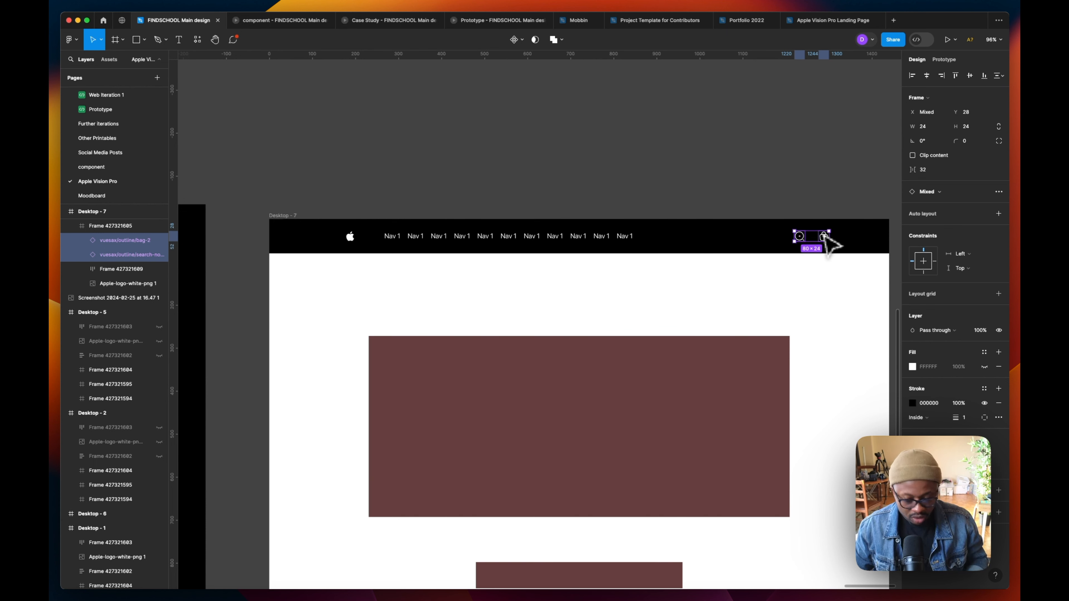
pyautogui.hotkey('shift', 'a')
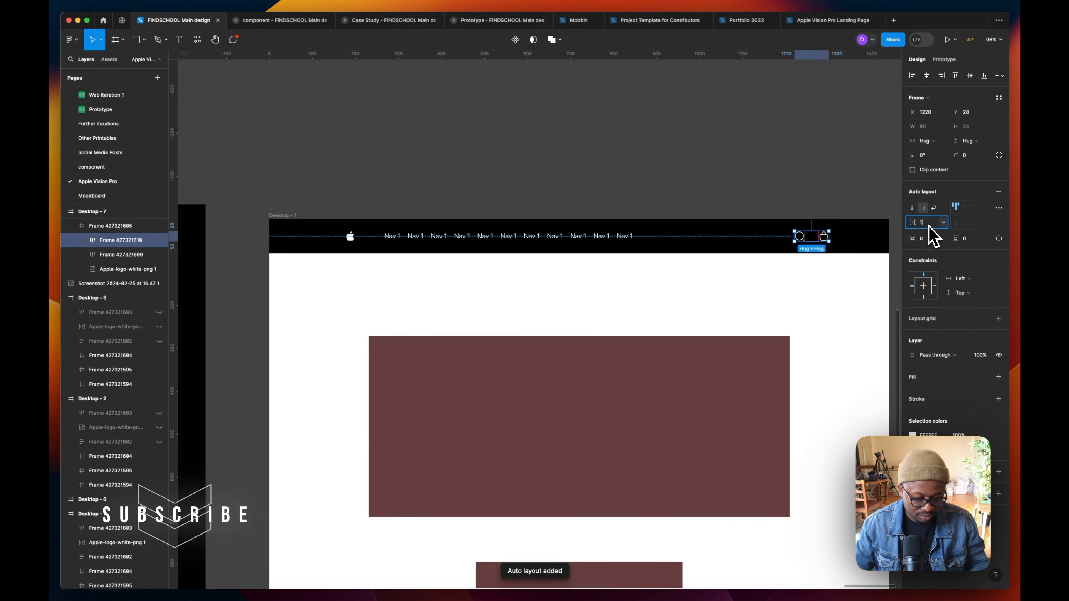
pyautogui.click(925, 223)
pyautogui.write('16')
pyautogui.press('Return')
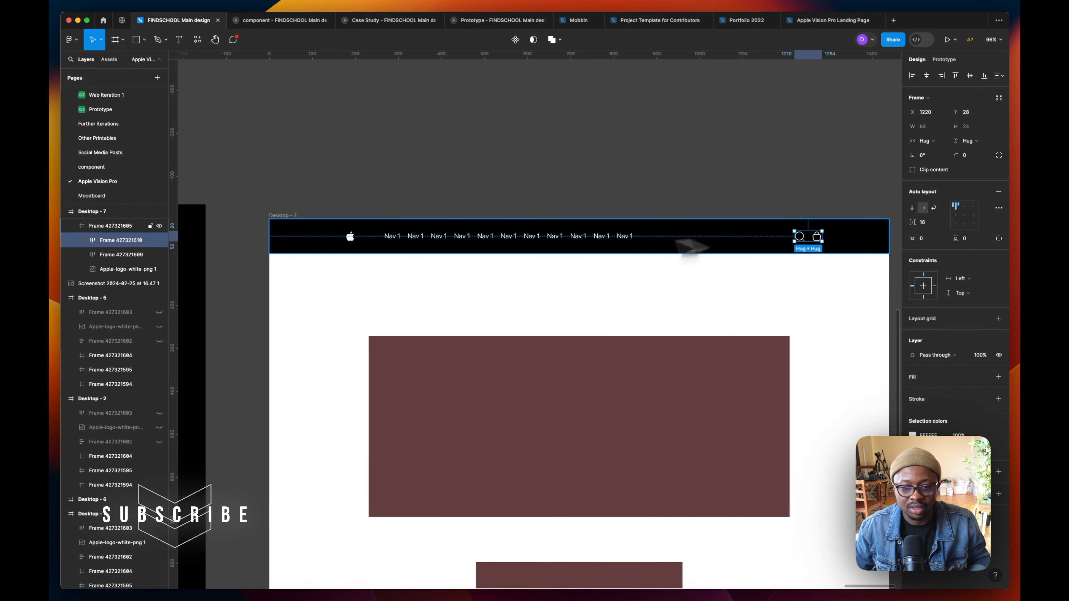
# - Wrap the Apple logo, the row of "Nav 1" labels and the icon group in one auto layout frame
pyautogui.click(351, 236)
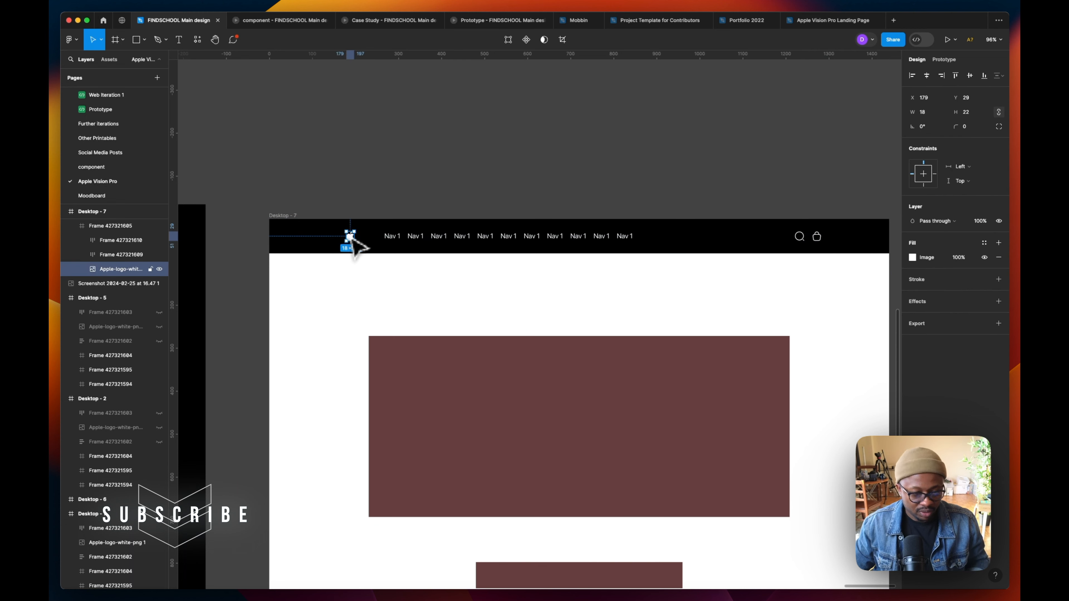
pyautogui.keyDown('shift'); pyautogui.click(421, 239); pyautogui.keyUp('shift')
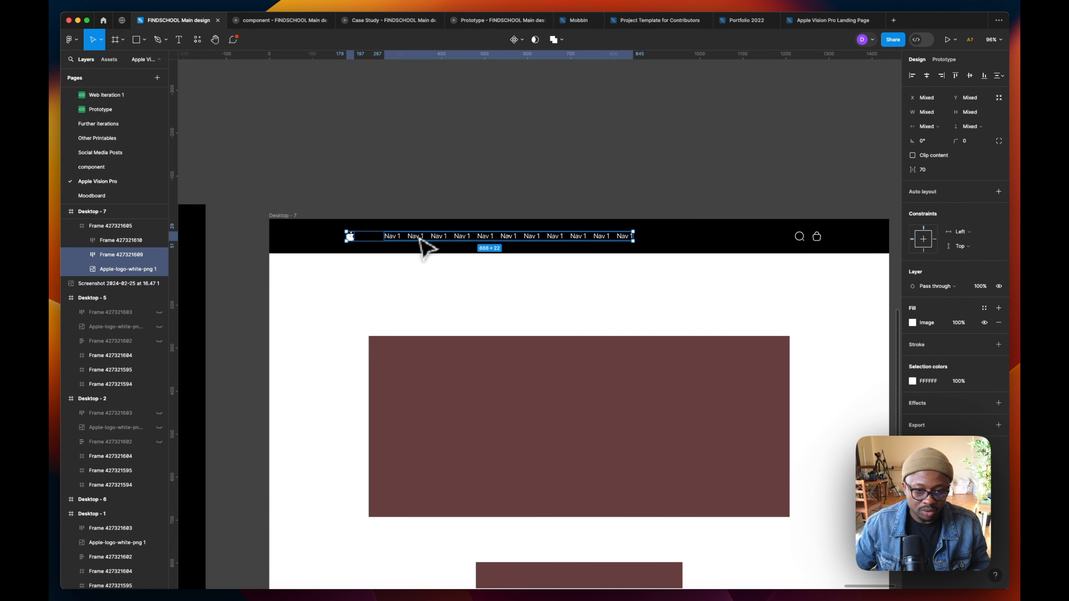
pyautogui.keyDown('shift'); pyautogui.click(811, 240); pyautogui.keyUp('shift')
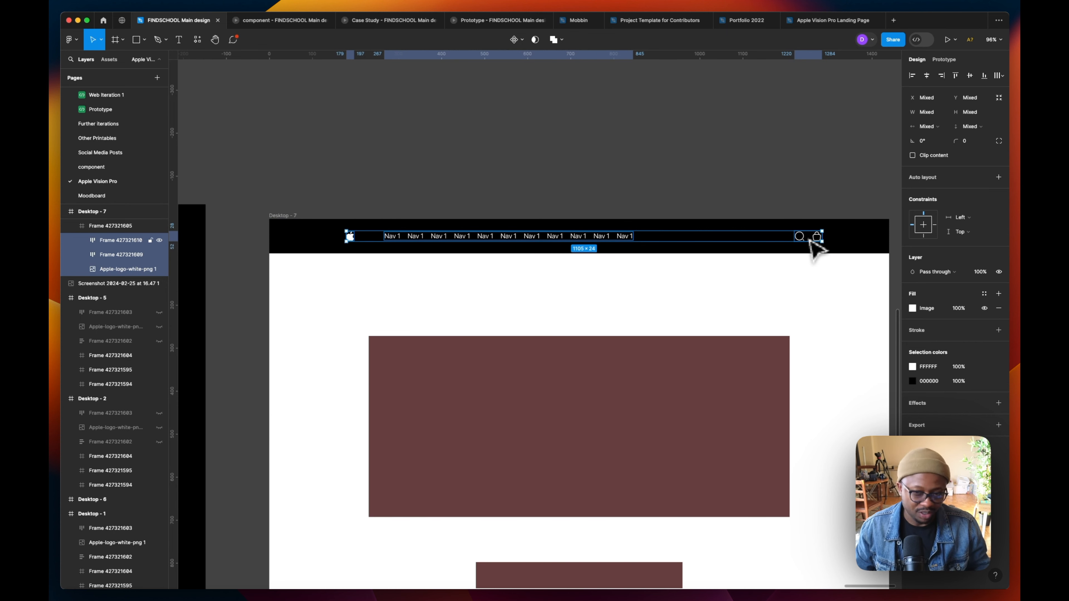
pyautogui.hotkey('shift', 'a')
pyautogui.click(592, 186)
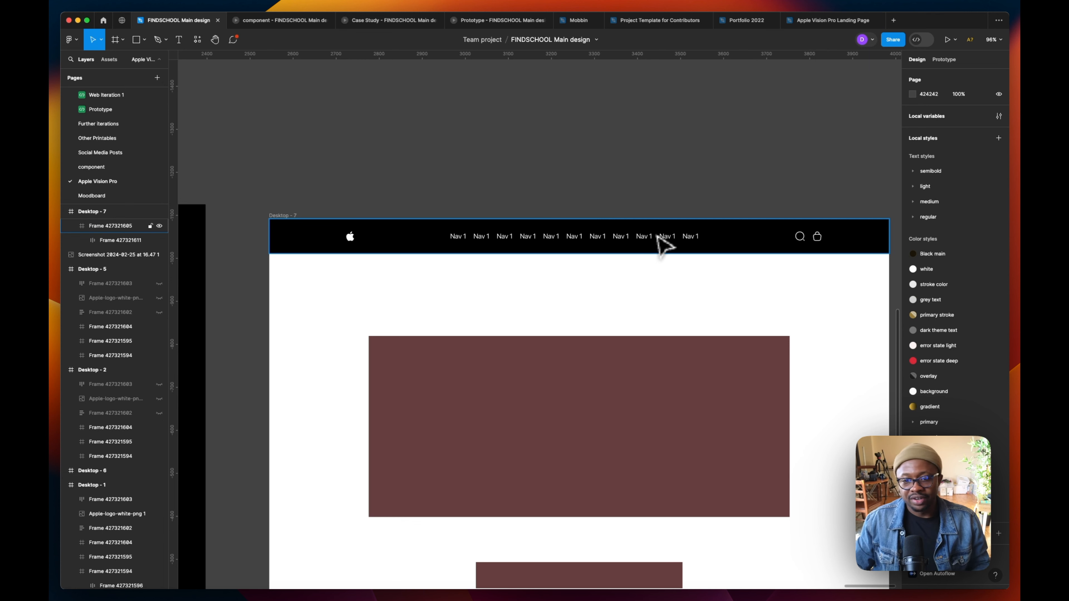
# - Set the spacing between the logo, labels and icons in the combined navigation frame to 16
pyautogui.click(806, 241)
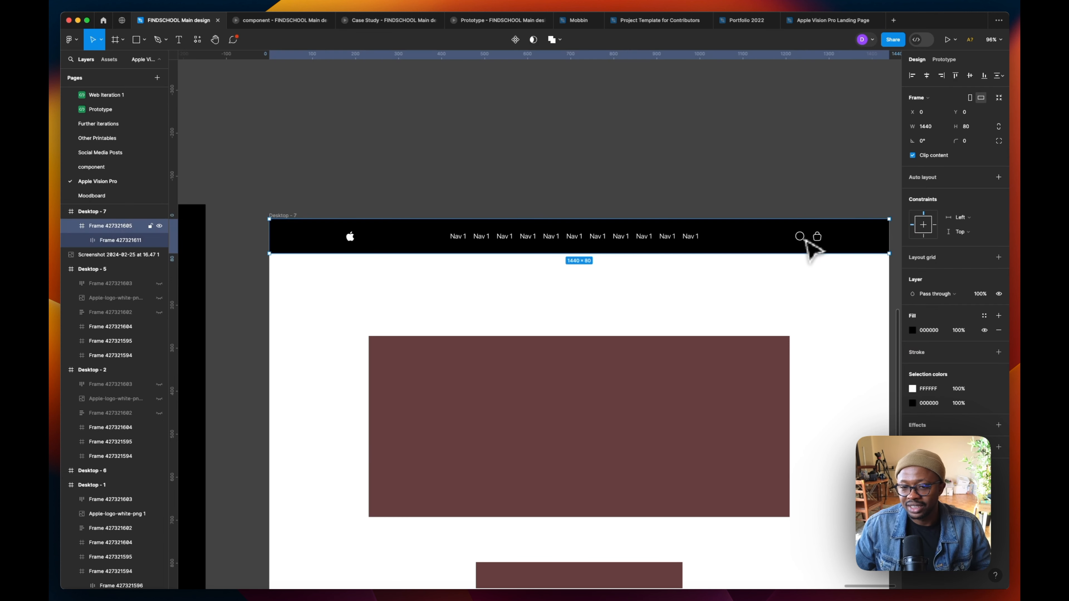
pyautogui.click(688, 240)
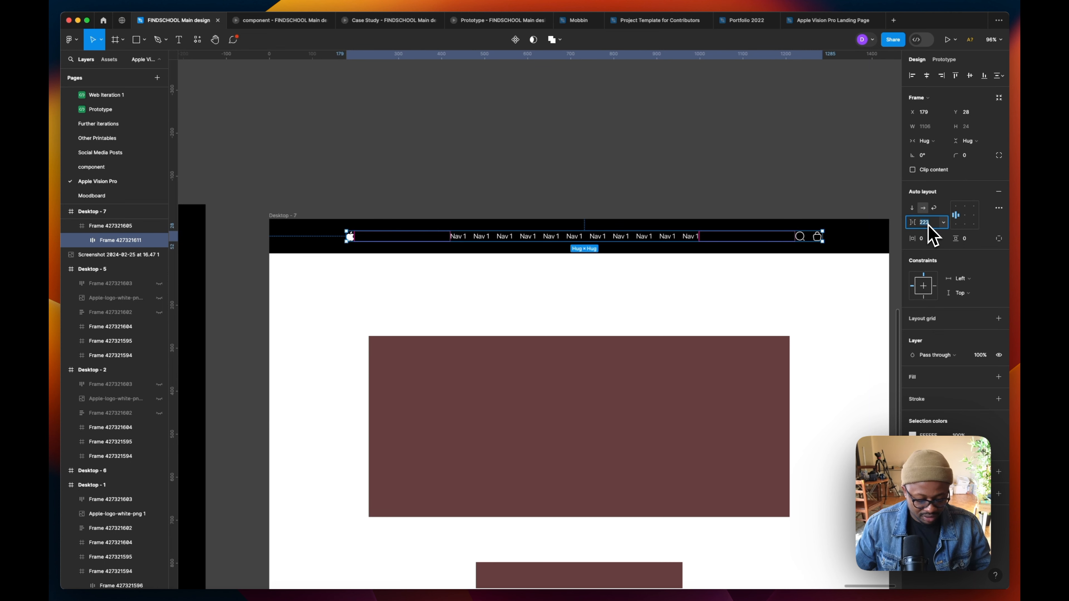
pyautogui.press('Return')
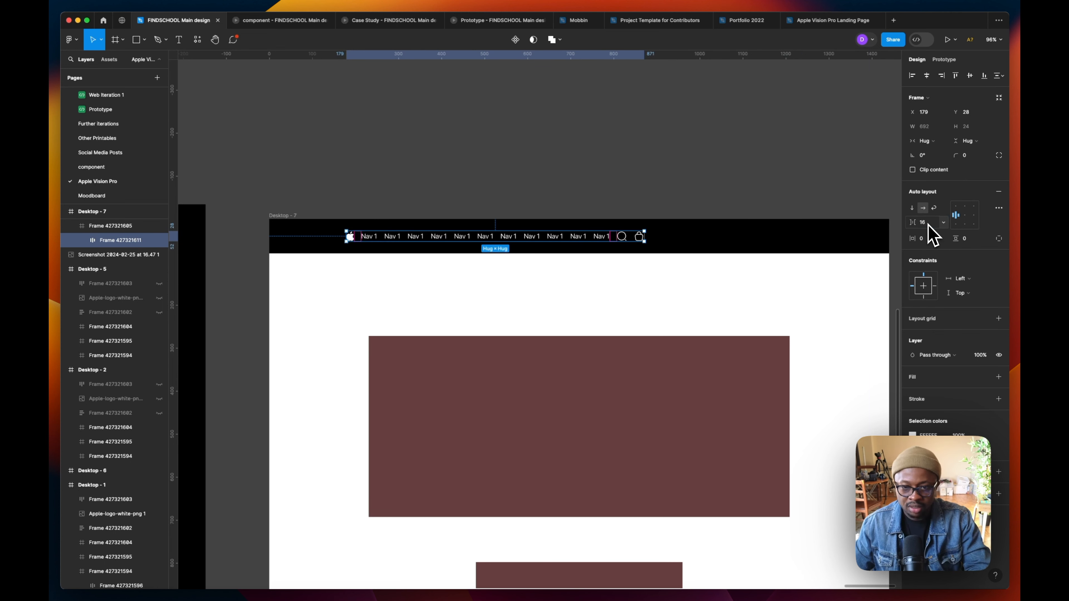
# - Centre the combined navigation frame in the black bar at X 374, Y 28
pyautogui.click(686, 205)
pyautogui.click(542, 243)
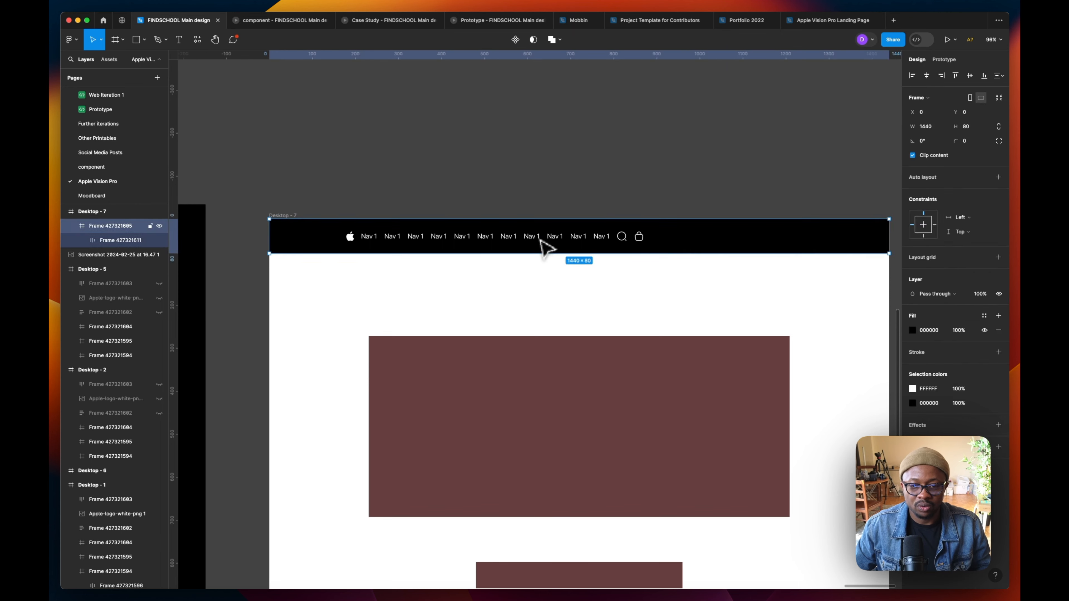
pyautogui.click(542, 243)
pyautogui.moveTo(537, 240); pyautogui.dragTo(617, 242)
# - Place a copy of the navigation frame on the canvas just above the reference screenshot's navigation
pyautogui.scroll(-1, 622, 245)
pyautogui.scroll(-3, 626, 252)
pyautogui.scroll(3, 608, 270)
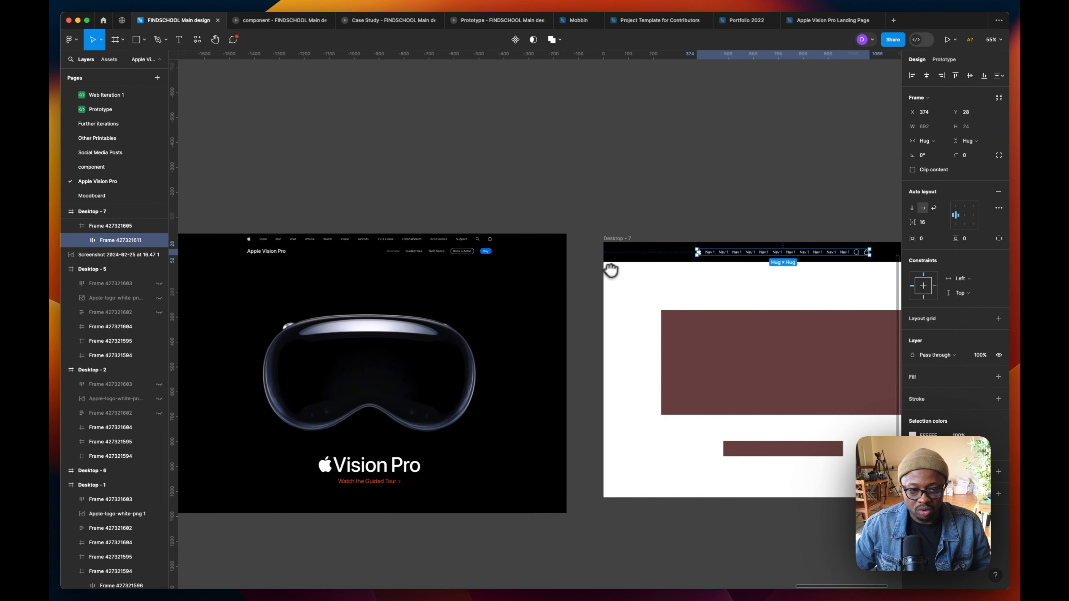
pyautogui.hscroll(-5, 310, 255)
pyautogui.scroll(3, 242, 248)
pyautogui.scroll(-5, 276, 257)
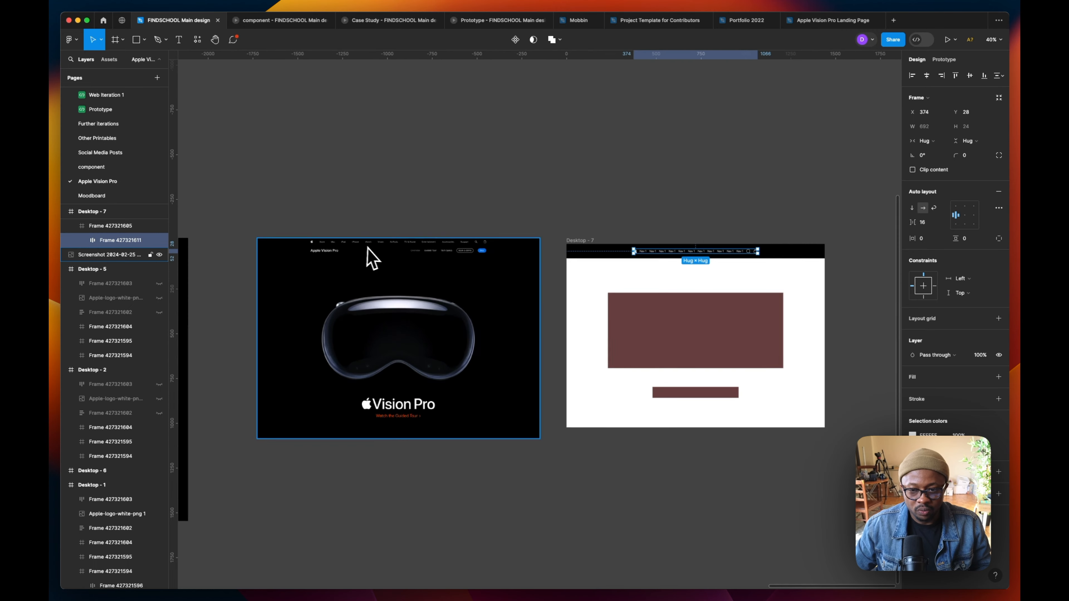
pyautogui.moveTo(365, 255)
pyautogui.mouseDown()
pyautogui.moveTo(654, 263)
pyautogui.moveTo(358, 239)
pyautogui.mouseUp()
pyautogui.scroll(5, 346, 246)
# - Change the first three "Nav 1" labels in the copied navigation to "Store", "Mac" and "iPad"
pyautogui.doubleClick(353, 182)
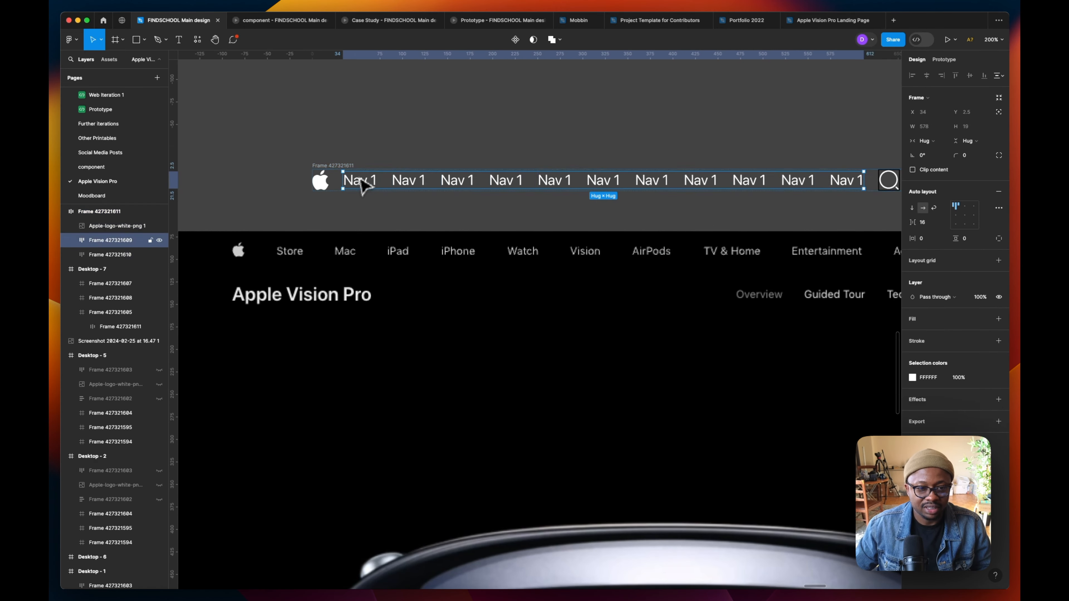
pyautogui.doubleClick(359, 181)
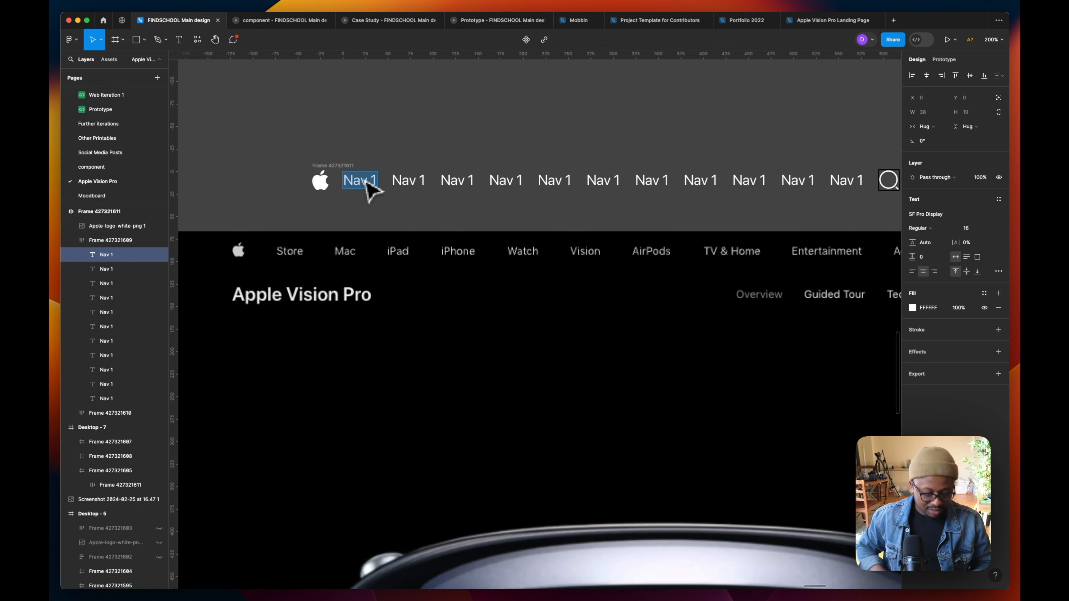
pyautogui.write('St')
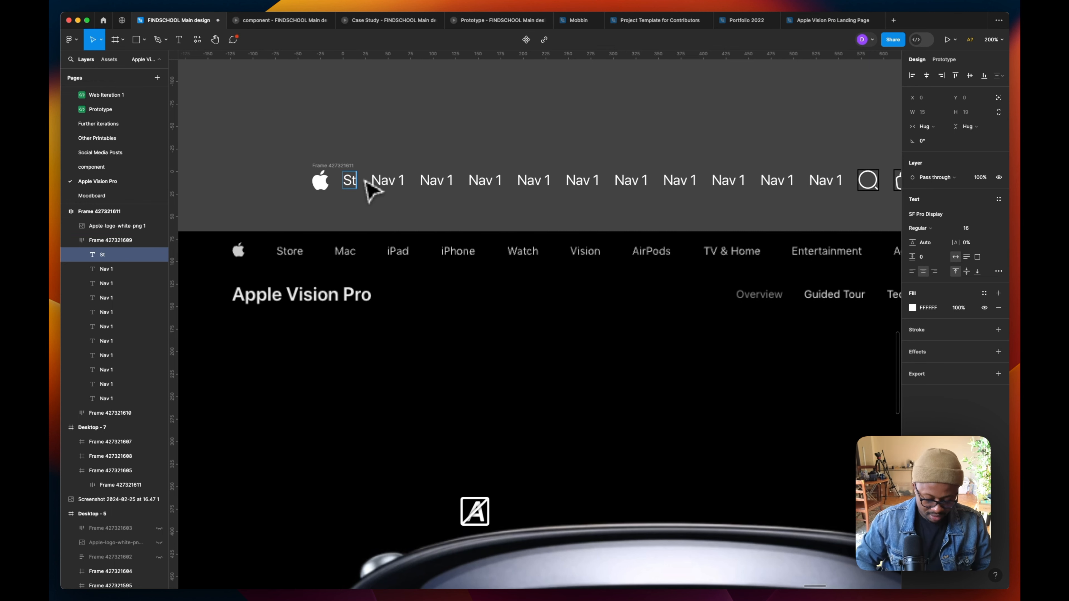
pyautogui.write('ore')
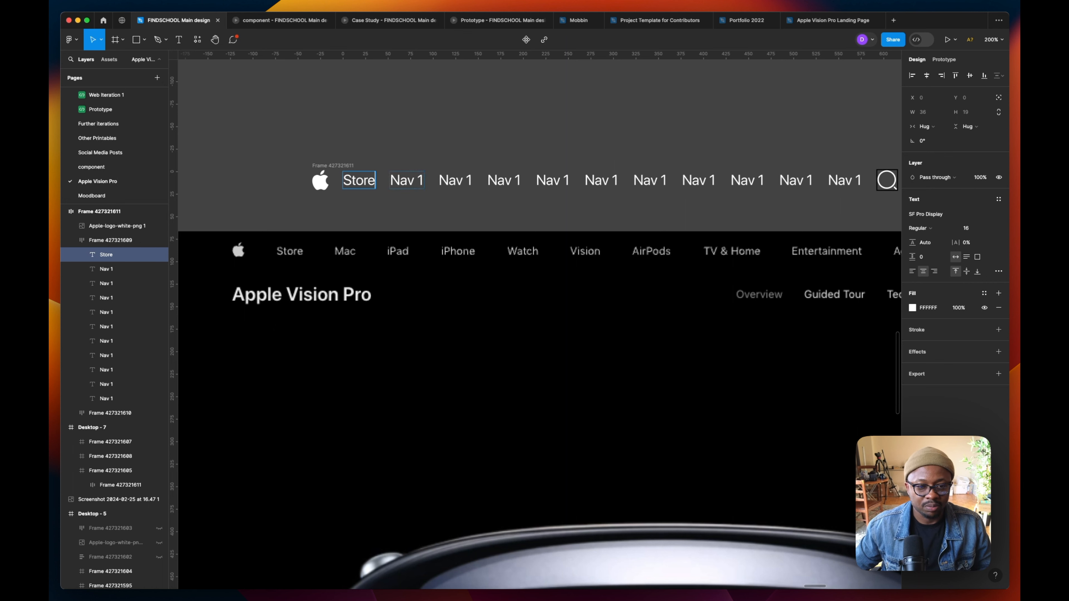
pyautogui.doubleClick(396, 180)
pyautogui.write('M')
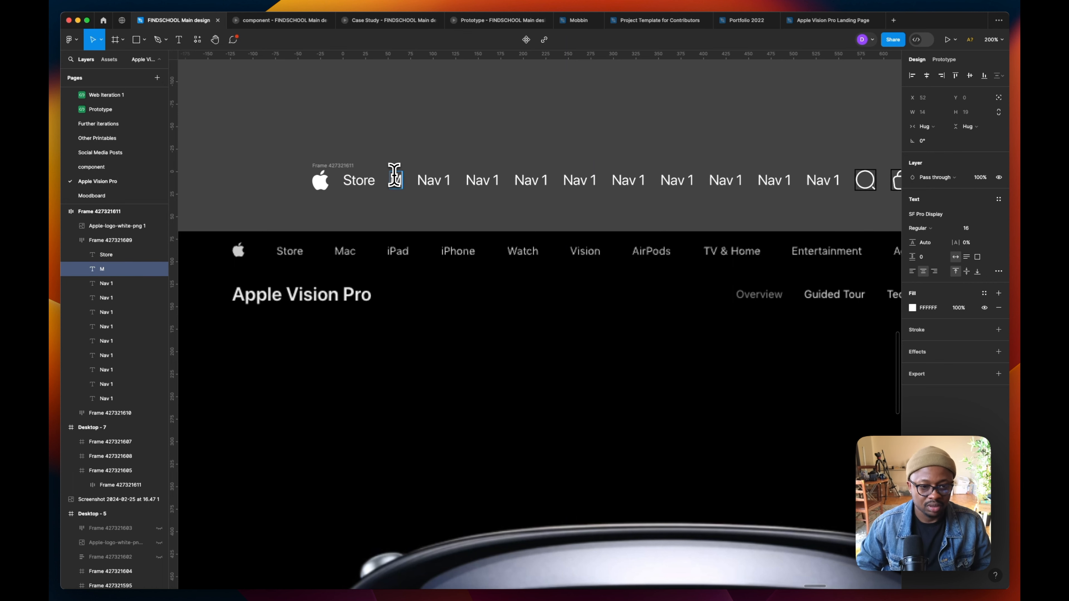
pyautogui.write('ac')
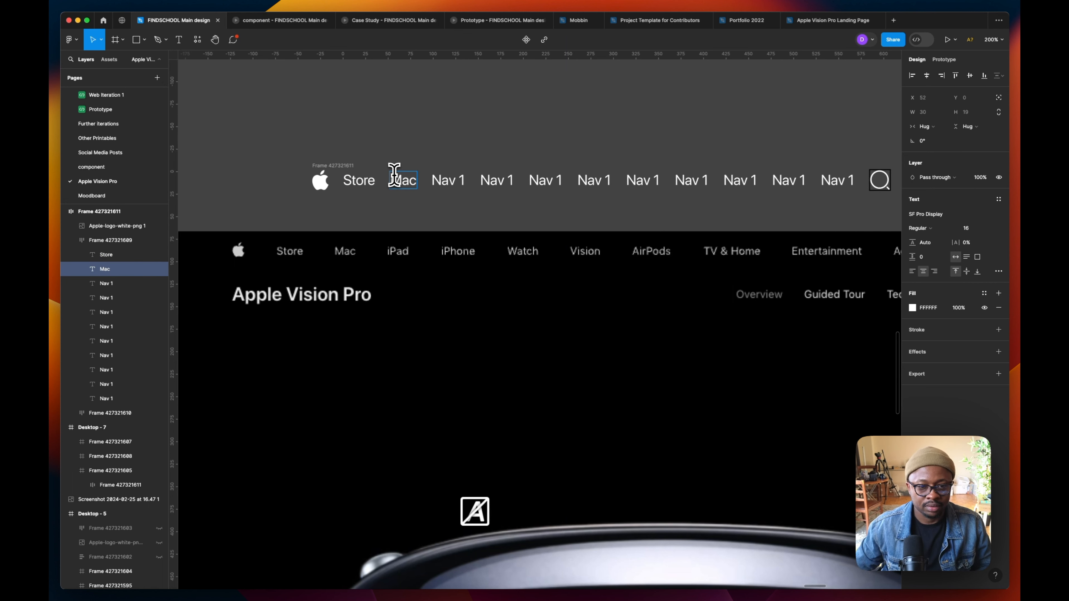
pyautogui.doubleClick(440, 179)
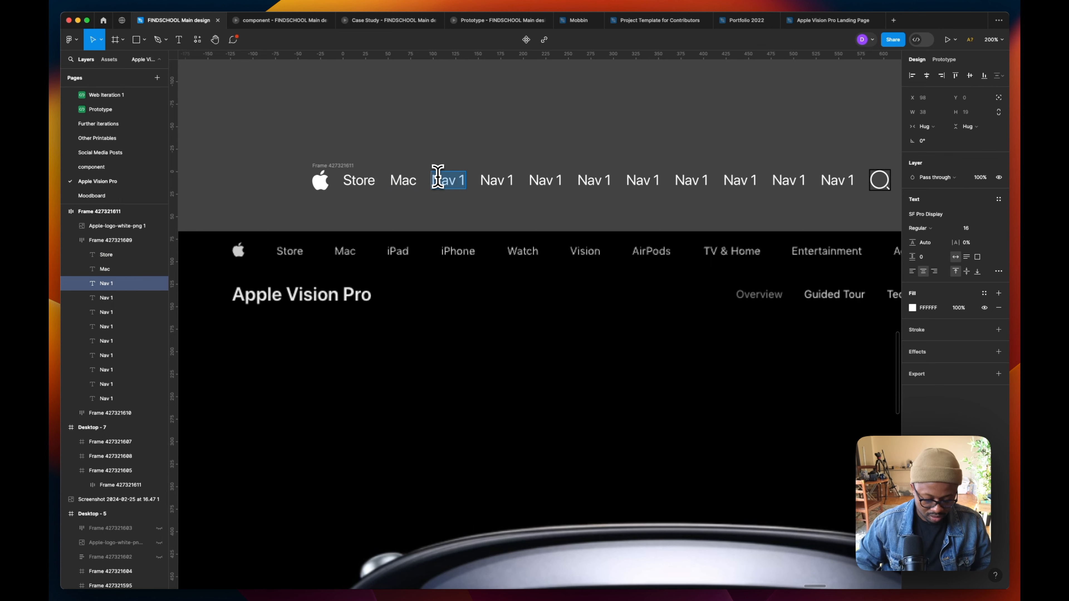
pyautogui.write('iPad')
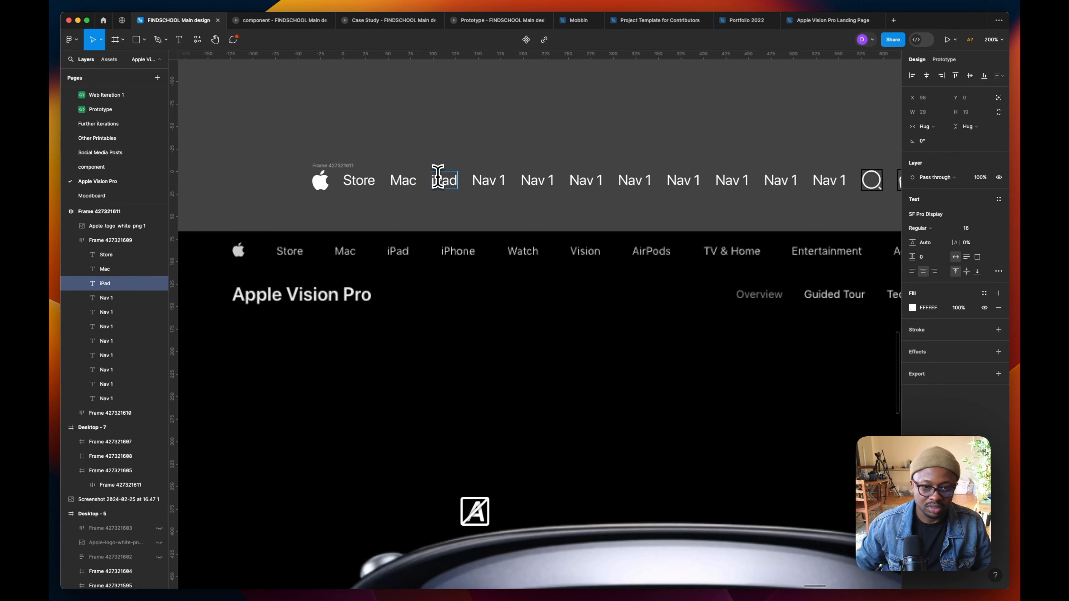
# - Replace the "Nav 1" navigation frame in Desktop - 7's black bar with the finished navigation row, from "Store" to "Support", spaced at 32
pyautogui.scroll(-10, 438, 176)
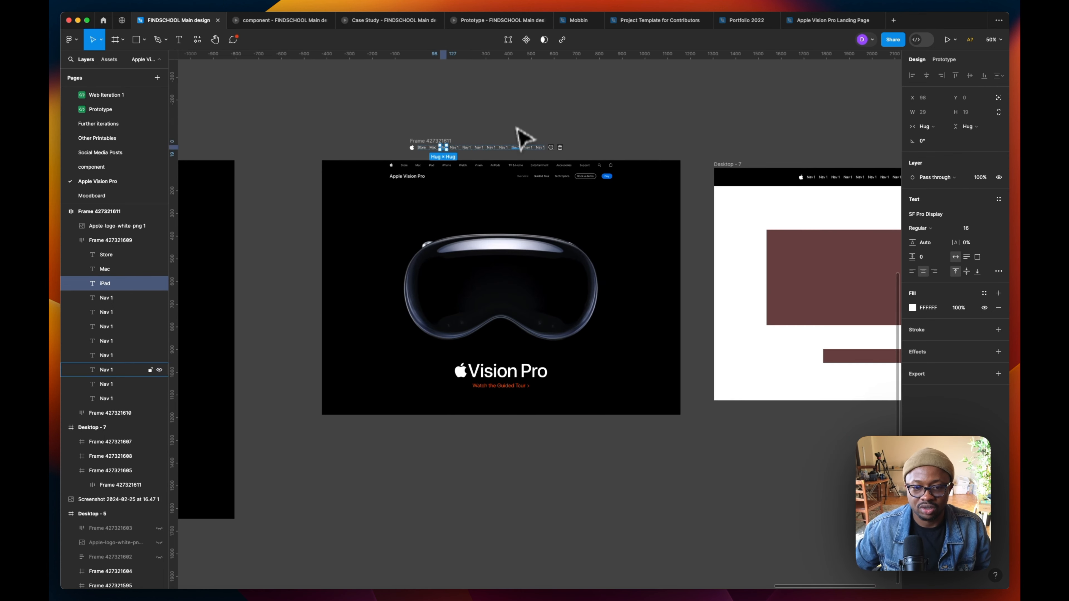
pyautogui.click(498, 135)
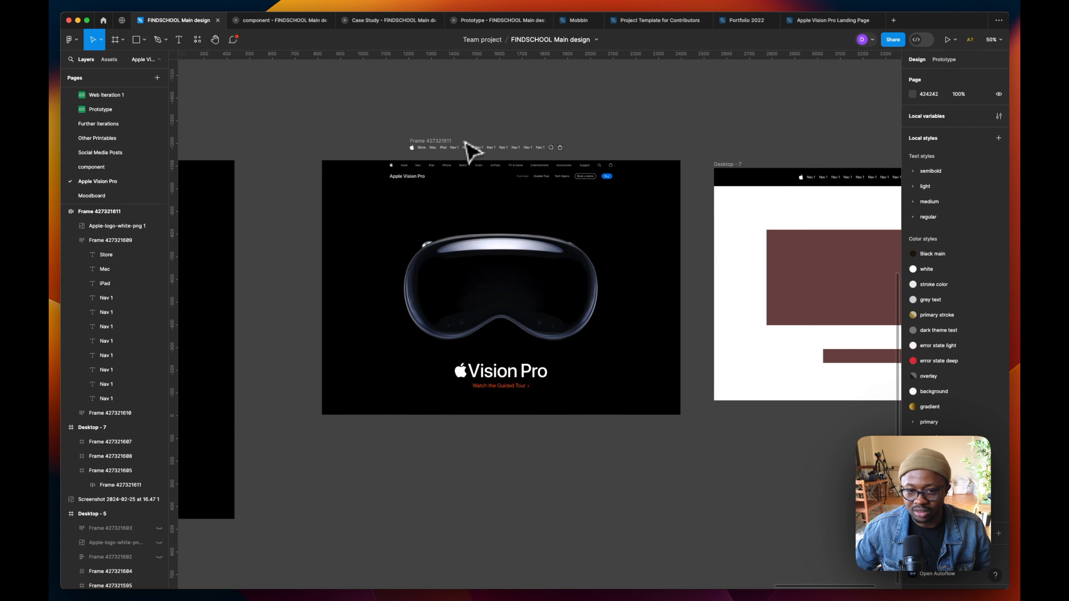
pyautogui.hscroll(5, 482, 162)
pyautogui.click(596, 269)
pyautogui.scroll(10, 631, 273)
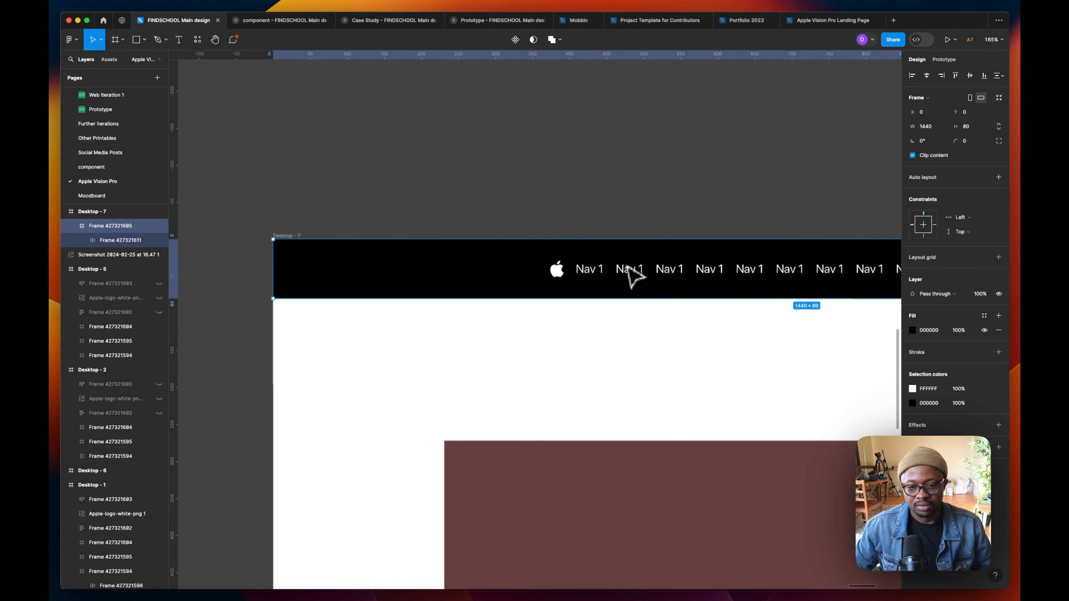
pyautogui.scroll(2, 627, 268)
pyautogui.scroll(-6, 590, 257)
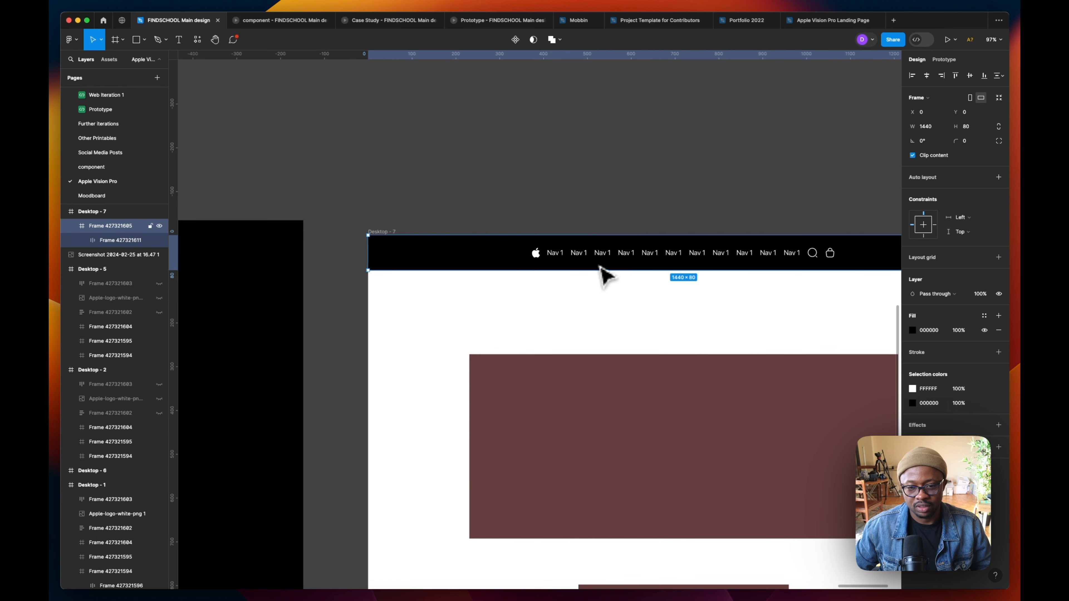
pyautogui.click(599, 255)
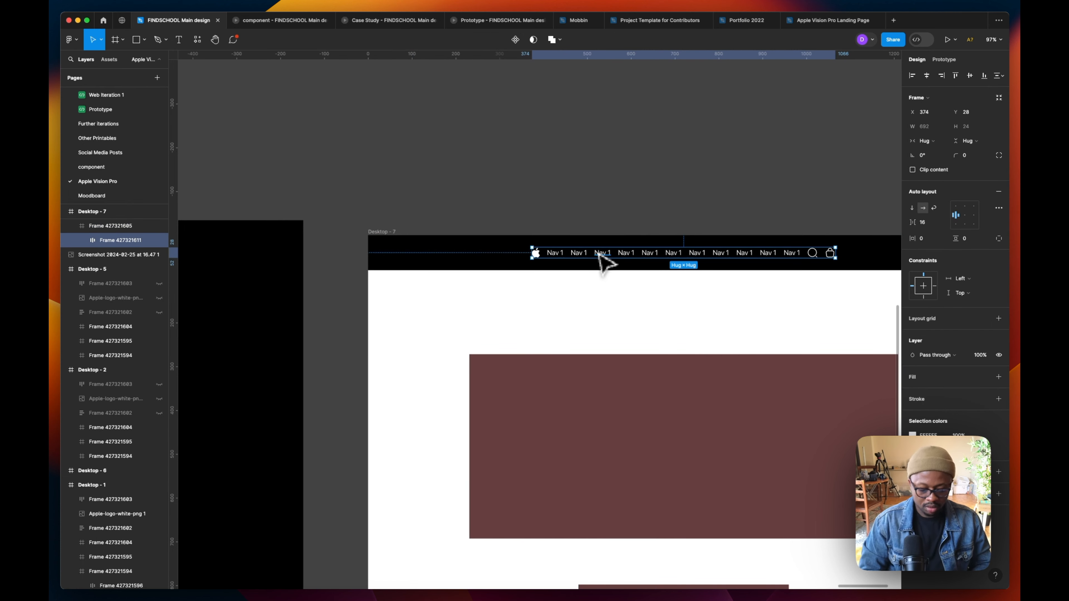
pyautogui.press('super+shift+r')
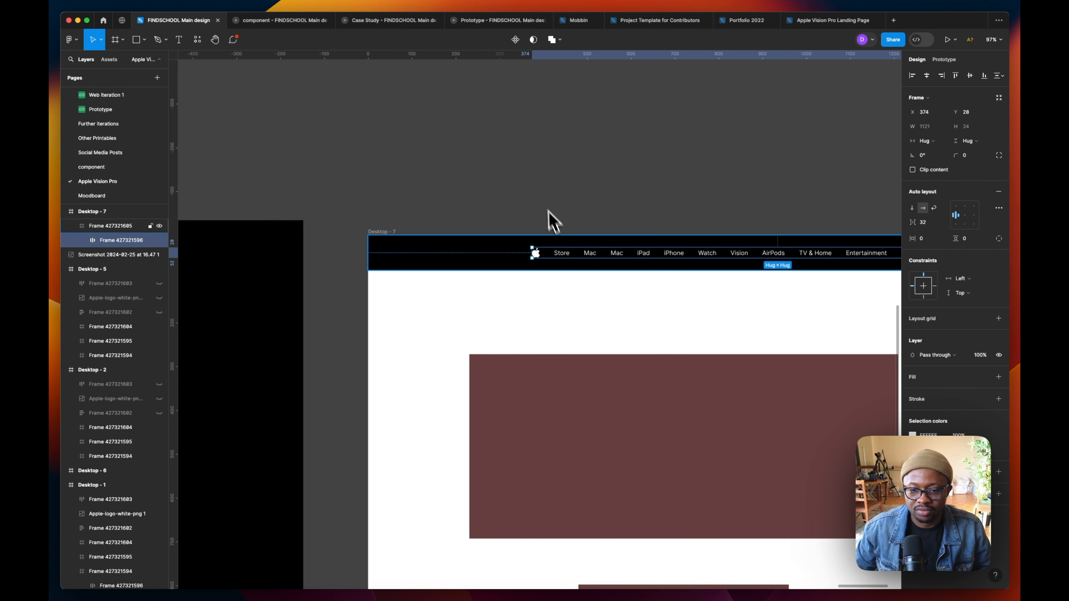
# - Centre the finished navigation row in the black bar at X 159, Y 28 and compare it with the reference
pyautogui.moveTo(628, 258); pyautogui.dragTo(577, 253)
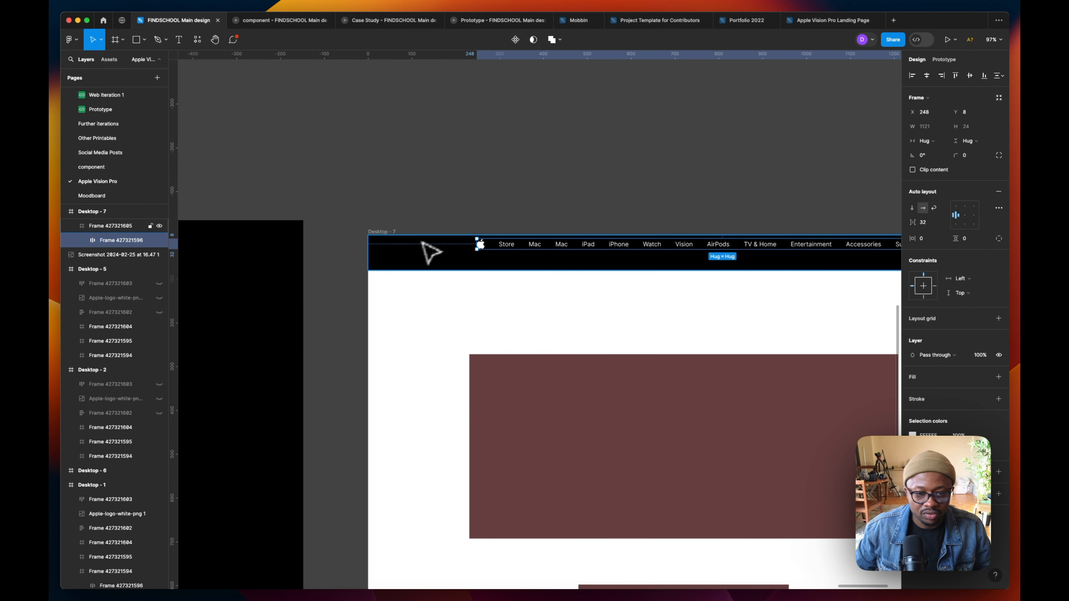
pyautogui.click(407, 256)
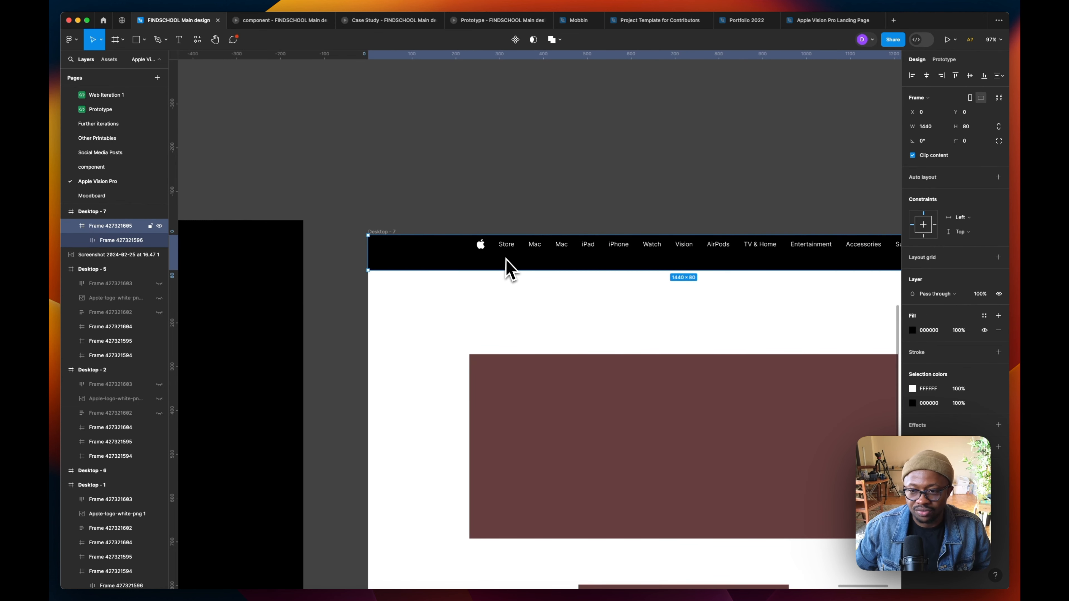
pyautogui.scroll(-5, 501, 270)
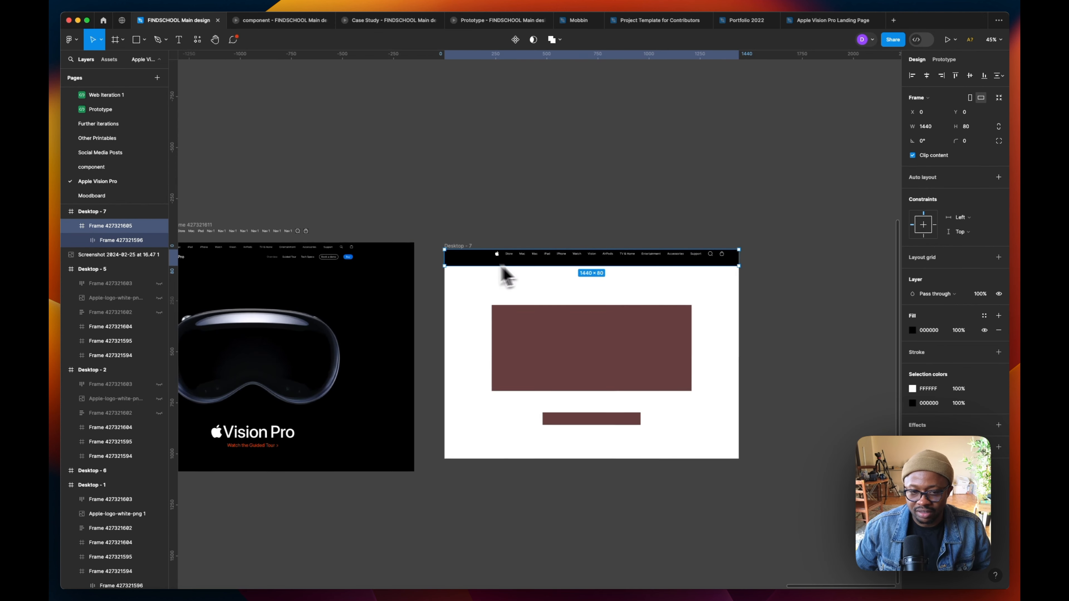
pyautogui.scroll(10, 563, 292)
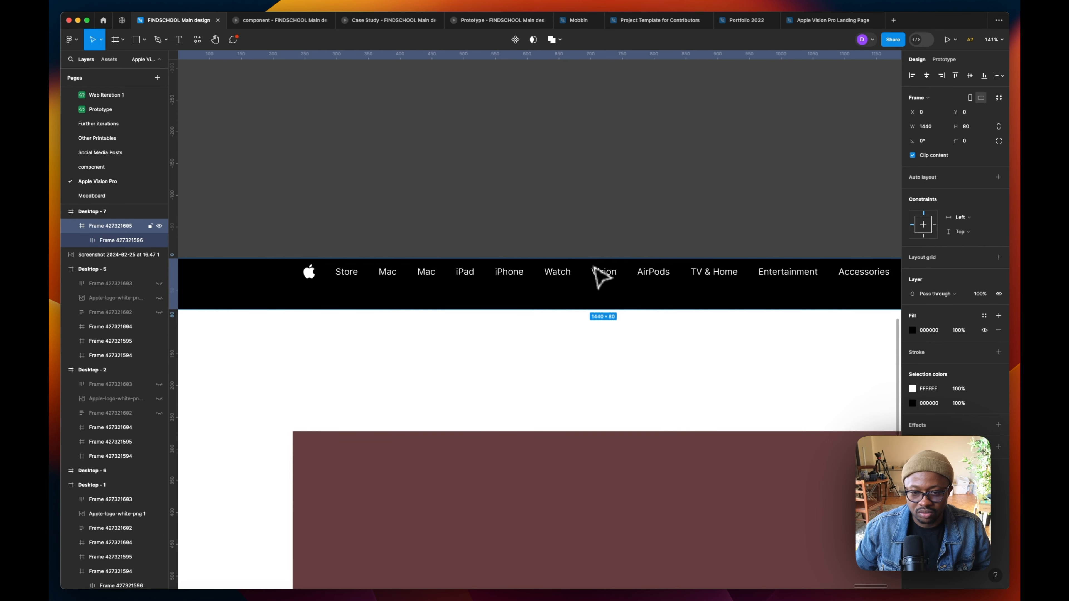
pyautogui.moveTo(597, 278); pyautogui.dragTo(547, 292)
pyautogui.scroll(-5, 585, 300)
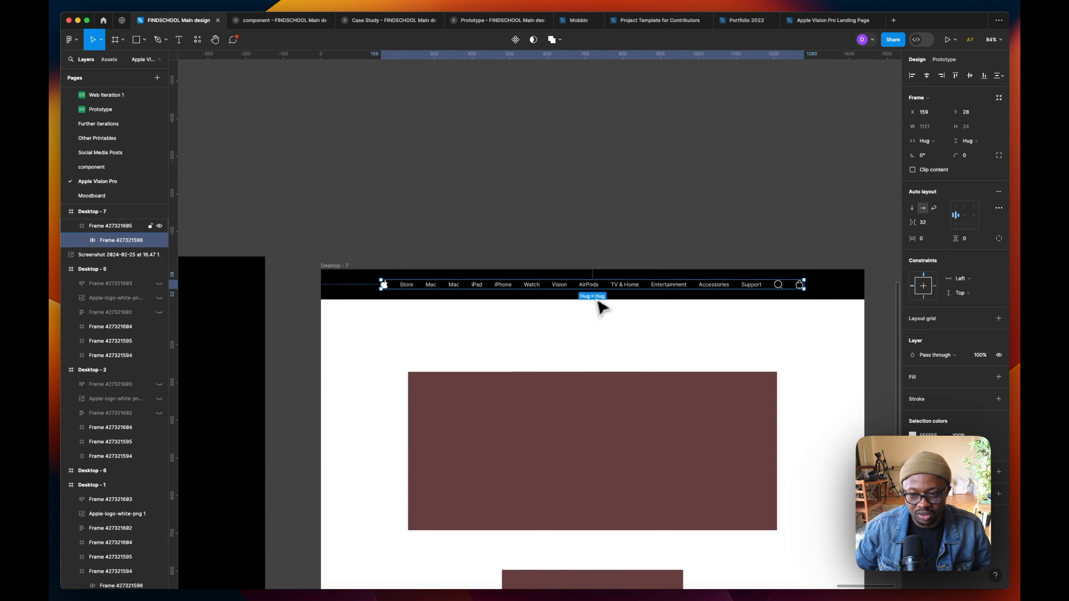
pyautogui.hscroll(-2, 615, 293)
pyautogui.click(645, 210)
pyautogui.moveTo(619, 232); pyautogui.dragTo(637, 193)
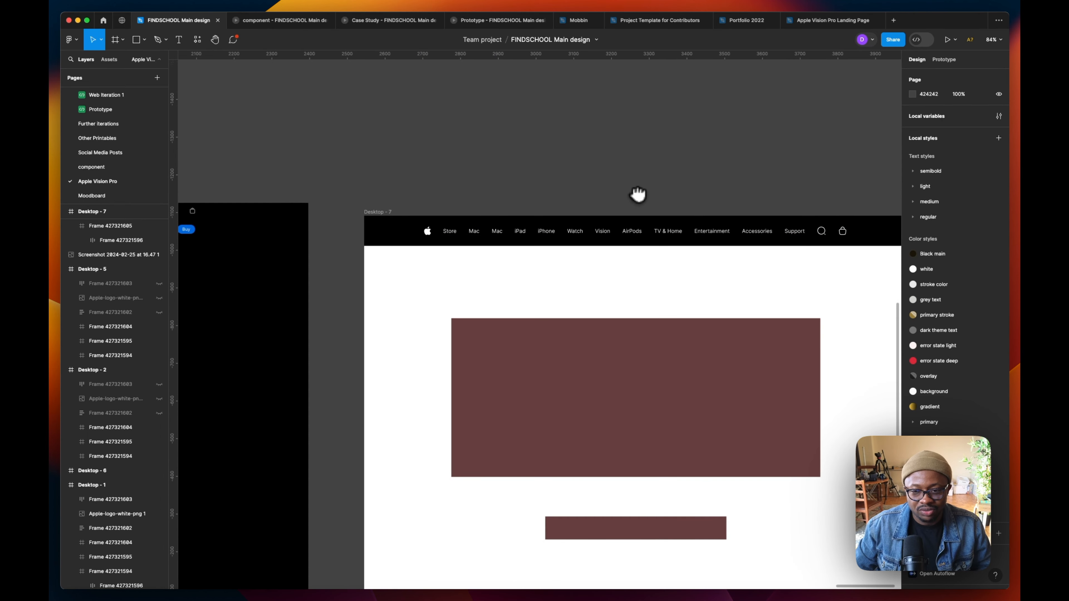
pyautogui.scroll(-5, 637, 193)
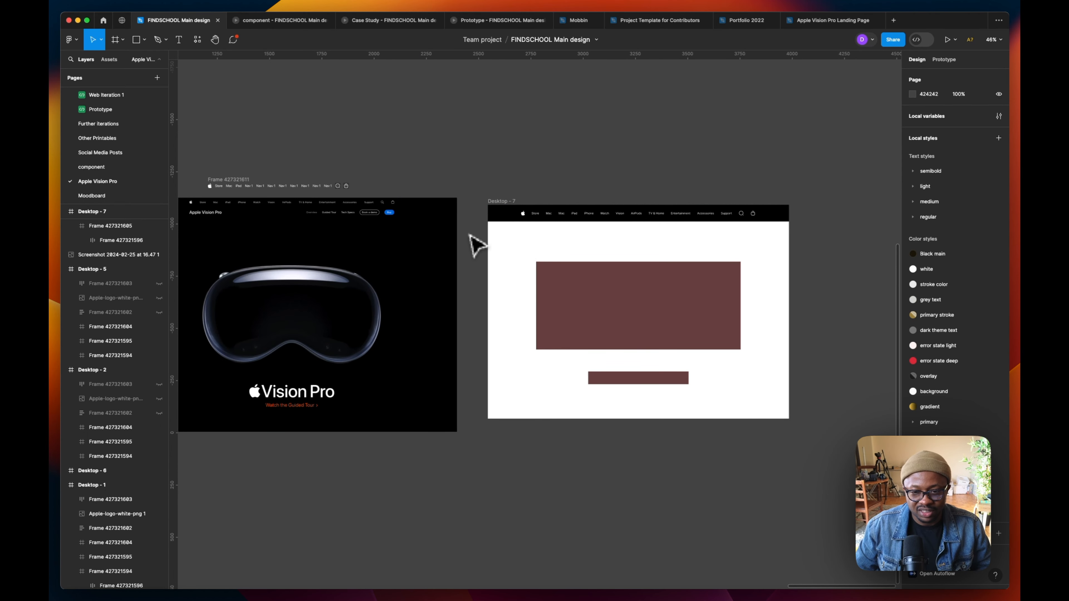
# - Examine the finished navigation row in Desktop - 7's black bar up close, from the Apple logo to the bag icon
pyautogui.scroll(10, 553, 232)
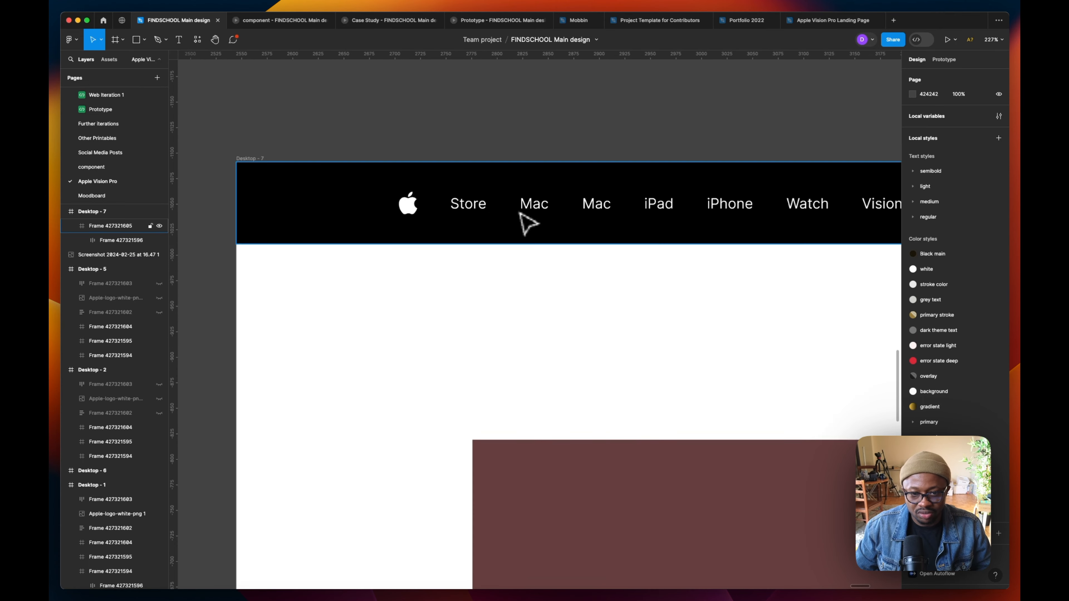
pyautogui.doubleClick(480, 213)
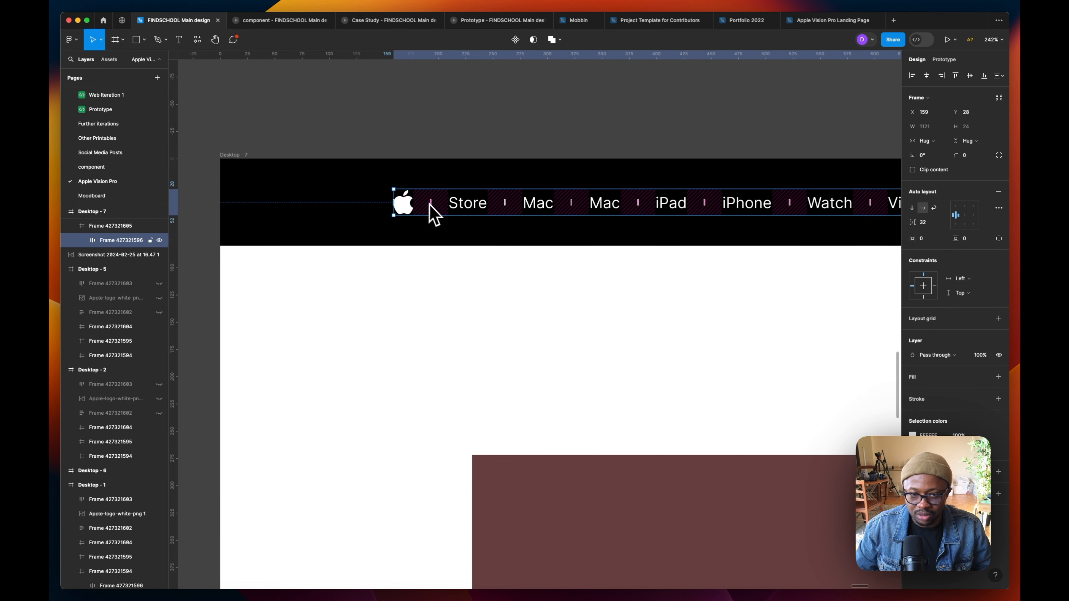
pyautogui.scroll(-5, 436, 217)
pyautogui.scroll(2, 656, 215)
pyautogui.scroll(5, 530, 358)
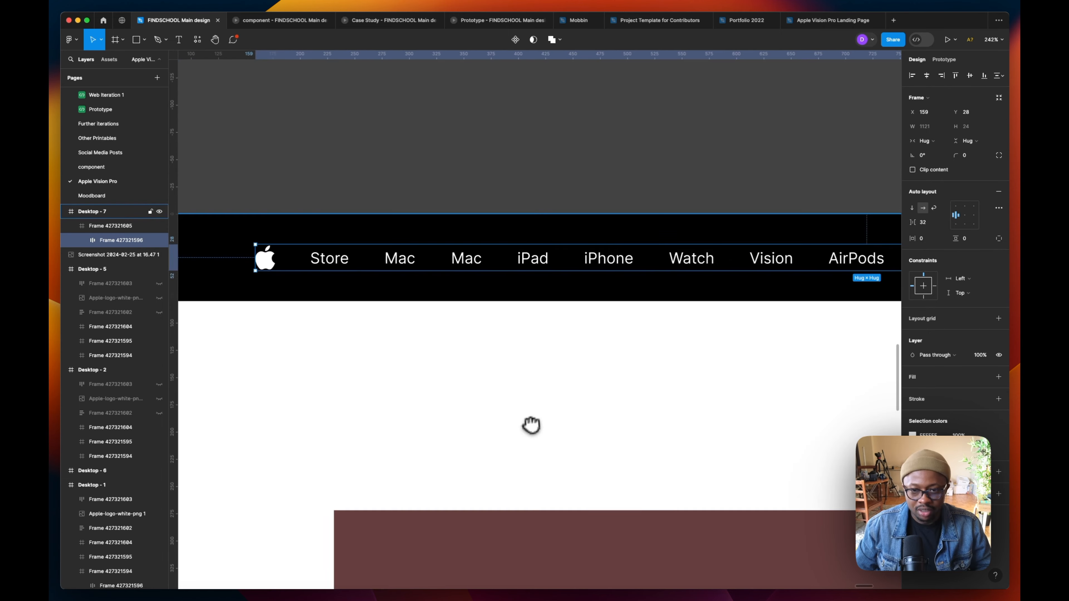
pyautogui.scroll(-3, 539, 411)
pyautogui.hscroll(10, 539, 412)
pyautogui.scroll(3, 812, 289)
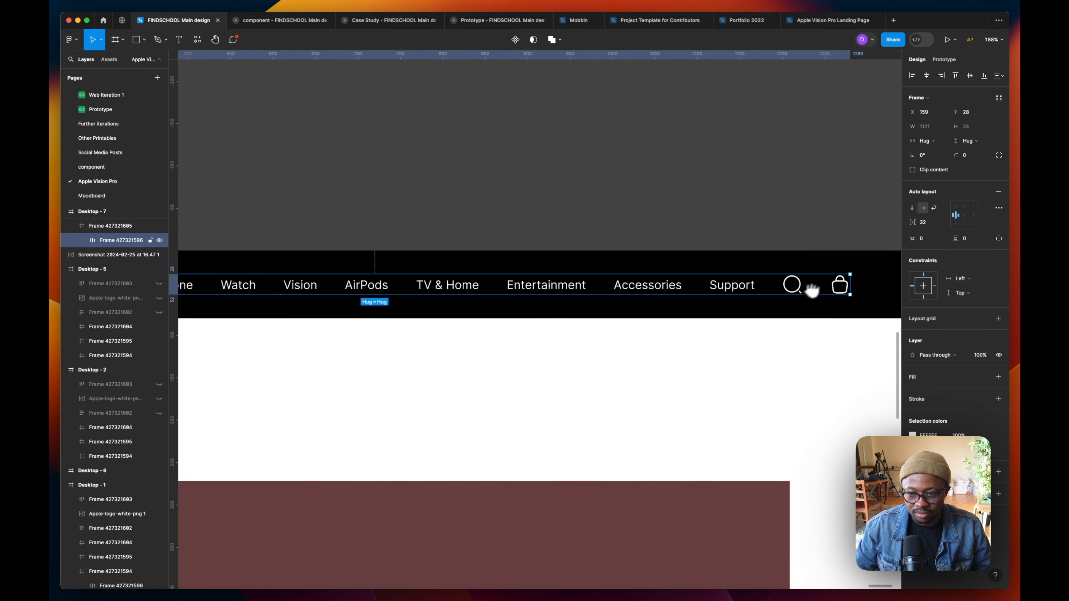
pyautogui.scroll(-5, 818, 288)
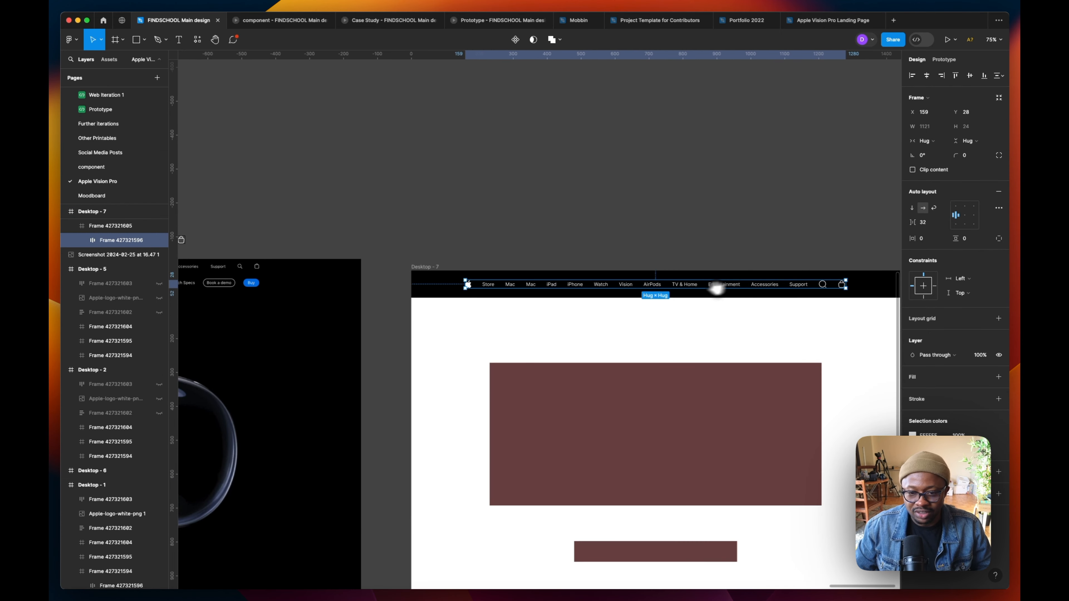
pyautogui.scroll(-3, 711, 288)
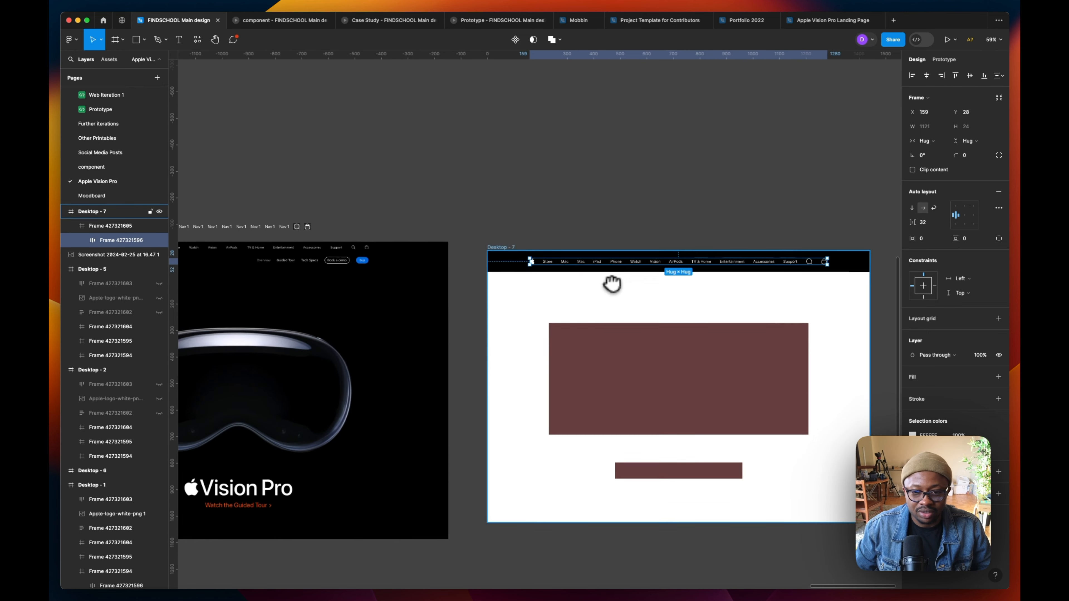
# - Duplicate Desktop - 7's black navigation bar and place the copy directly beneath the original at X 0, Y 80
pyautogui.click(512, 264)
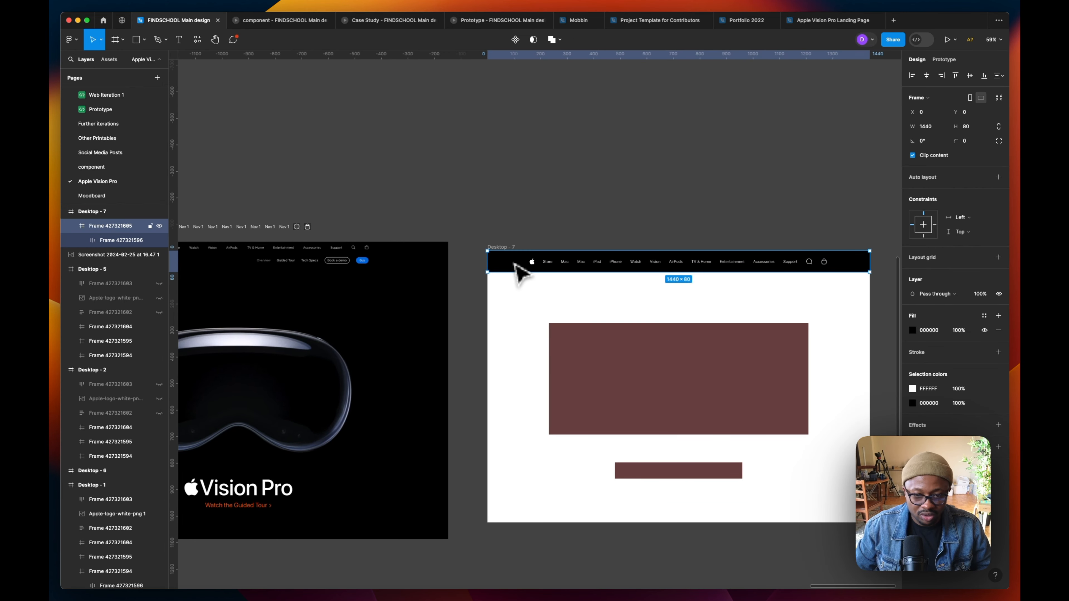
pyautogui.moveTo(516, 272); pyautogui.dragTo(514, 287)
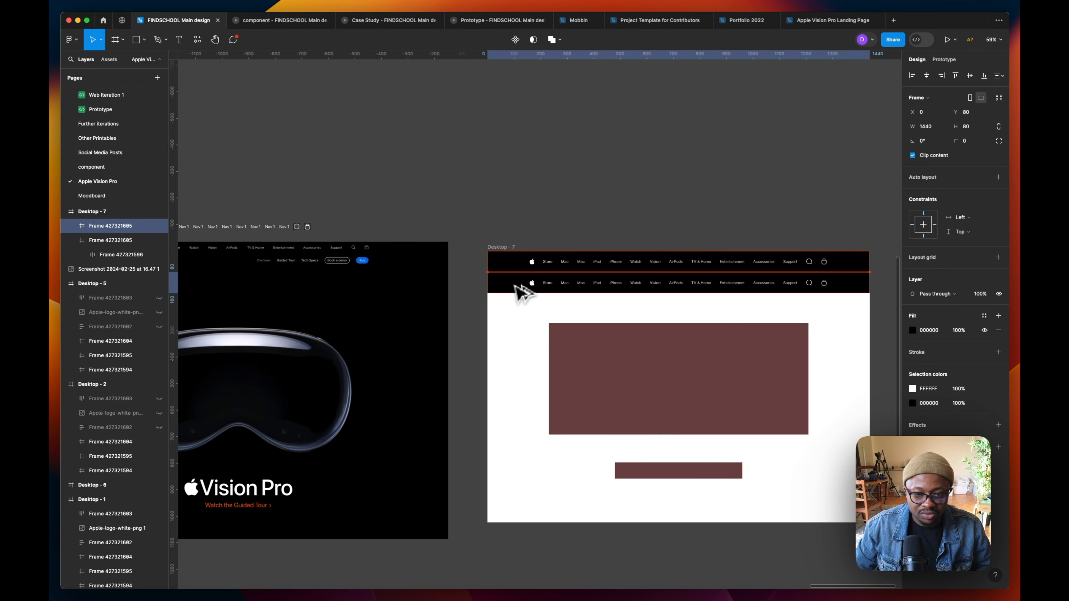
pyautogui.click(555, 247)
pyautogui.scroll(2, 568, 278)
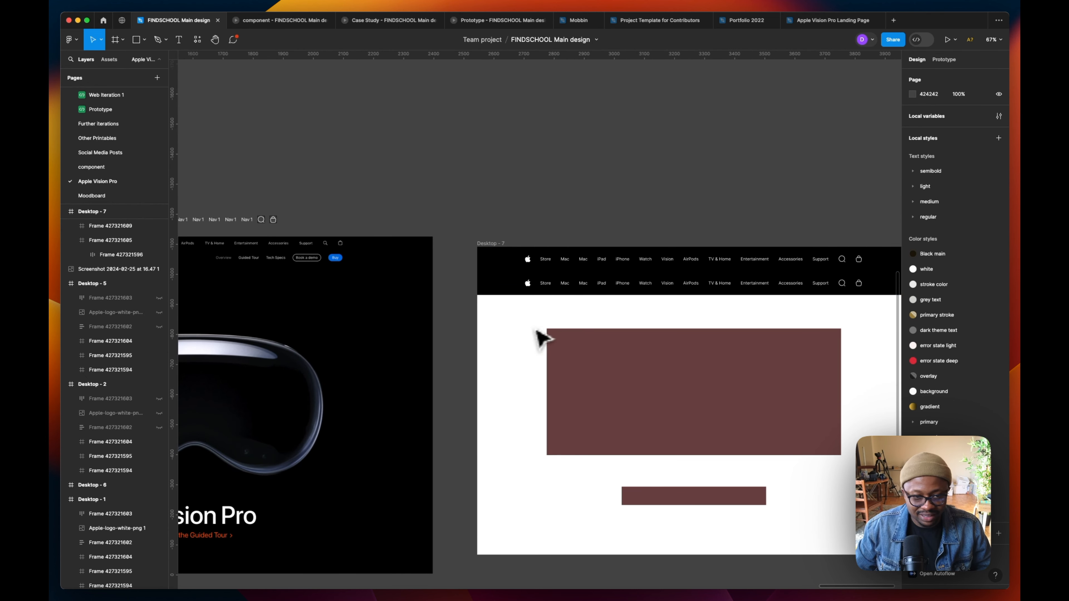
# - Move the Apple Vision Pro reference screenshot to the space directly above Desktop - 7, aligned with its starting edge
pyautogui.scroll(-5, 368, 291)
pyautogui.moveTo(388, 304); pyautogui.dragTo(648, 125)
pyautogui.scroll(5, 580, 358)
pyautogui.hscroll(2, 579, 358)
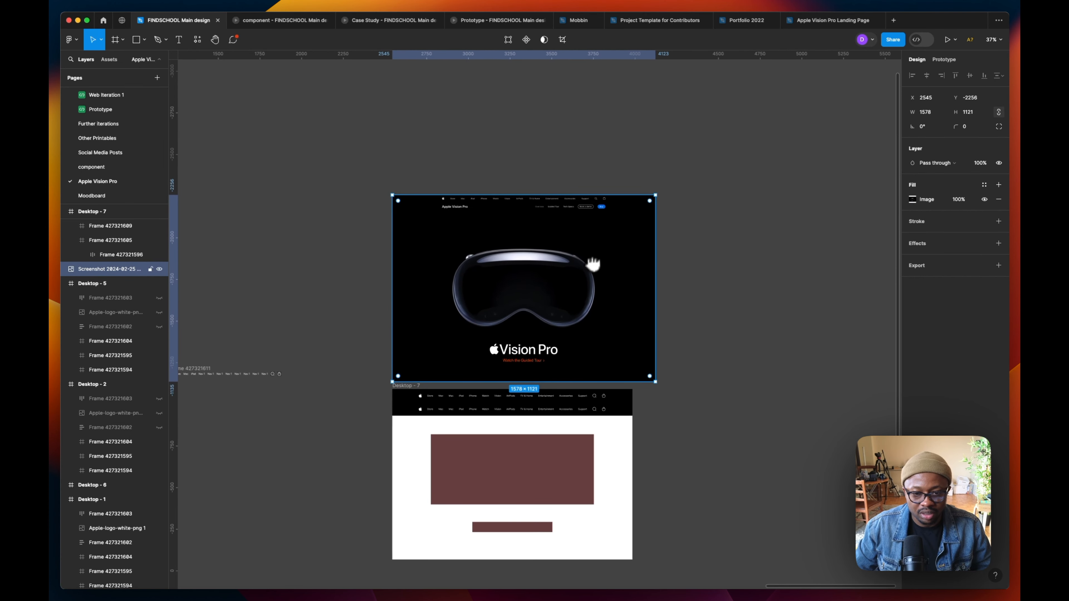
# - Scale the reference screenshot down proportionally to about 938 × 666 and centre it above Desktop - 7
pyautogui.press('k')
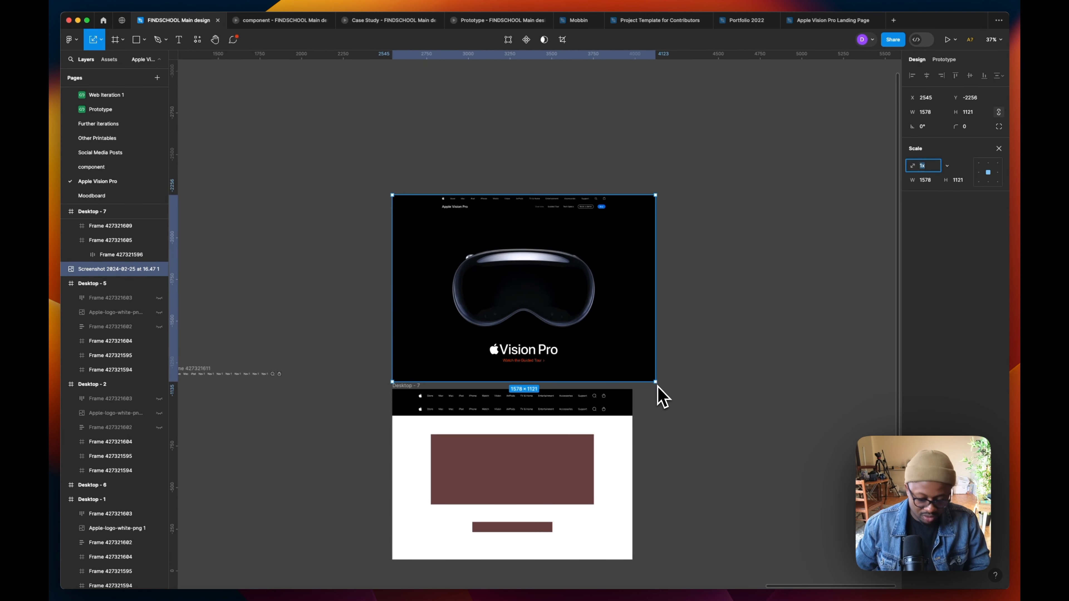
pyautogui.moveTo(659, 385); pyautogui.dragTo(527, 309)
pyautogui.scroll(-5, 529, 361)
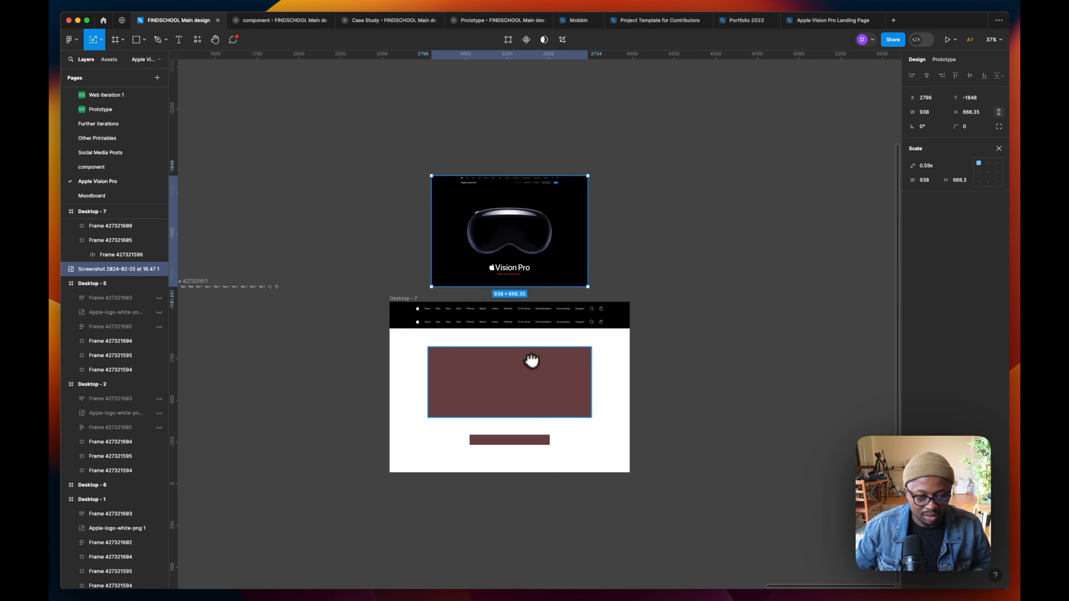
pyautogui.scroll(5, 530, 345)
pyautogui.scroll(-3, 508, 400)
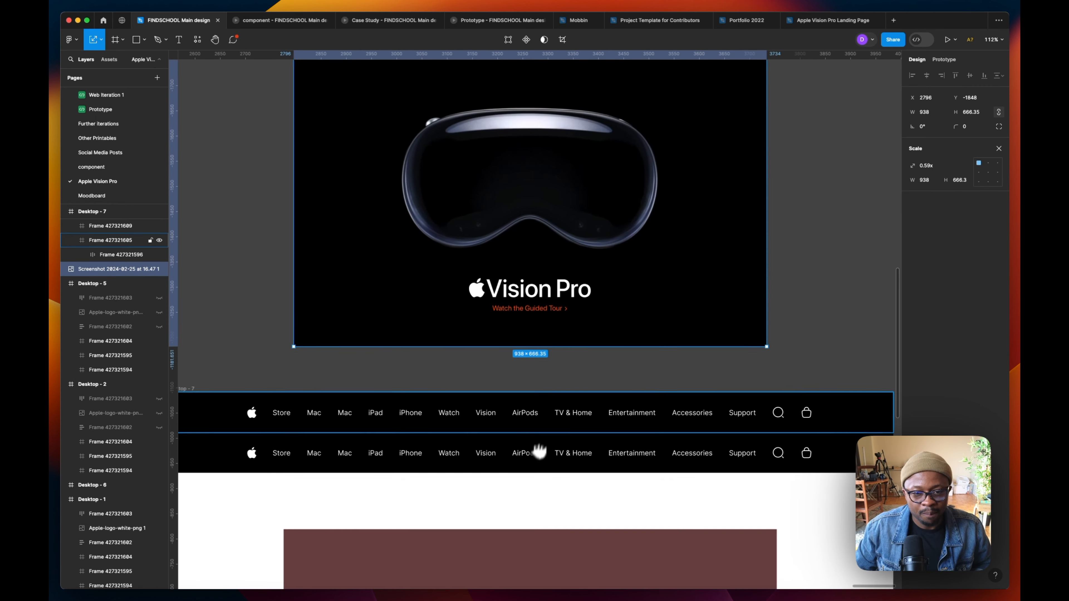
# - Move the Desktop - 7 frame up over the reference screenshot to X 2656, Y -1732, leaving the reference's two navigation rows exposed
pyautogui.moveTo(428, 405); pyautogui.dragTo(465, 281)
pyautogui.scroll(5, 465, 282)
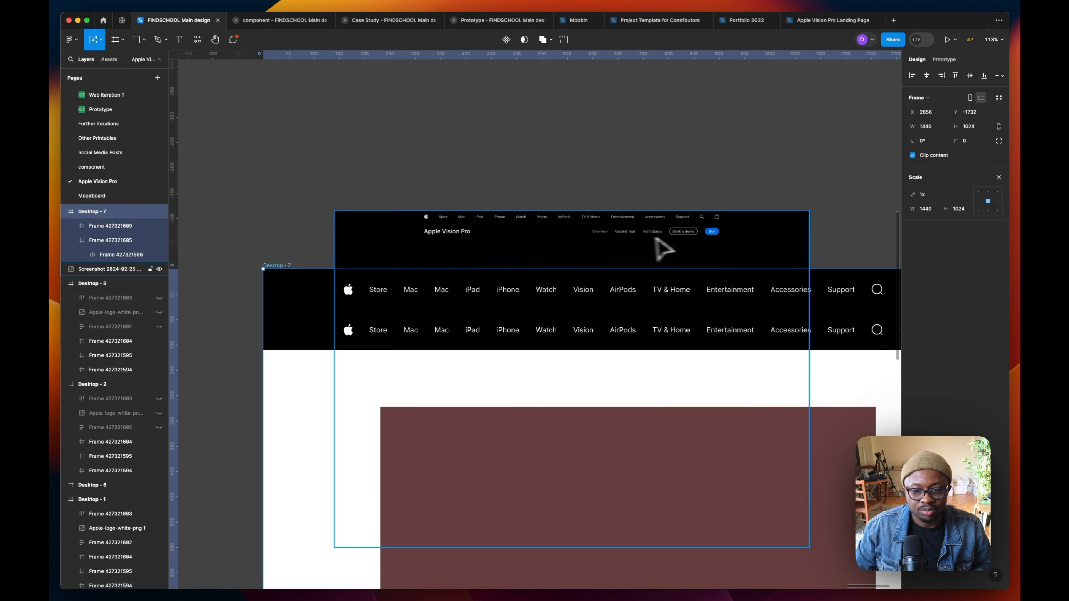
pyautogui.scroll(2, 675, 238)
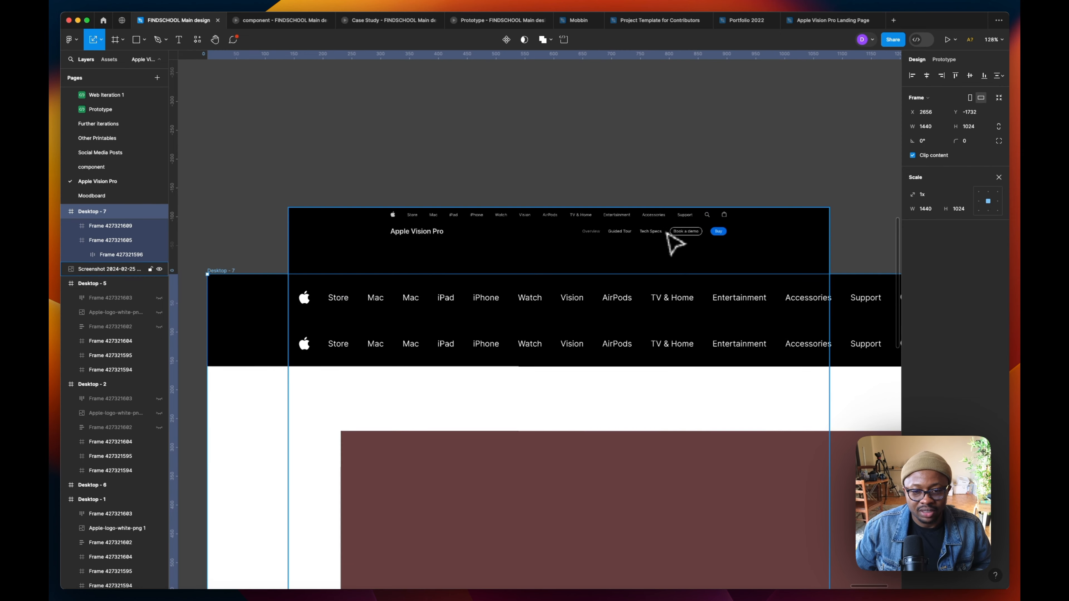
# - Delete the Apple logo from the duplicated navigation bar and change its "Store" label to "Apple Vision Pro"
pyautogui.doubleClick(310, 346)
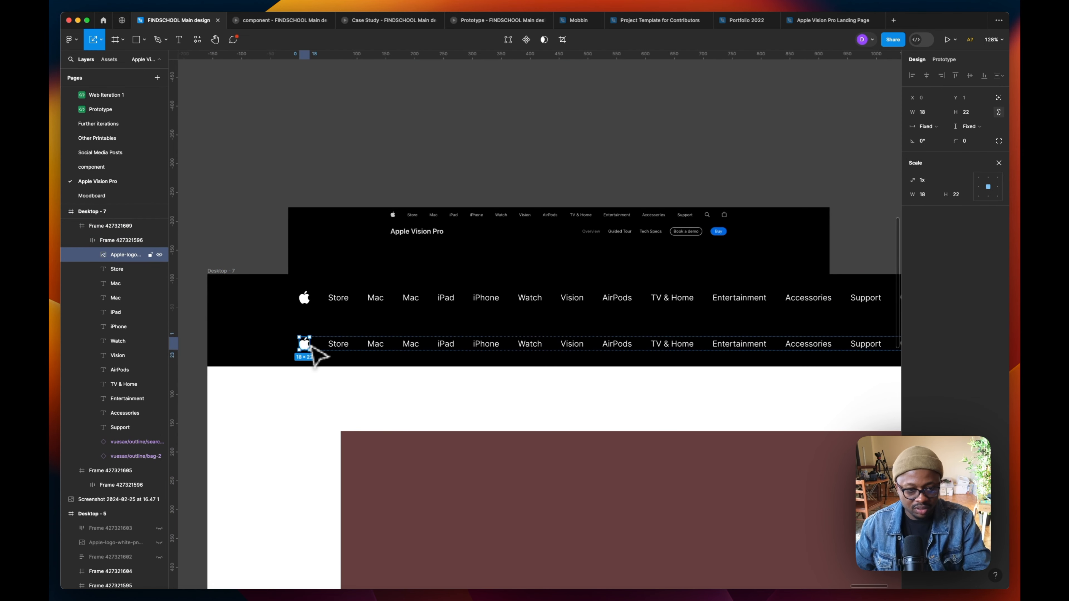
pyautogui.press('Delete')
pyautogui.doubleClick(309, 344)
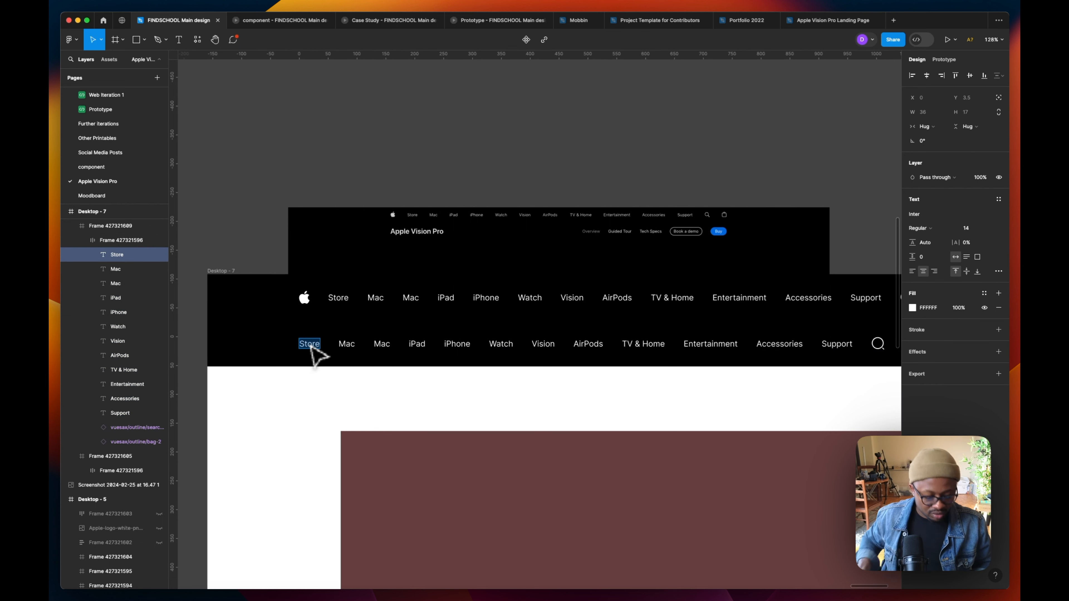
pyautogui.write('App')
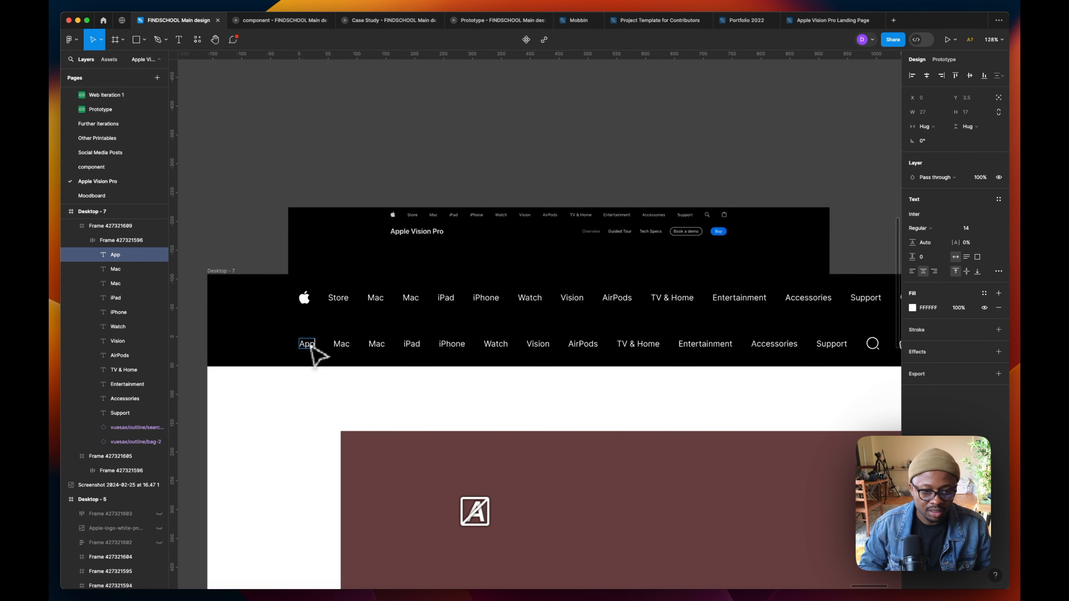
pyautogui.write('le V')
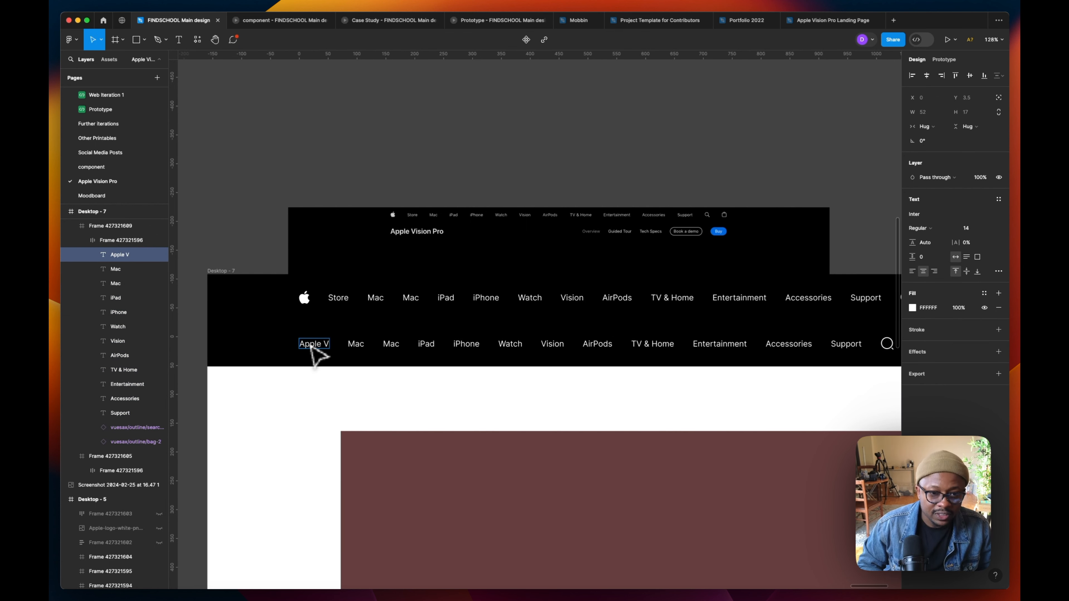
pyautogui.write('ision Pro')
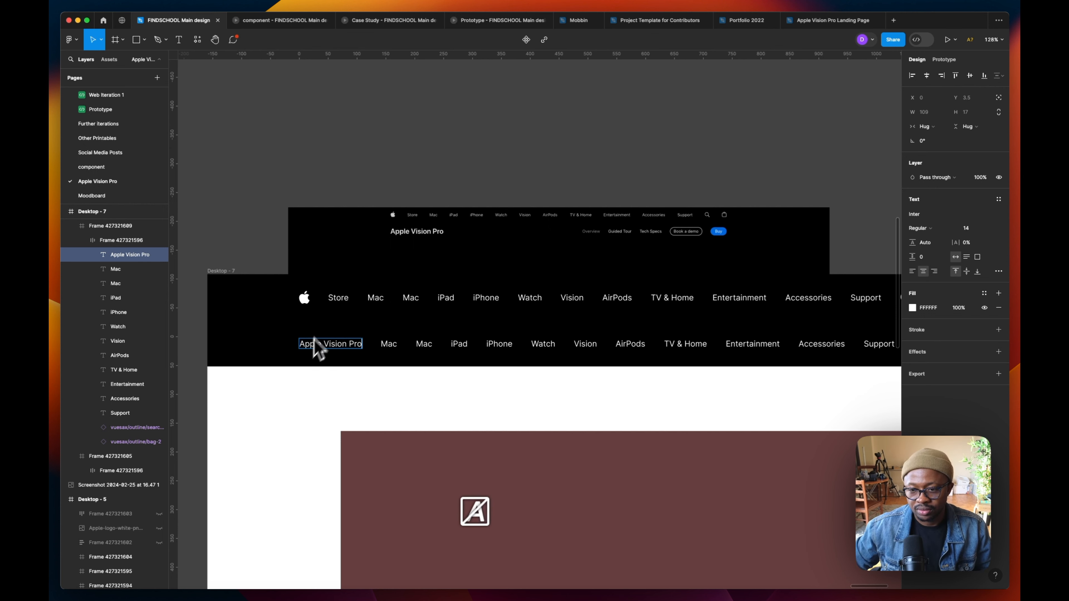
pyautogui.press('Escape')
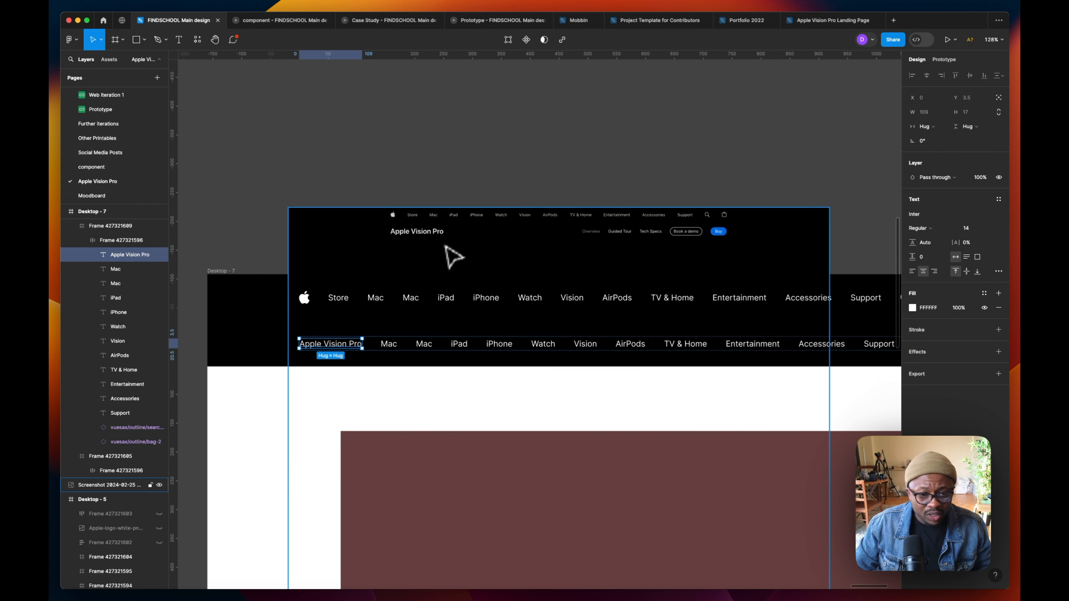
# - Set the font weight of the "Apple Vision Pro" label to Semi Bold
pyautogui.scroll(2, 442, 250)
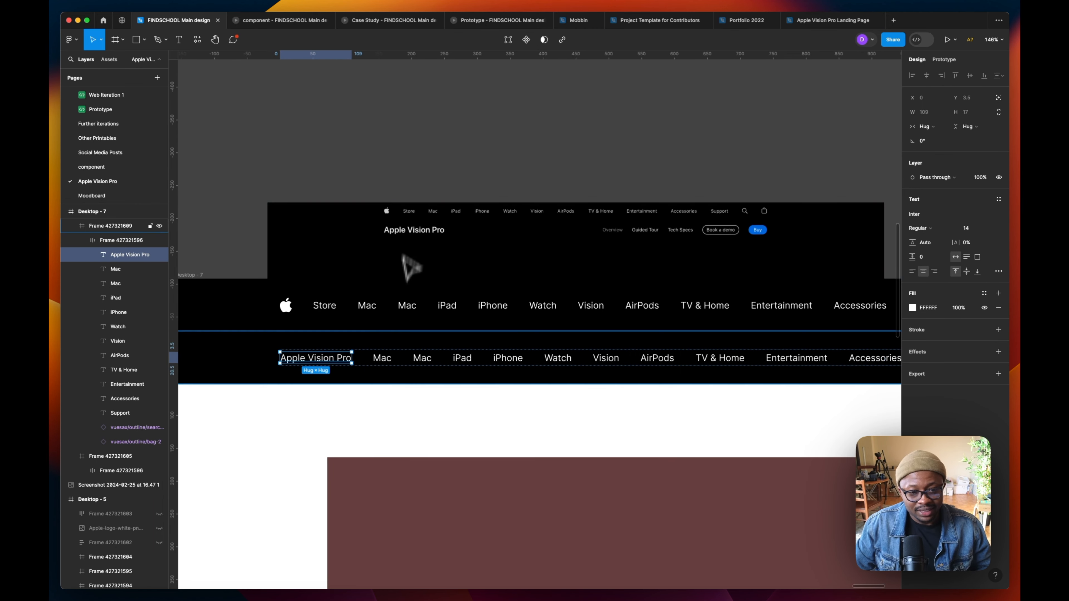
pyautogui.click(928, 229)
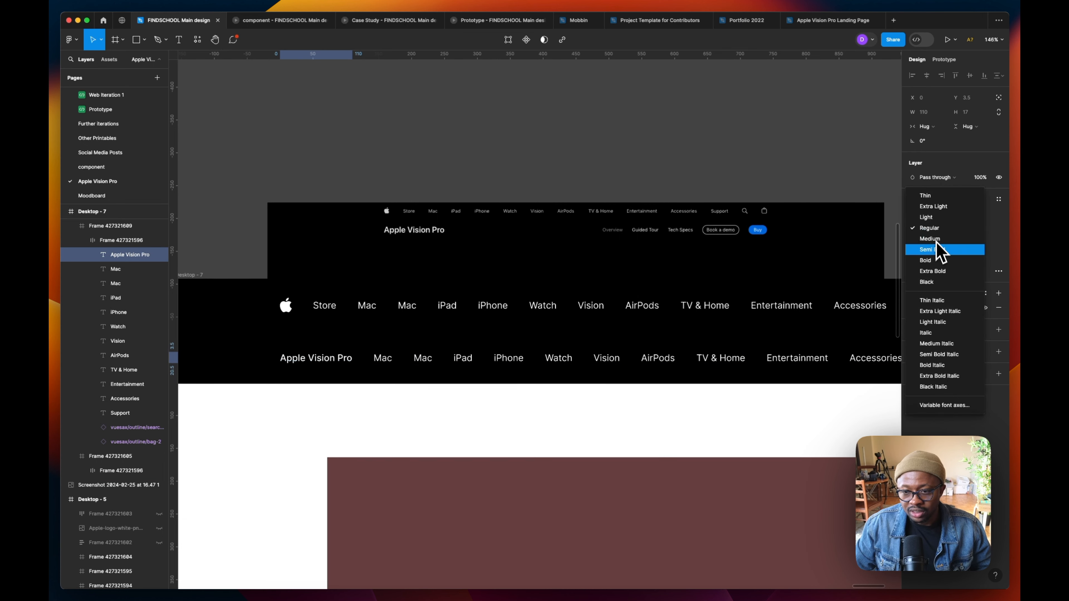
pyautogui.click(937, 250)
pyautogui.scroll(-2, 477, 363)
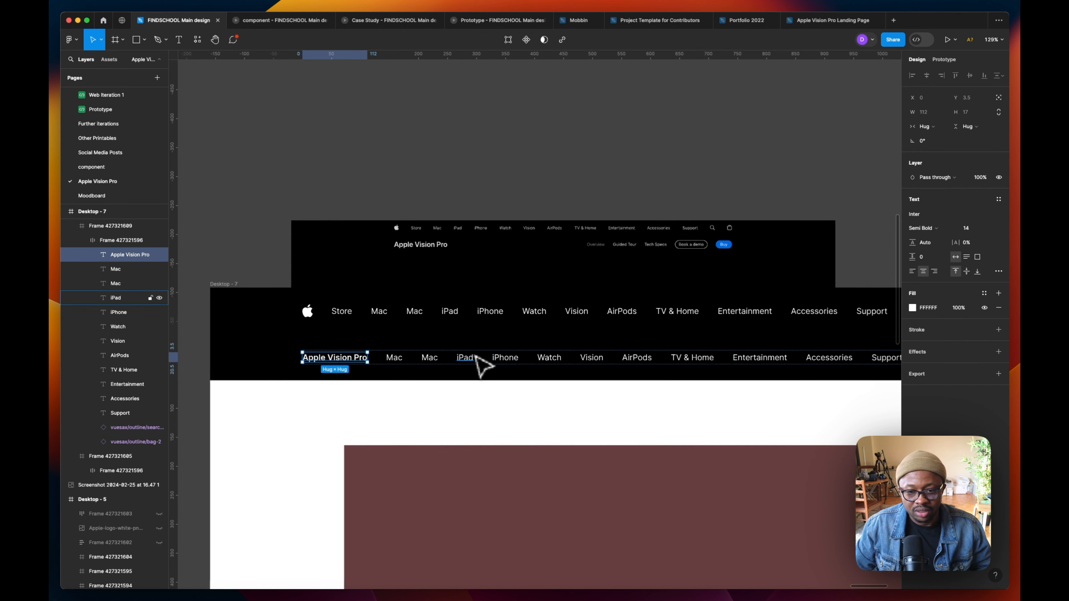
# - Compare the duplicated navigation row with the reference's second row and remove auto layout from the duplicated row's frame
pyautogui.moveTo(601, 365); pyautogui.dragTo(467, 353)
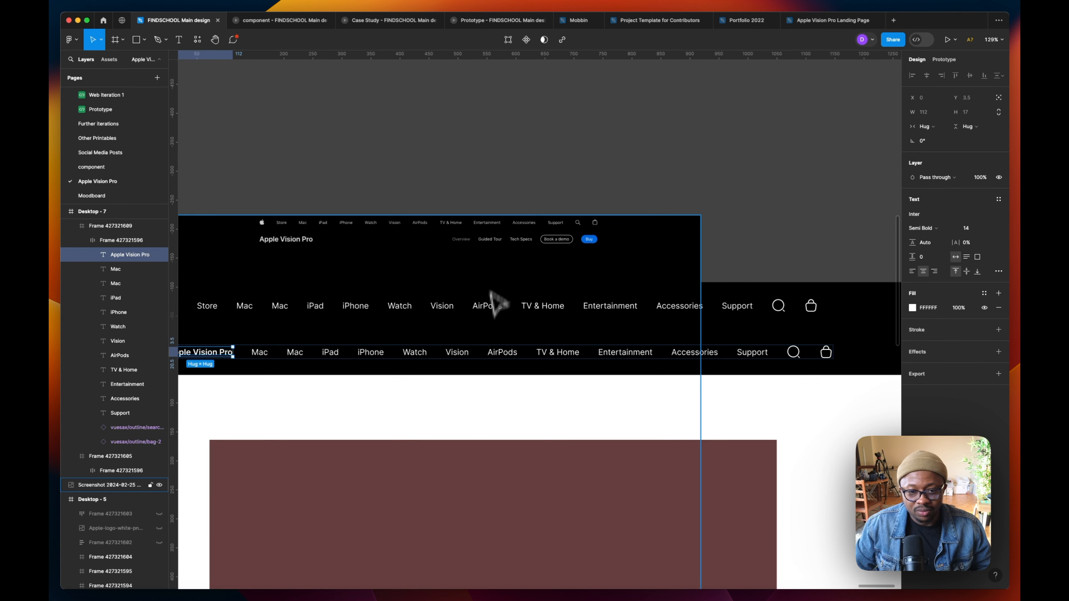
pyautogui.scroll(2, 467, 255)
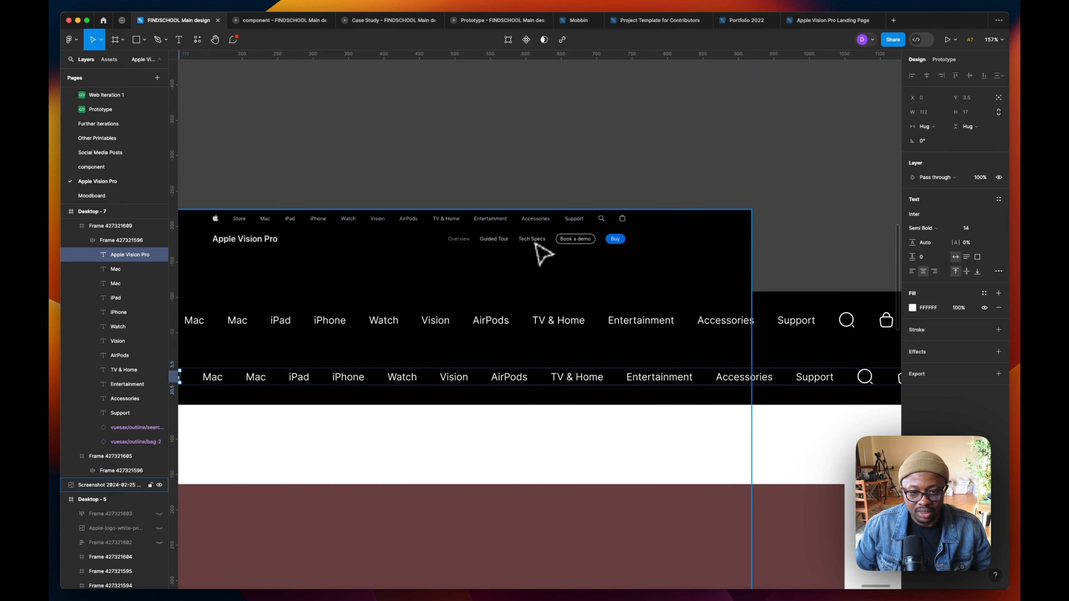
pyautogui.hscroll(-4, 421, 358)
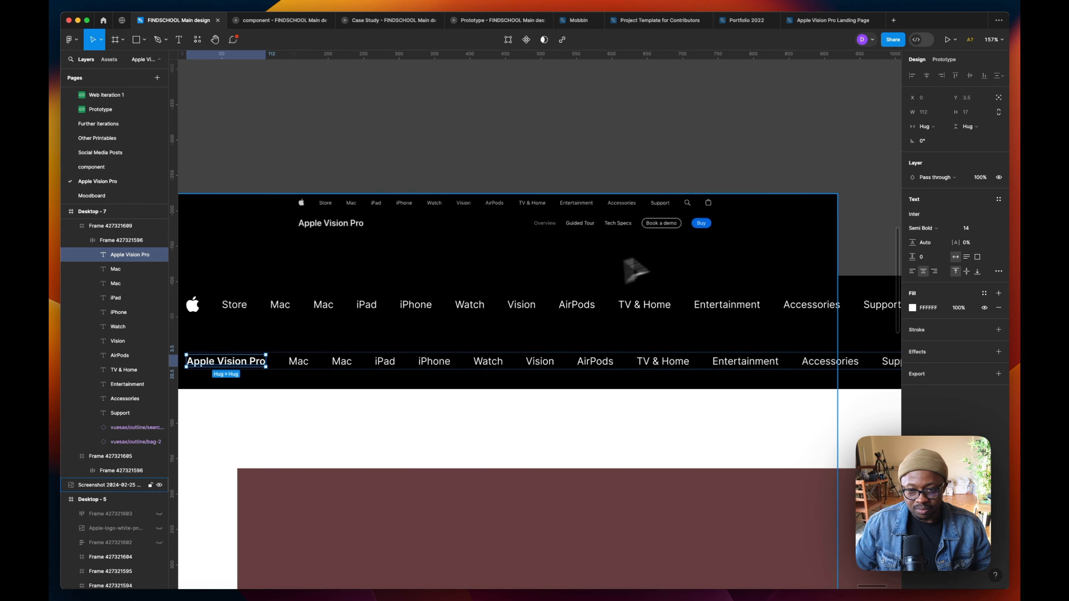
pyautogui.click(291, 361)
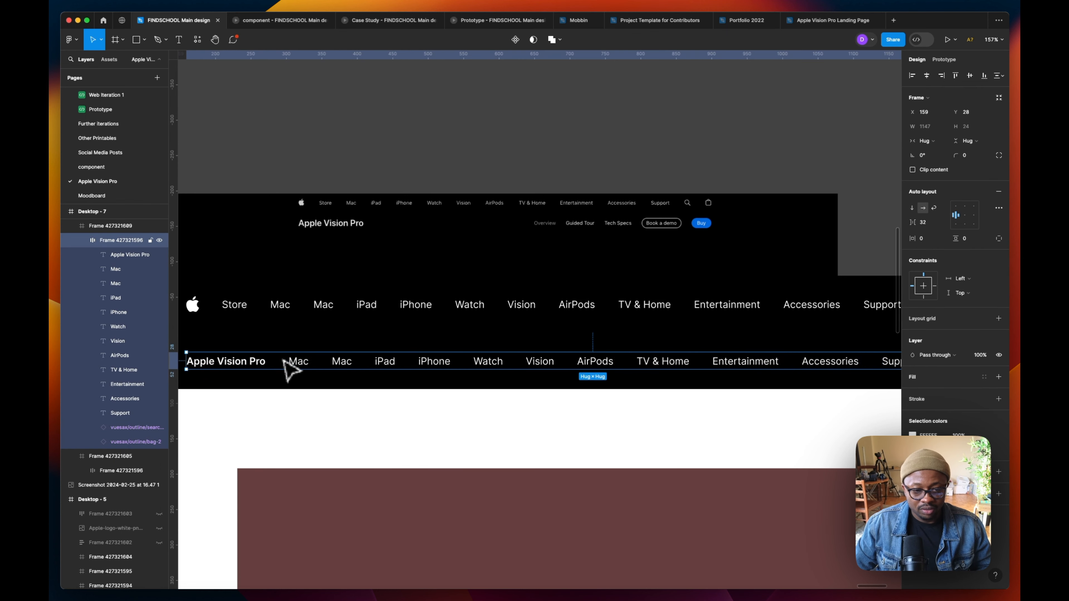
pyautogui.moveTo(281, 361)
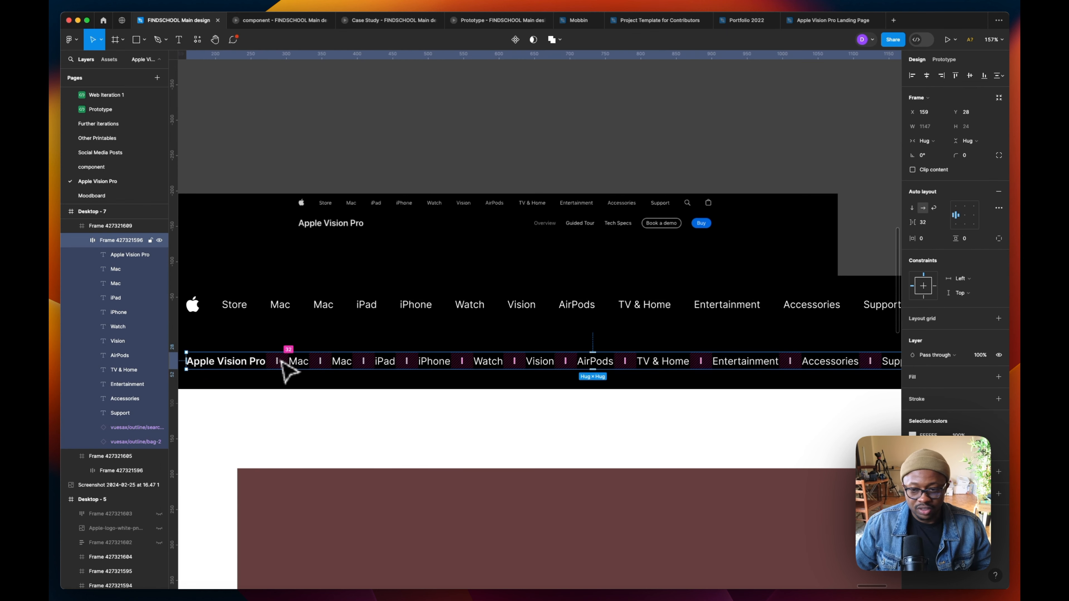
pyautogui.click(1000, 194)
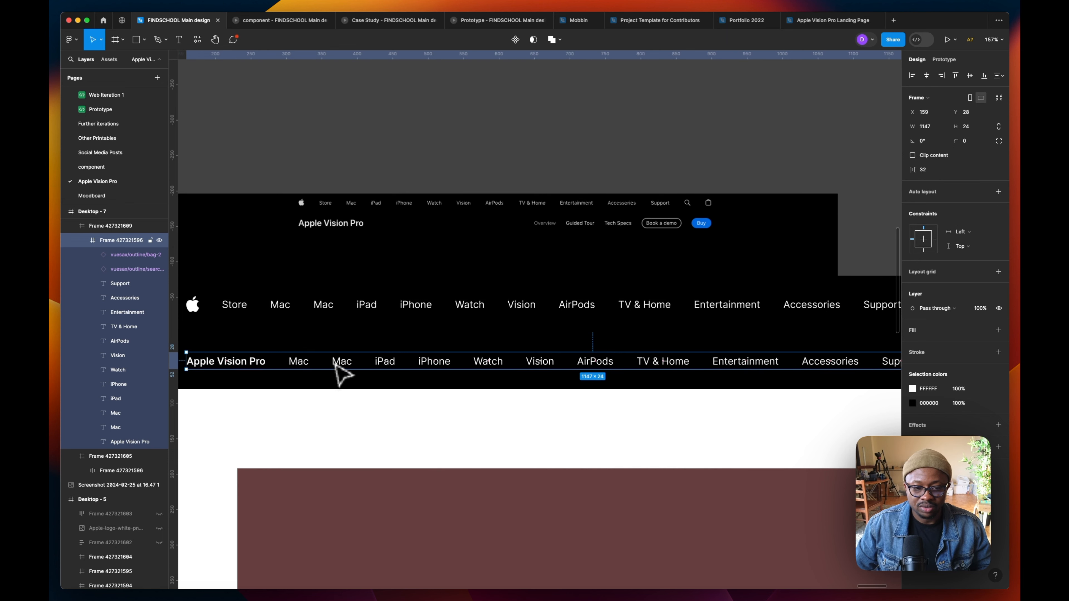
# - Delete both "Mac" labels and the "iPad", "iPhone", "Watch" and "Vision" labels from the duplicated navigation row
pyautogui.click(308, 366)
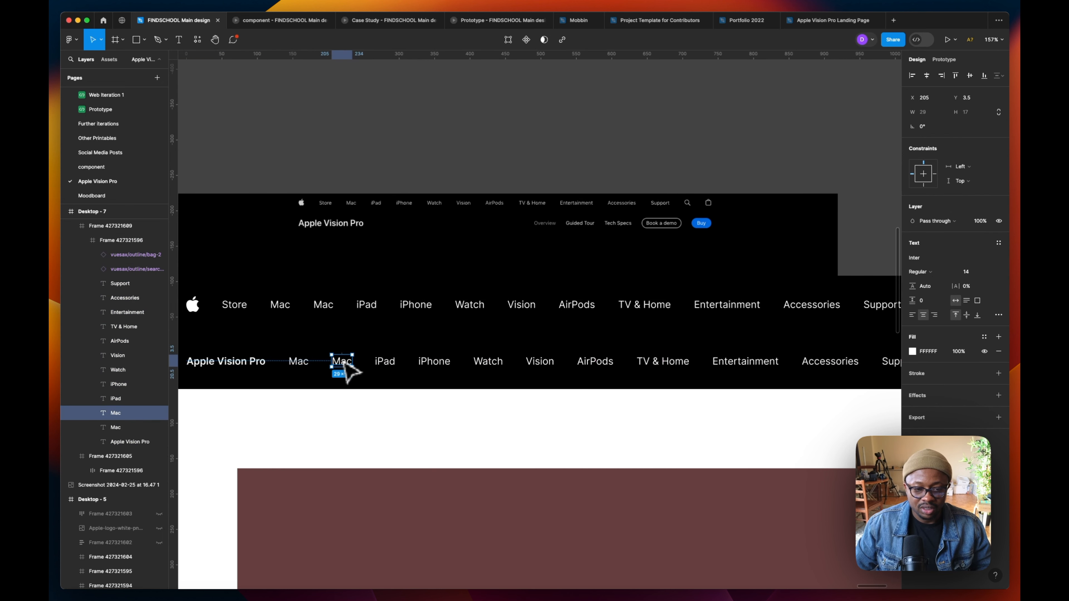
pyautogui.press('Escape')
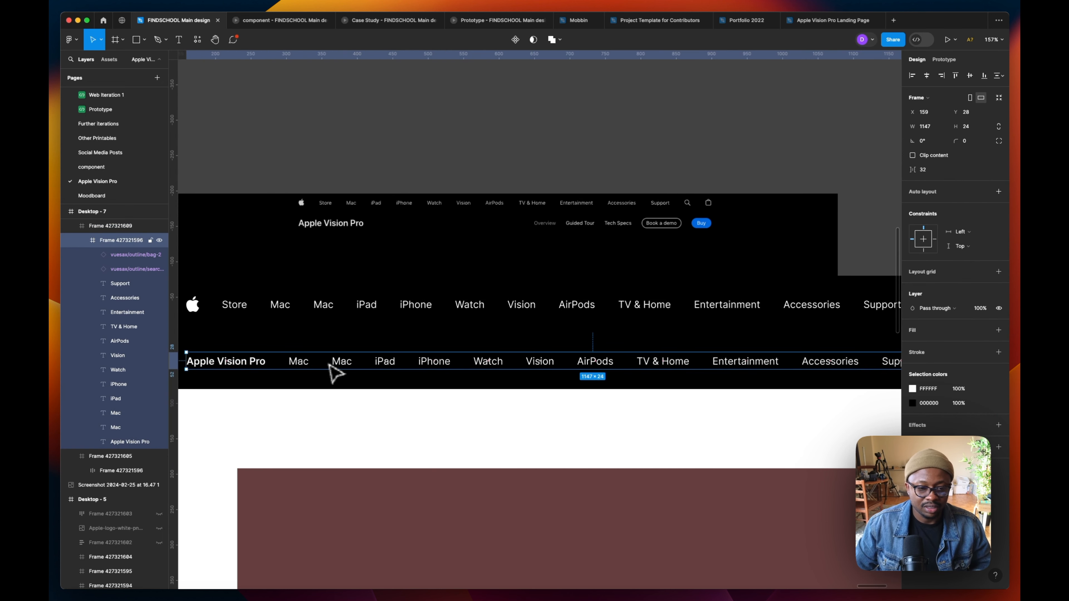
pyautogui.click(300, 363)
pyautogui.click(342, 363)
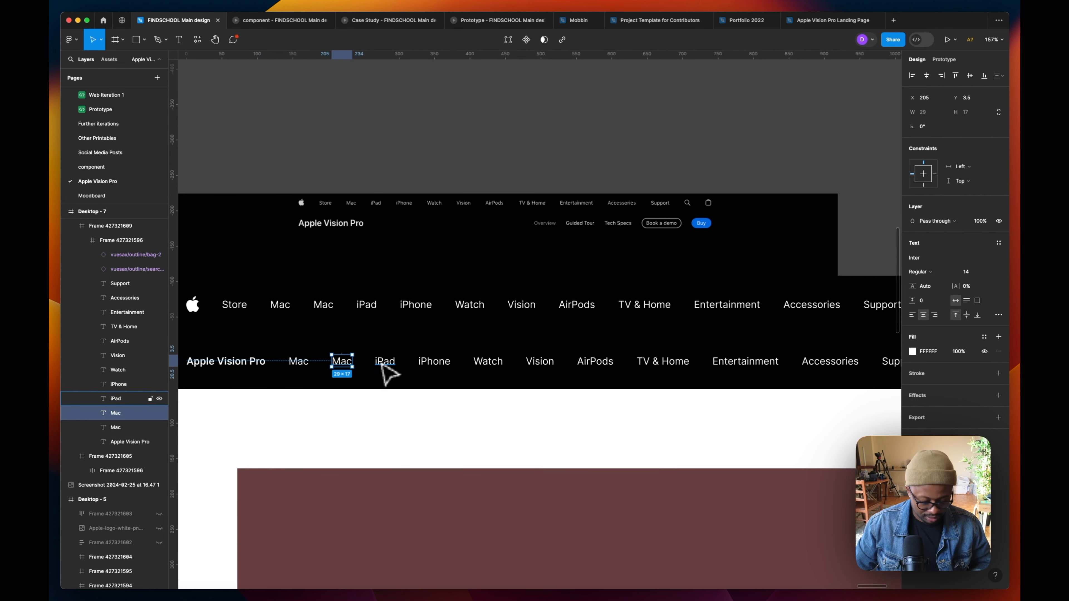
pyautogui.keyDown('shift'); pyautogui.click(301, 365); pyautogui.keyUp('shift')
pyautogui.keyDown('shift'); pyautogui.click(384, 363); pyautogui.keyUp('shift')
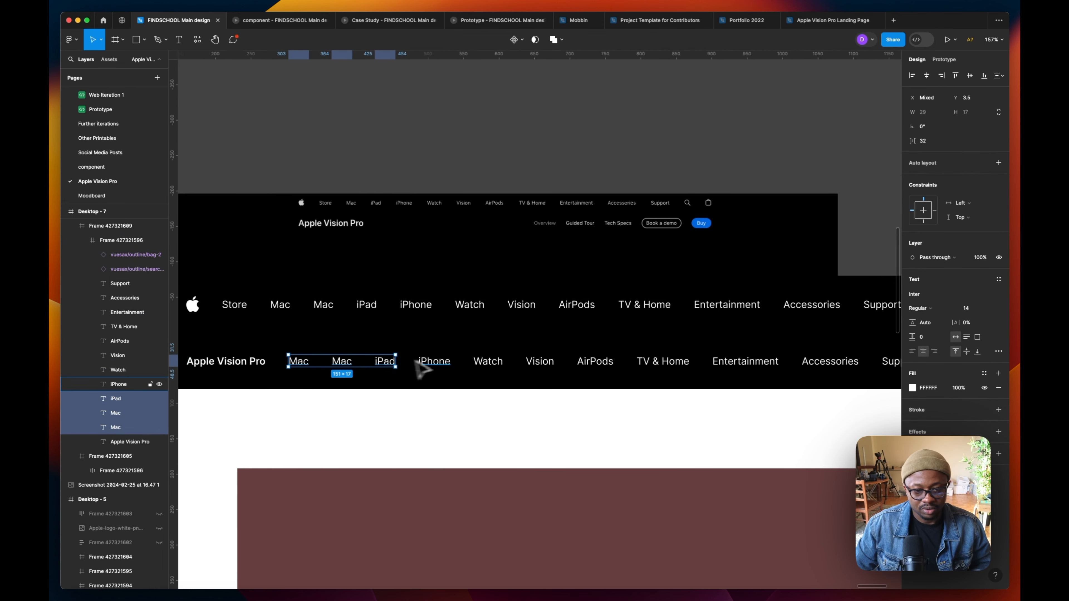
pyautogui.keyDown('shift'); pyautogui.click(433, 363); pyautogui.keyUp('shift')
pyautogui.keyDown('shift'); pyautogui.click(487, 363); pyautogui.keyUp('shift')
pyautogui.keyDown('shift'); pyautogui.click(539, 364); pyautogui.keyUp('shift')
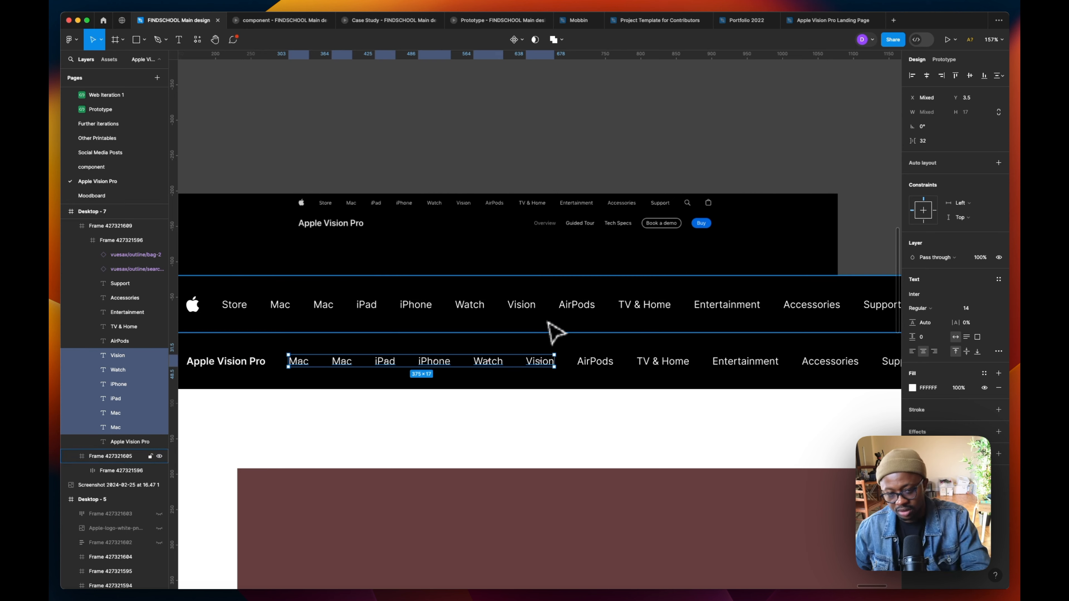
pyautogui.press('Delete')
# - Delete the search icon, the bag icon and the "AirPods" label from the duplicated navigation row
pyautogui.scroll(-2, 547, 361)
pyautogui.scroll(-3, 560, 360)
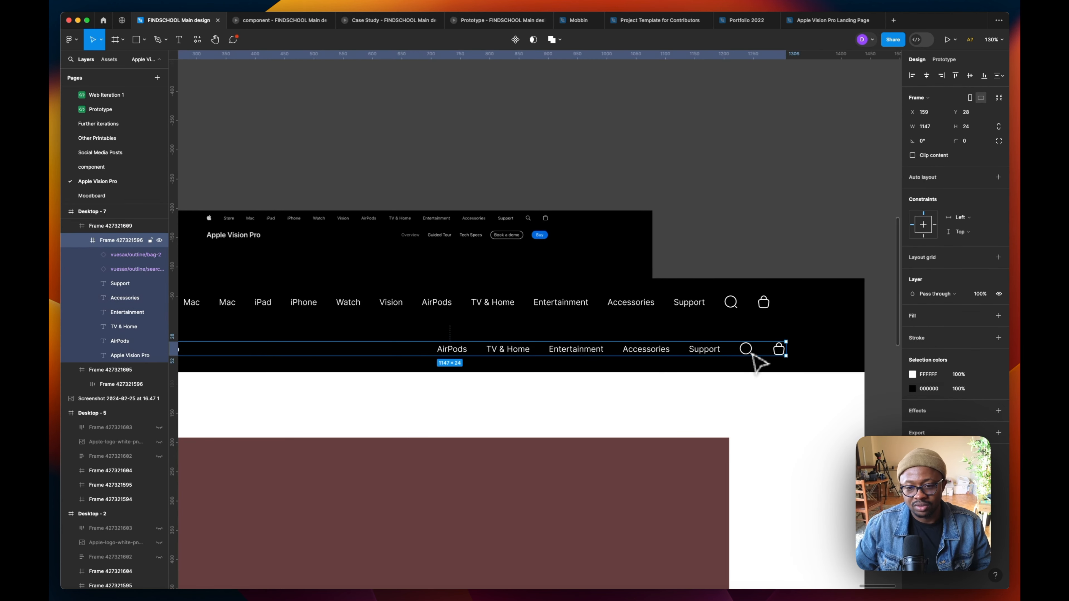
pyautogui.doubleClick(749, 352)
pyautogui.keyDown('shift'); pyautogui.click(778, 349); pyautogui.keyUp('shift')
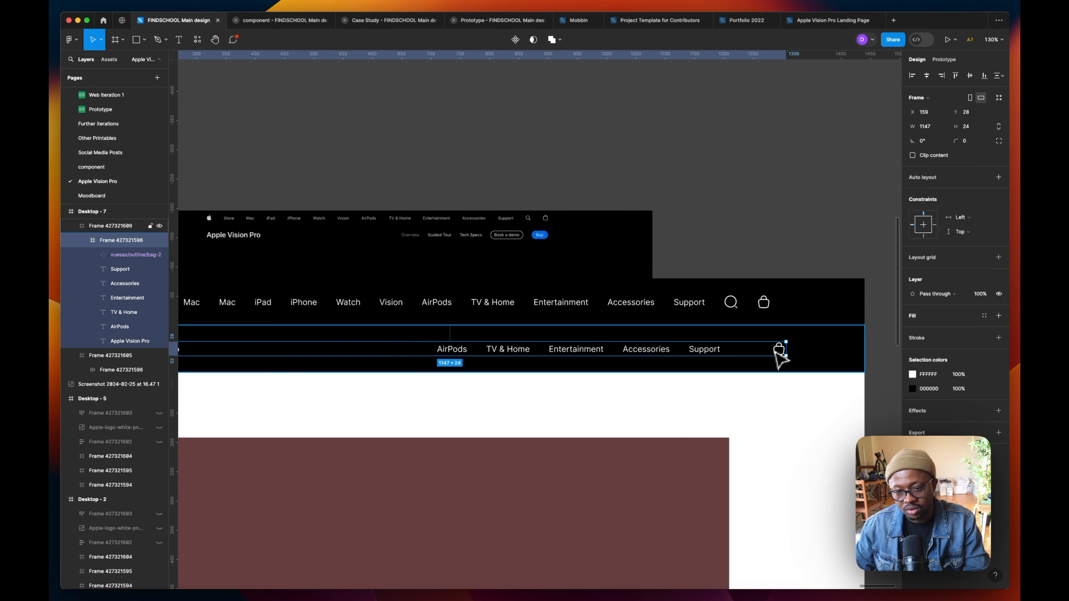
pyautogui.press('Delete')
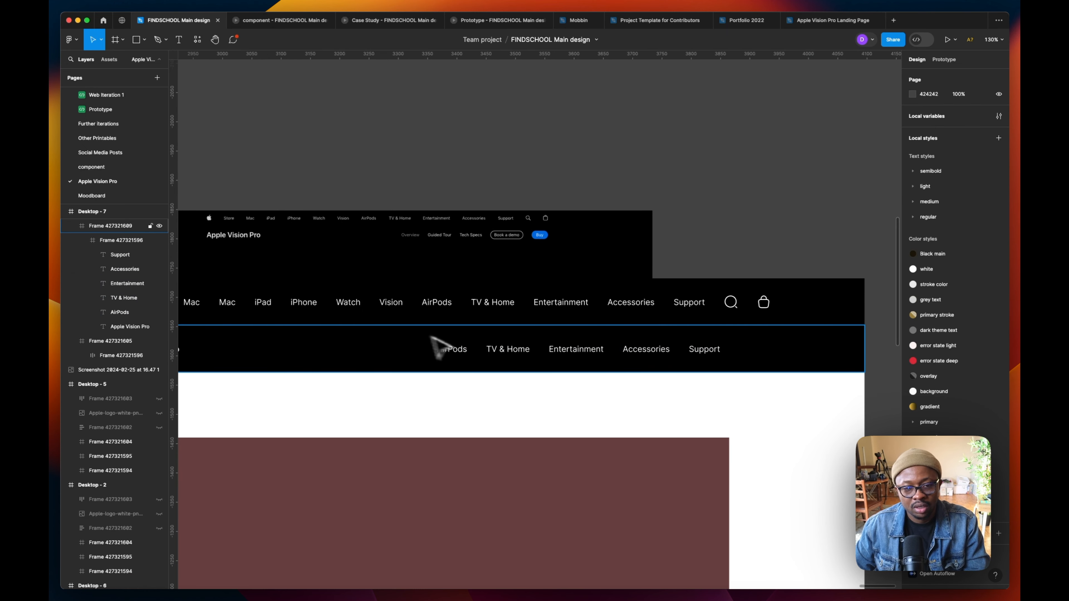
pyautogui.doubleClick(462, 355)
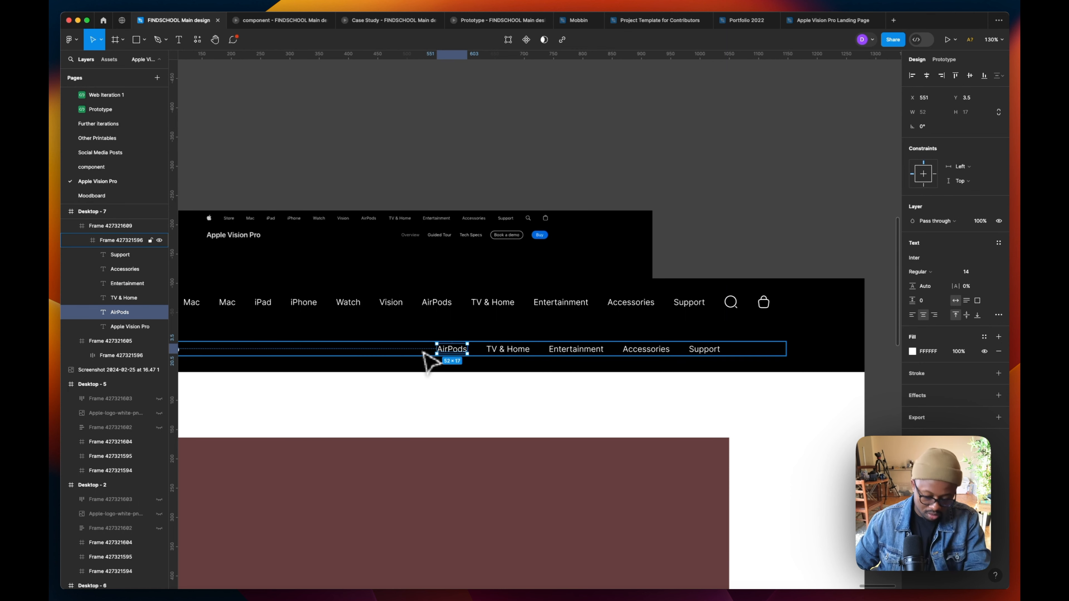
pyautogui.press('Delete')
# - Change the "TV & Home" label in the duplicated row to "Overview"
pyautogui.doubleClick(502, 357)
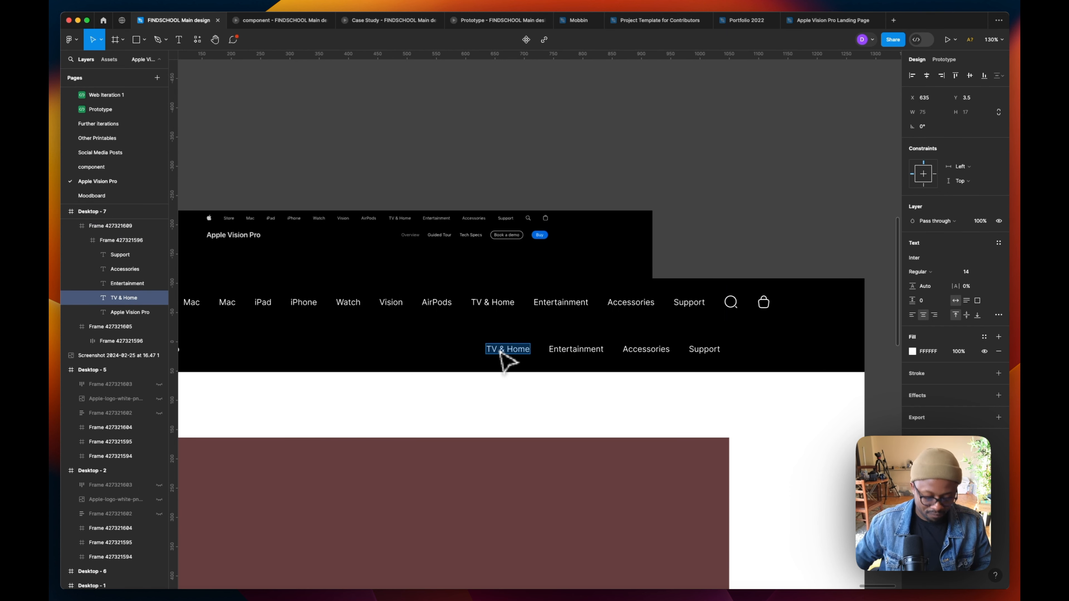
pyautogui.write('o')
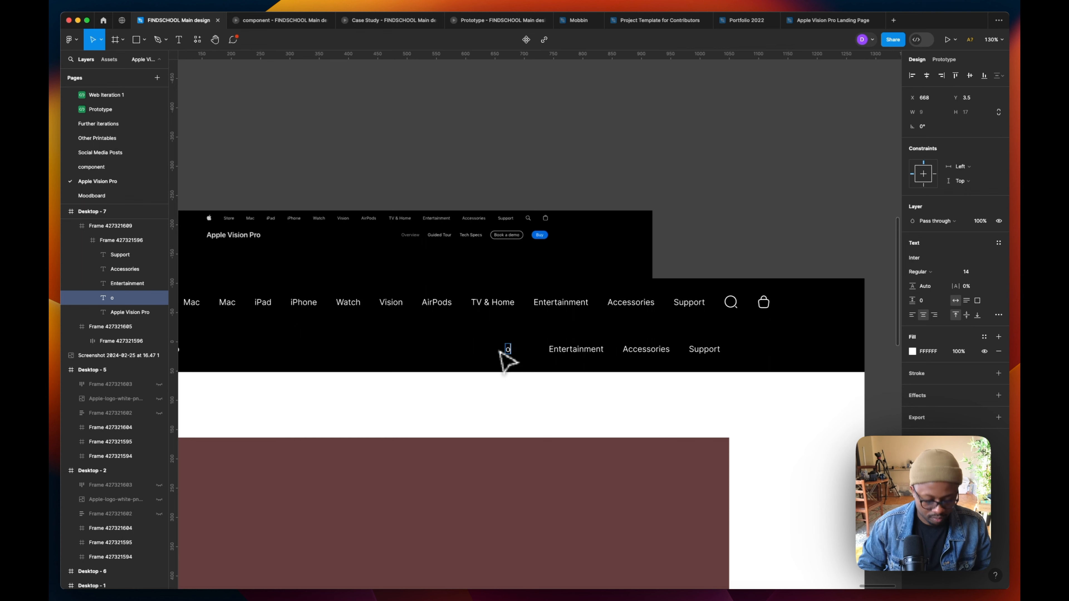
pyautogui.press('BackSpace')
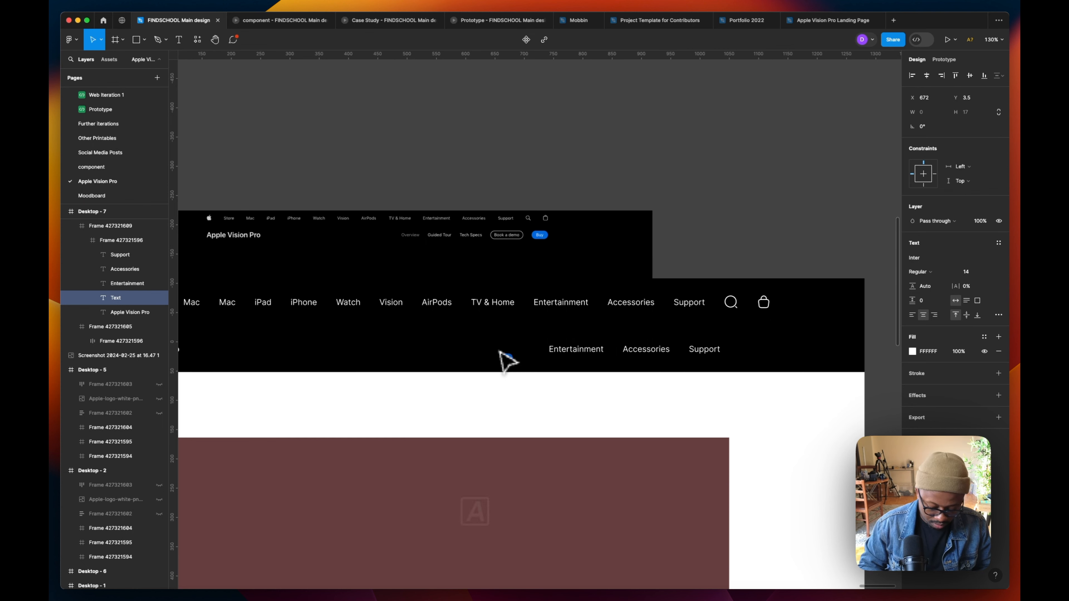
pyautogui.write('overv')
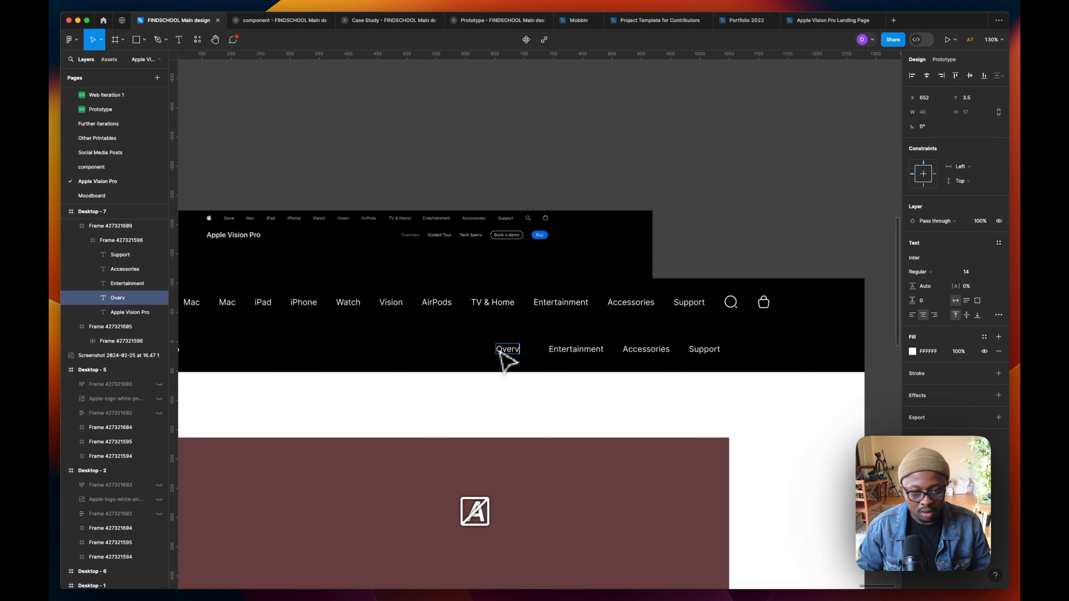
pyautogui.write('iew')
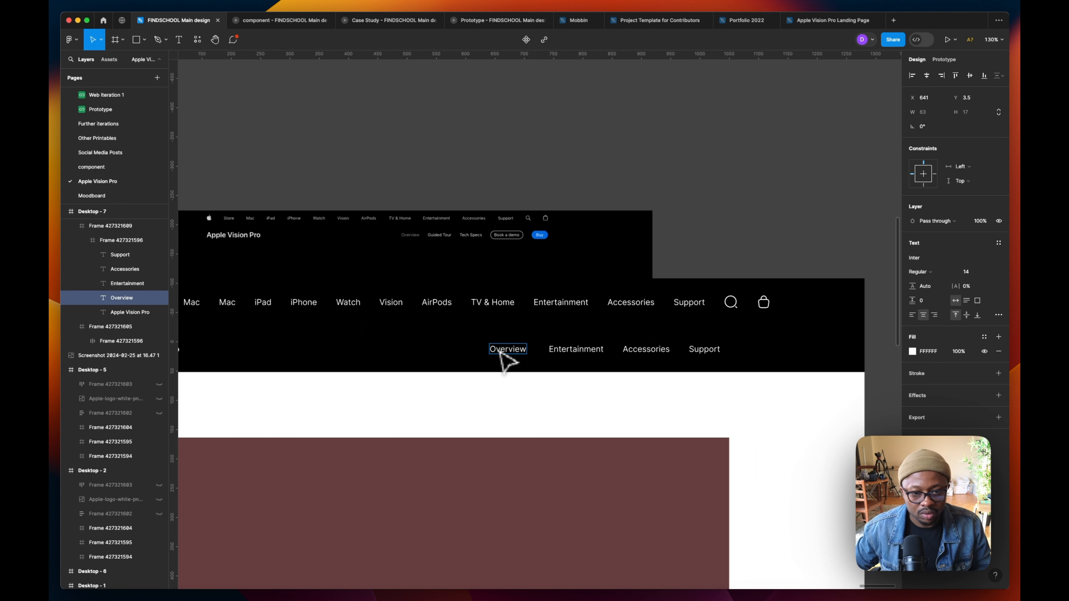
# - Change the duplicated row's "Entertainment" label to "Guided Tour" and its "Accessories" label to "Tech Specs"
pyautogui.doubleClick(565, 350)
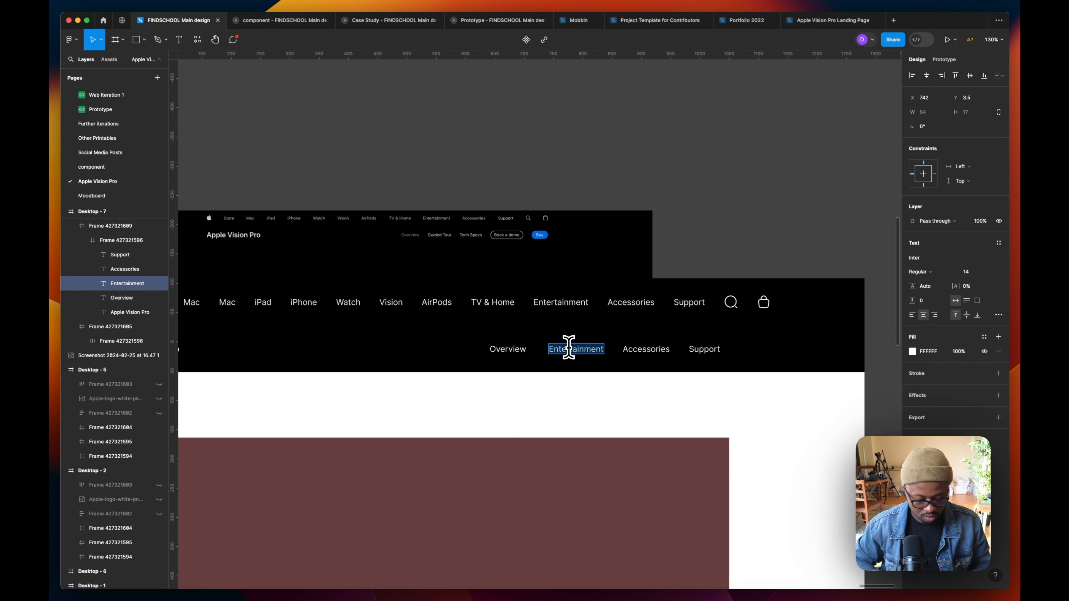
pyautogui.write('Guided')
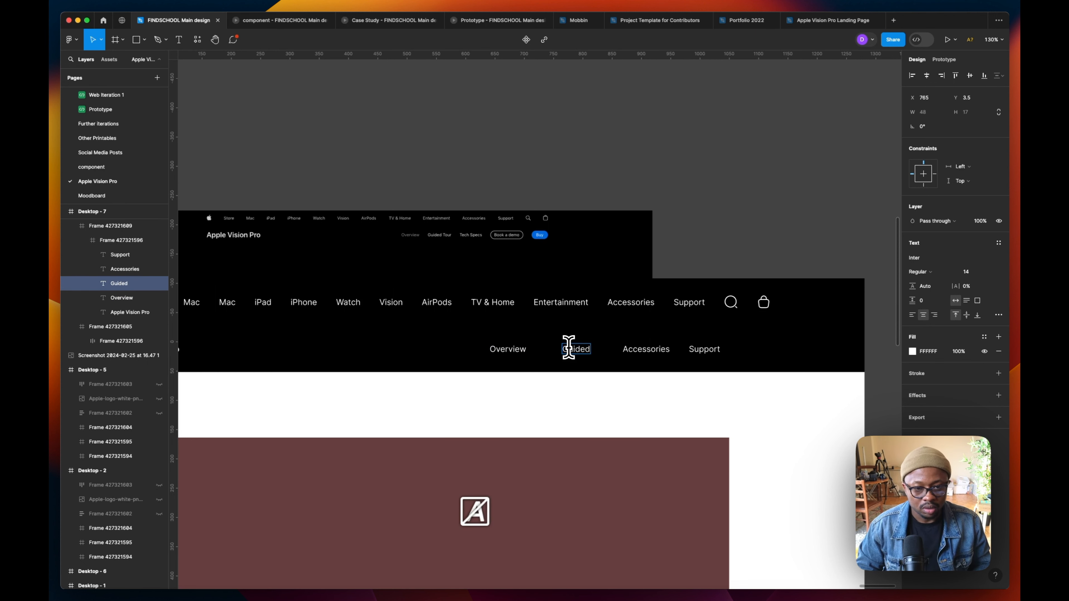
pyautogui.write(' Tour')
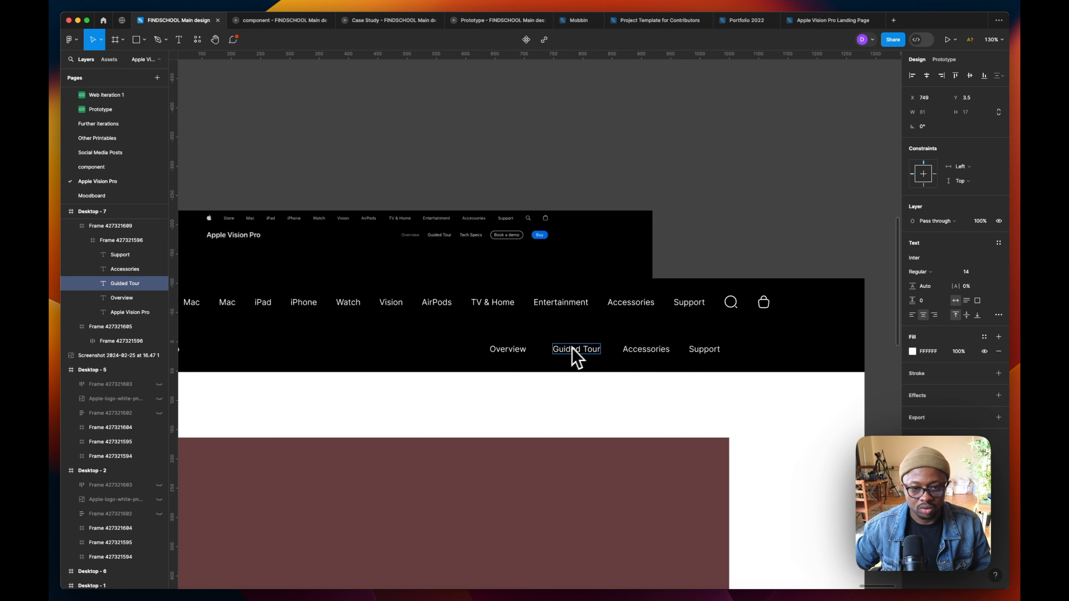
pyautogui.doubleClick(658, 350)
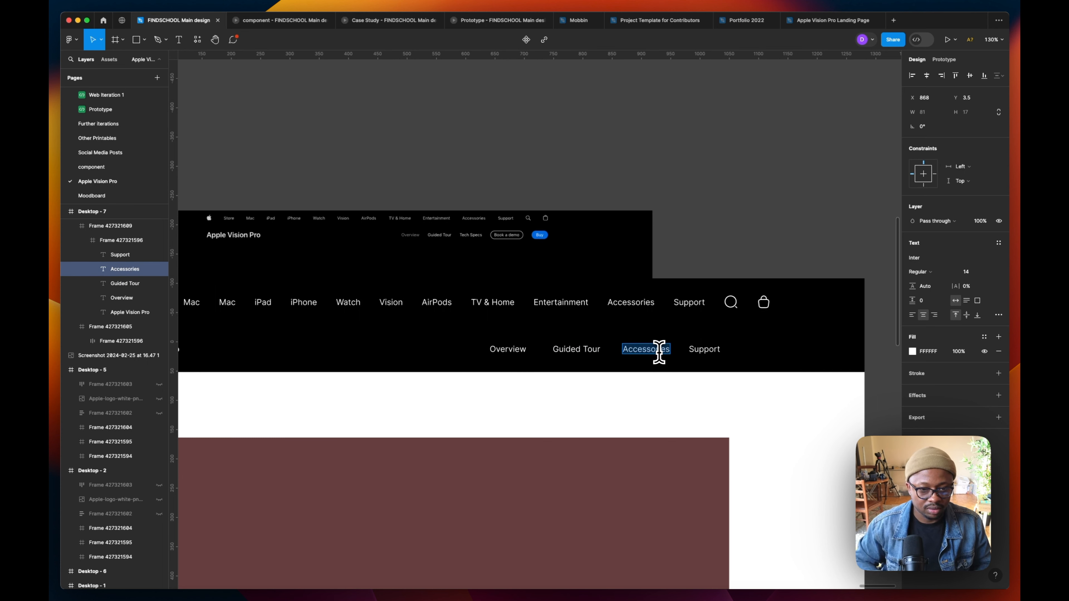
pyautogui.write('Tech')
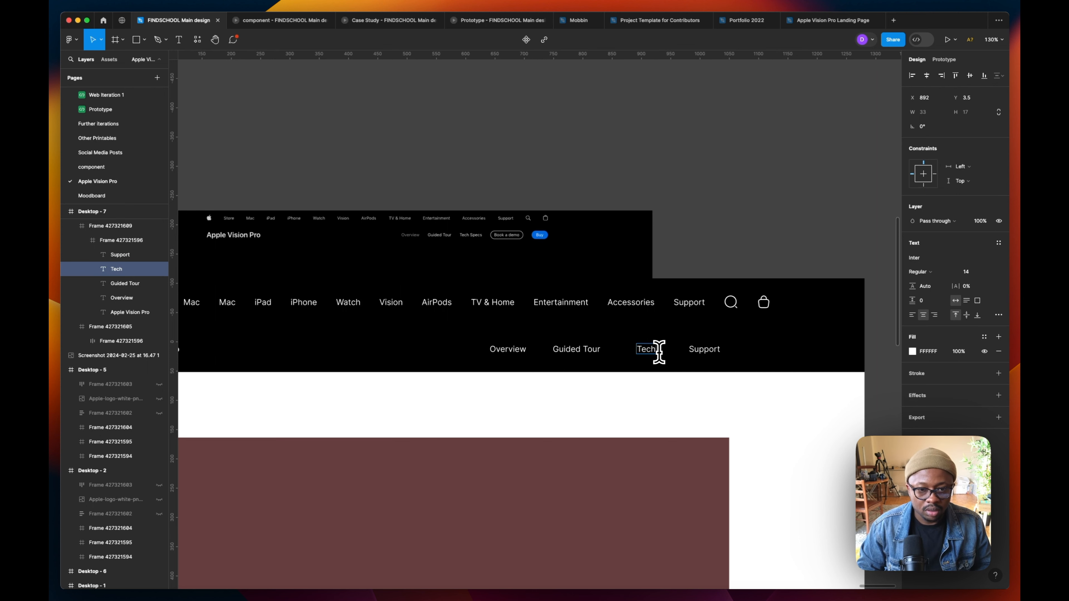
pyautogui.click(659, 352)
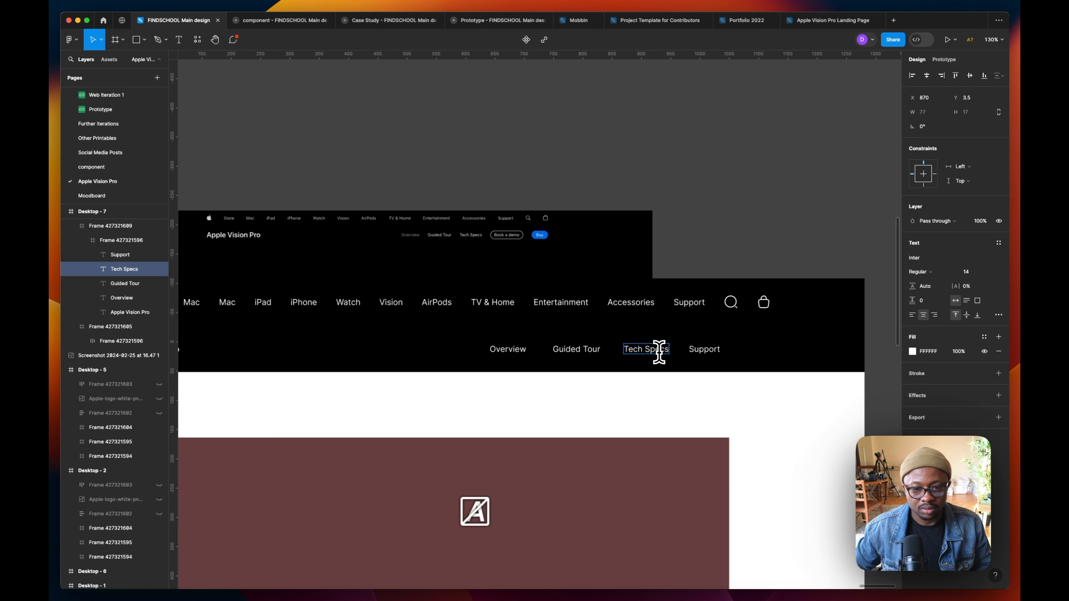
# - Change the second row's "Support" label to "book a demo" and place a copy of it to its right
pyautogui.doubleClick(701, 350)
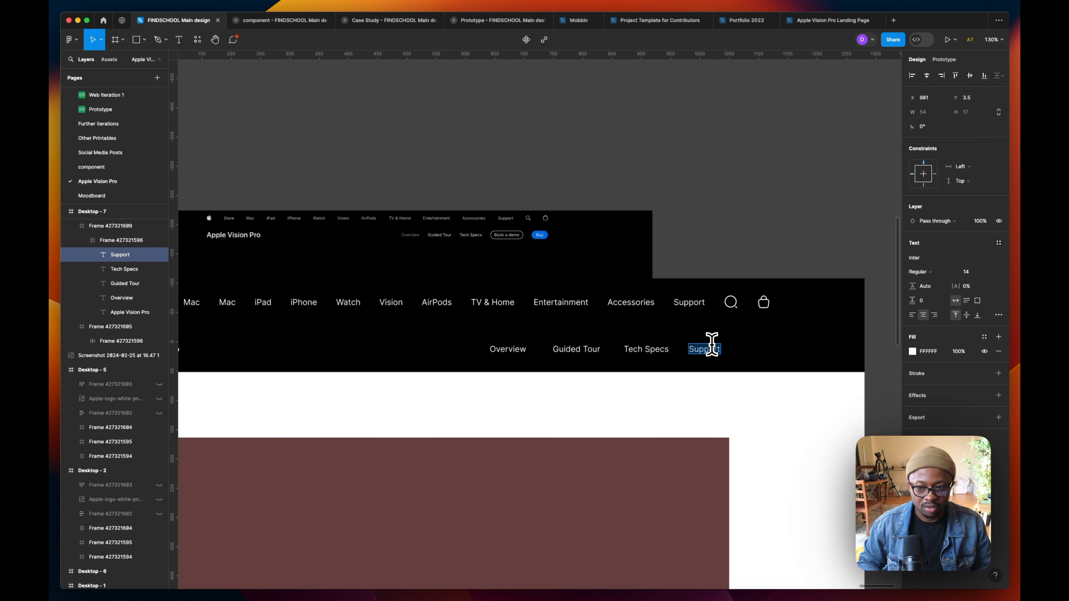
pyautogui.write('book a demo')
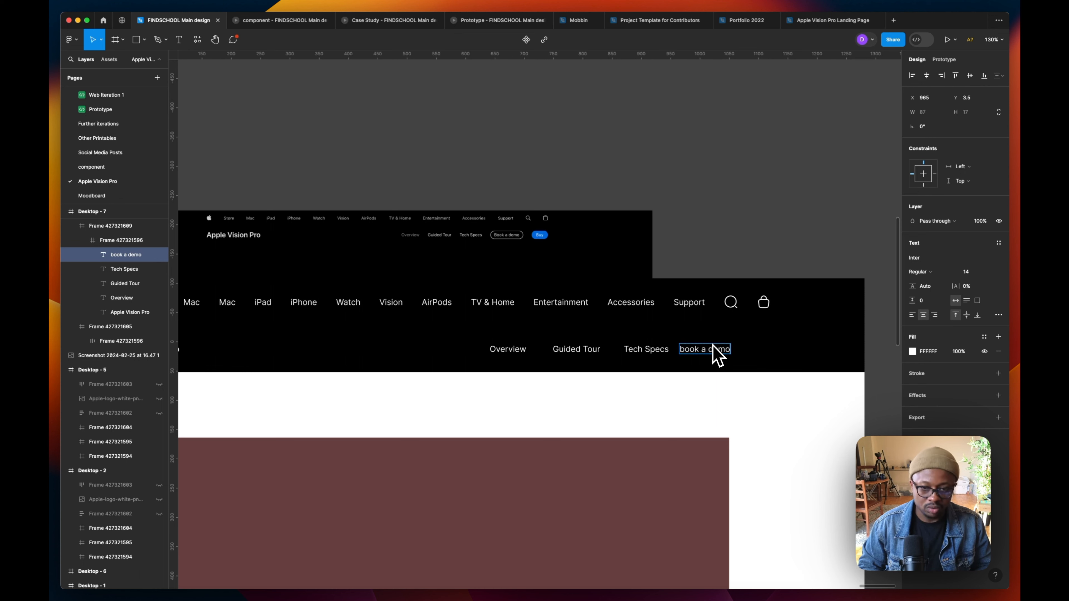
pyautogui.moveTo(724, 352); pyautogui.dragTo(779, 356)
# - Ungroup the inner frame holding the second row's labels so they sit directly in the black bar's frame
pyautogui.click(476, 355)
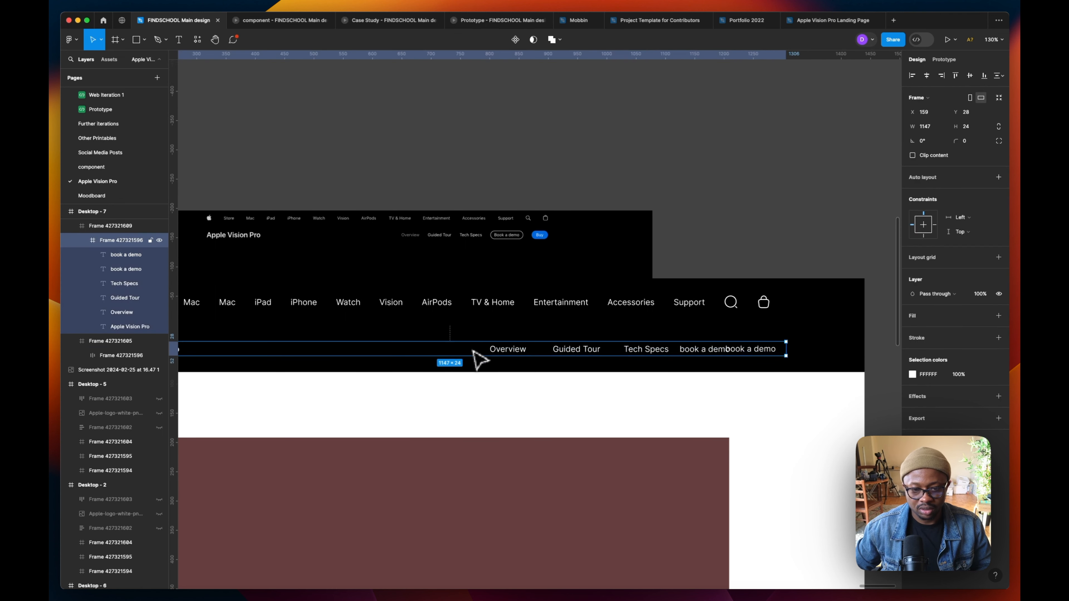
pyautogui.rightClick(472, 358)
pyautogui.click(497, 424)
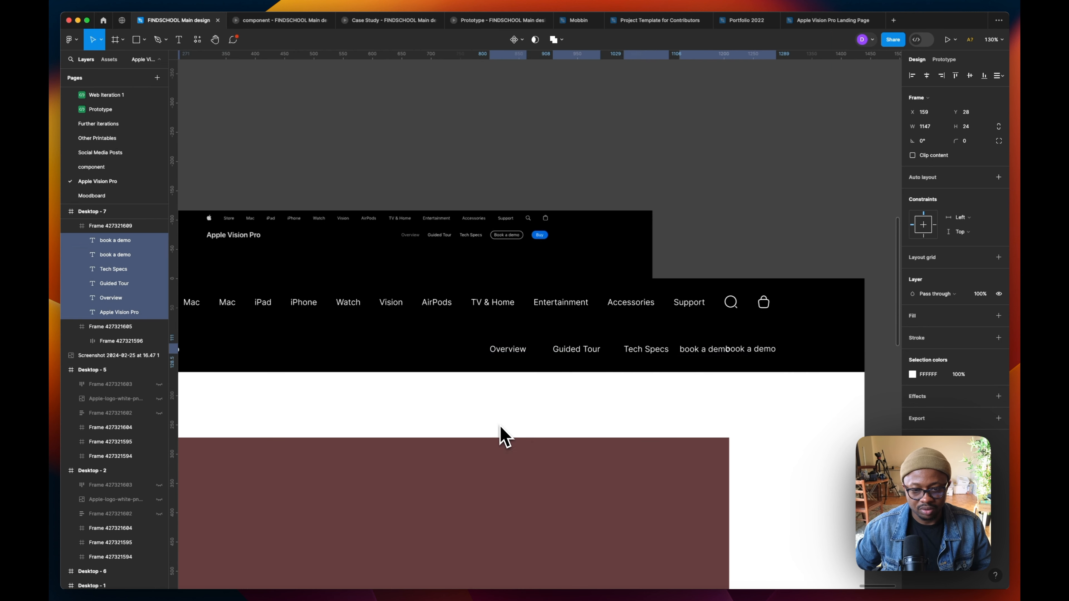
# - Move the copied "book a demo" label clear of the original to X 1229 and change its text to "Buy"
pyautogui.click(772, 352)
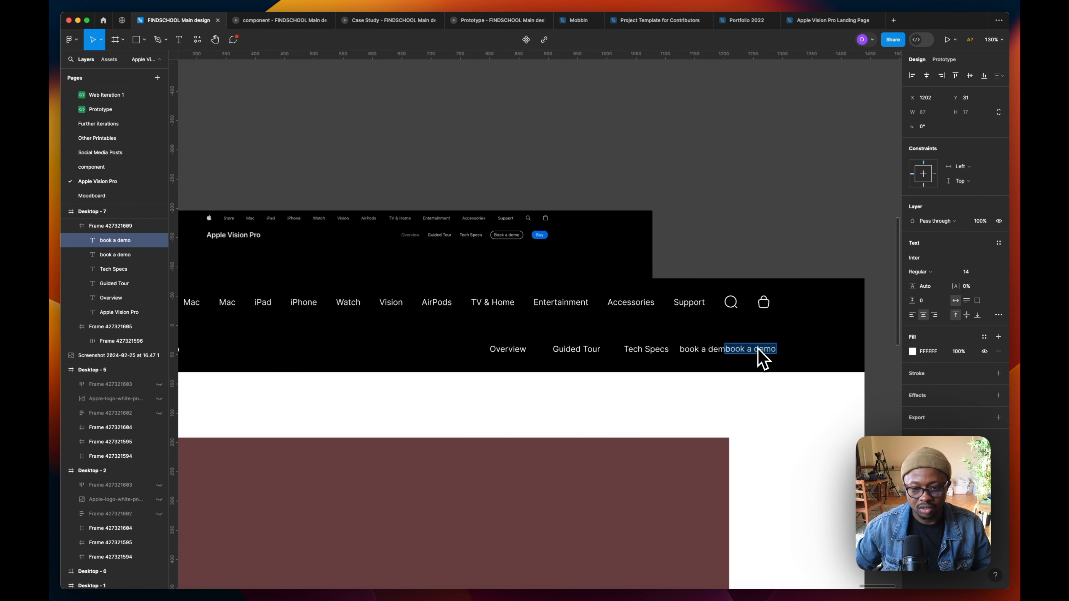
pyautogui.moveTo(759, 357)
pyautogui.mouseDown()
pyautogui.moveTo(788, 358)
pyautogui.moveTo(775, 350)
pyautogui.mouseUp()
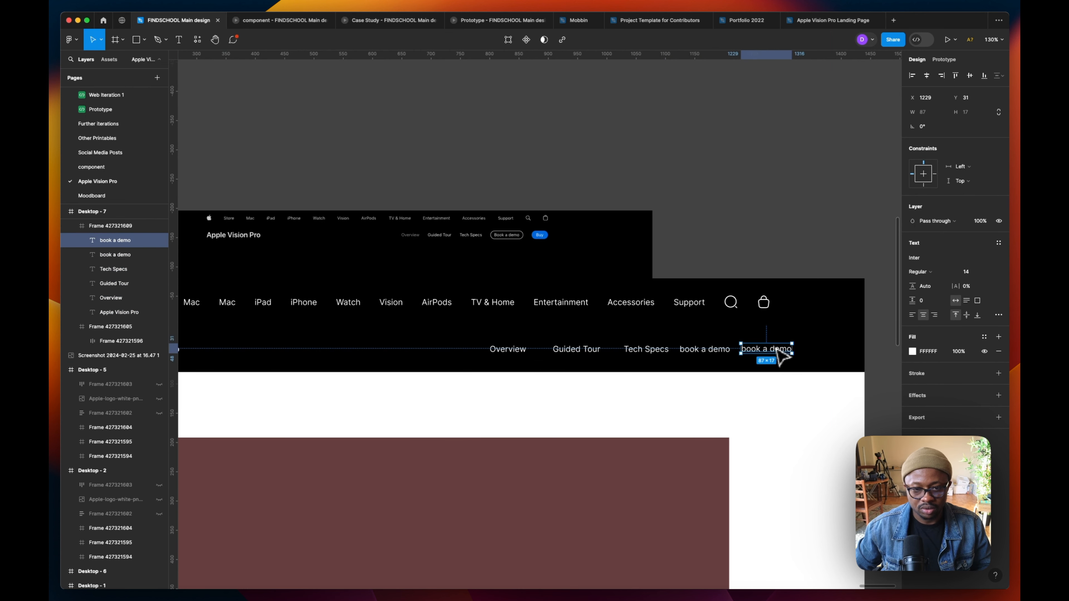
pyautogui.write('Buy')
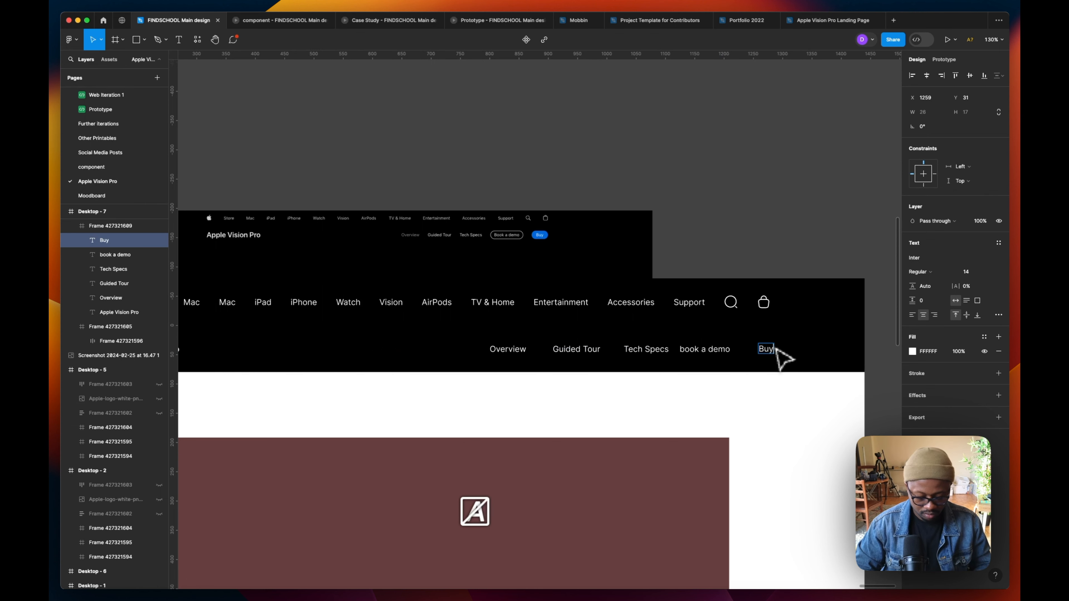
pyautogui.press('Escape')
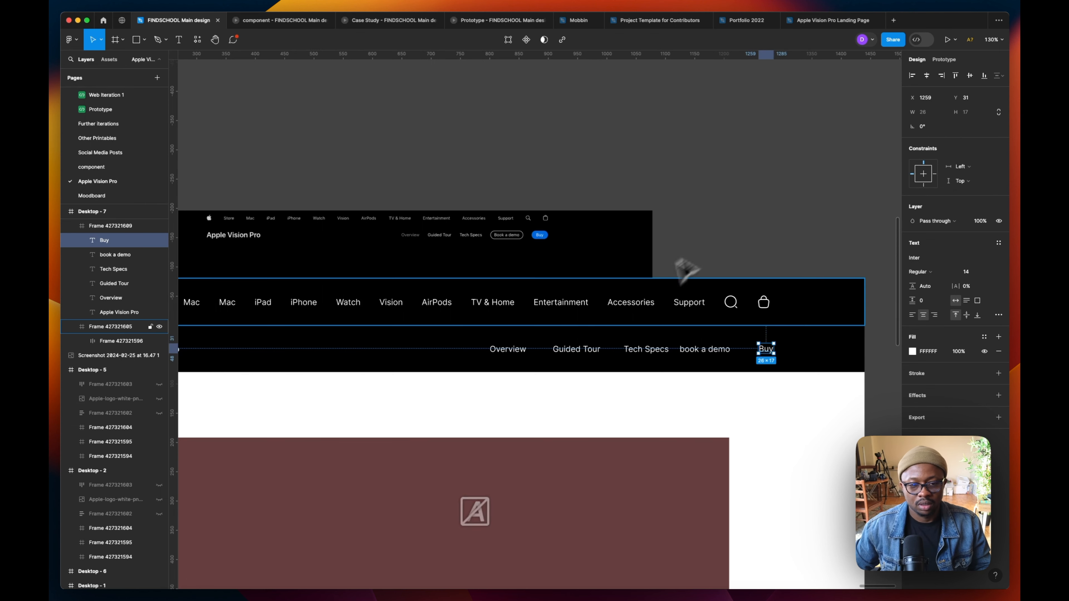
# - Wrap the "Buy" label in its own frame, using the reference's blue Buy button as the guide
pyautogui.scroll(-5, 471, 332)
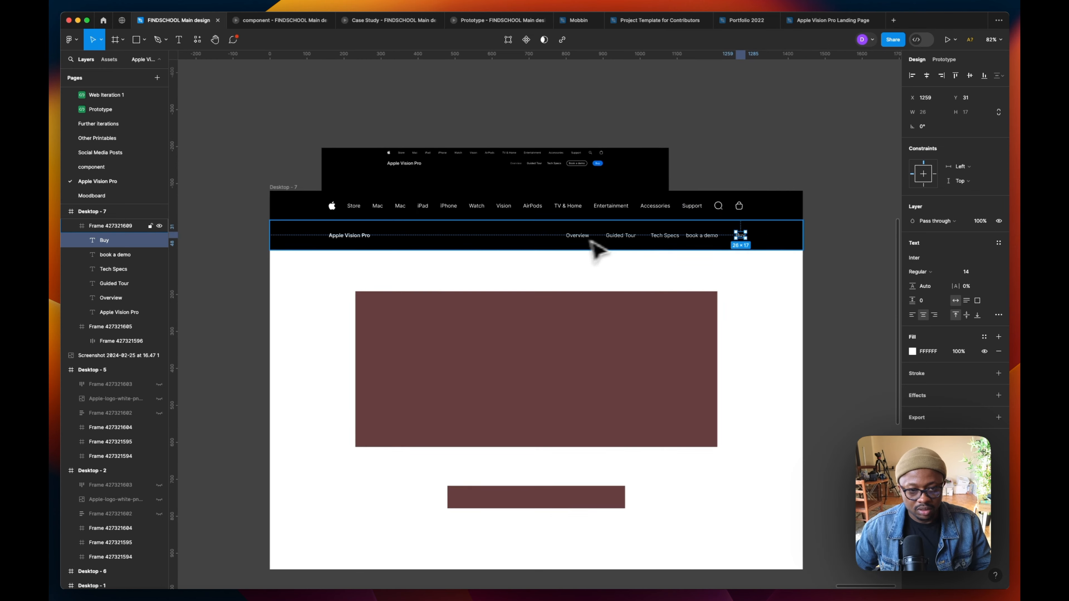
pyautogui.click(772, 296)
pyautogui.scroll(5, 791, 231)
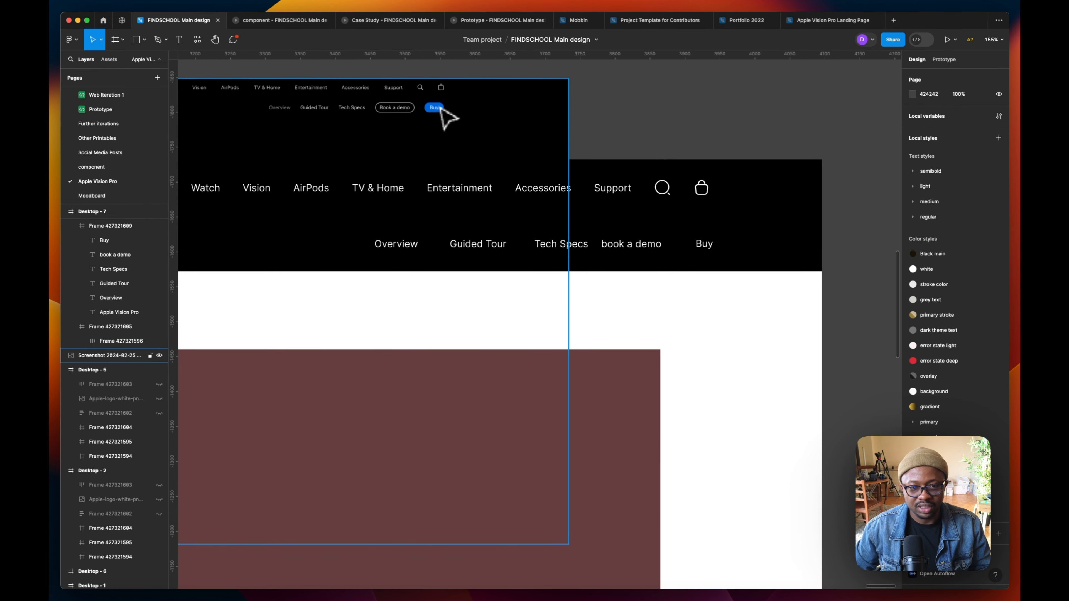
pyautogui.click(703, 247)
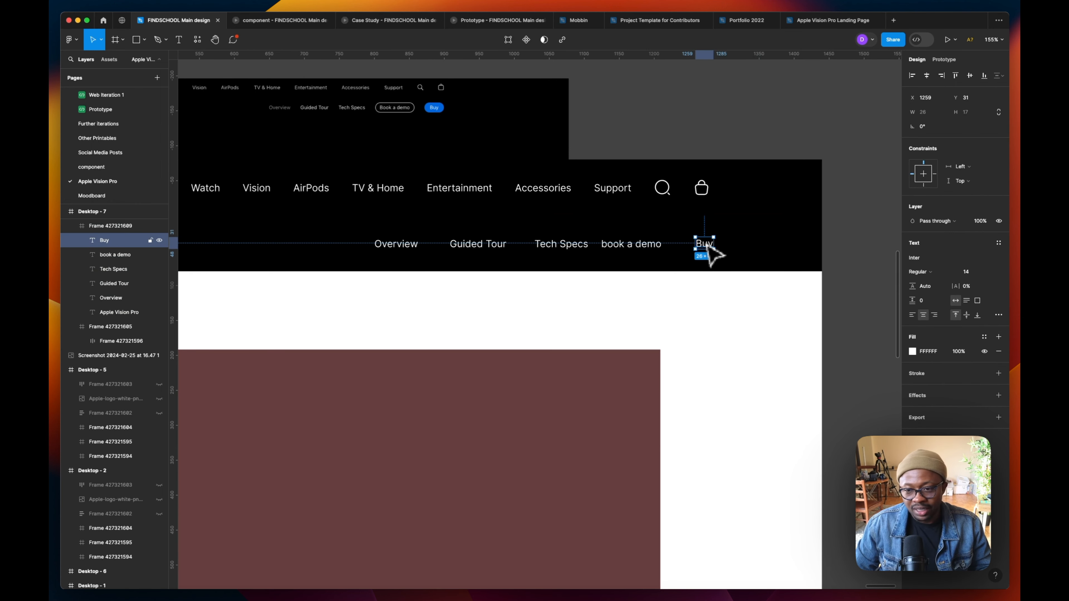
pyautogui.rightClick(709, 253)
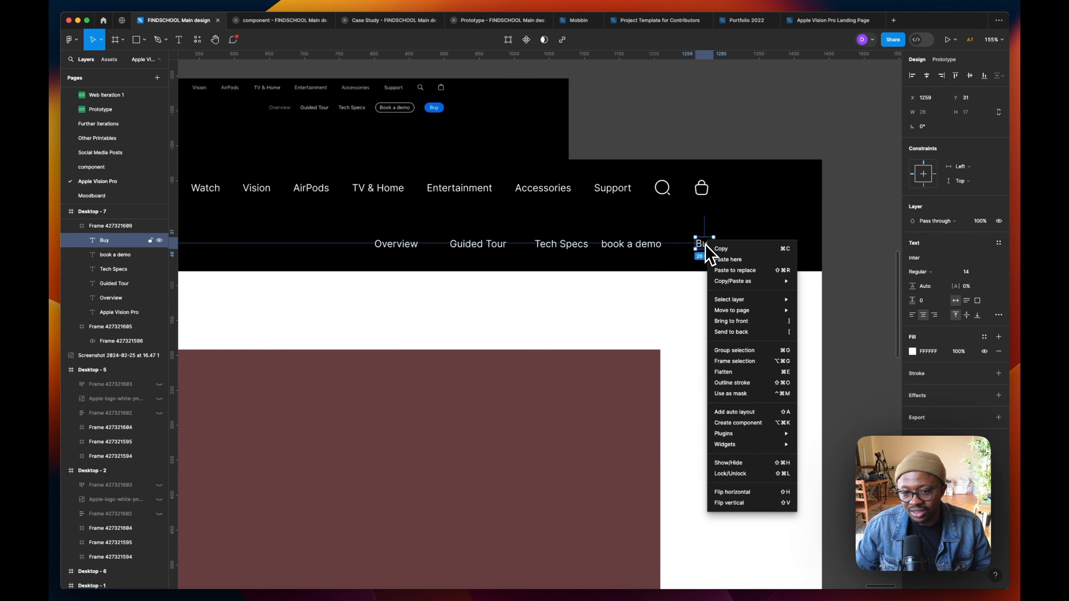
pyautogui.click(754, 366)
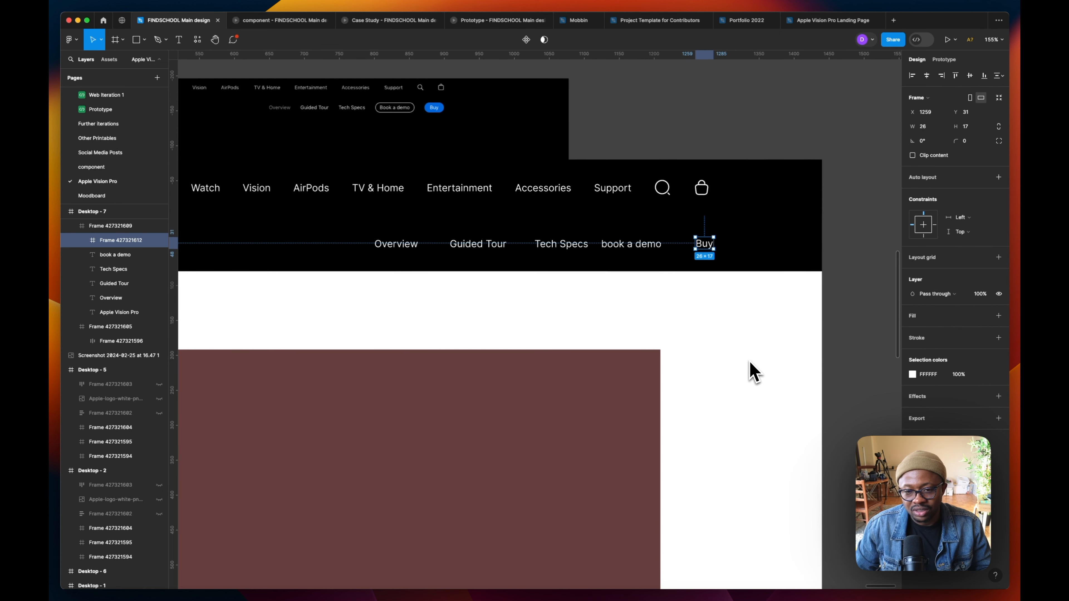
pyautogui.rightClick(708, 245)
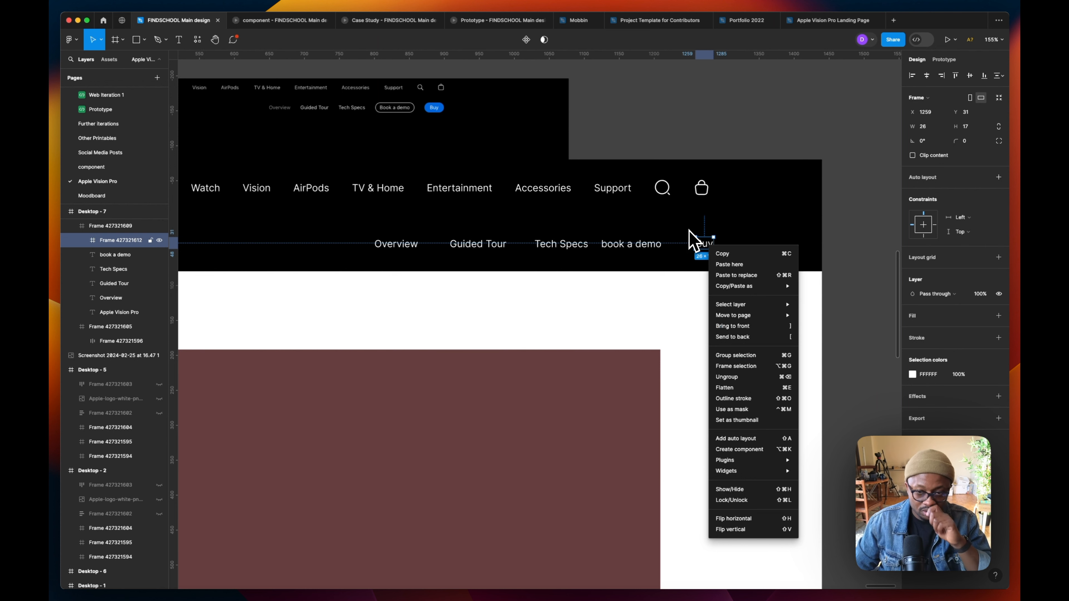
pyautogui.click(703, 246)
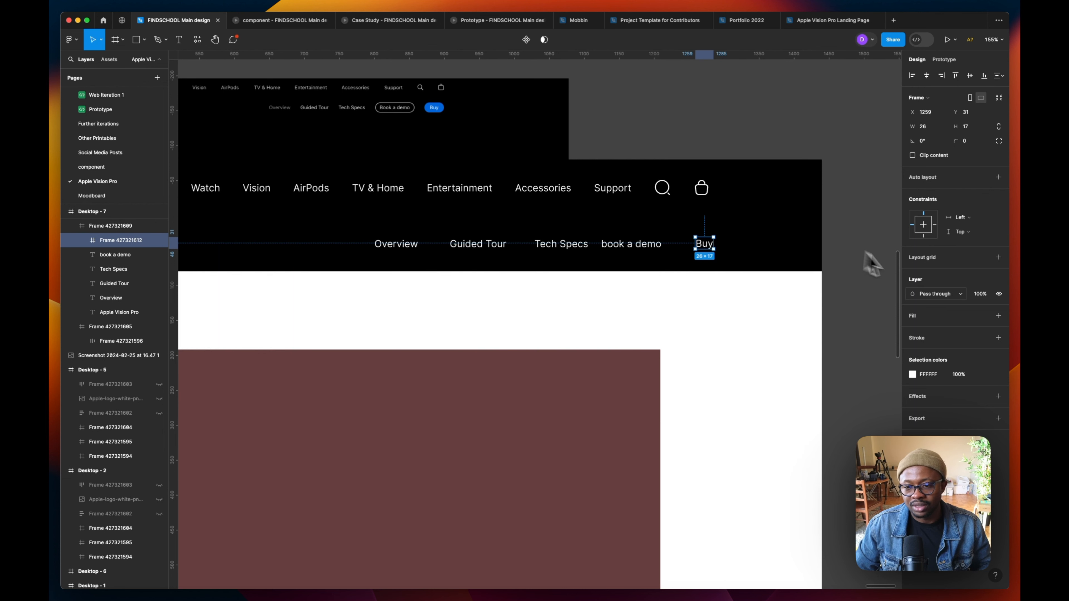
# - Undo the plain frame wrapped around the "Buy" label, along with the fill tried on it
pyautogui.click(998, 316)
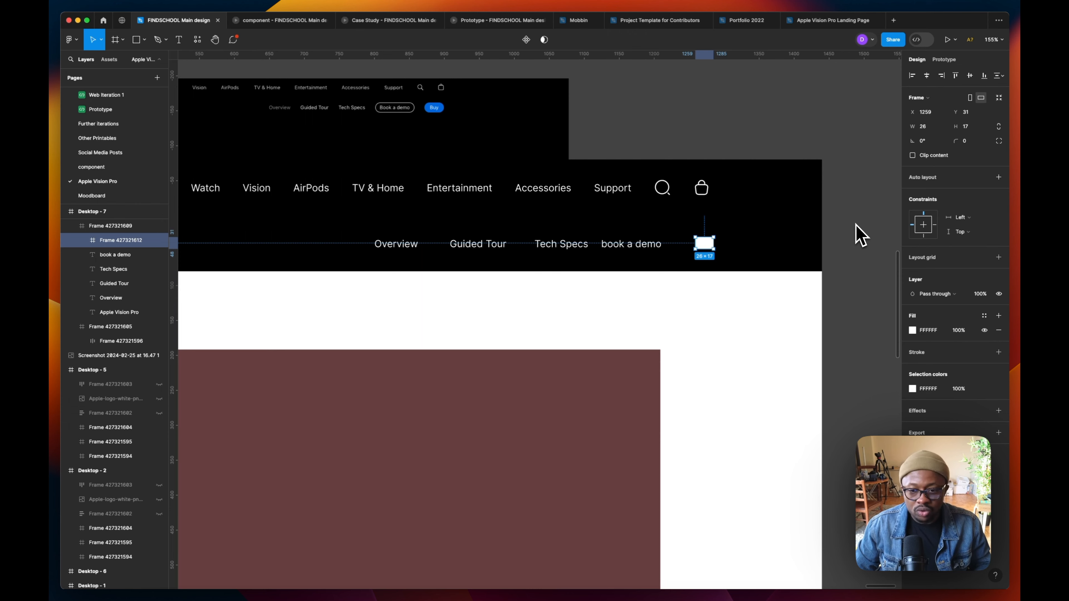
pyautogui.press('super+z')
pyautogui.press('super+z')
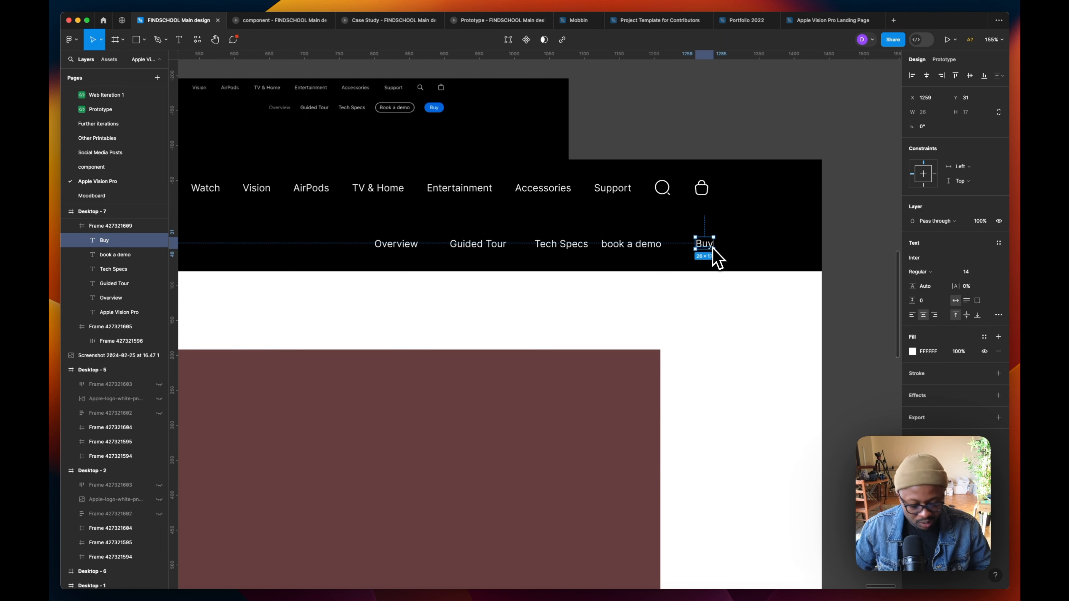
# - Wrap the "Buy" label in an auto layout frame and fill it with blue 0066DF sampled from the reference's Buy button
pyautogui.hotkey('shift', 'a')
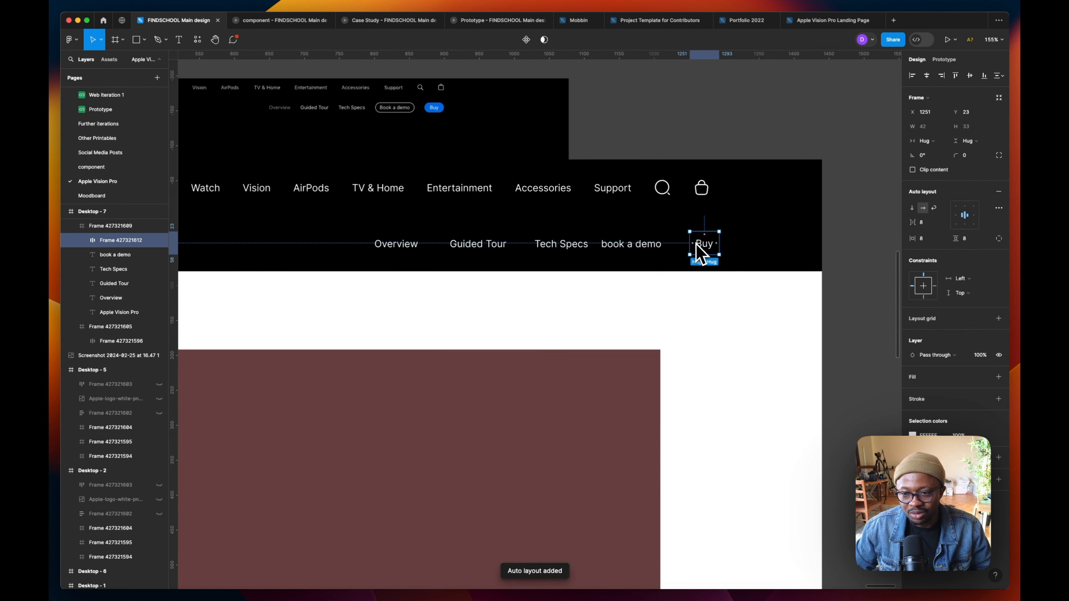
pyautogui.click(999, 377)
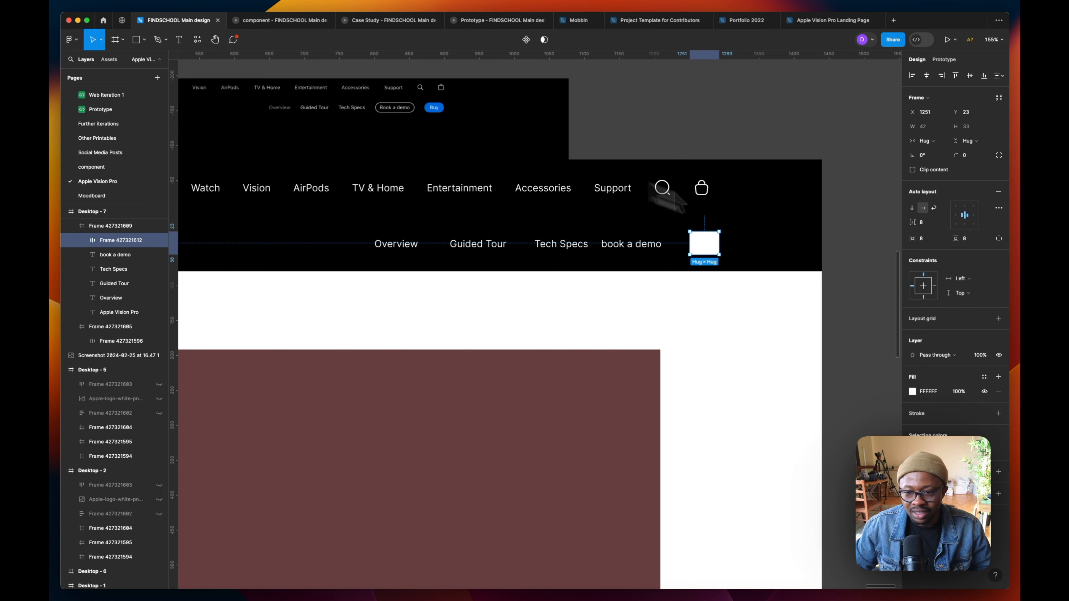
pyautogui.click(912, 391)
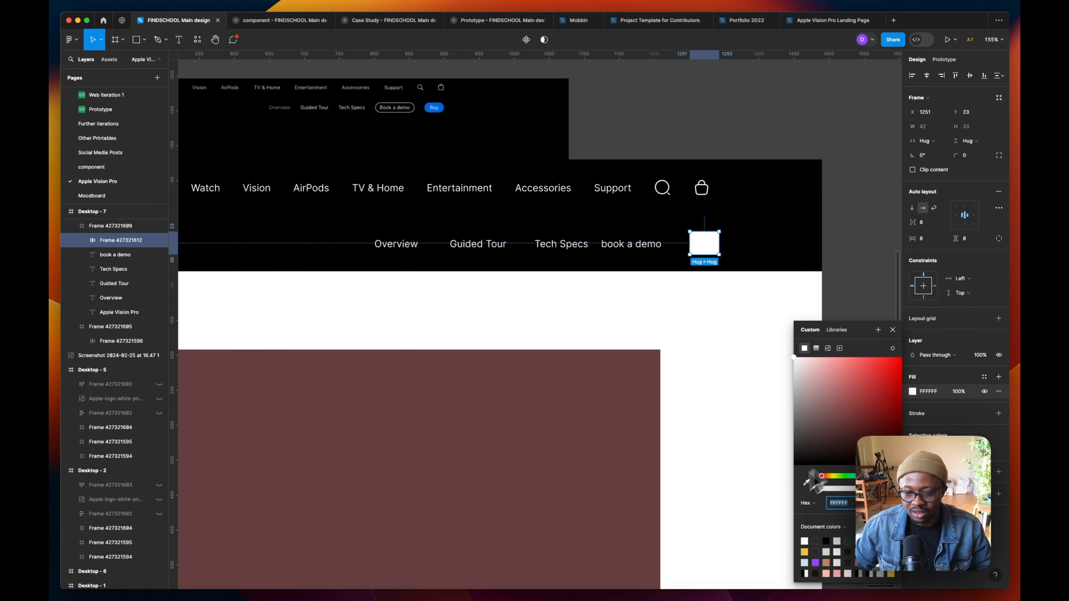
pyautogui.click(806, 482)
pyautogui.click(434, 107)
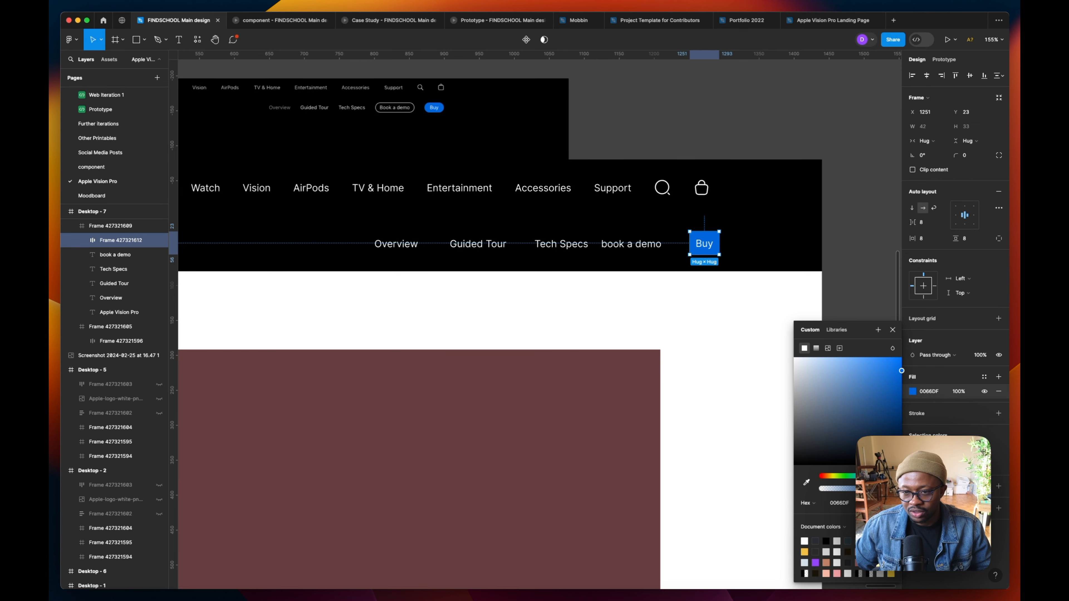
# - Set the Buy button's corner radius to 10 and its vertical padding to 4
pyautogui.click(973, 159)
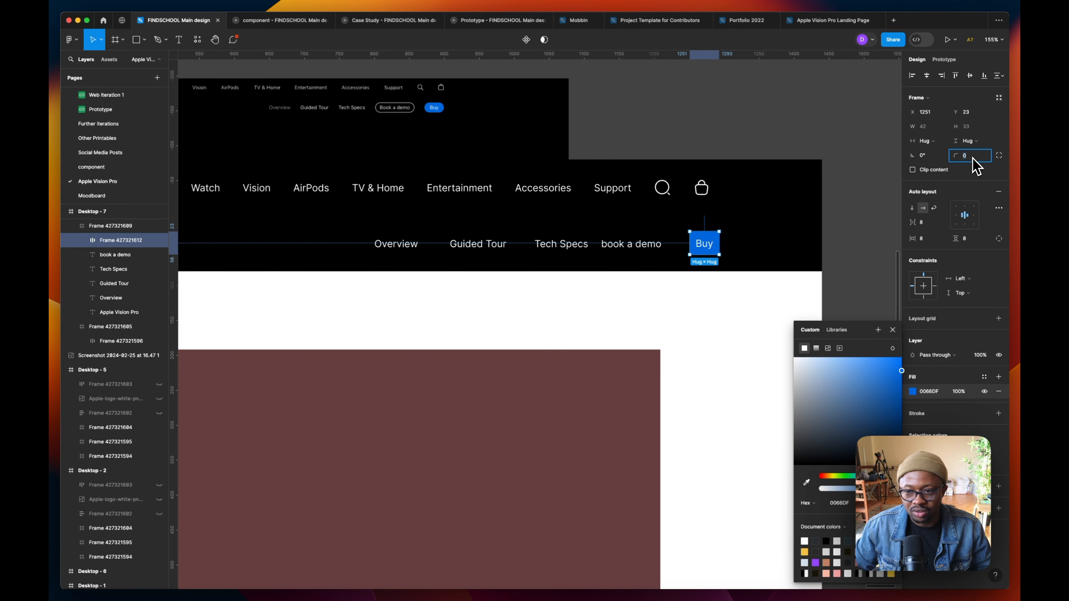
pyautogui.write('1')
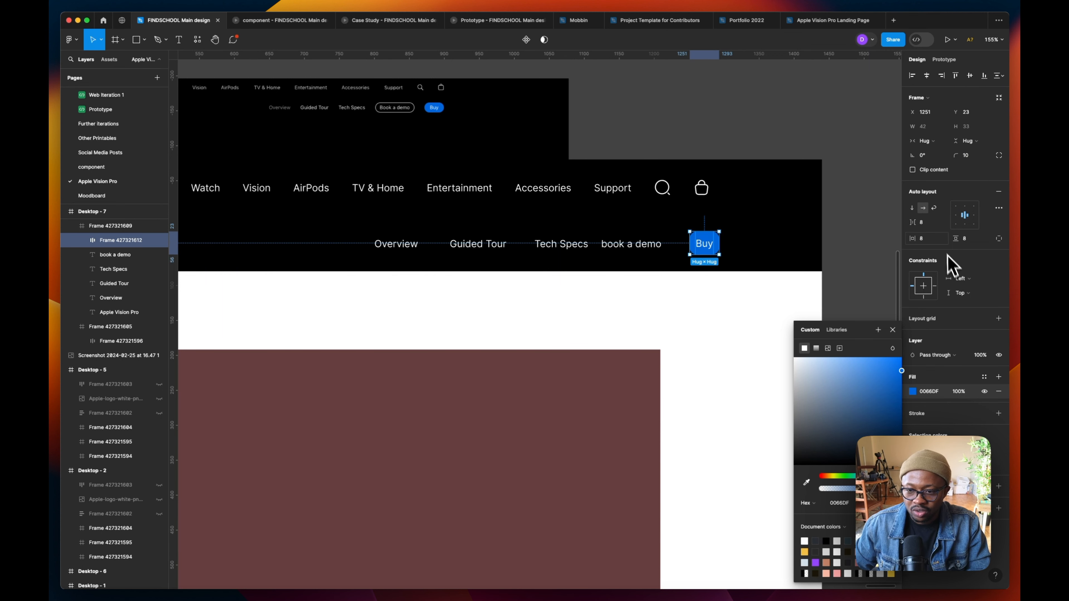
pyautogui.click(966, 240)
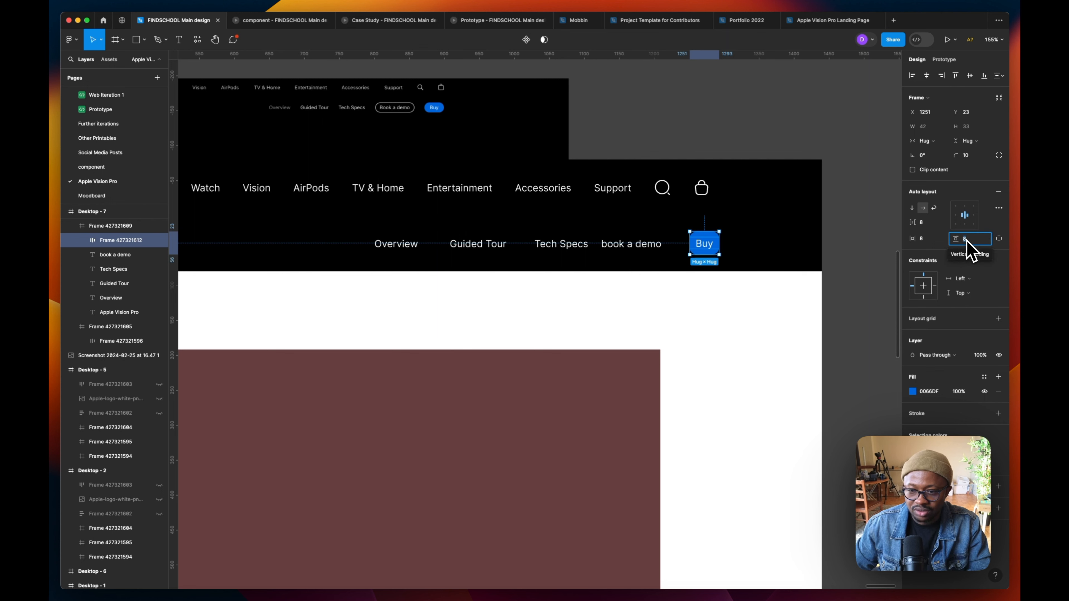
pyautogui.write('4')
pyautogui.press('Return')
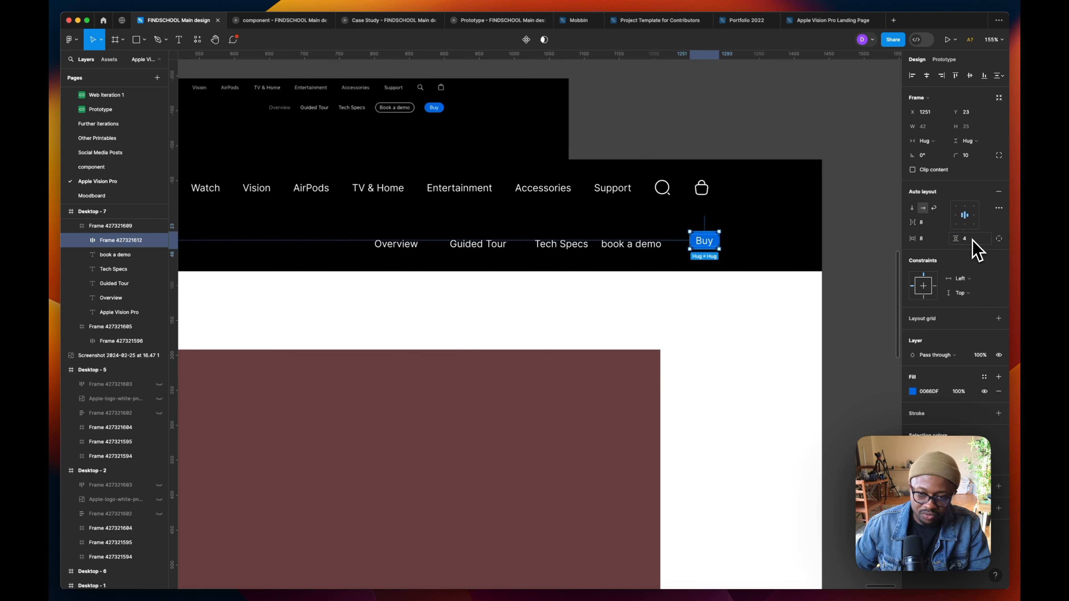
pyautogui.click(930, 241)
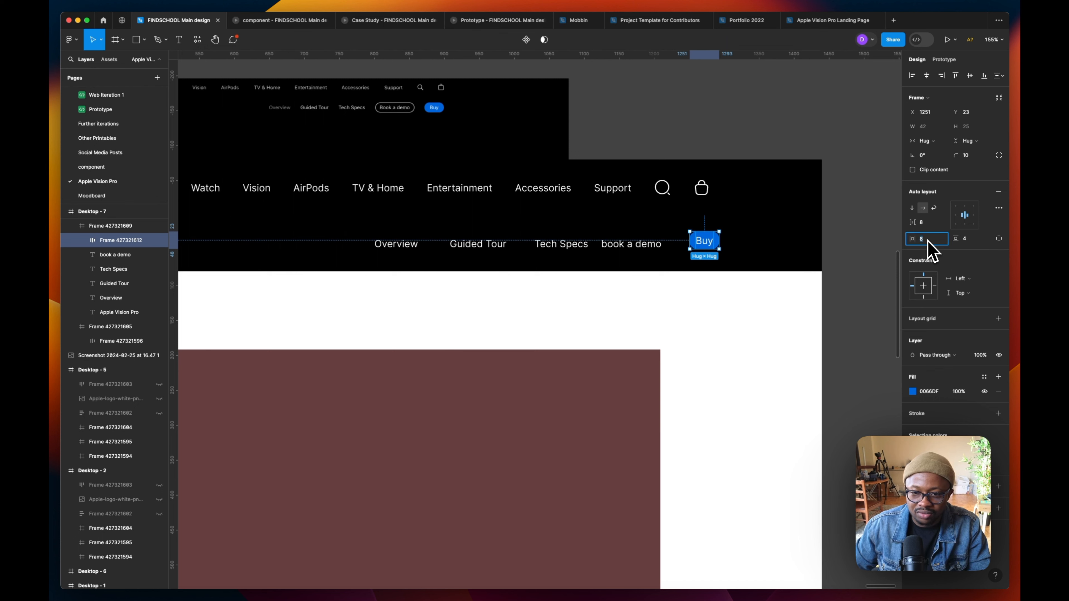
pyautogui.click(799, 259)
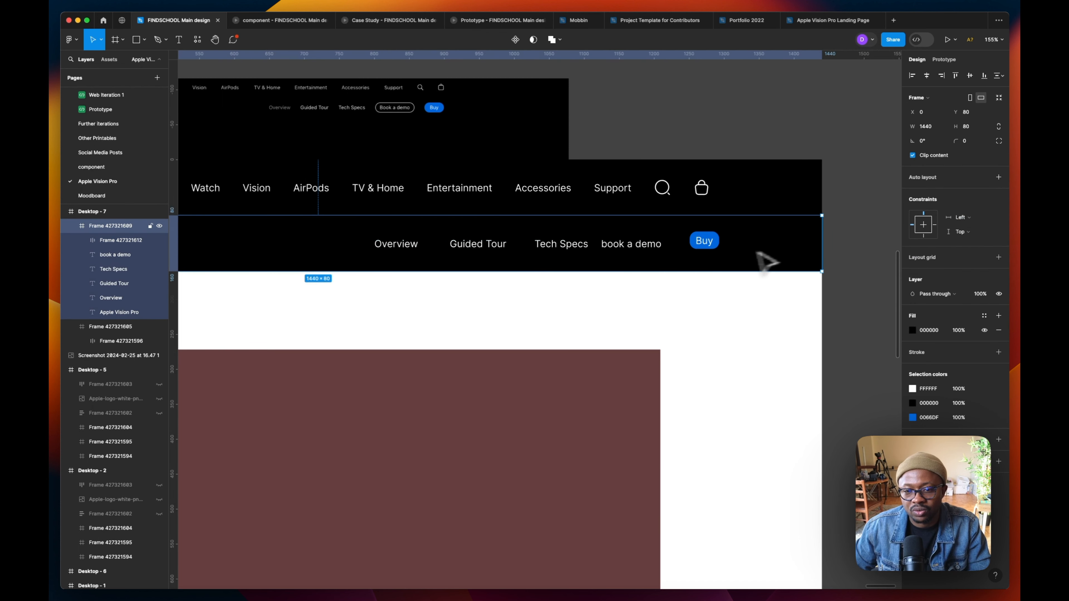
# - Set the corner smoothing of the Buy button to about 59%, close to the iOS mark
pyautogui.click(711, 243)
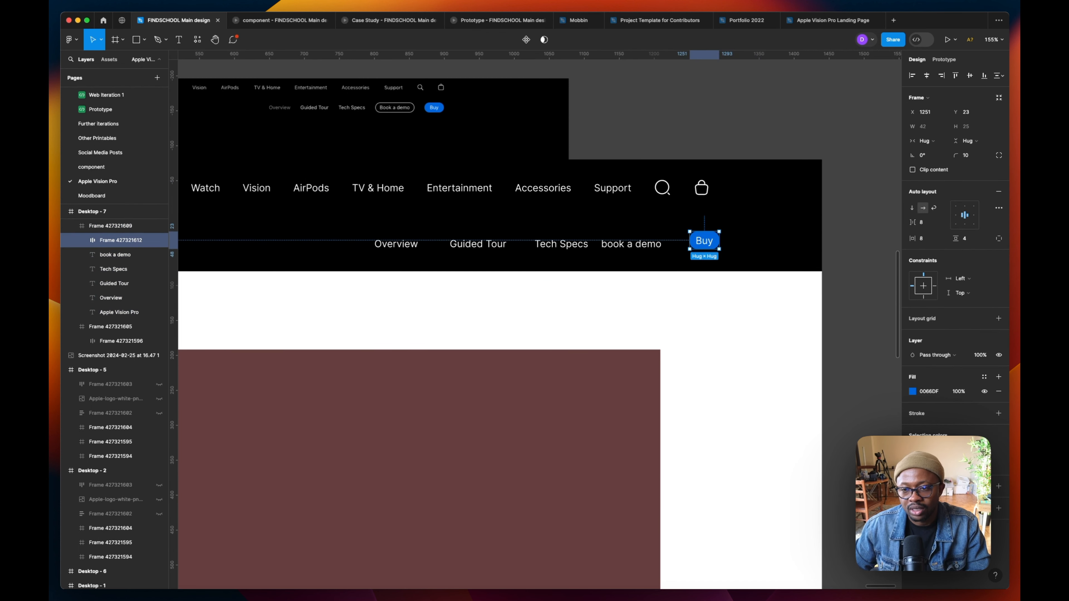
pyautogui.click(998, 156)
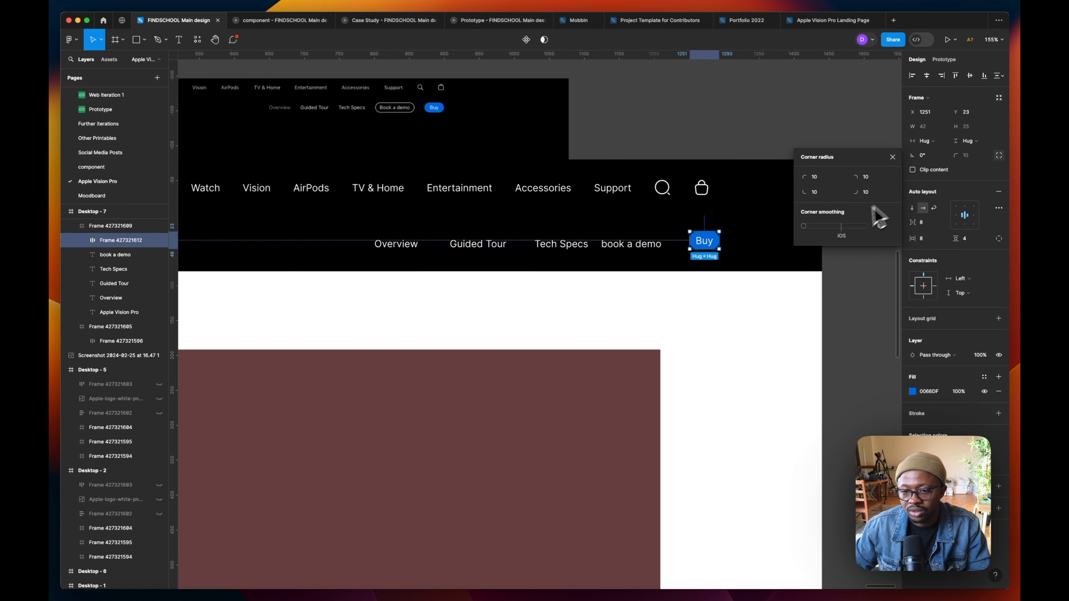
pyautogui.moveTo(818, 230); pyautogui.dragTo(841, 239)
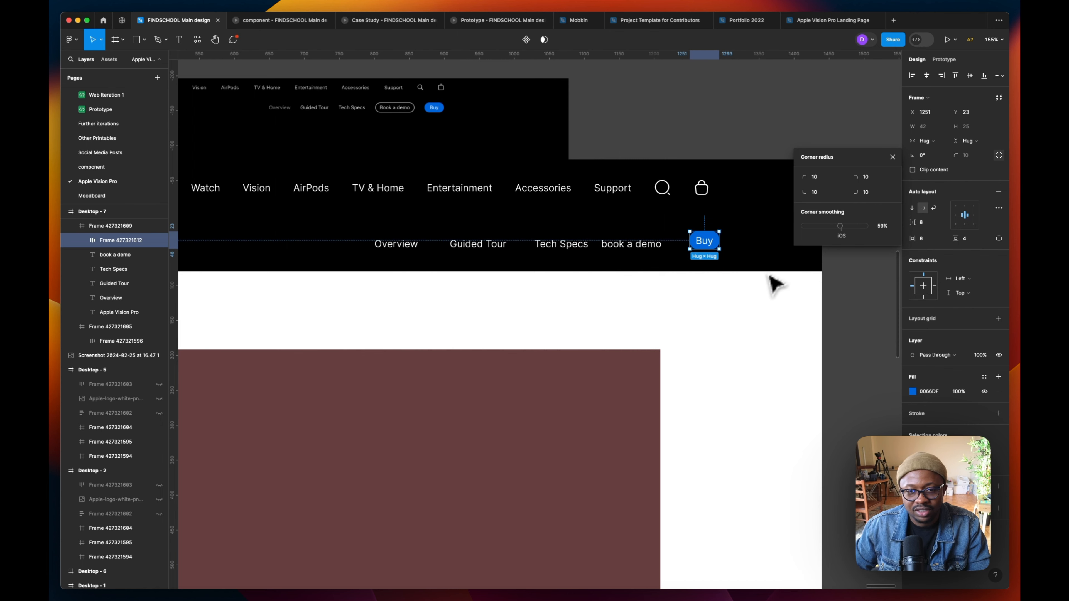
pyautogui.click(864, 286)
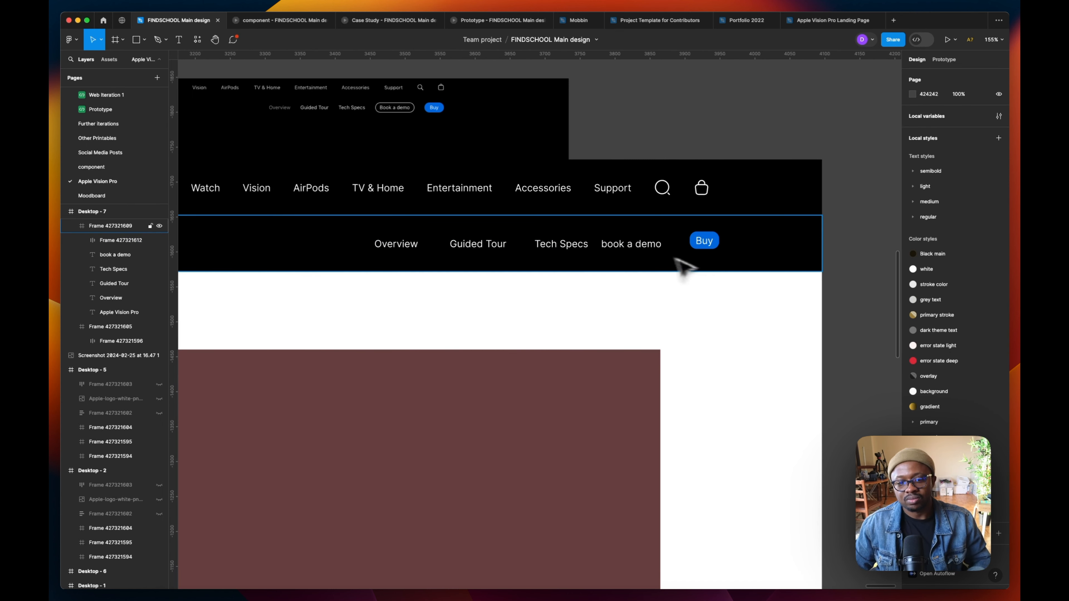
# - Capitalize the first letter of the "book a demo" text so it reads "Book a demo"
pyautogui.click(636, 248)
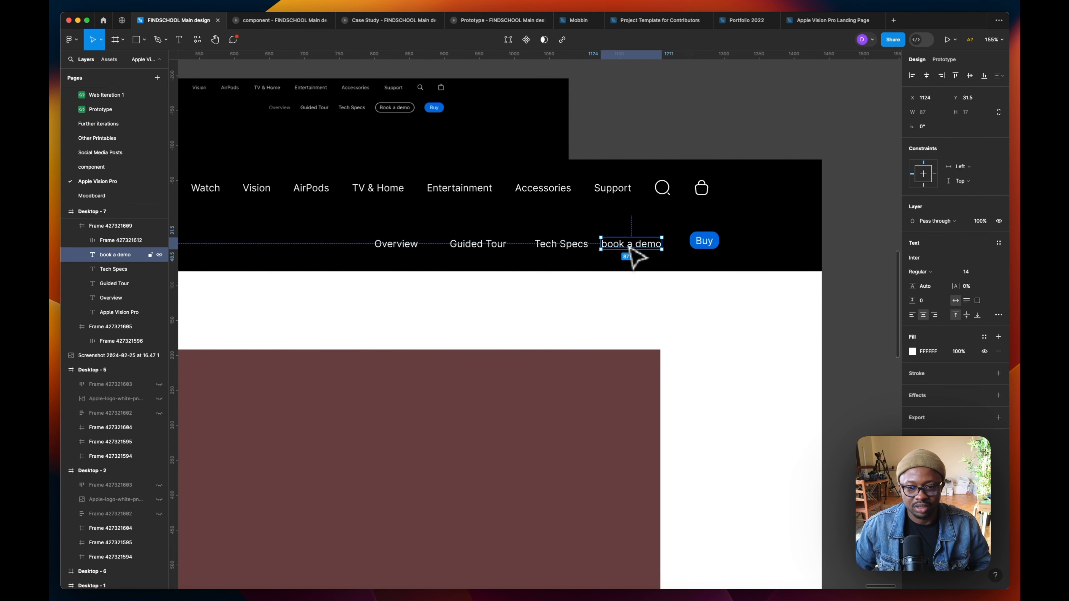
pyautogui.doubleClick(608, 244)
pyautogui.click(607, 244)
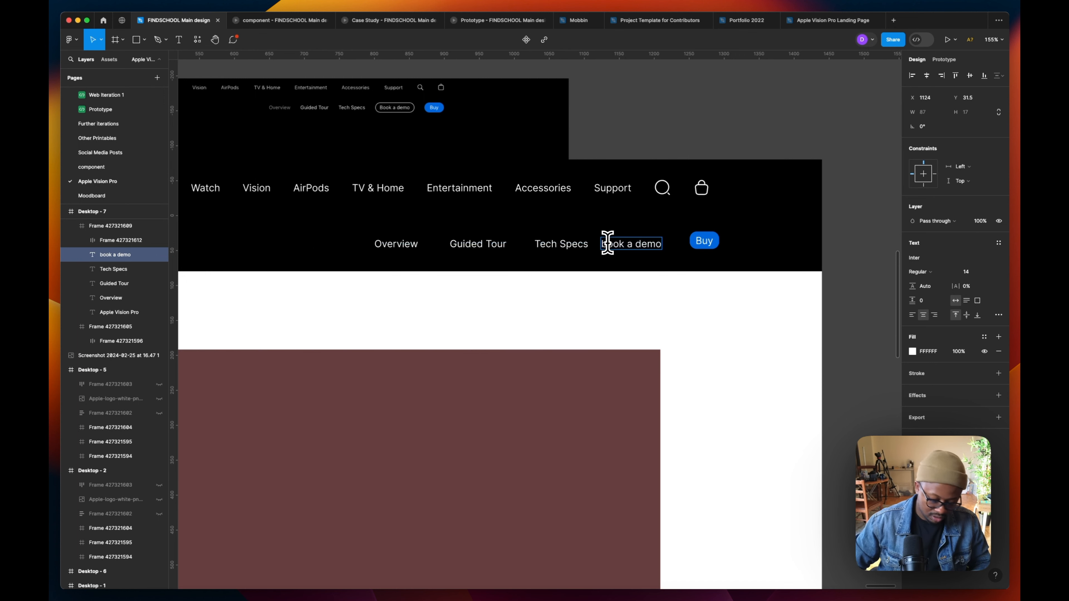
pyautogui.press('Delete')
pyautogui.write('B')
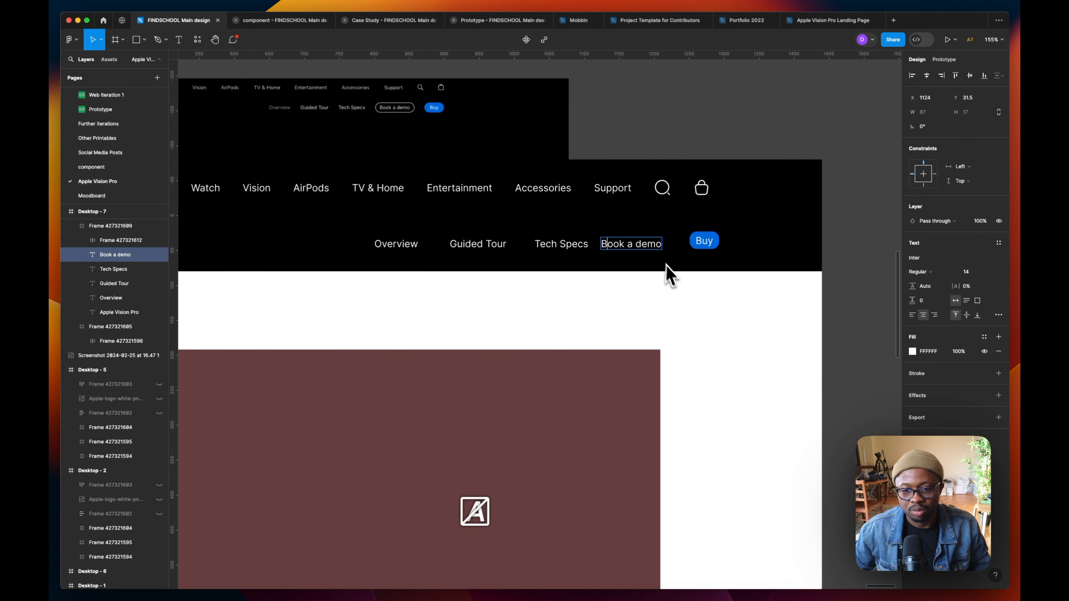
pyautogui.press('Escape')
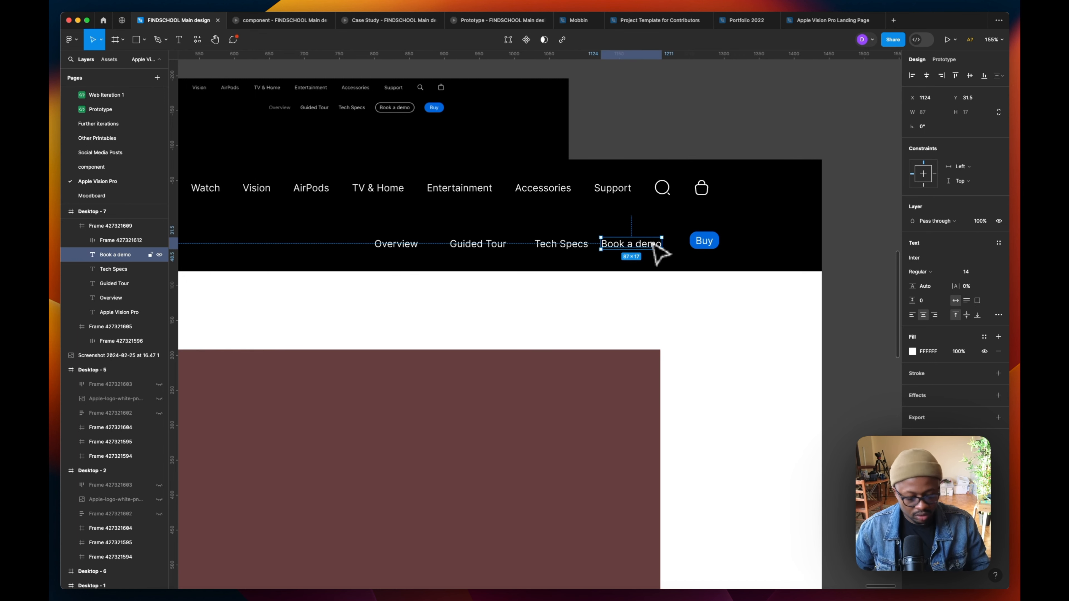
# - Wrap the "Book a demo" text in an auto layout frame and give the frame a white fill
pyautogui.hotkey('shift', 'a')
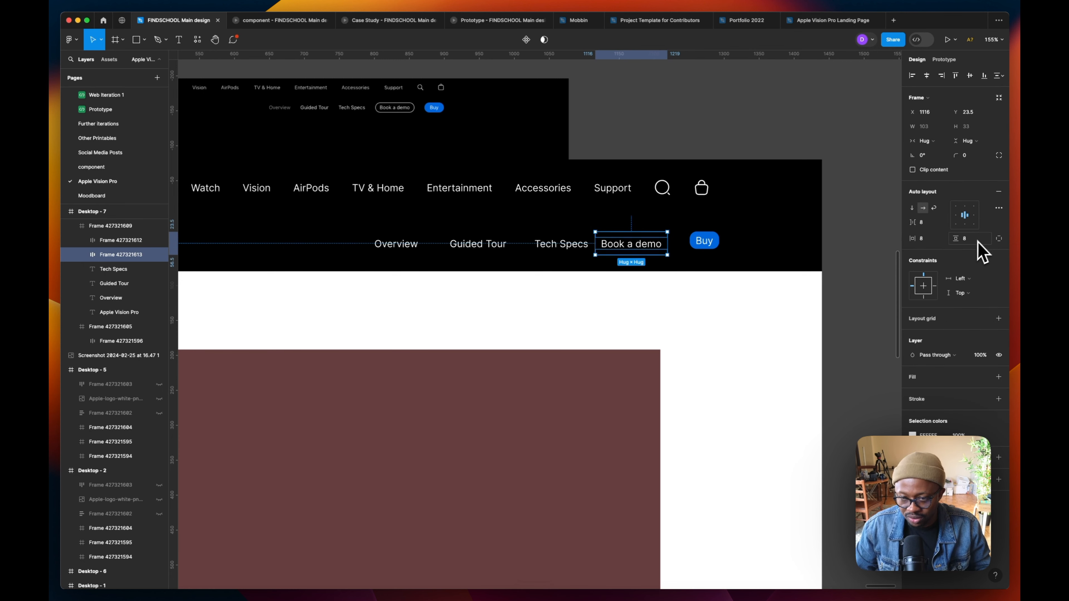
pyautogui.click(998, 377)
pyautogui.click(998, 155)
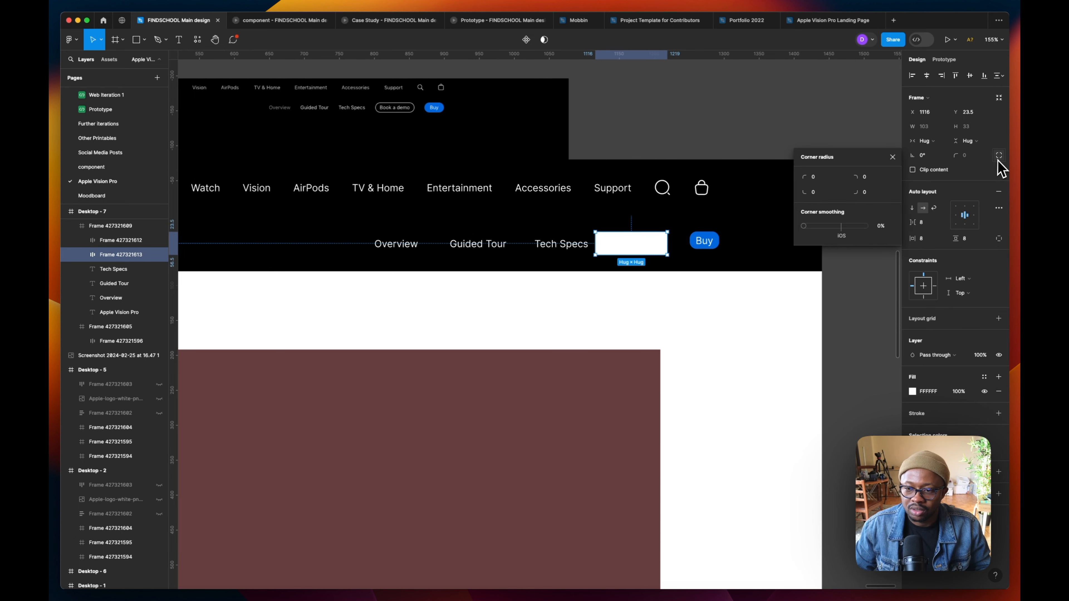
pyautogui.click(966, 141)
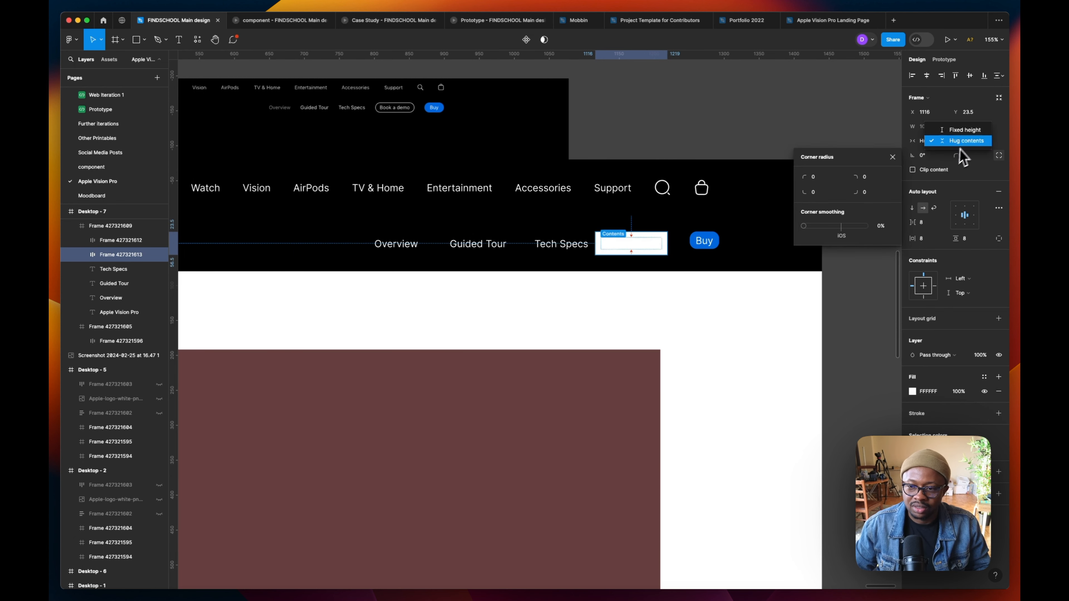
pyautogui.click(960, 152)
pyautogui.click(892, 157)
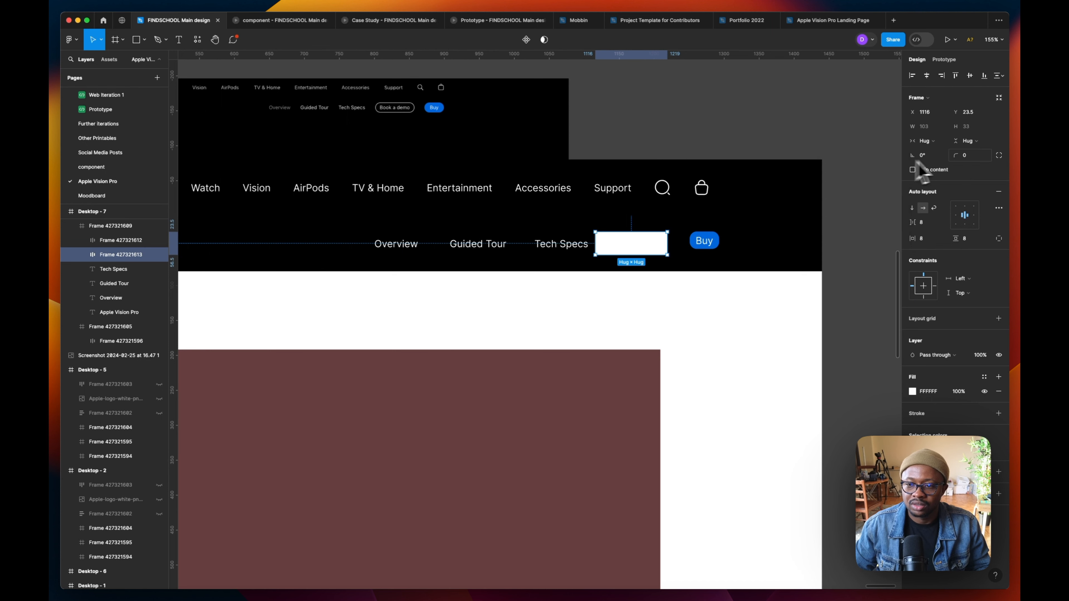
# - Try to round the "Book a demo" frame with a corner radius of 10 and 61% corner smoothing
pyautogui.click(963, 155)
pyautogui.write('10')
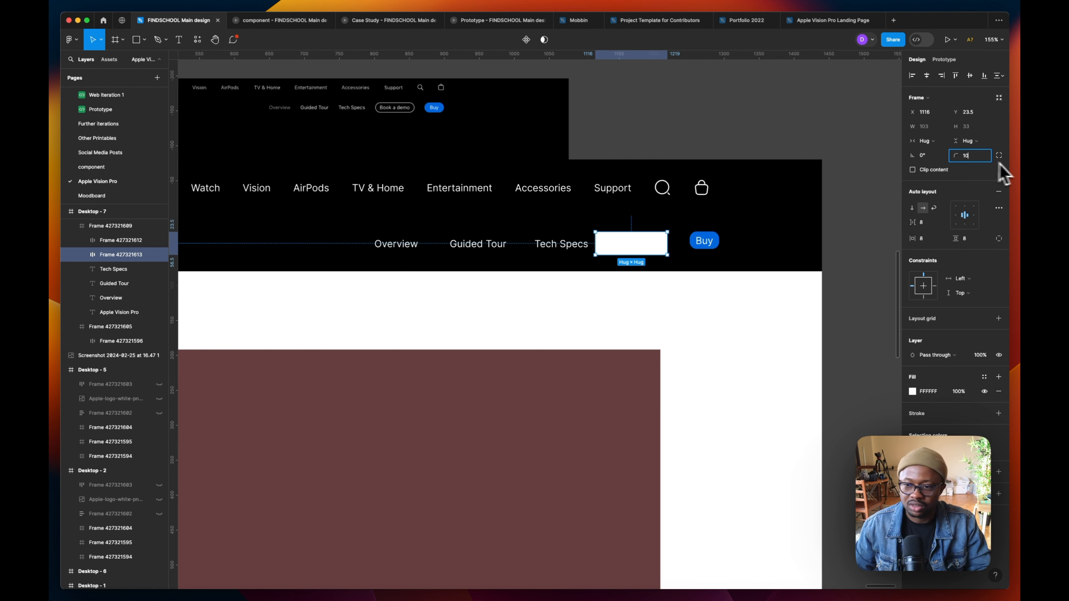
pyautogui.click(999, 155)
pyautogui.moveTo(804, 230); pyautogui.dragTo(842, 235)
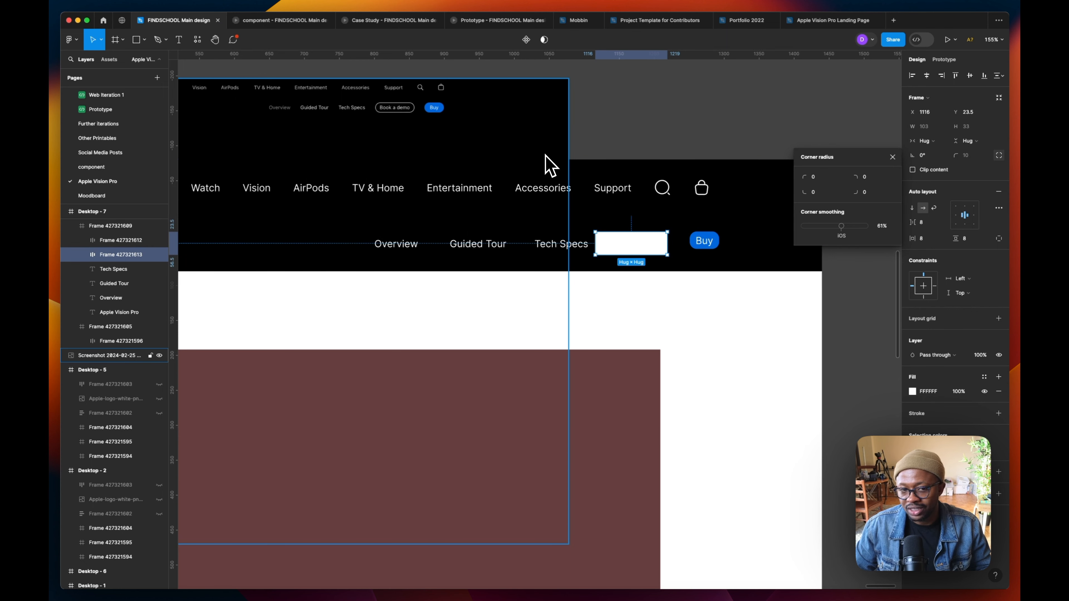
# - Add an inside stroke to the "Book a demo" frame, remove its fill and color the stroke white (FFFFFF)
pyautogui.click(999, 413)
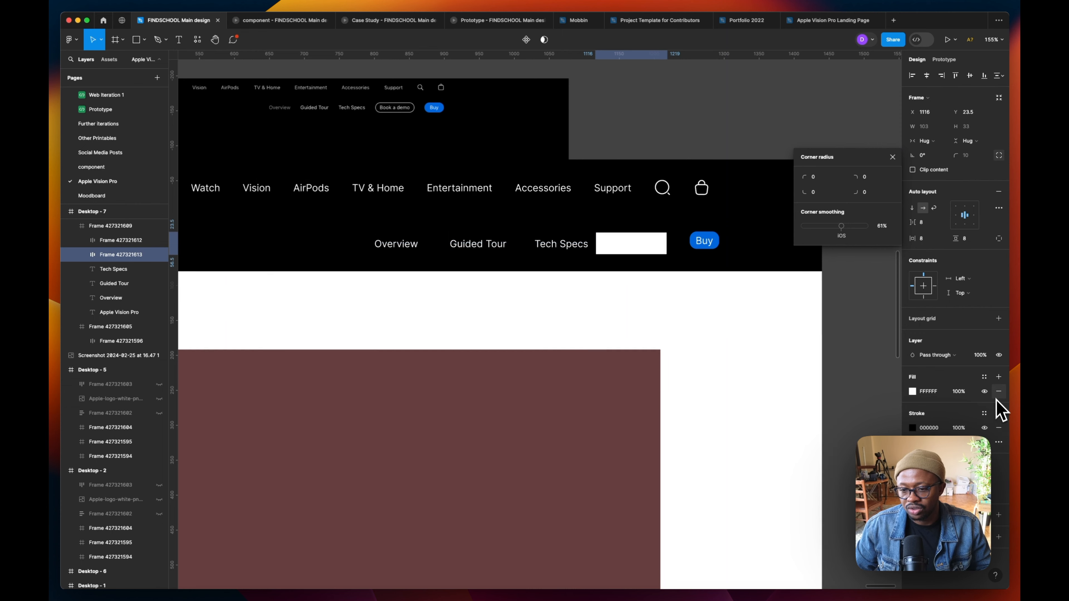
pyautogui.click(999, 391)
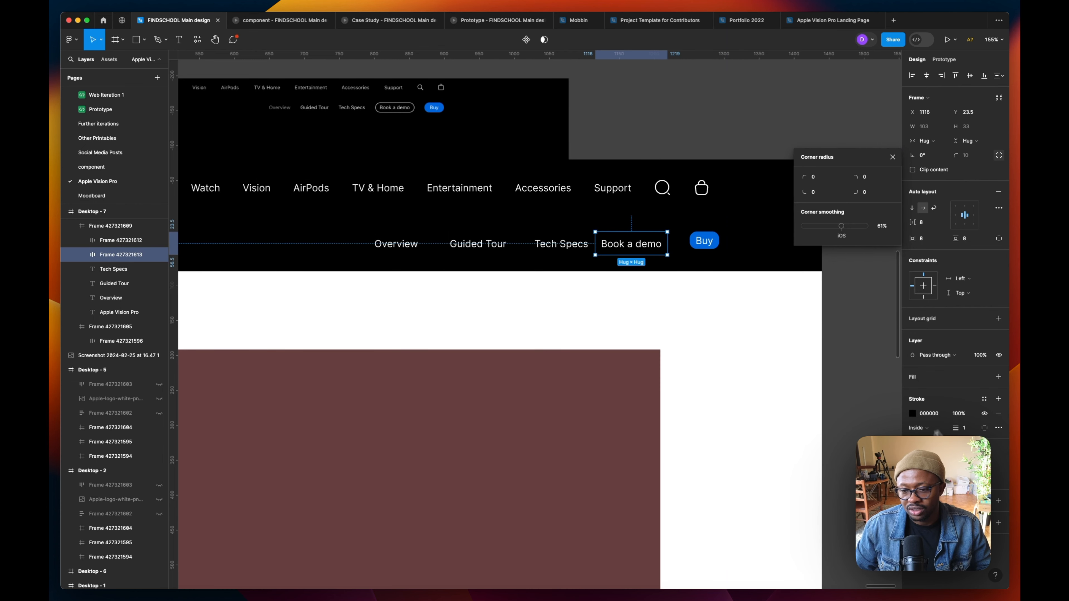
pyautogui.click(912, 413)
pyautogui.click(930, 413)
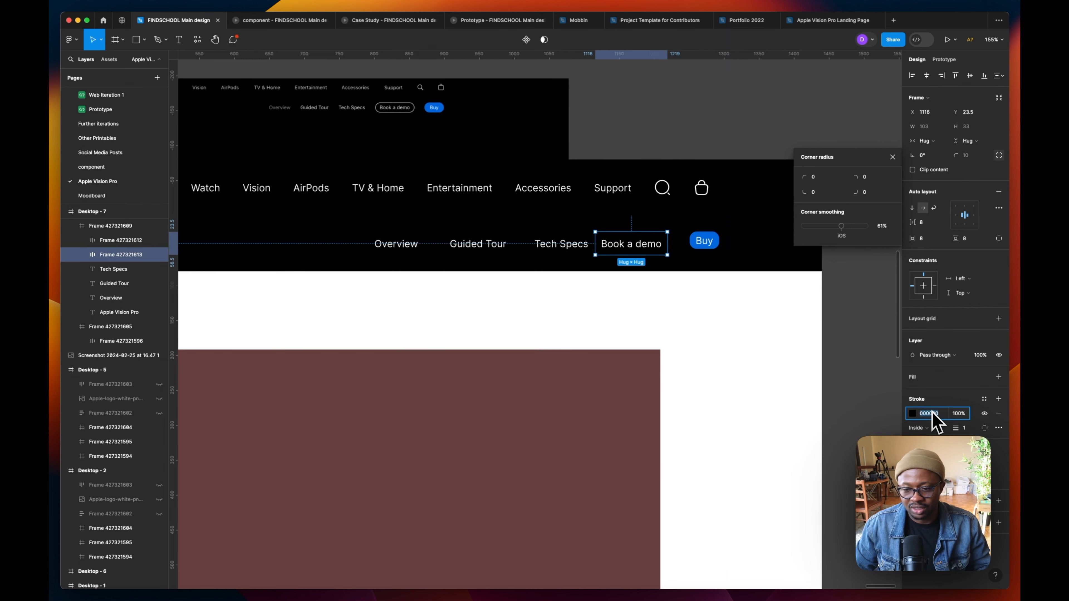
pyautogui.press('BackSpace')
pyautogui.write('fff')
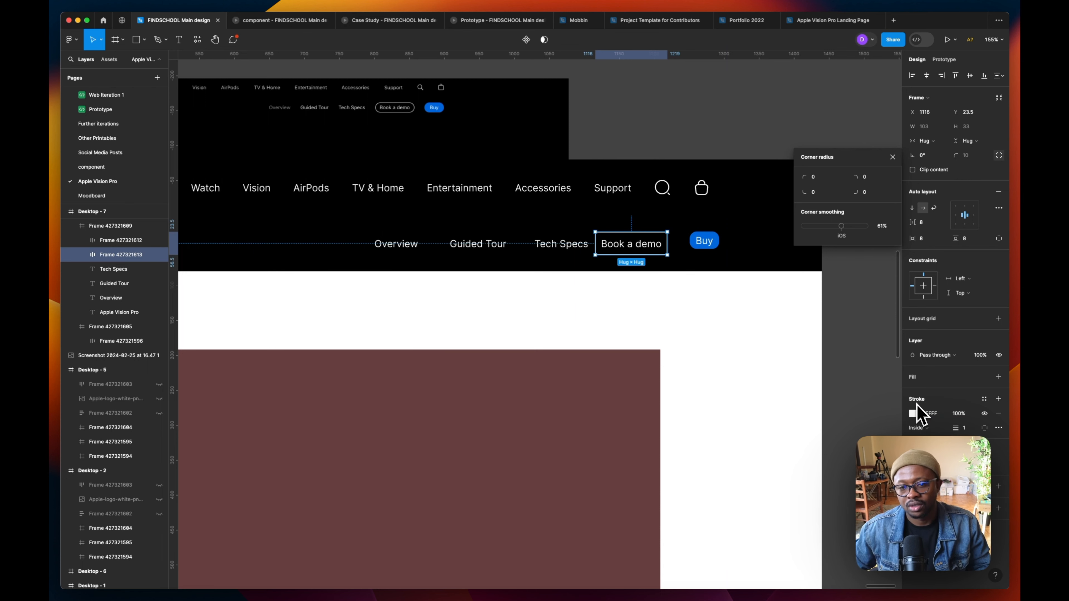
pyautogui.click(684, 265)
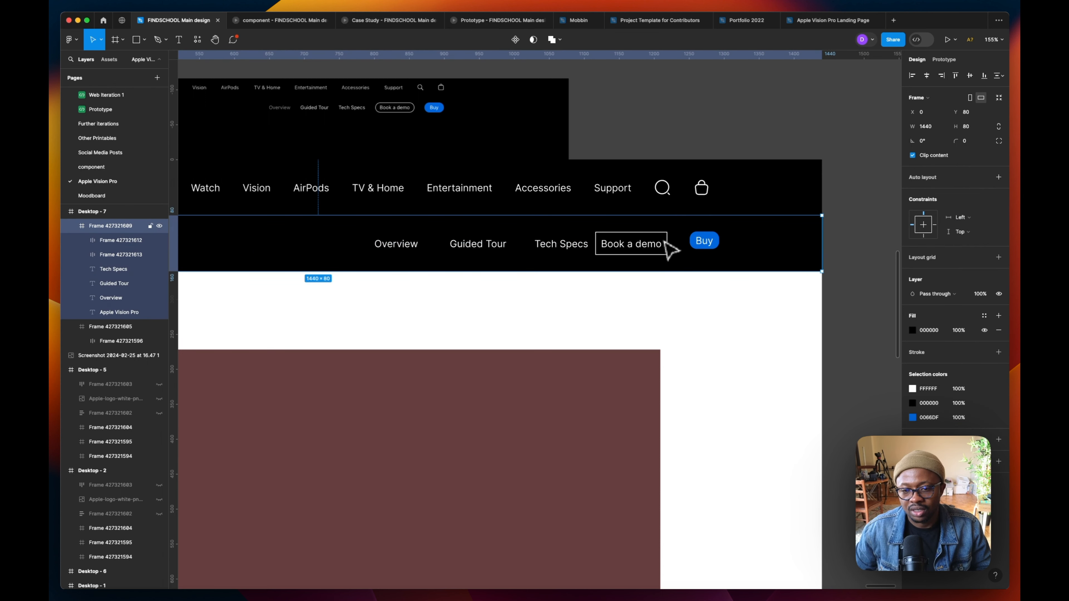
# - Try a corner radius of 10 on the "Book a demo" frame and lower its corner smoothing to 6%
pyautogui.click(674, 245)
pyautogui.click(973, 156)
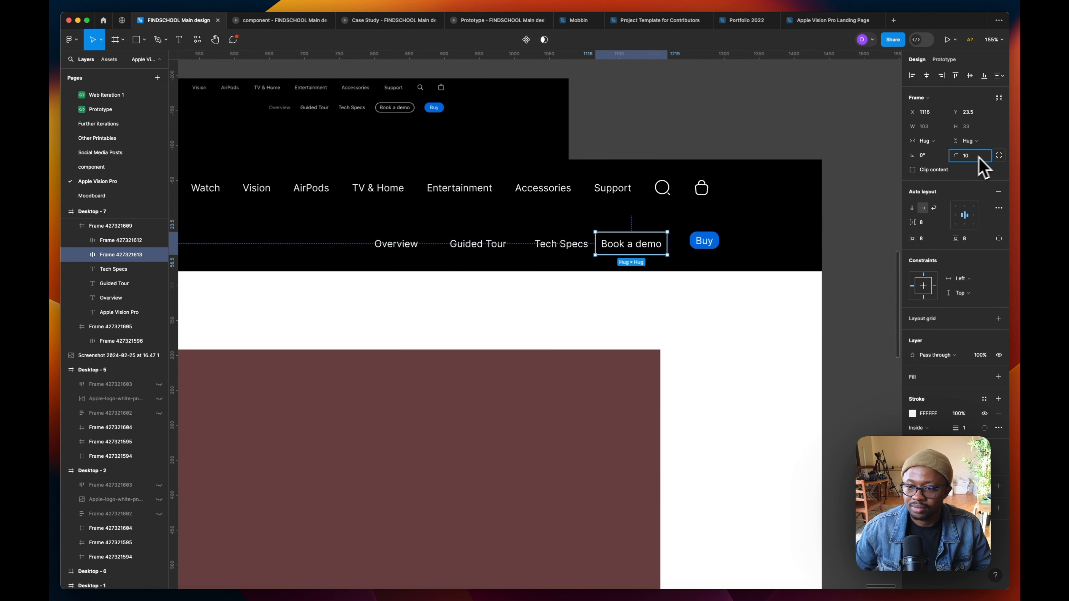
pyautogui.click(998, 156)
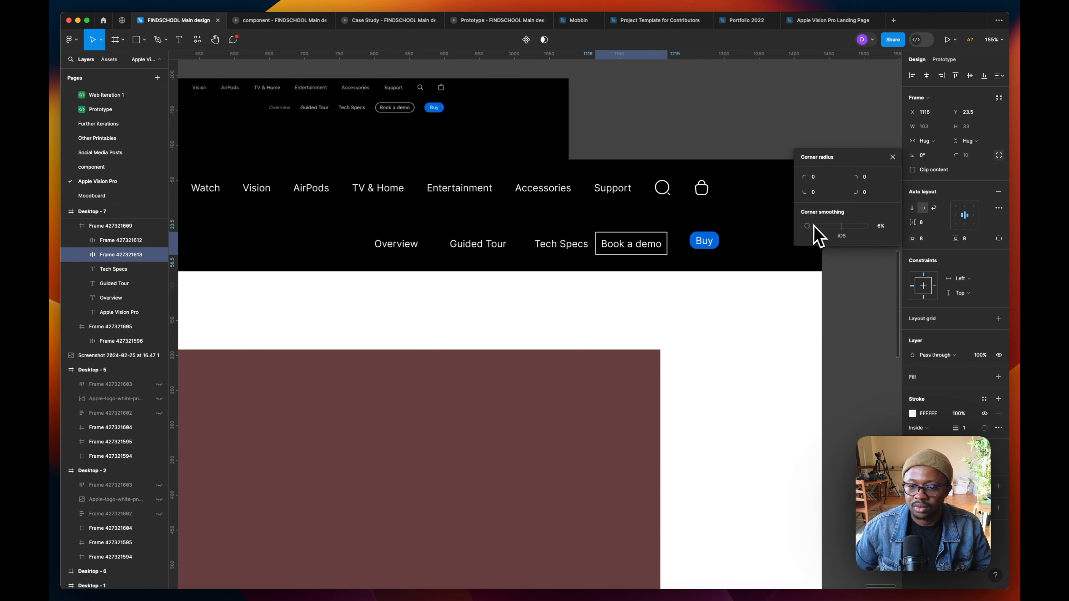
# - Expand the "Book a demo" and Buy button frames in the layer list and compare their nested text layers
pyautogui.click(82, 255)
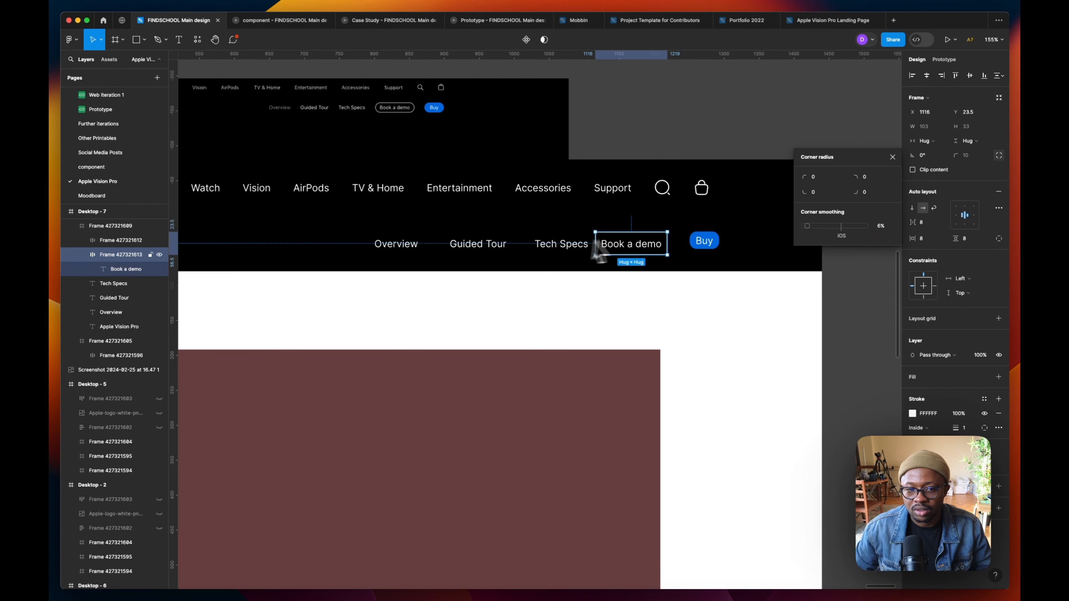
pyautogui.click(676, 260)
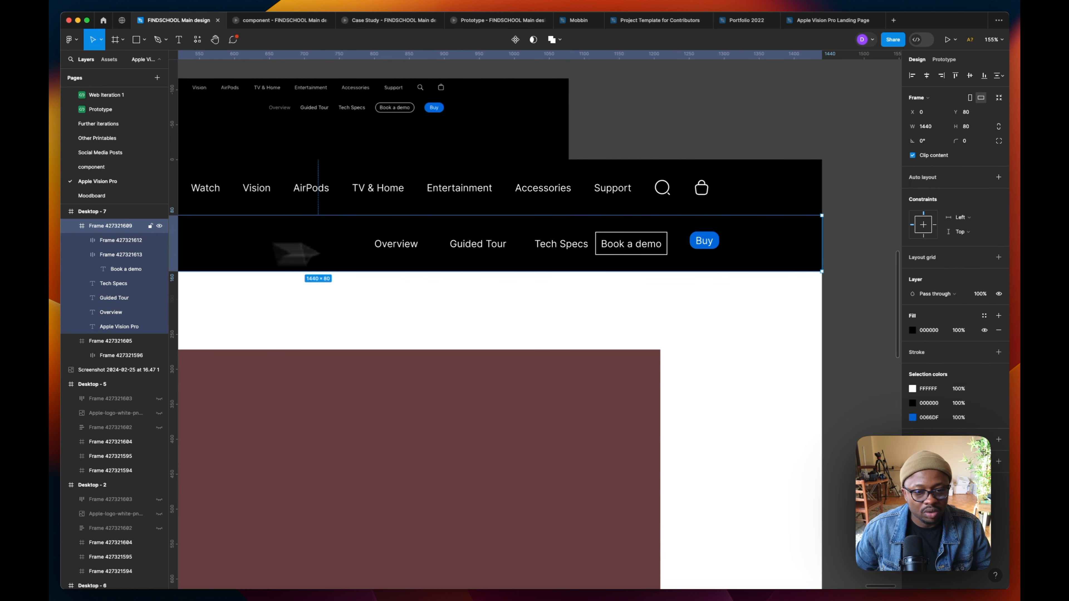
pyautogui.click(664, 253)
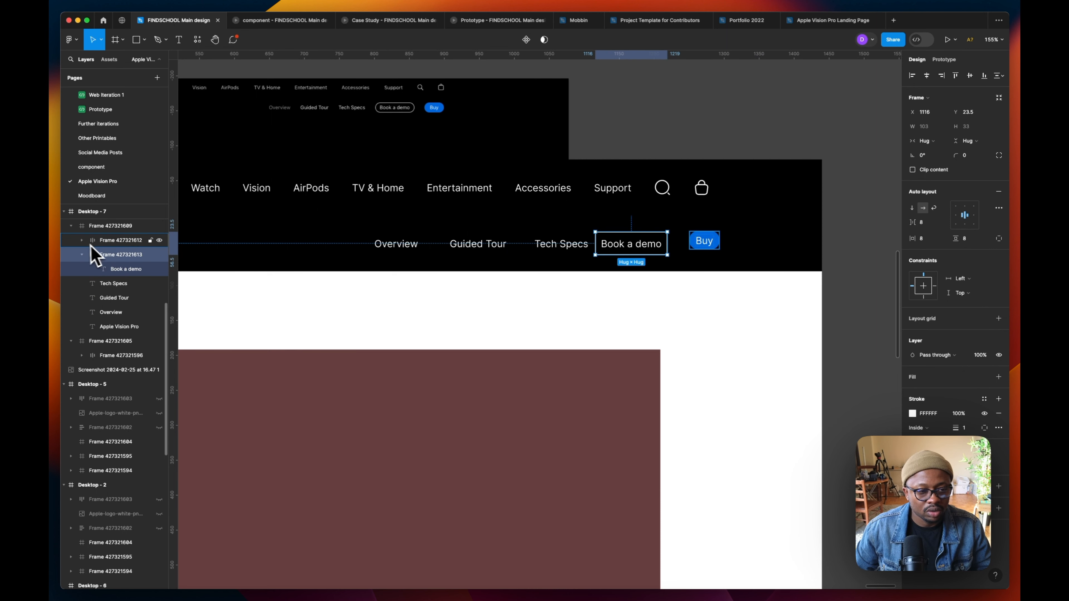
pyautogui.click(82, 241)
pyautogui.click(107, 254)
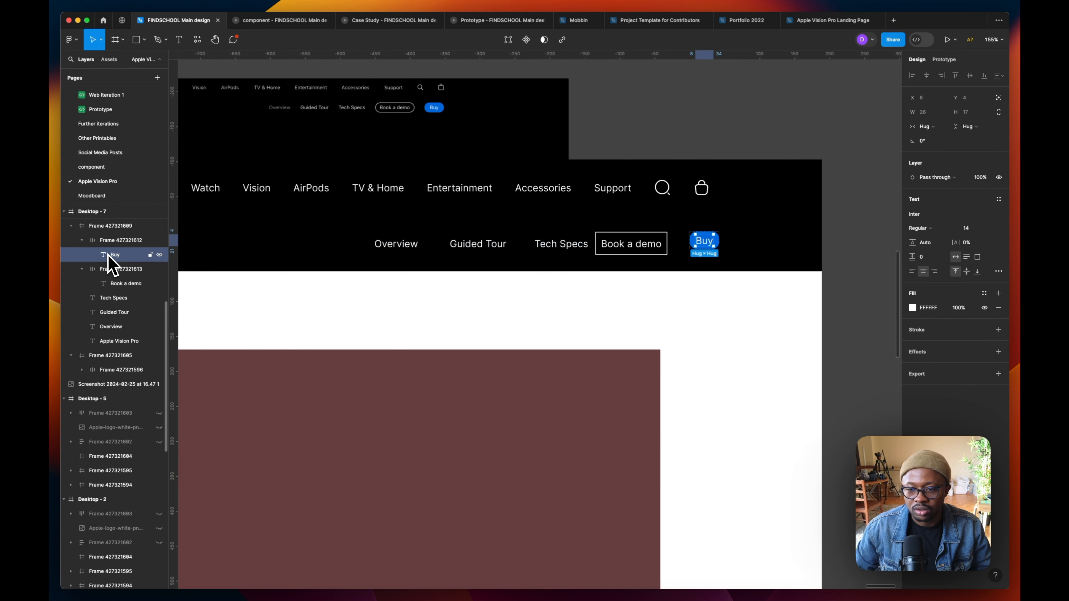
pyautogui.click(114, 270)
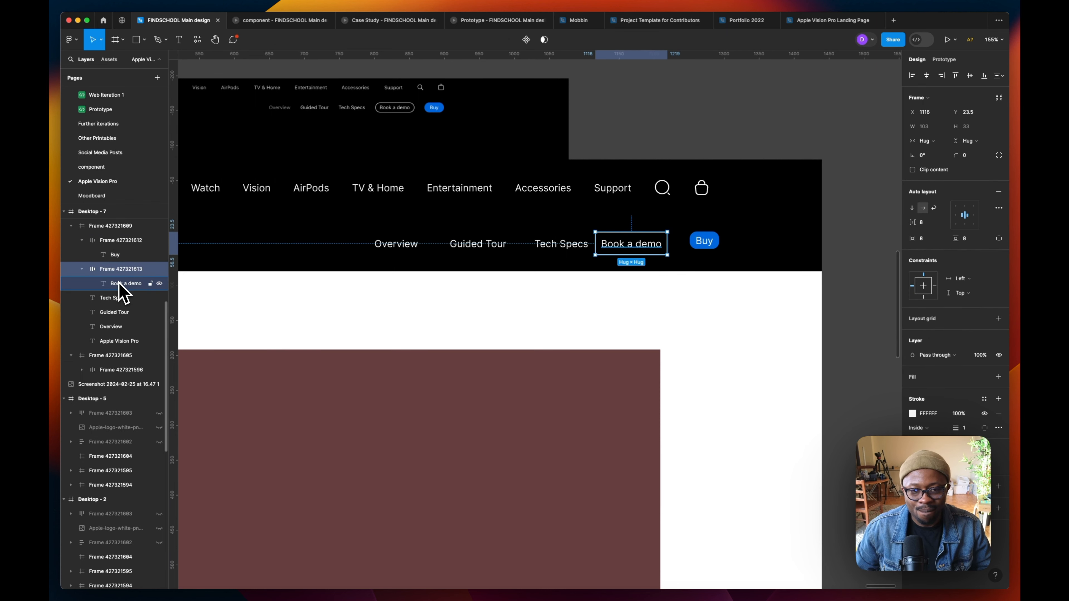
pyautogui.click(120, 286)
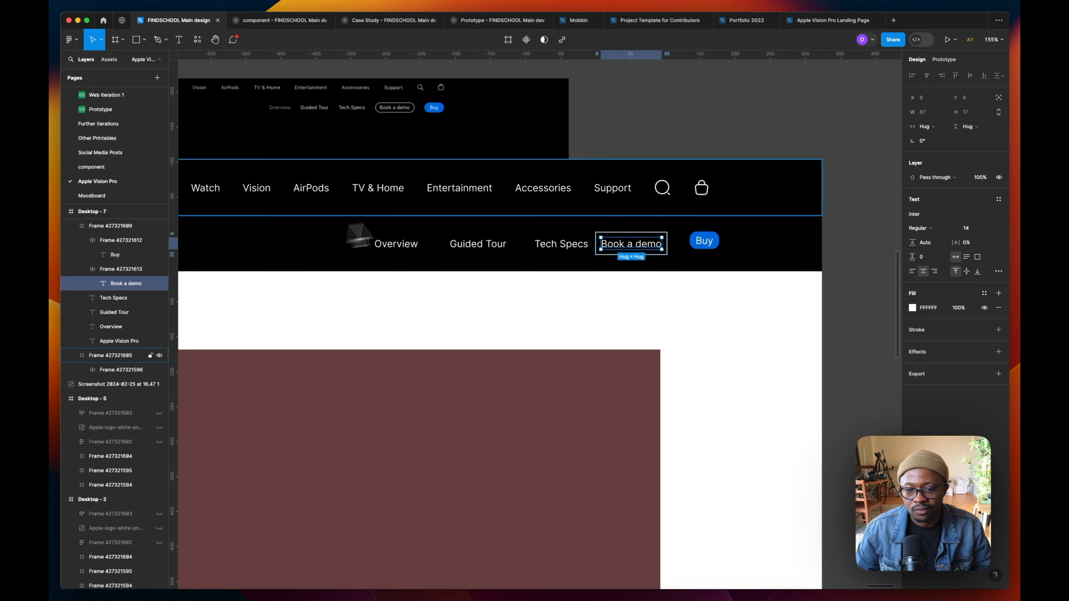
# - Set the outlined "Book a demo" frame's corner radius to 10
pyautogui.click(610, 242)
pyautogui.scroll(5, 637, 236)
pyautogui.scroll(5, 725, 231)
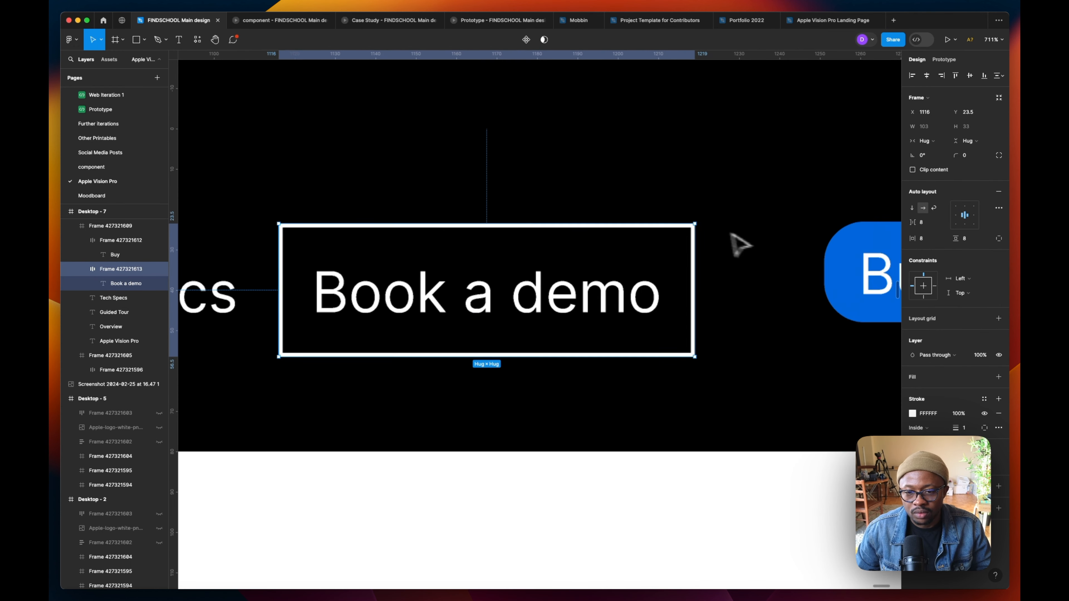
pyautogui.click(975, 158)
pyautogui.write('10')
pyautogui.press('Return')
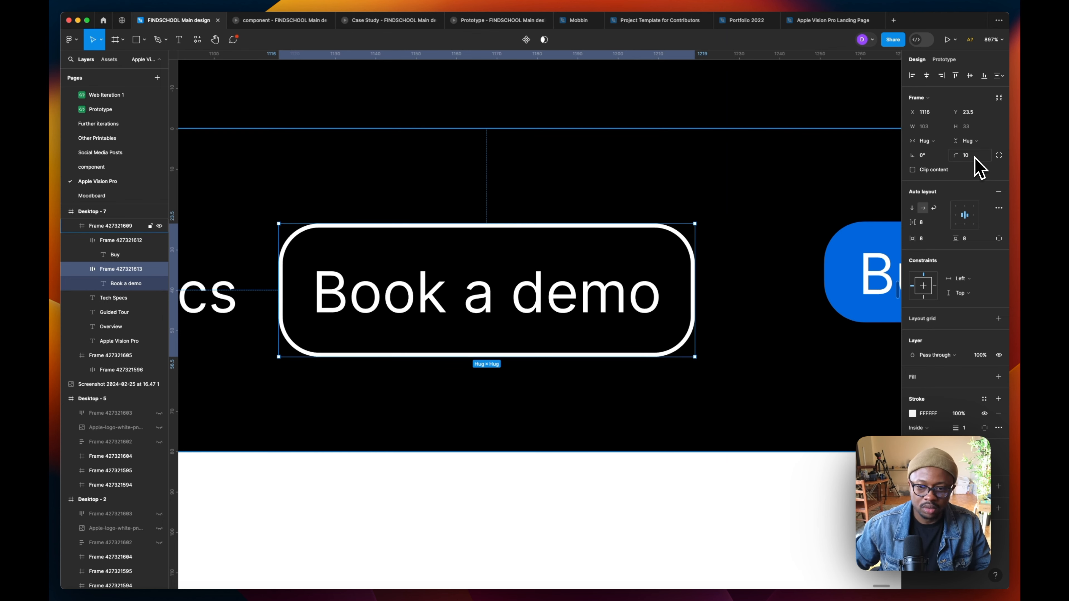
# - Set the vertical padding of the outlined "Book a demo" frame to 4
pyautogui.scroll(-5, 477, 210)
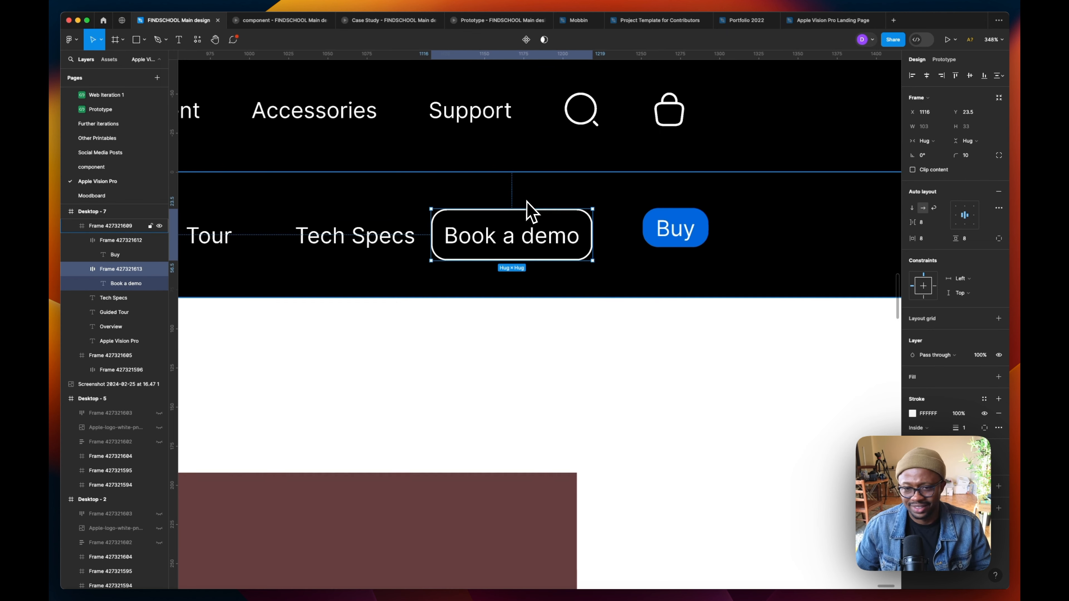
pyautogui.scroll(-4, 613, 234)
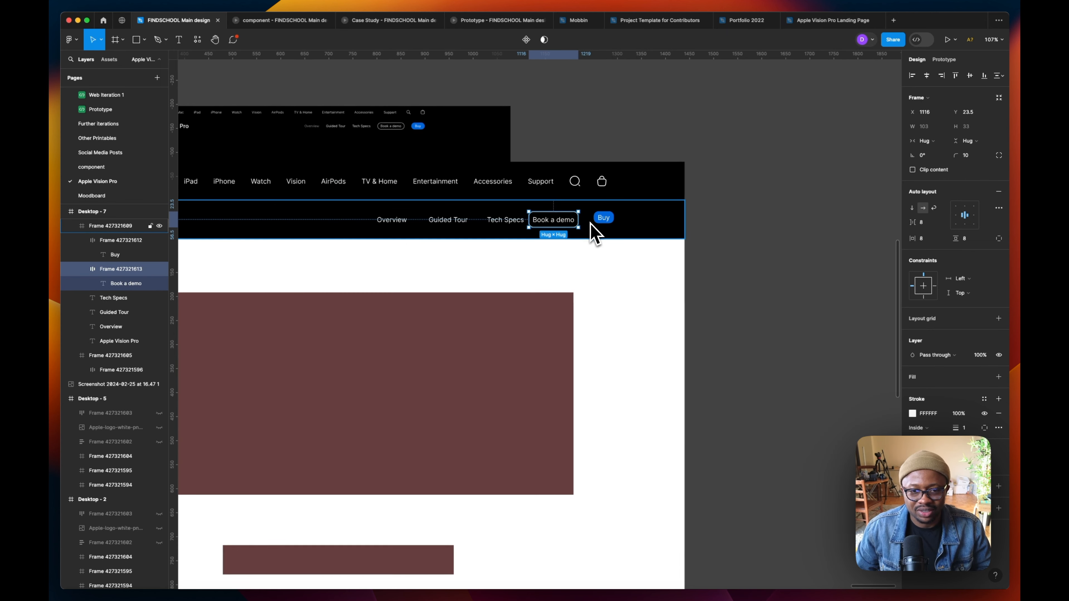
pyautogui.click(982, 239)
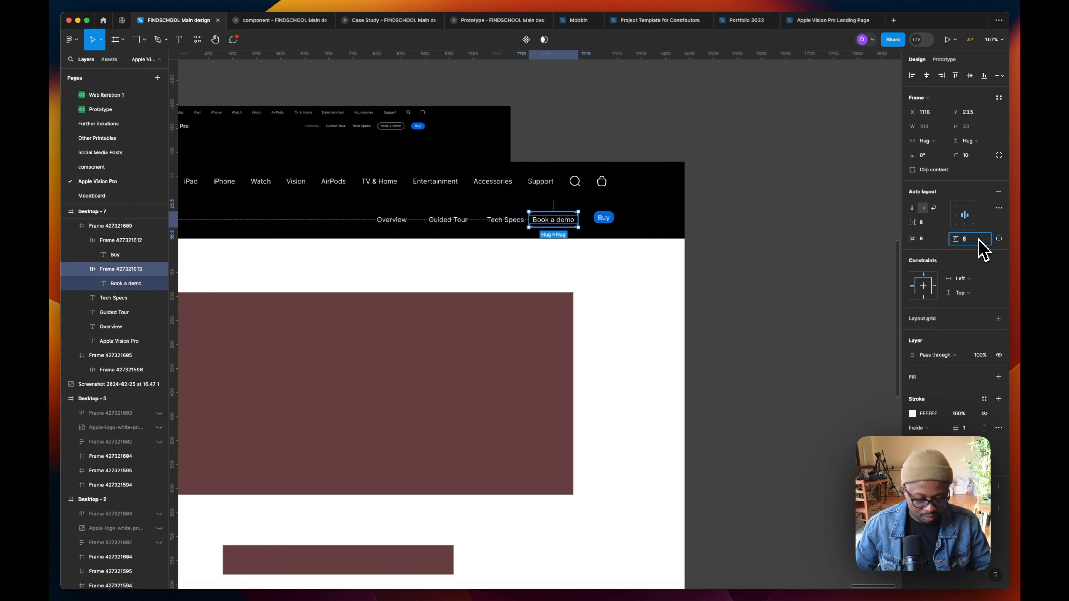
pyautogui.press('Return')
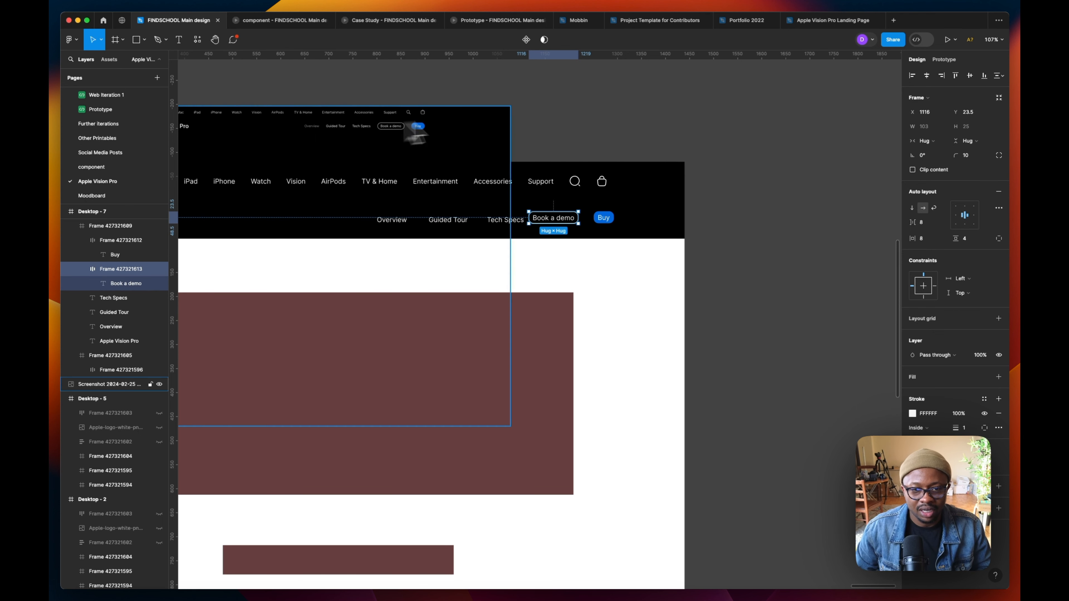
# - Recolor the "Overview" text to the grey 7C7C7C sampled from the same word in the reference screenshot
pyautogui.scroll(2, 379, 223)
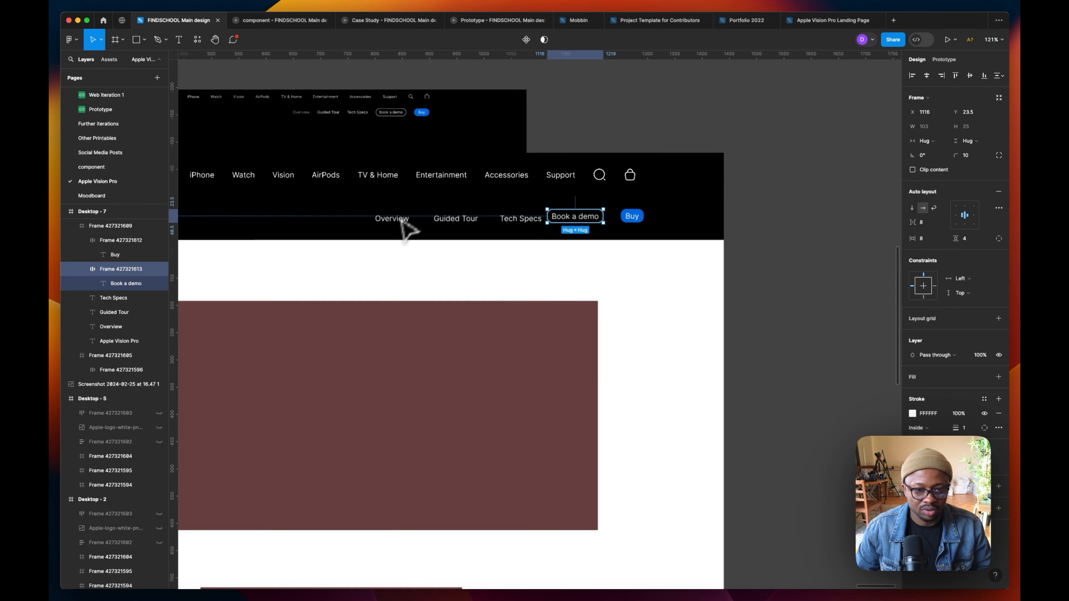
pyautogui.scroll(5, 316, 126)
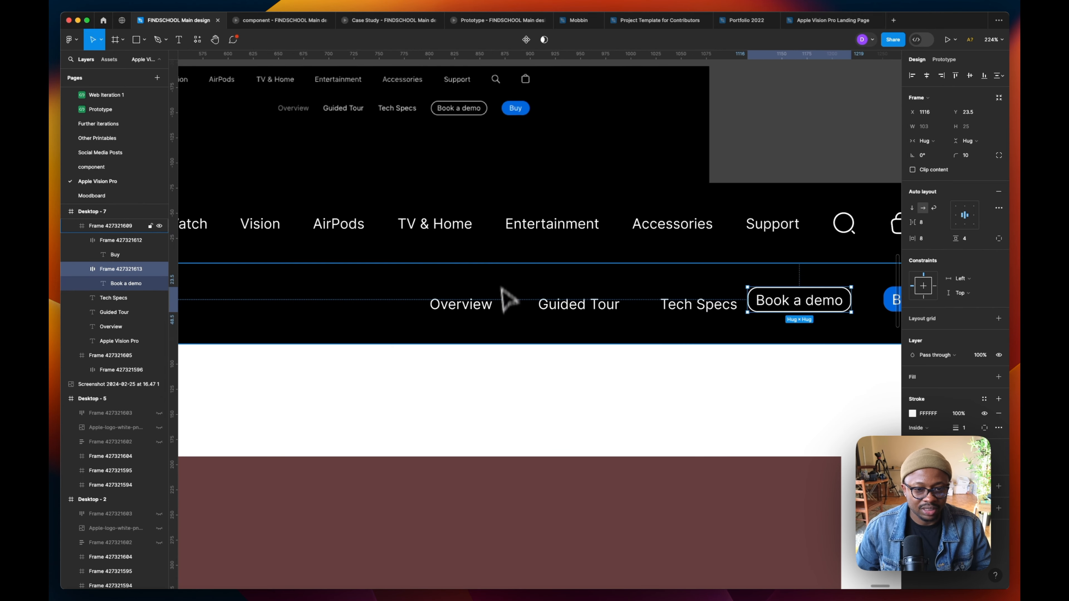
pyautogui.click(478, 311)
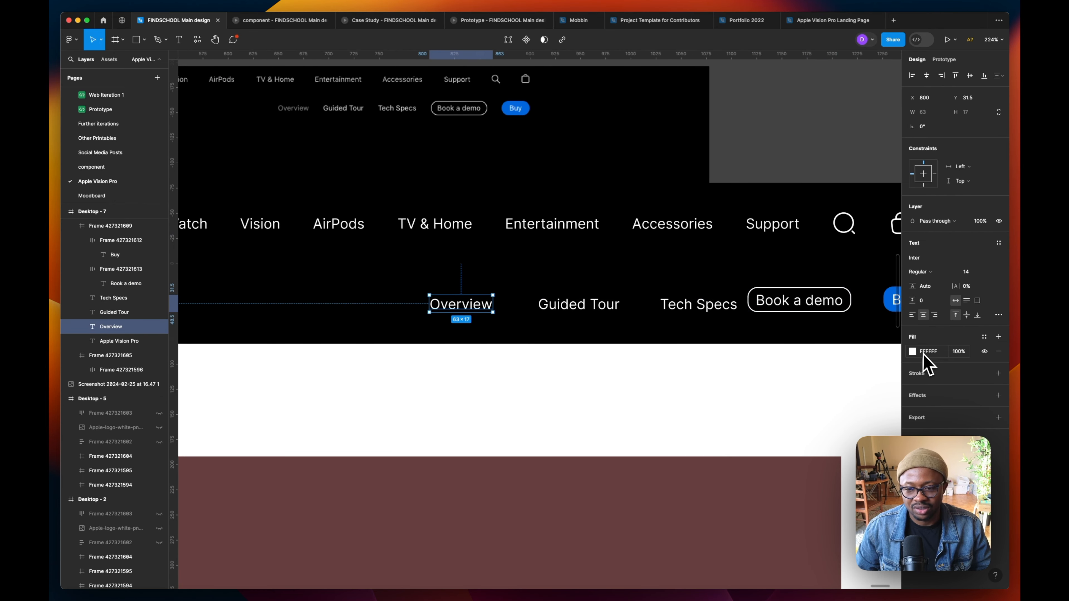
pyautogui.click(912, 351)
pyautogui.click(807, 482)
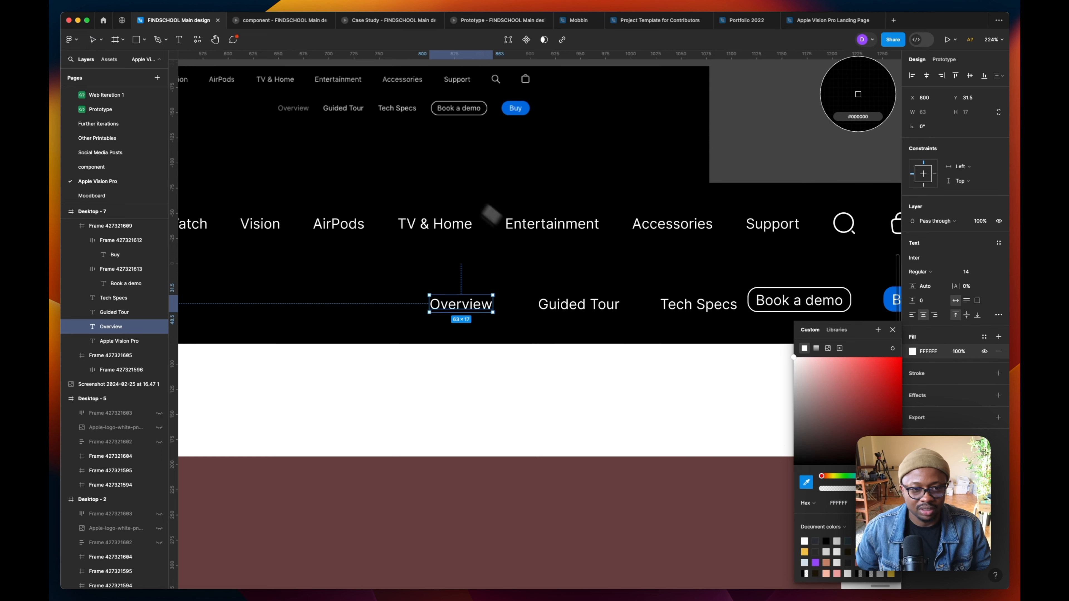
pyautogui.scroll(5, 273, 94)
pyautogui.scroll(10, 349, 164)
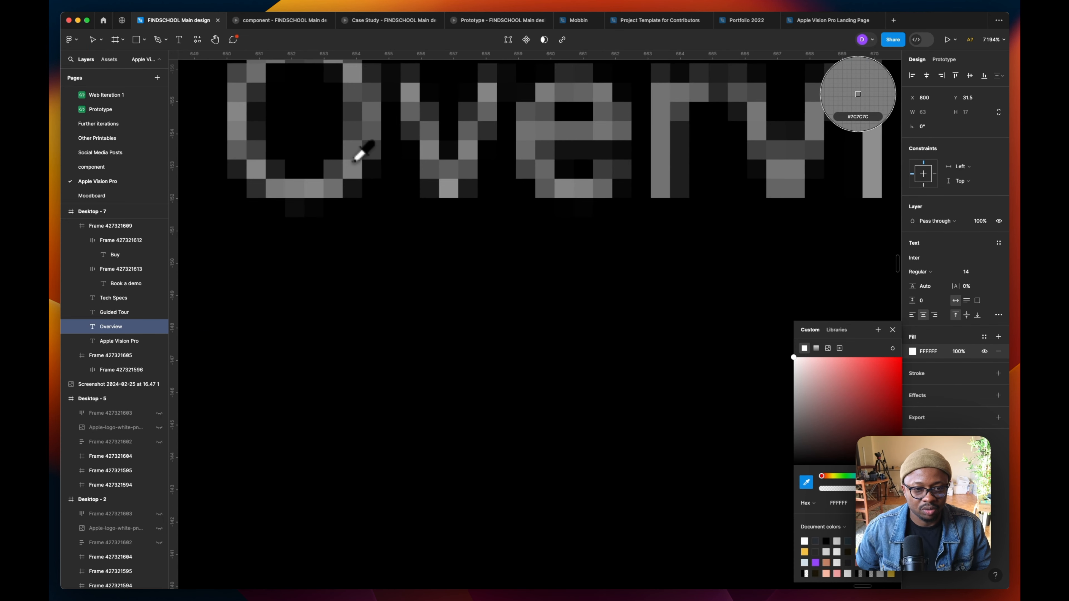
pyautogui.click(356, 169)
pyautogui.scroll(-15, 355, 168)
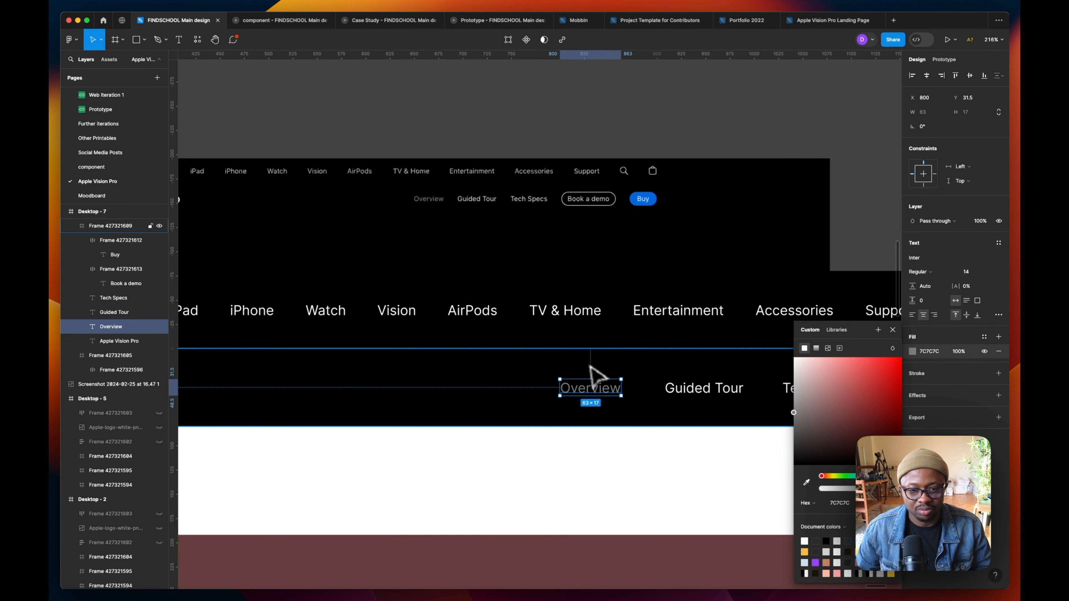
pyautogui.scroll(-2, 626, 382)
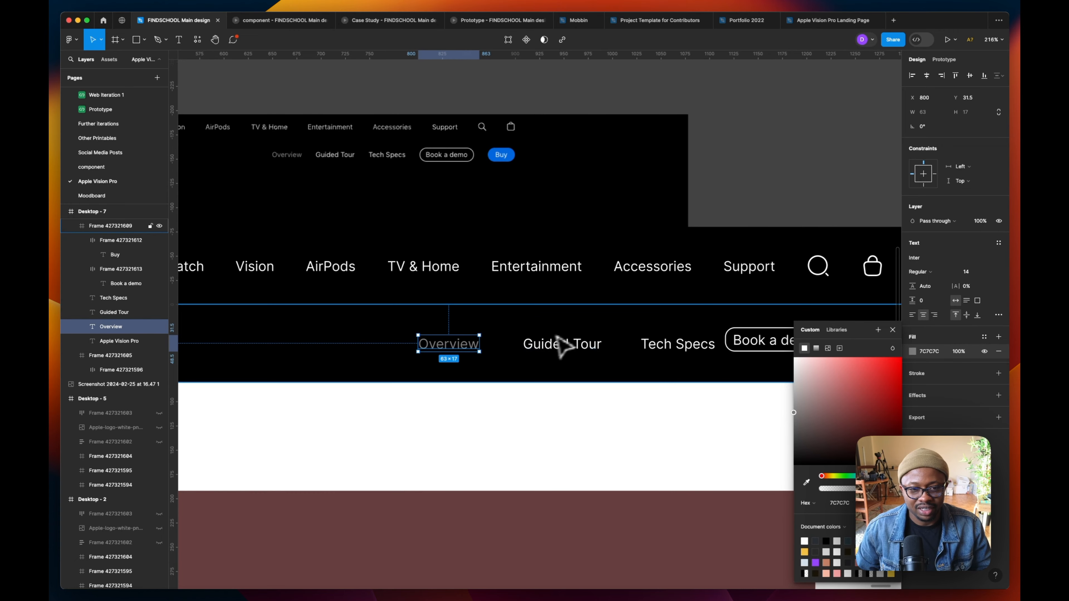
pyautogui.scroll(-3, 673, 347)
pyautogui.press('Escape')
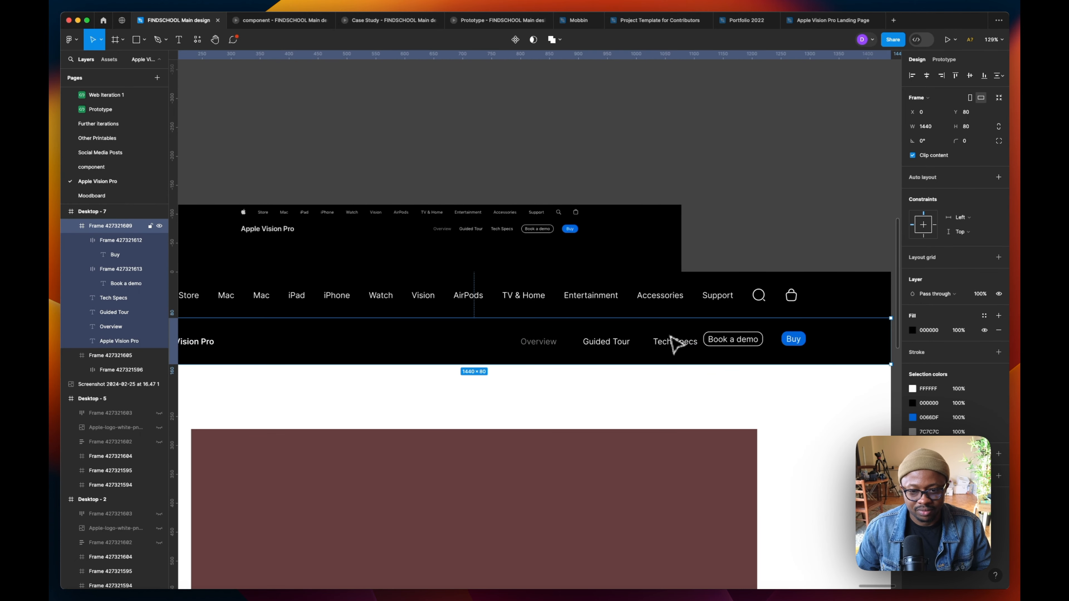
# - Group Overview, Guided Tour, Tech Specs, "Book a demo" and Buy into one horizontal auto layout frame
pyautogui.scroll(-2, 675, 350)
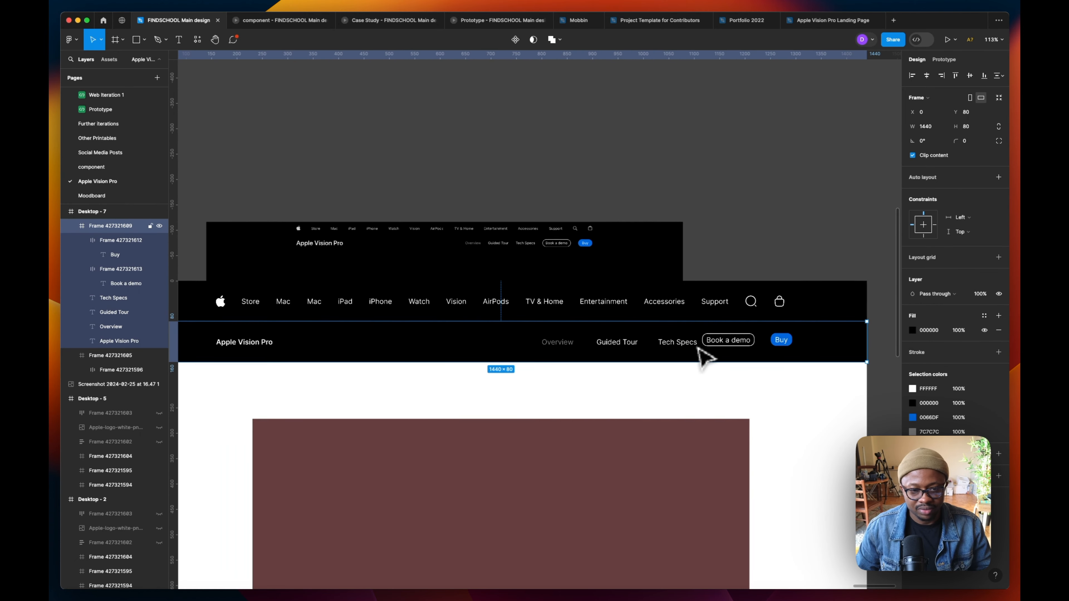
pyautogui.click(556, 346)
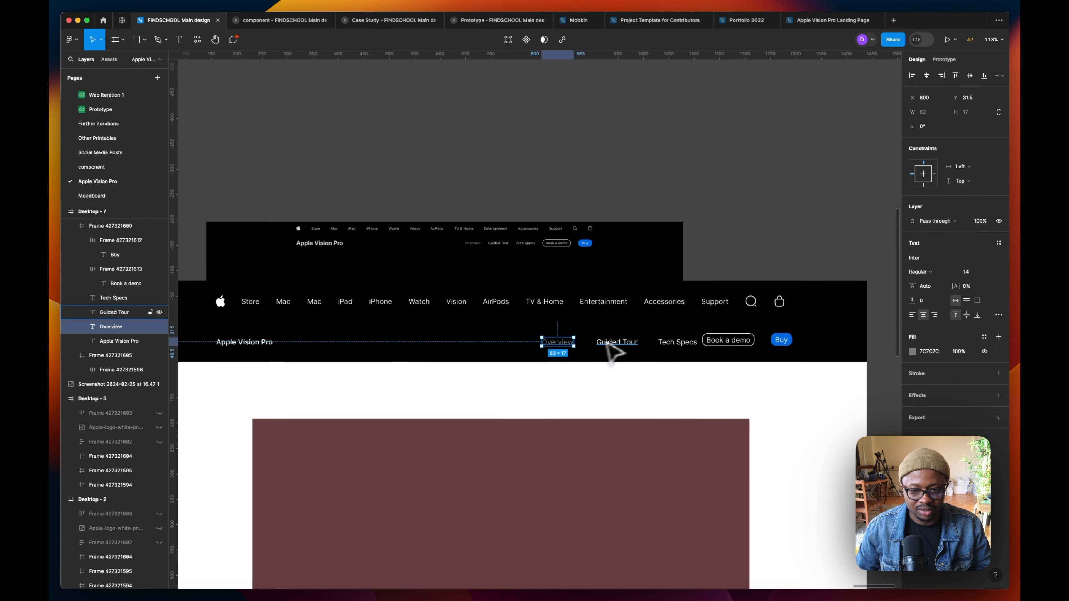
pyautogui.keyDown('shift'); pyautogui.click(627, 345); pyautogui.keyUp('shift')
pyautogui.keyDown('shift'); pyautogui.click(678, 342); pyautogui.keyUp('shift')
pyautogui.keyDown('shift'); pyautogui.click(732, 341); pyautogui.keyUp('shift')
pyautogui.keyDown('shift'); pyautogui.click(780, 341); pyautogui.keyUp('shift')
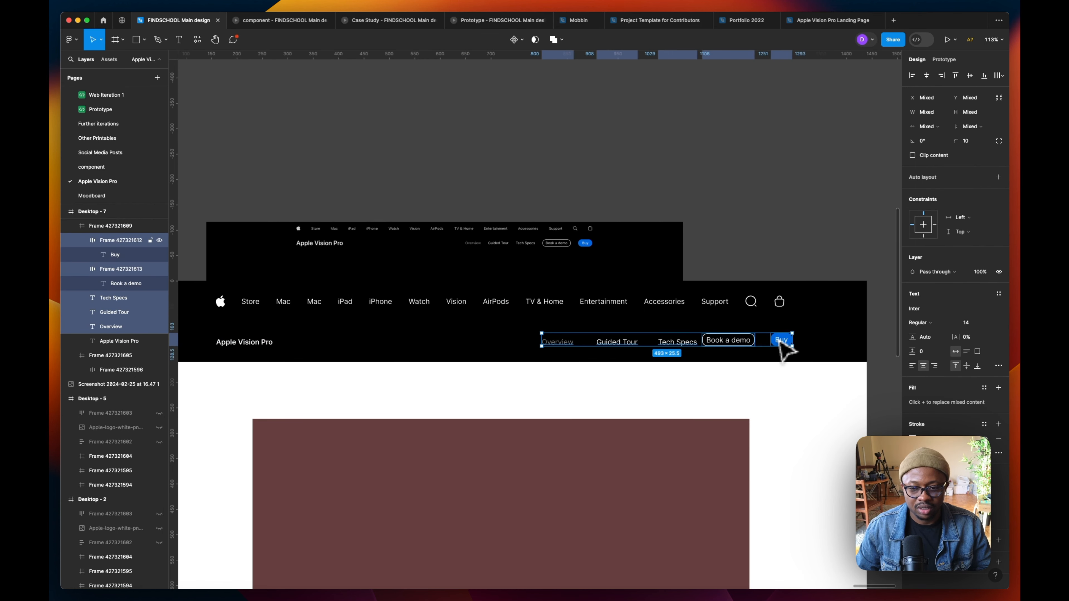
pyautogui.hotkey('shift', 'a')
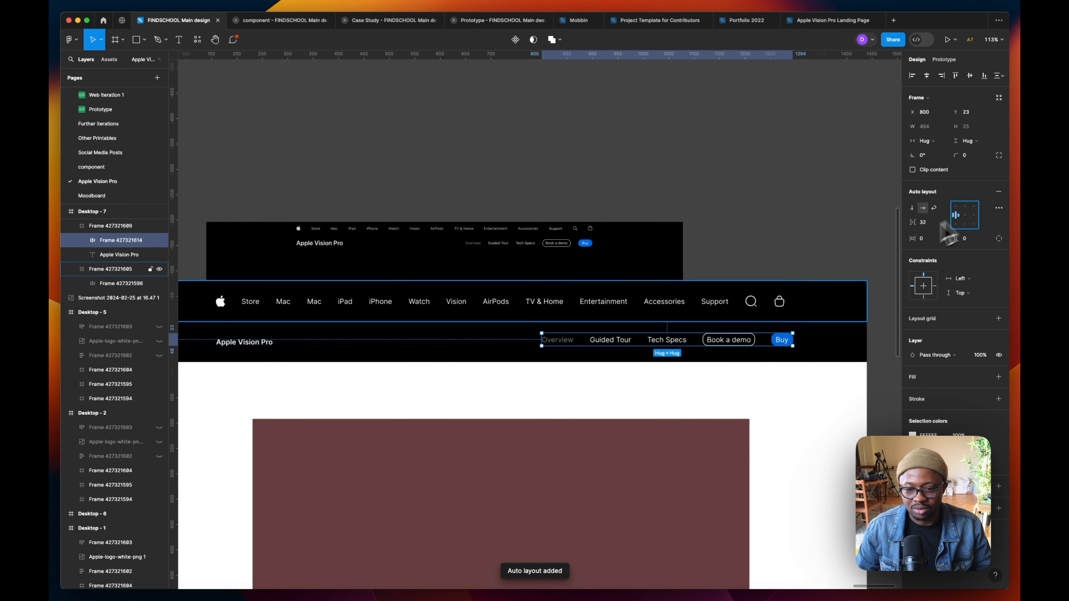
pyautogui.click(787, 252)
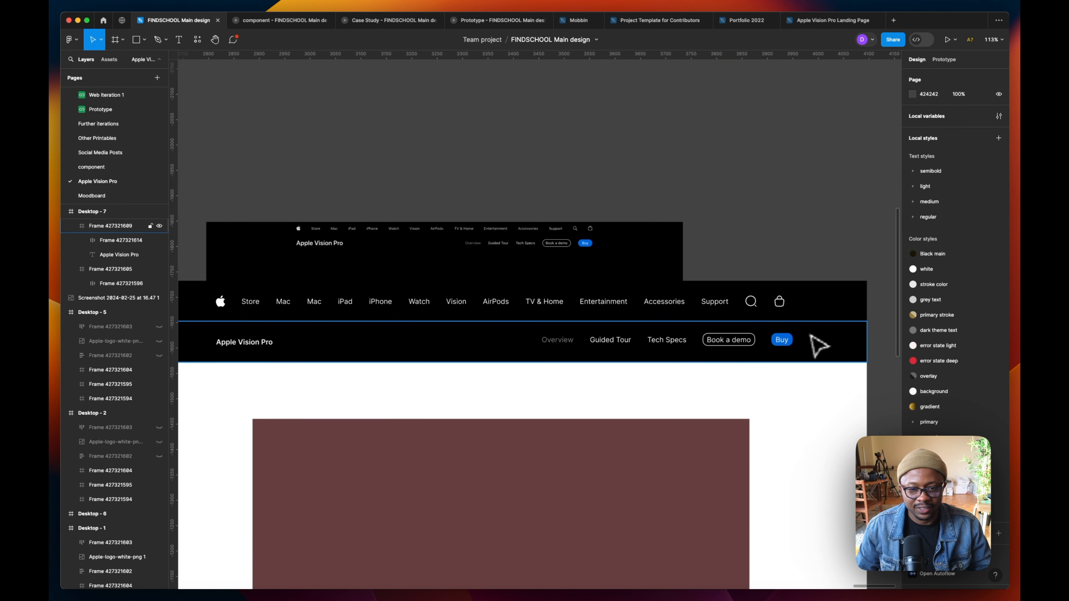
# - Delete the leftover navigation frame "Frame 427321611" lying on the canvas beside Desktop - 7
pyautogui.scroll(3, 798, 354)
pyautogui.scroll(2, 797, 353)
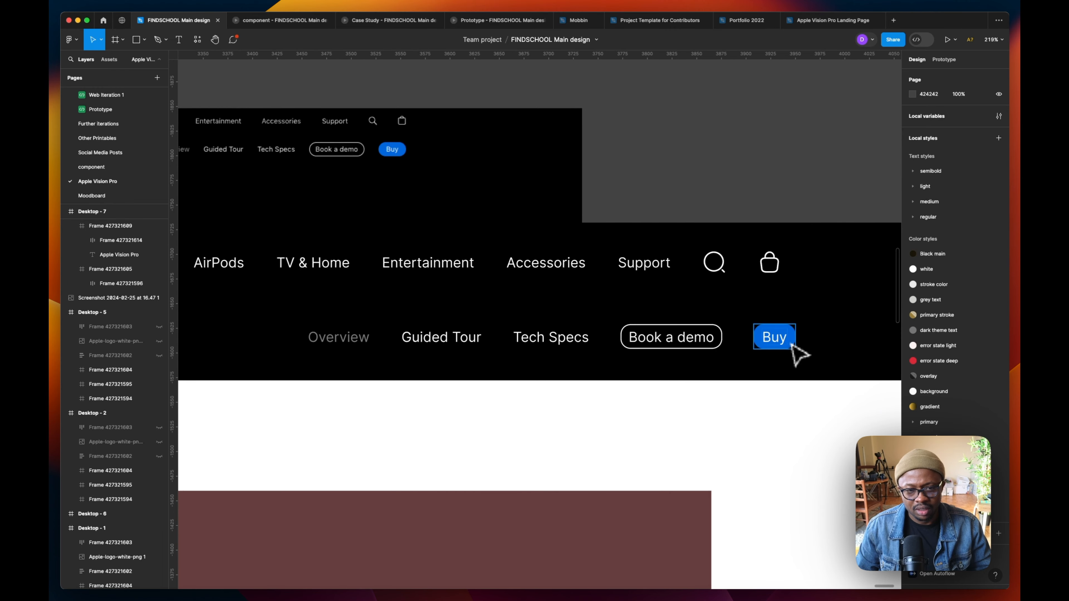
pyautogui.scroll(-5, 791, 352)
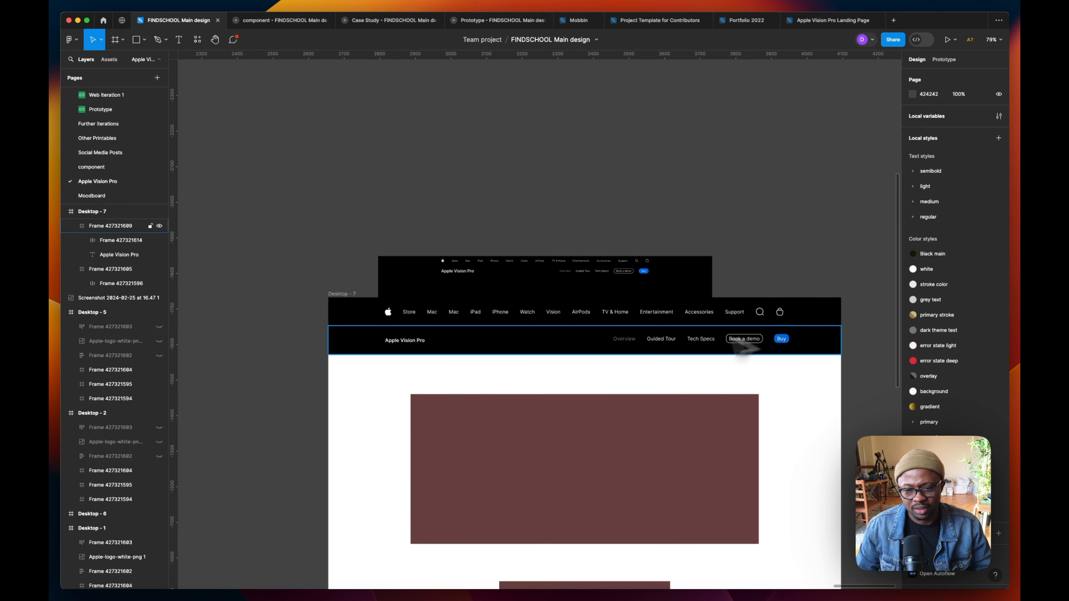
pyautogui.scroll(-1, 417, 354)
pyautogui.scroll(-2, 417, 325)
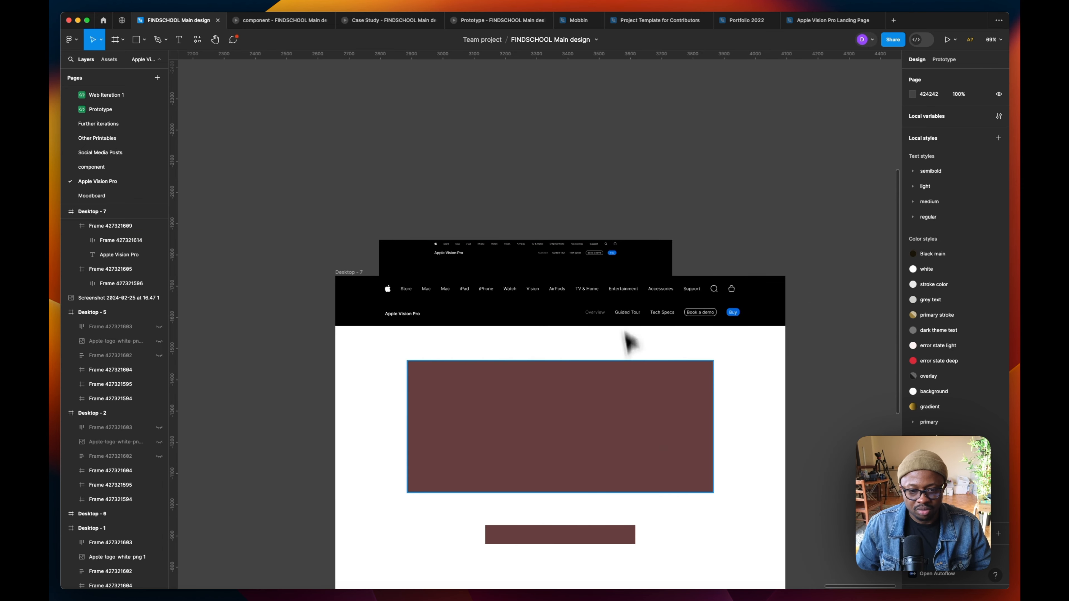
pyautogui.moveTo(615, 411); pyautogui.dragTo(654, 309)
pyautogui.scroll(-3, 641, 265)
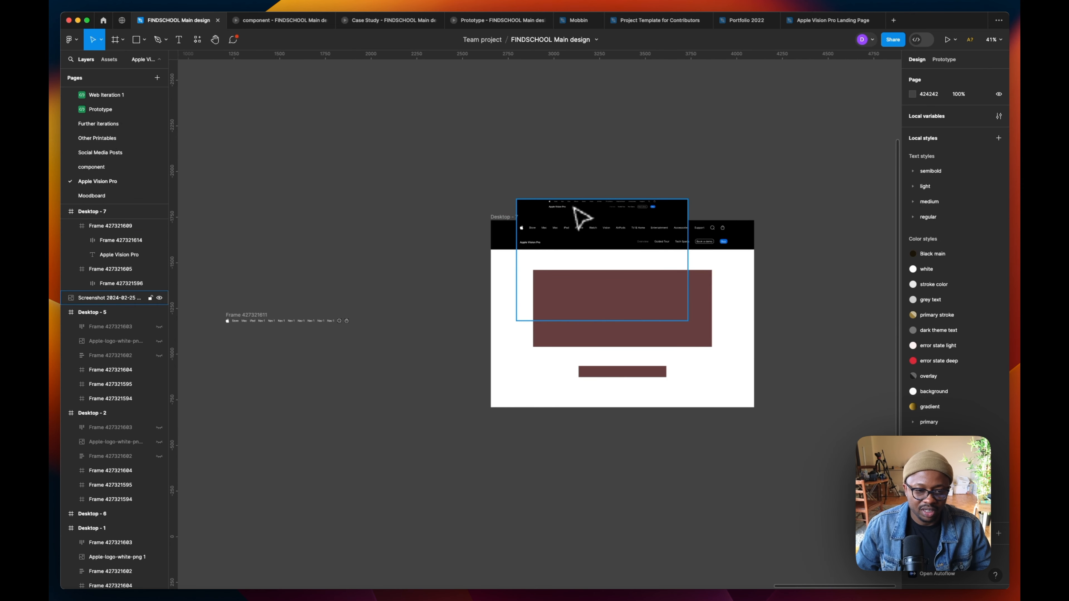
pyautogui.moveTo(208, 301); pyautogui.dragTo(418, 366)
pyautogui.press('Delete')
# - Move the reference screenshot out from behind Desktop - 7 onto the empty canvas to the right of it
pyautogui.scroll(-2, 592, 198)
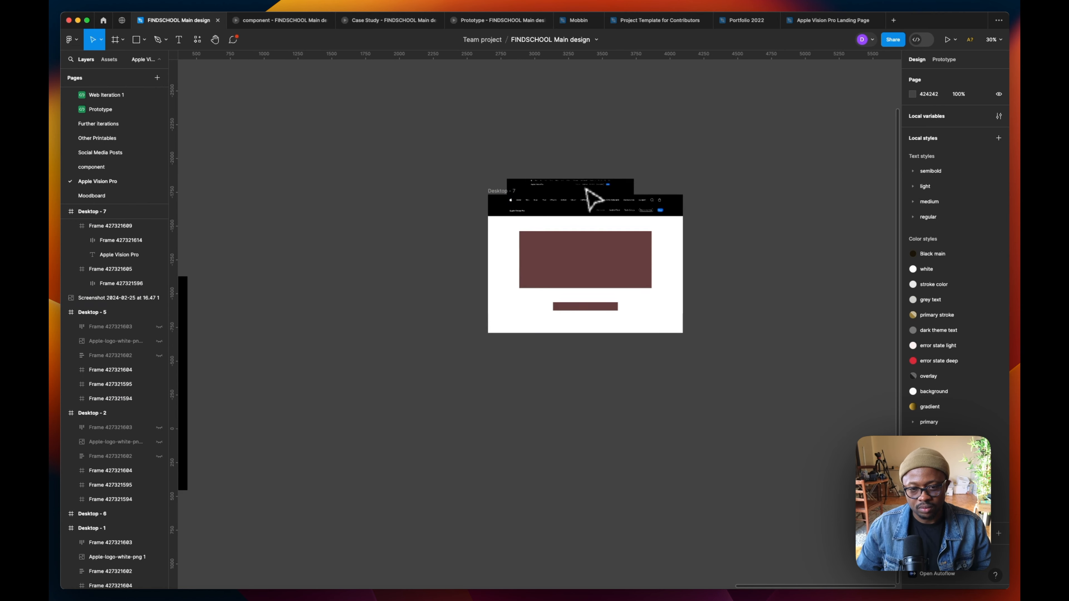
pyautogui.scroll(3, 593, 198)
pyautogui.click(472, 184)
pyautogui.moveTo(480, 186); pyautogui.dragTo(779, 204)
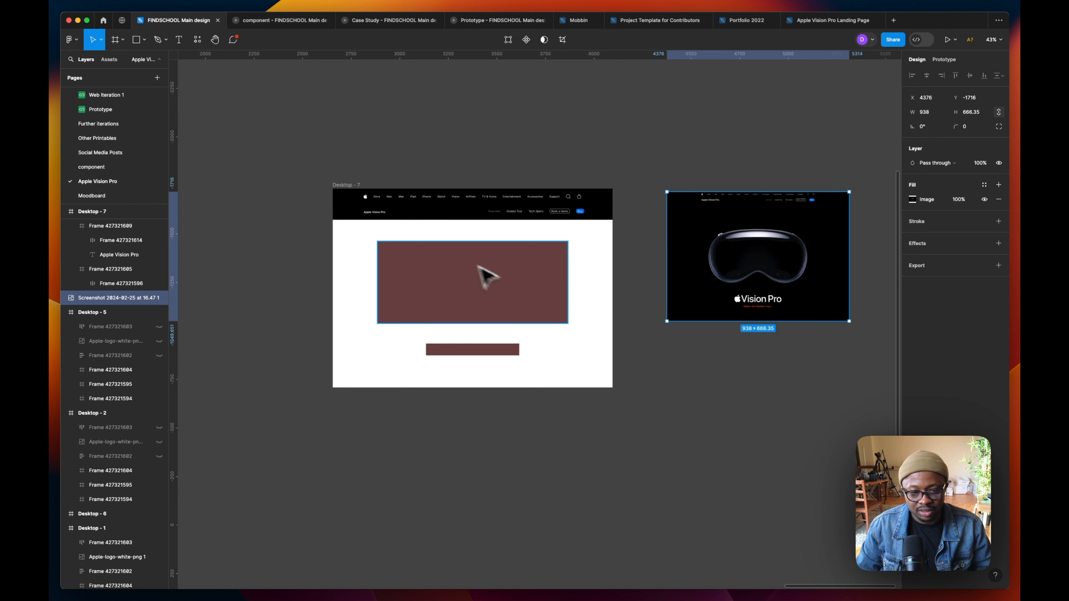
pyautogui.scroll(3, 460, 257)
pyautogui.hscroll(2, 458, 232)
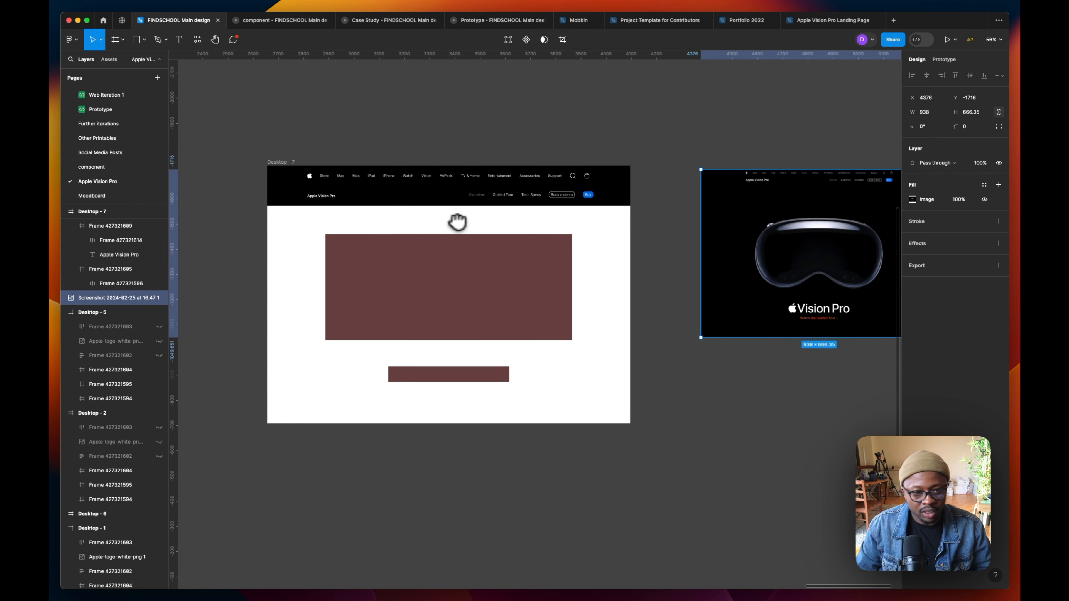
pyautogui.click(276, 164)
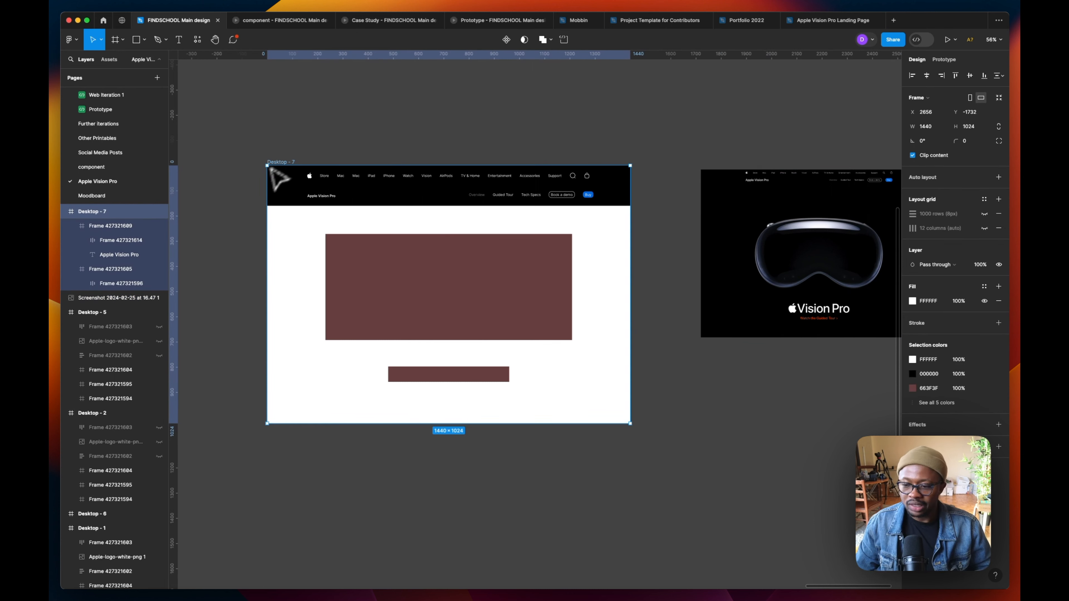
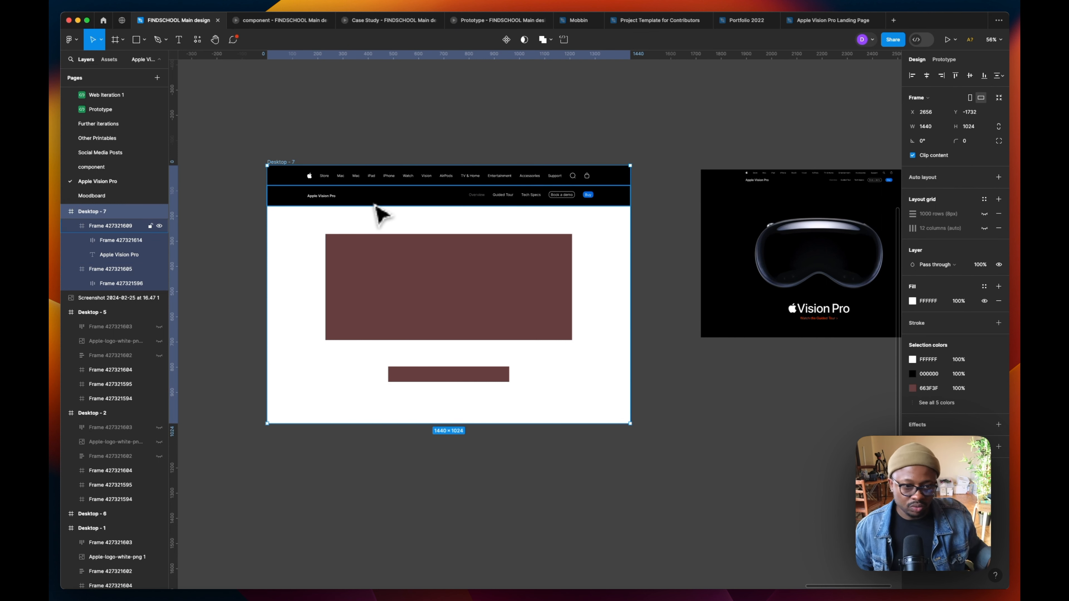
pyautogui.scroll(-3, 462, 249)
pyautogui.hscroll(1, 463, 248)
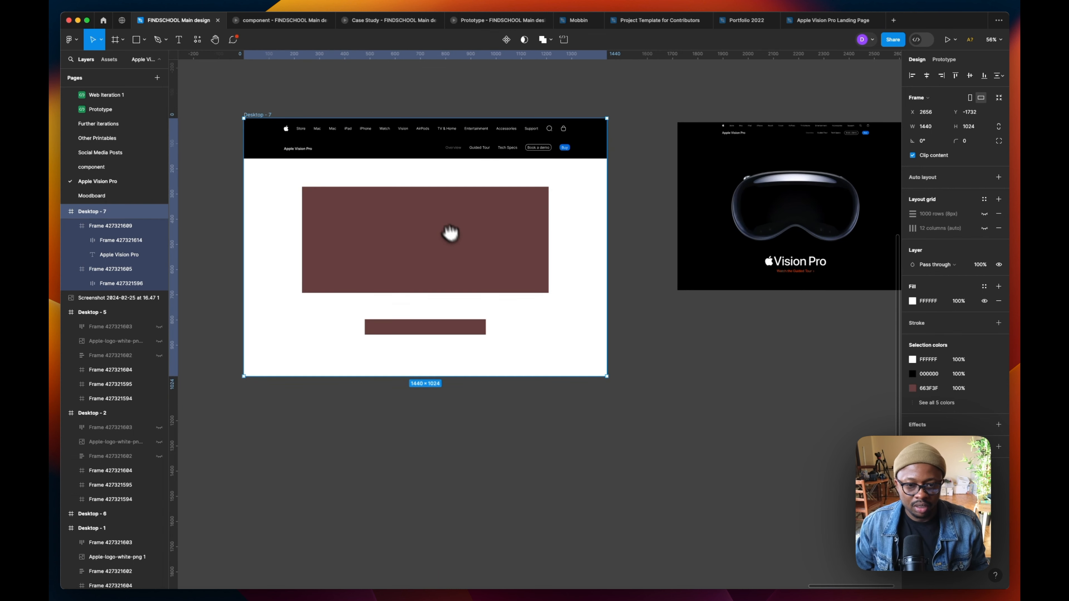
pyautogui.moveTo(766, 198); pyautogui.dragTo(646, 206)
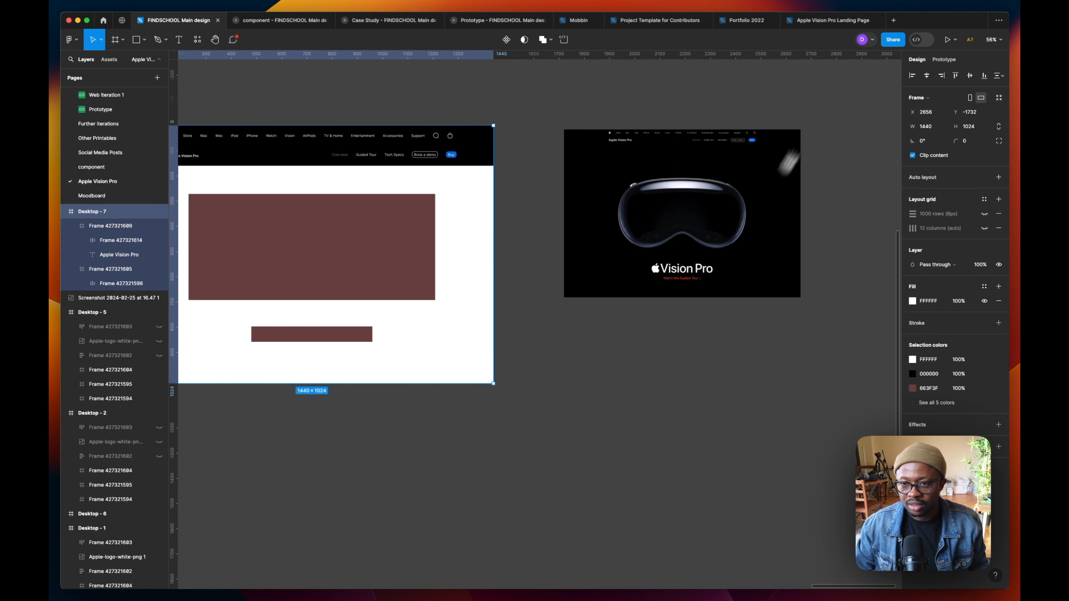
# - Switch to the browser's Apple Vision Pro page, check the options for saving its hero video, and return to Figma
pyautogui.moveTo(913, 19); pyautogui.dragTo(914, 42)
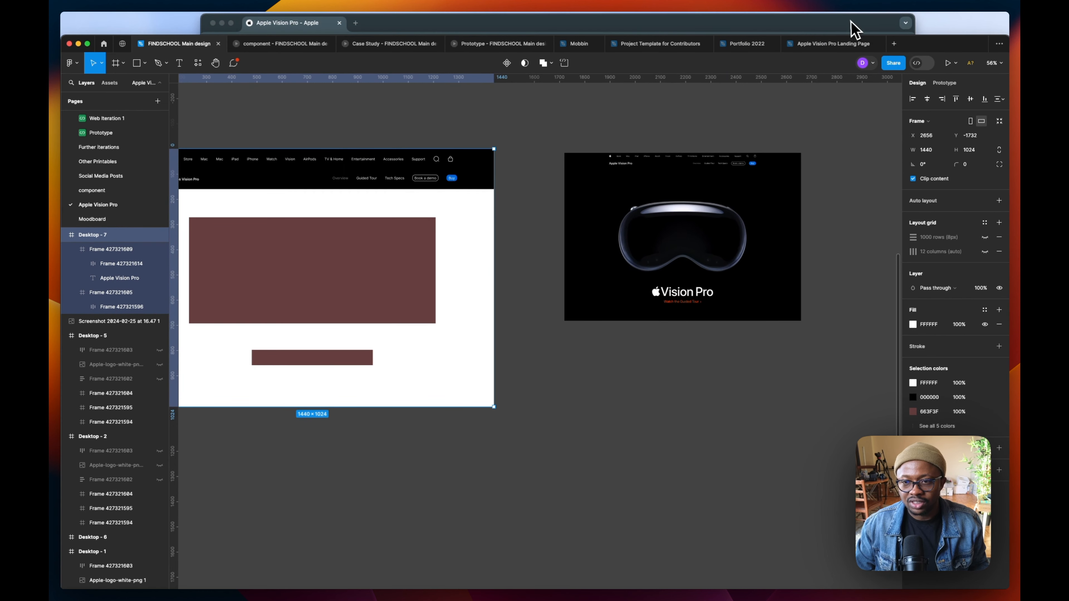
pyautogui.click(853, 29)
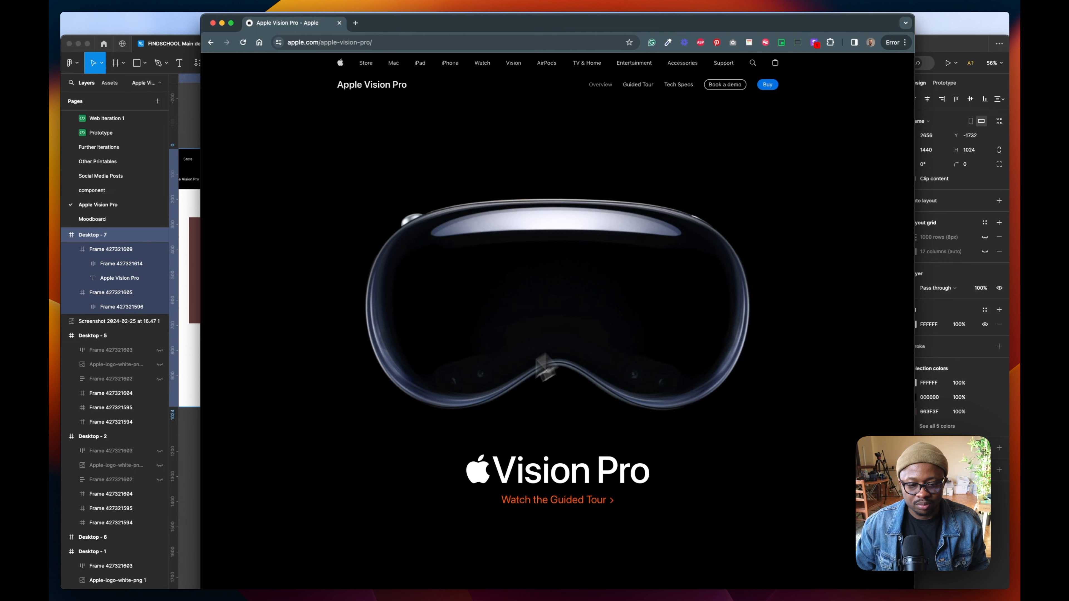
pyautogui.scroll(-1, 637, 314)
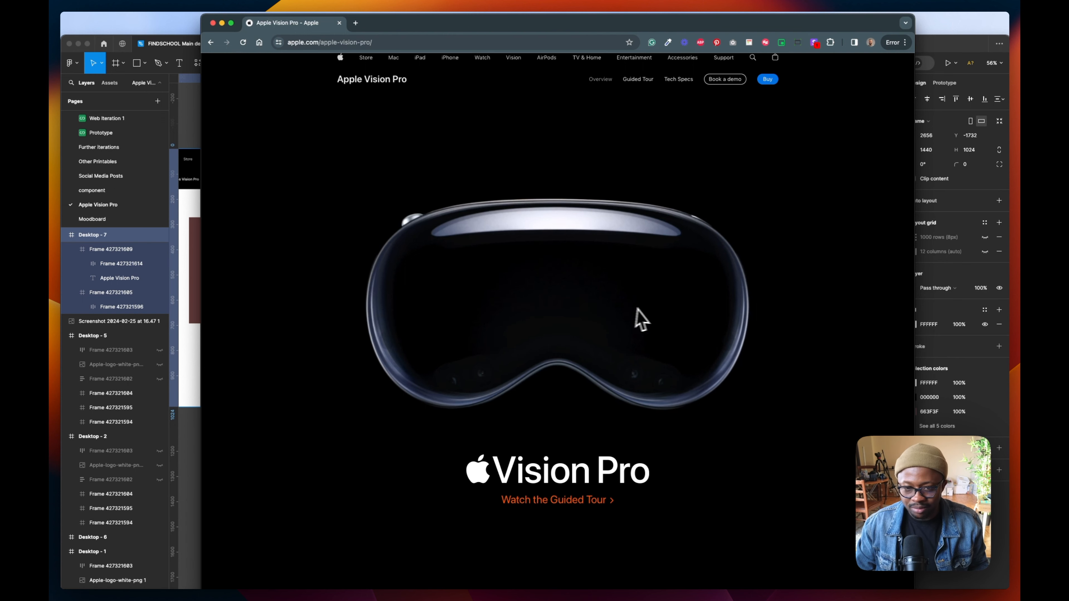
pyautogui.rightClick(591, 284)
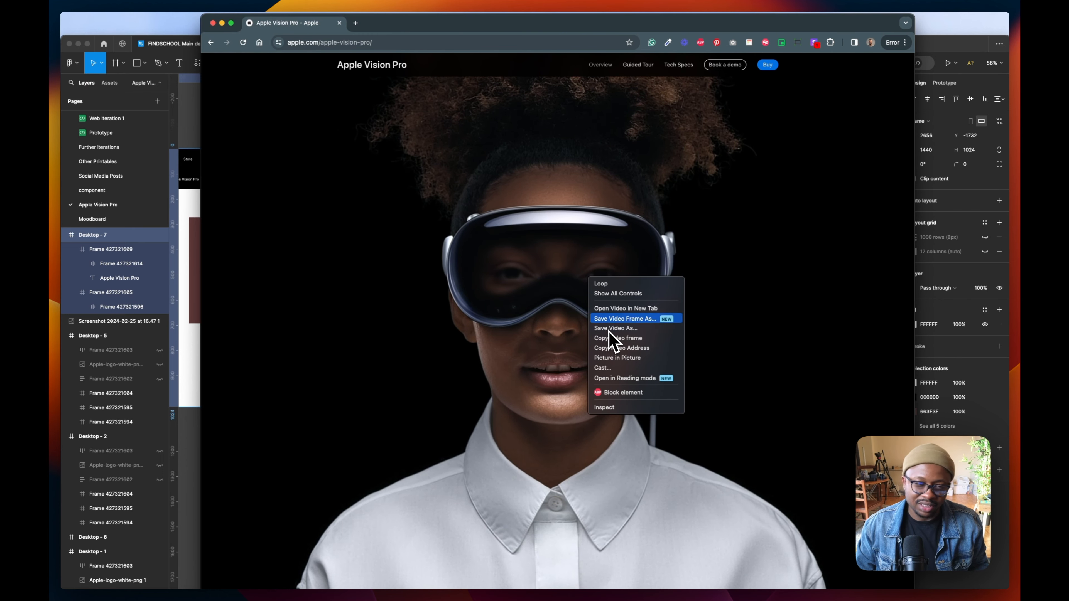
pyautogui.click(195, 214)
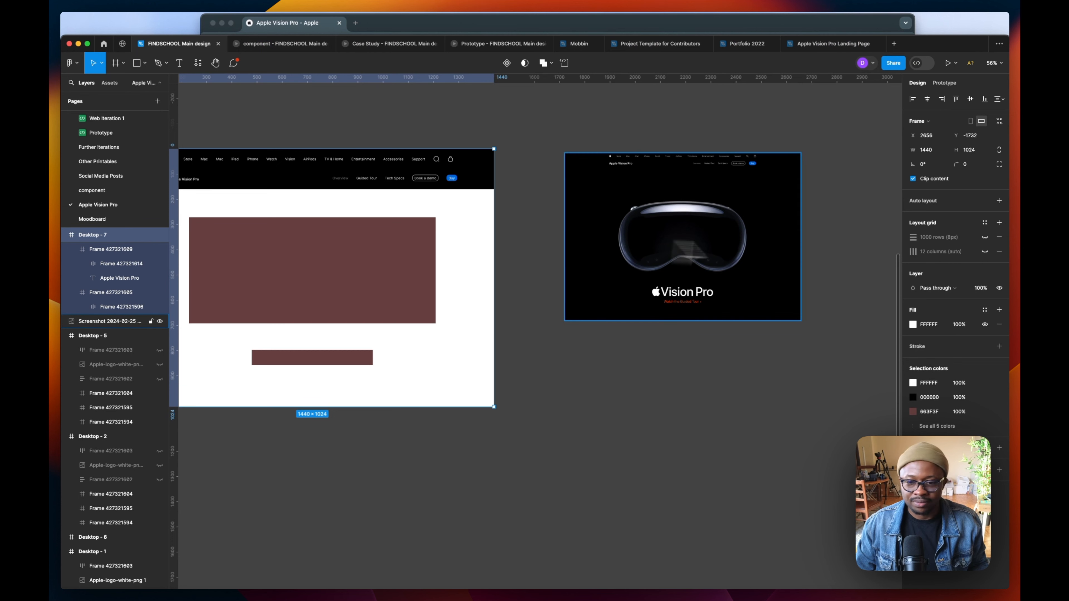
pyautogui.scroll(-2, 694, 265)
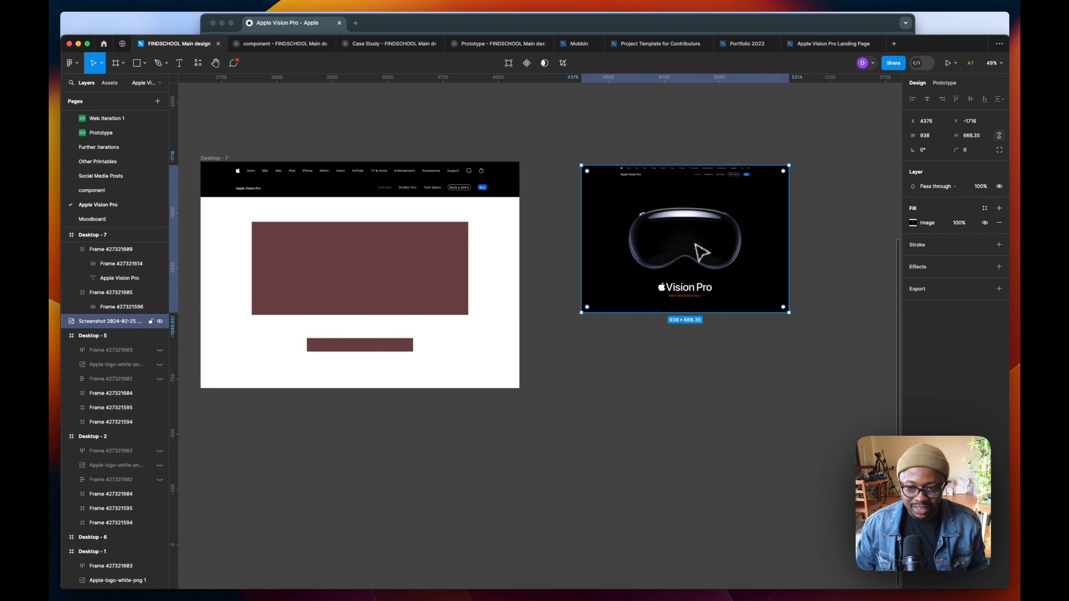
pyautogui.doubleClick(699, 253)
pyautogui.click(893, 224)
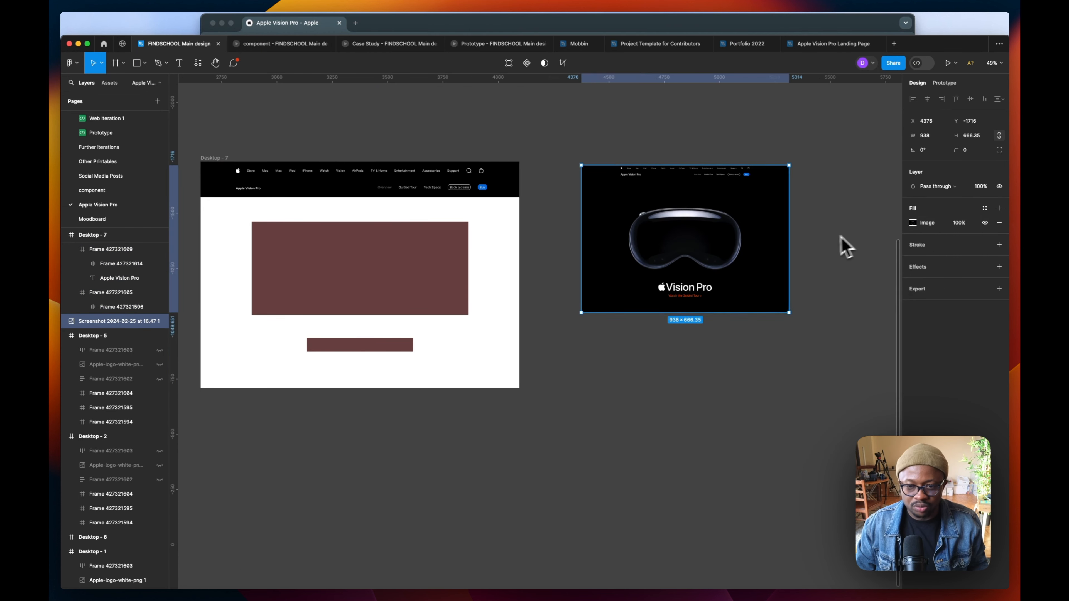
# - Delete the two brown placeholder frames from the white area of Desktop - 7
pyautogui.scroll(-1, 831, 250)
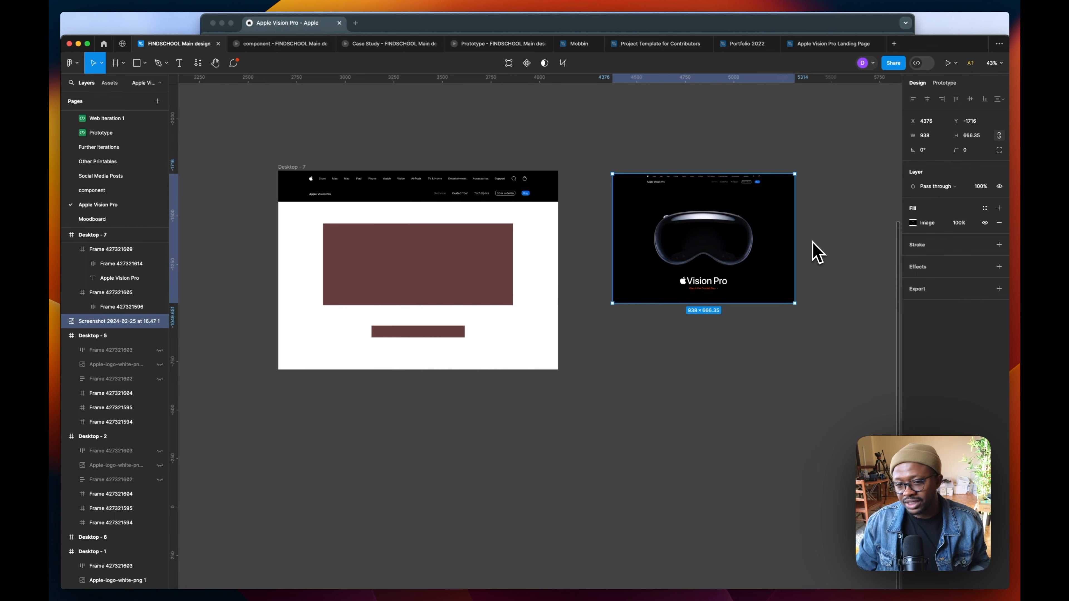
pyautogui.moveTo(598, 253); pyautogui.dragTo(741, 228)
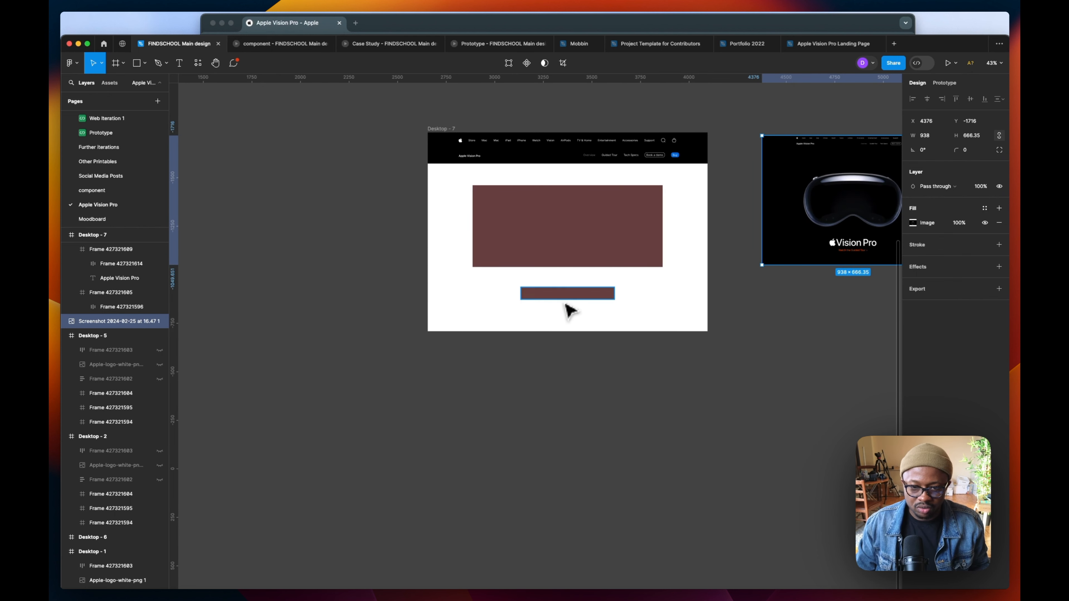
pyautogui.click(565, 295)
pyautogui.keyDown('shift'); pyautogui.click(592, 251); pyautogui.keyUp('shift')
pyautogui.click(606, 248)
pyautogui.moveTo(604, 242); pyautogui.dragTo(580, 434)
pyautogui.click(577, 297)
pyautogui.press('Delete')
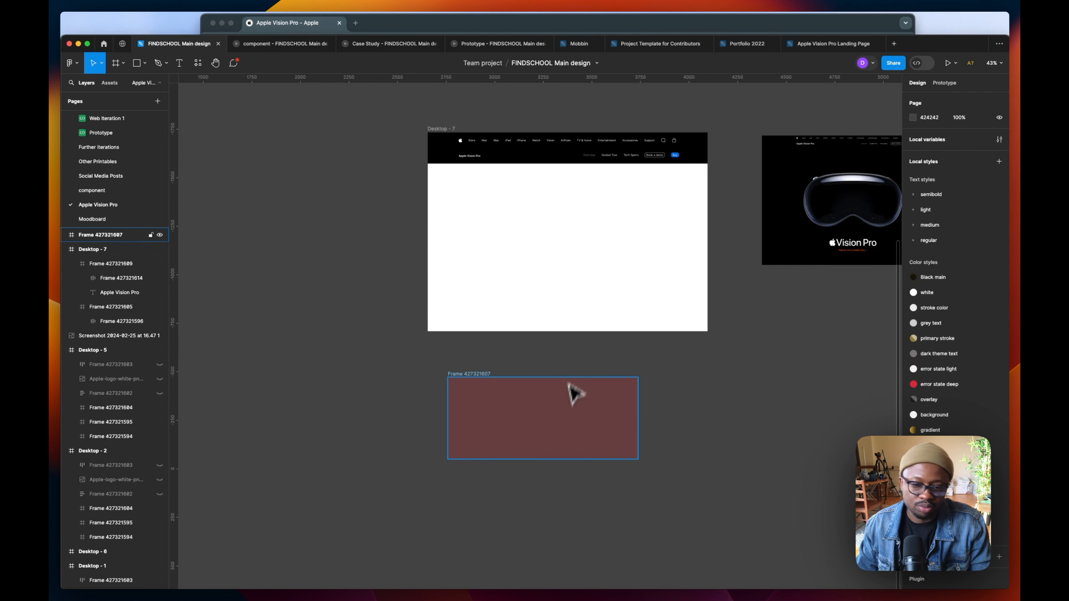
pyautogui.click(568, 423)
pyautogui.press('Delete')
# - Draw a frame about 1089 × 482 below the navigation bar in Desktop - 7 and centre it horizontally
pyautogui.scroll(3, 615, 258)
pyautogui.hscroll(3, 615, 257)
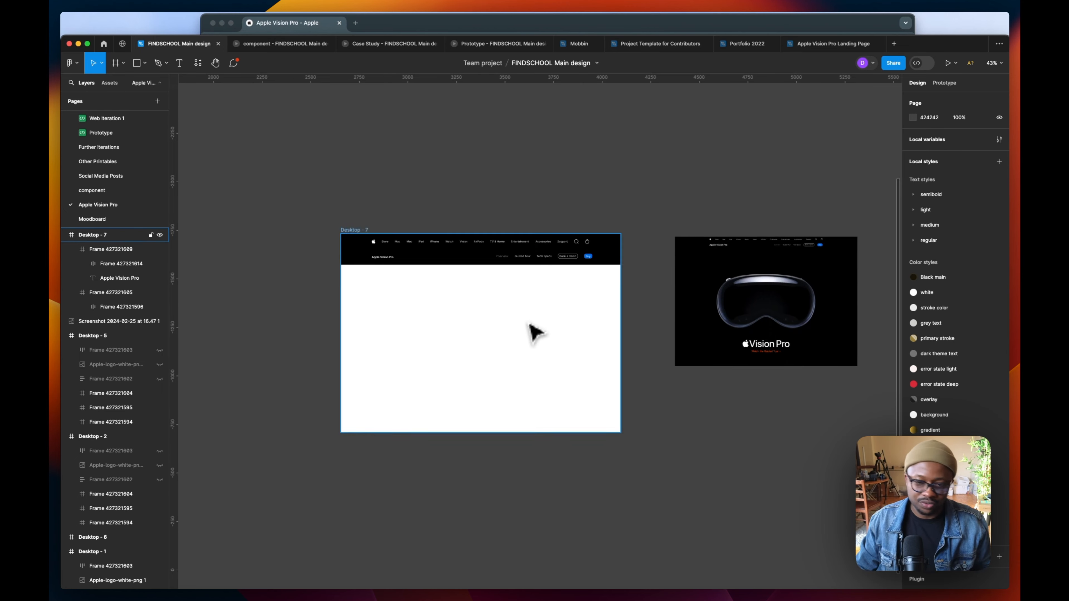
pyautogui.scroll(5, 534, 332)
pyautogui.scroll(-1, 484, 342)
pyautogui.moveTo(519, 346); pyautogui.dragTo(525, 343)
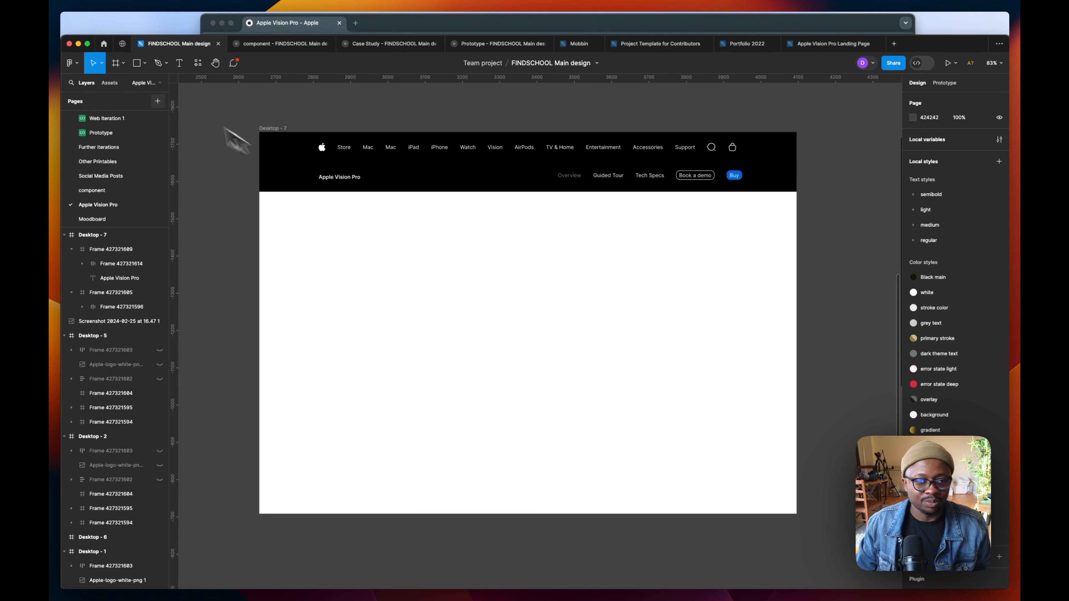
pyautogui.click(115, 63)
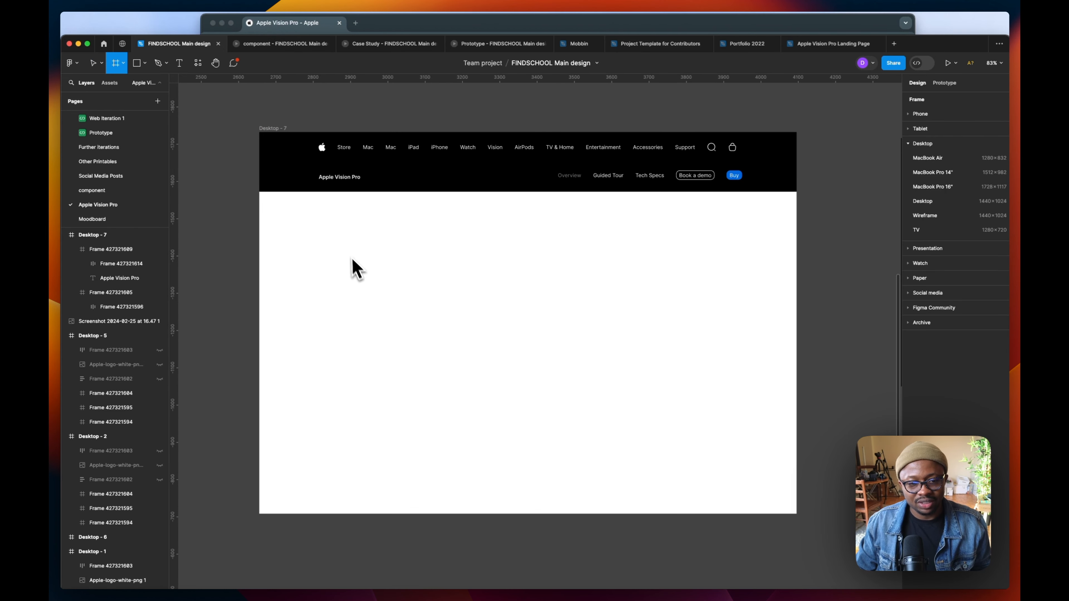
pyautogui.moveTo(338, 244)
pyautogui.mouseDown()
pyautogui.moveTo(585, 376)
pyautogui.moveTo(746, 426)
pyautogui.mouseUp()
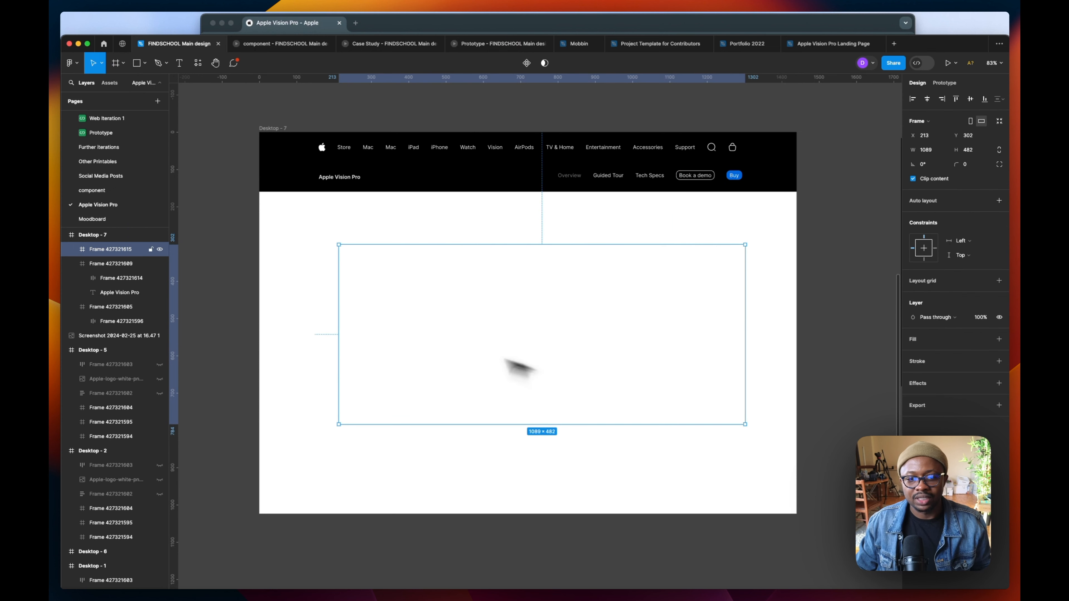
pyautogui.moveTo(544, 355); pyautogui.dragTo(518, 350)
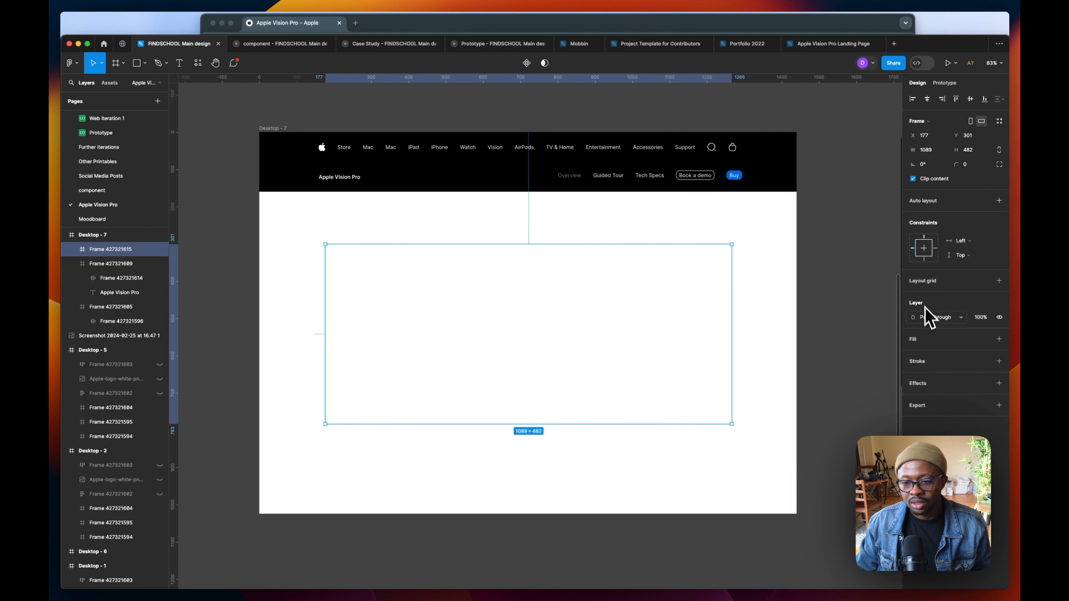
# - Add a fill to the new frame, set its type to Video, and open the file chooser for the video
pyautogui.click(999, 339)
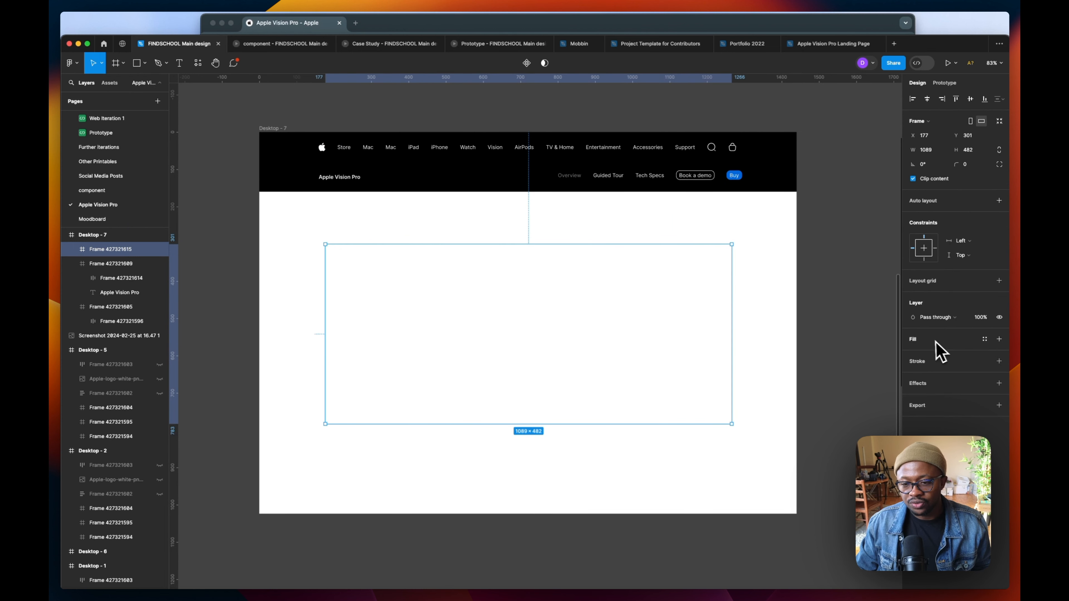
pyautogui.click(912, 354)
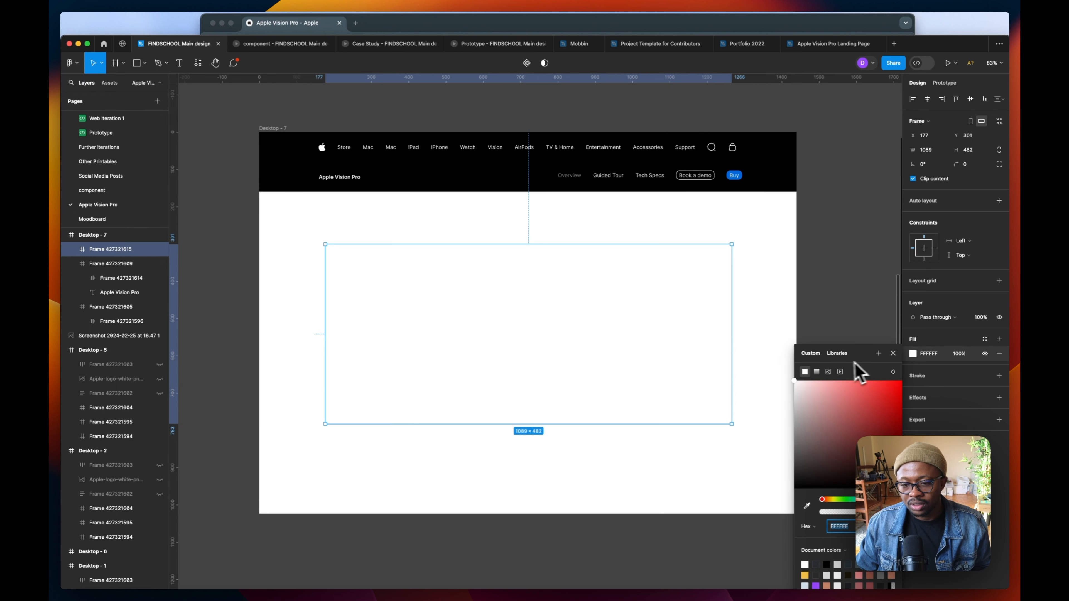
pyautogui.click(828, 372)
pyautogui.click(840, 372)
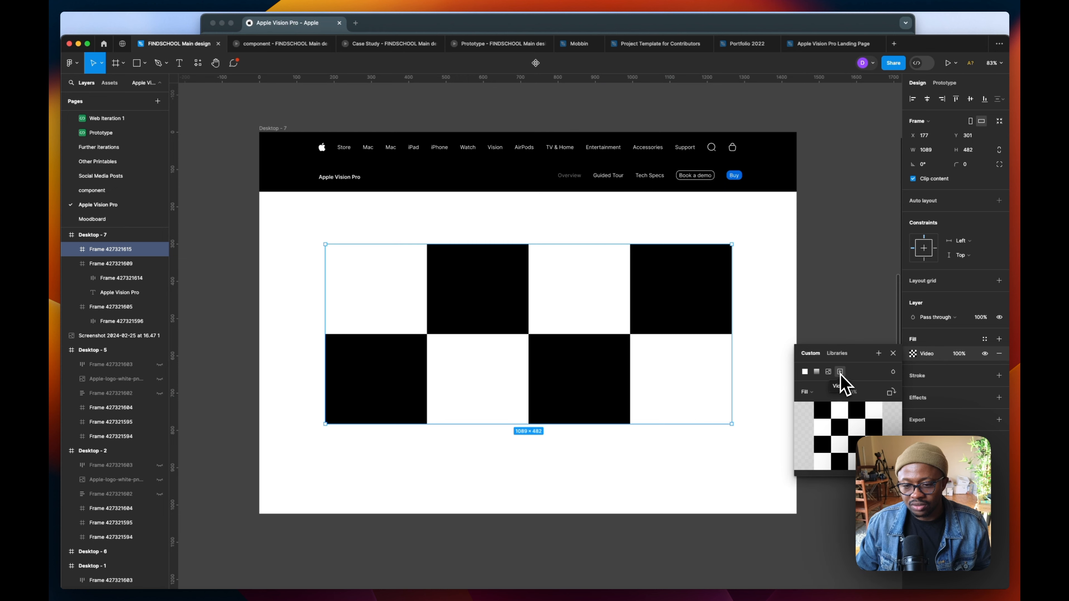
pyautogui.click(847, 436)
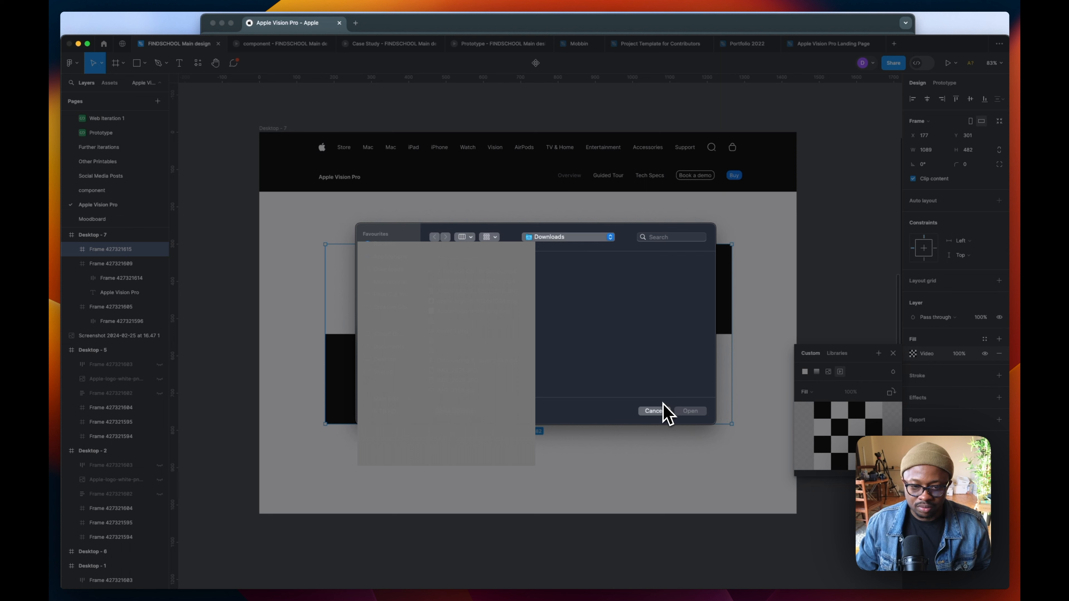
# - Search the Mac for "apple", preview a matching video, and return to the Downloads folder
pyautogui.click(684, 238)
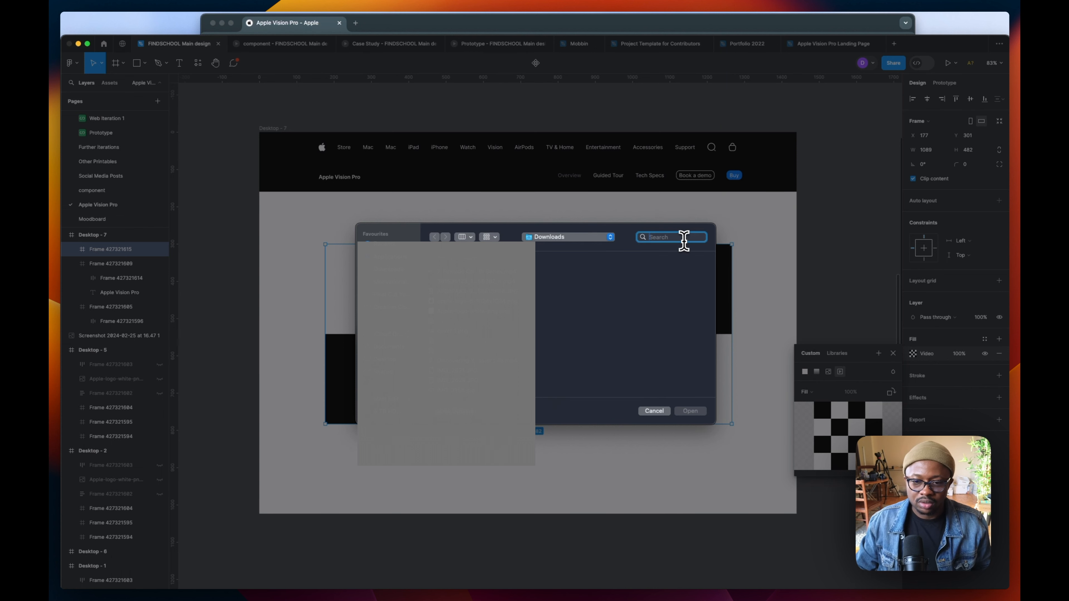
pyautogui.write('apple')
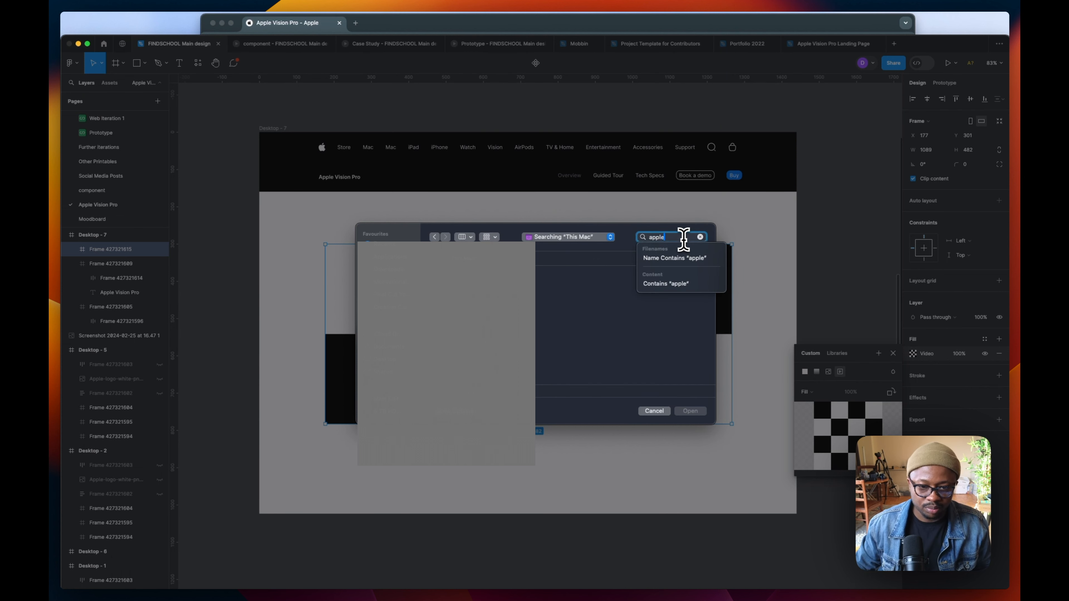
pyautogui.press('Return')
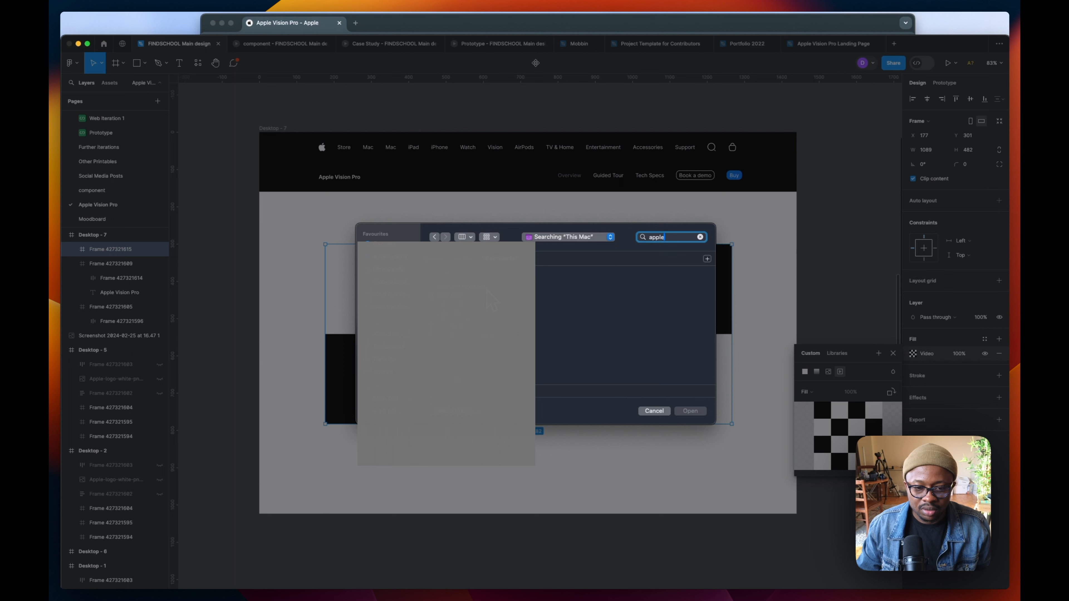
pyautogui.click(466, 291)
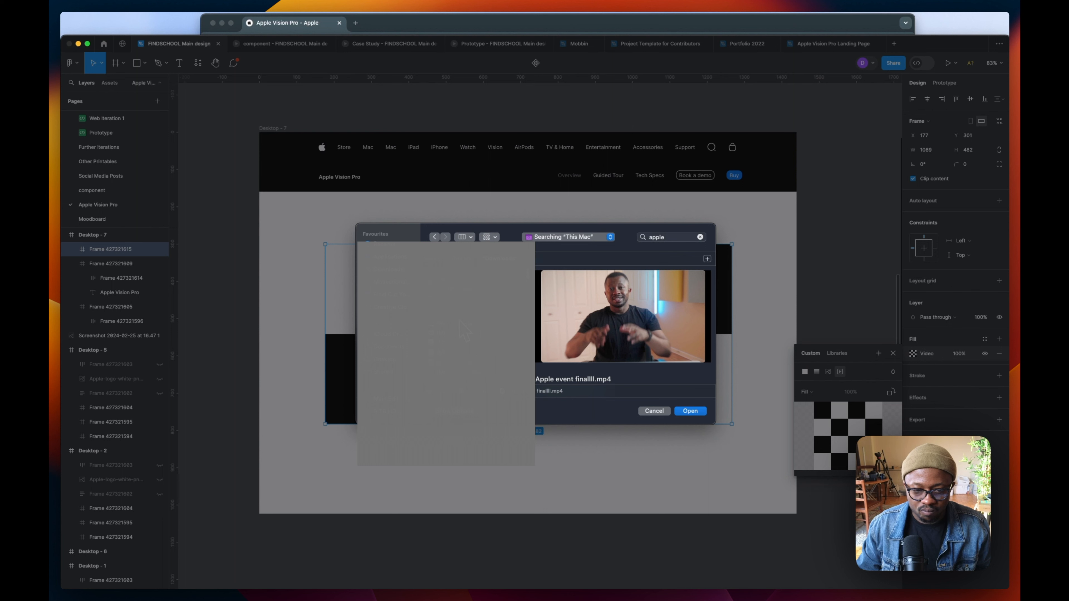
pyautogui.click(396, 291)
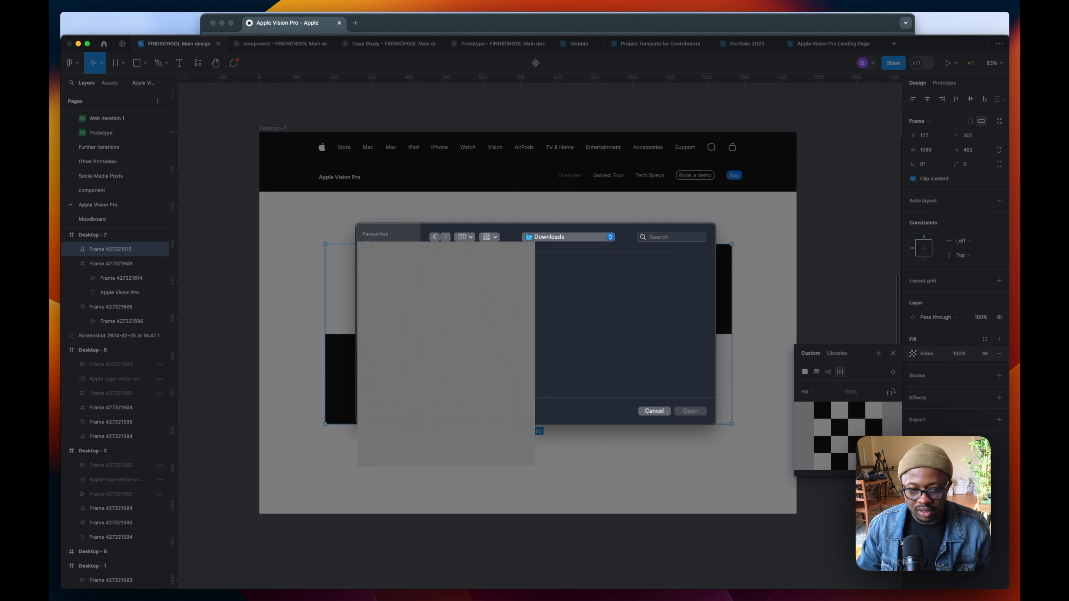
# - Load vision_pro_girl.mp4 from Downloads as the frame's video fill, play its preview, and close the fill settings
pyautogui.click(461, 354)
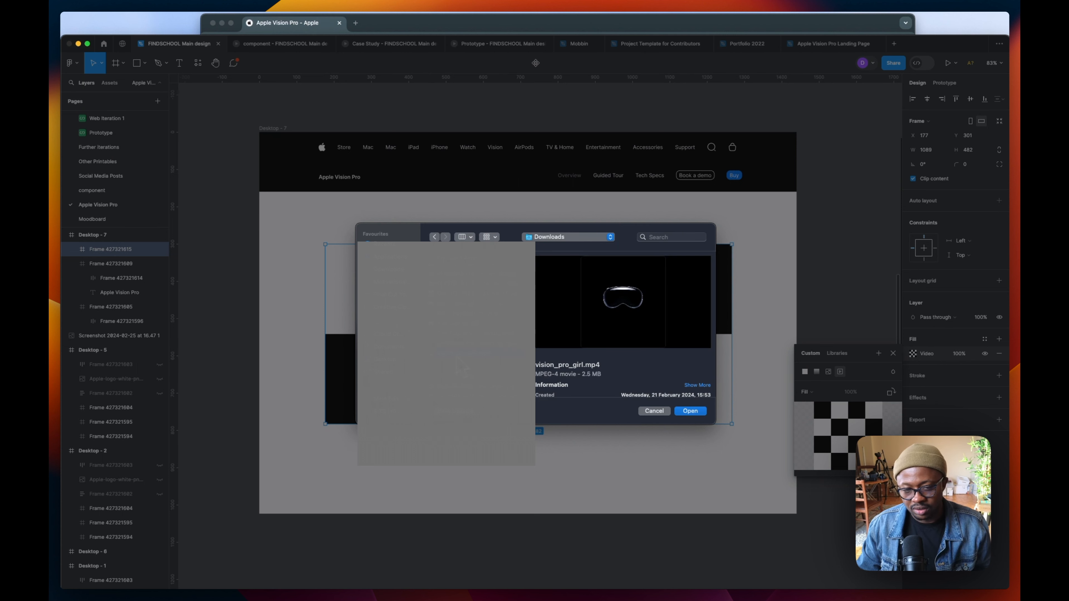
pyautogui.click(693, 411)
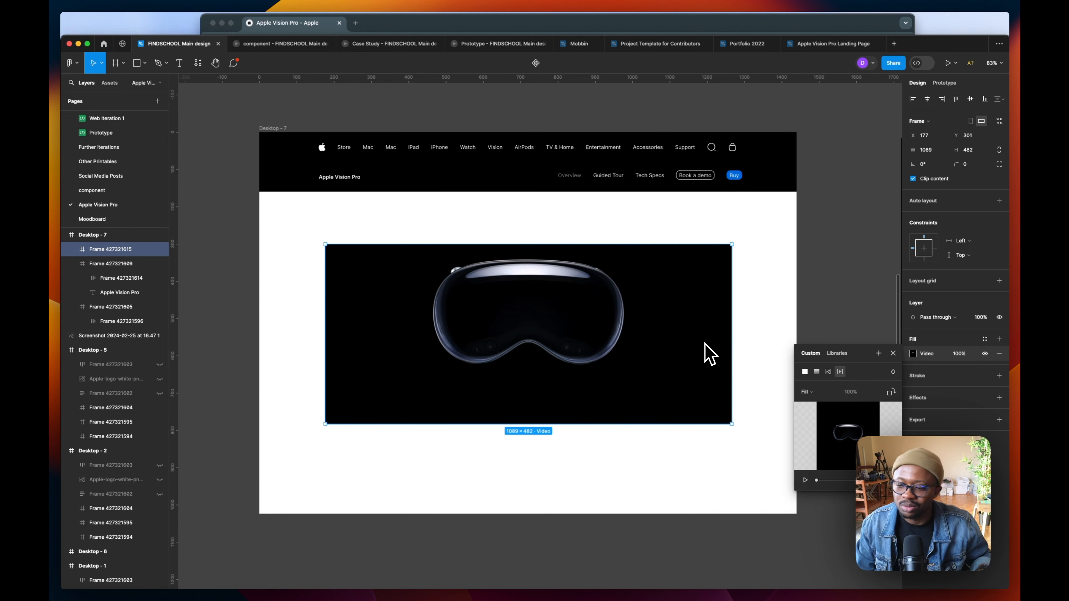
pyautogui.moveTo(805, 423)
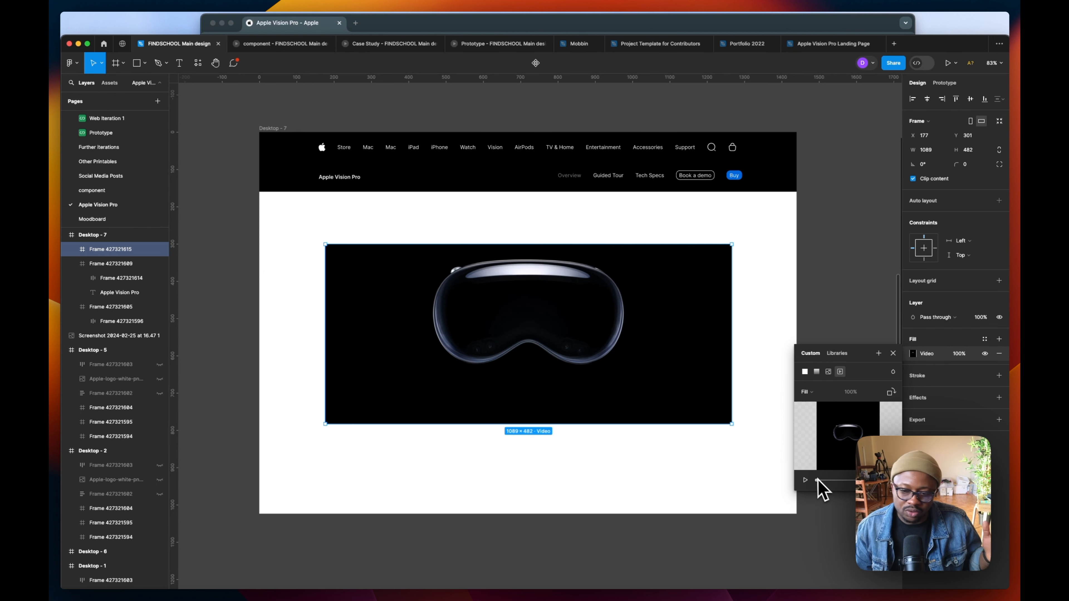
pyautogui.click(805, 480)
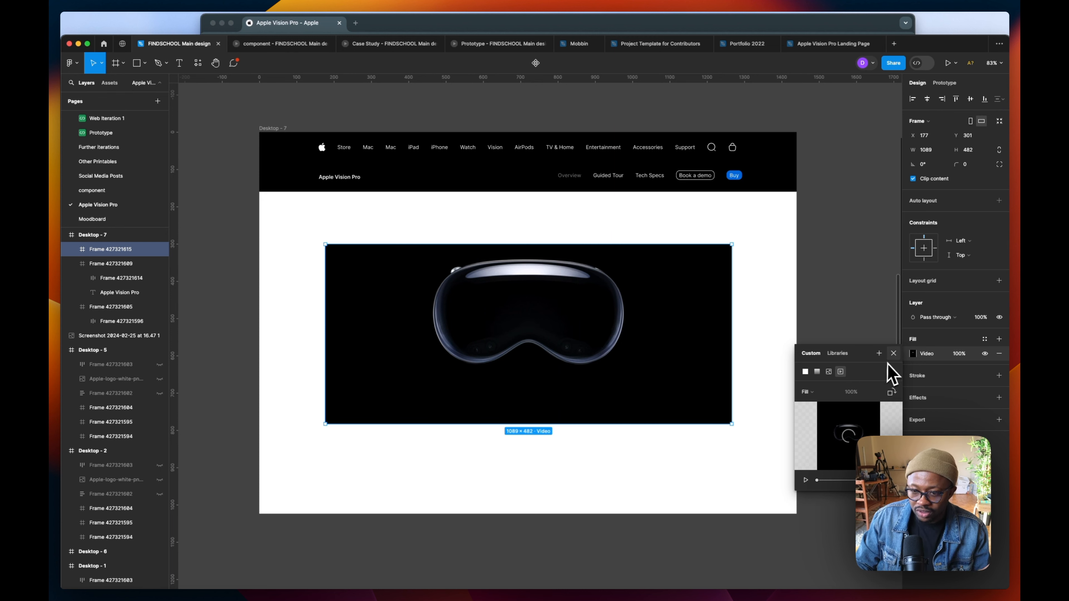
pyautogui.click(894, 353)
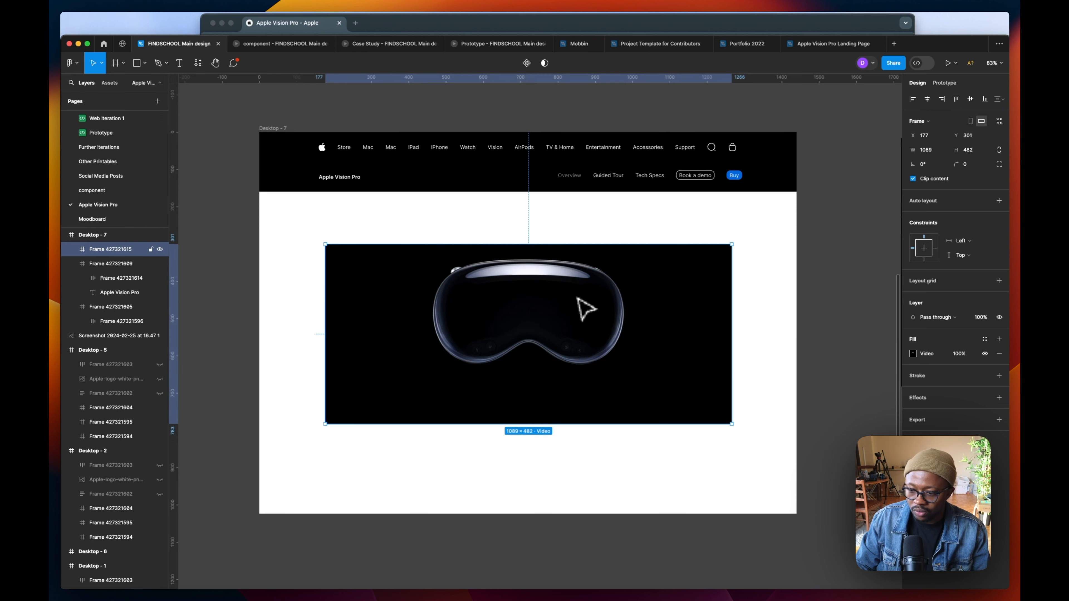
# - Review the video frame's prototype playback options, such as Autoplay and looping, and return to its design properties
pyautogui.click(953, 83)
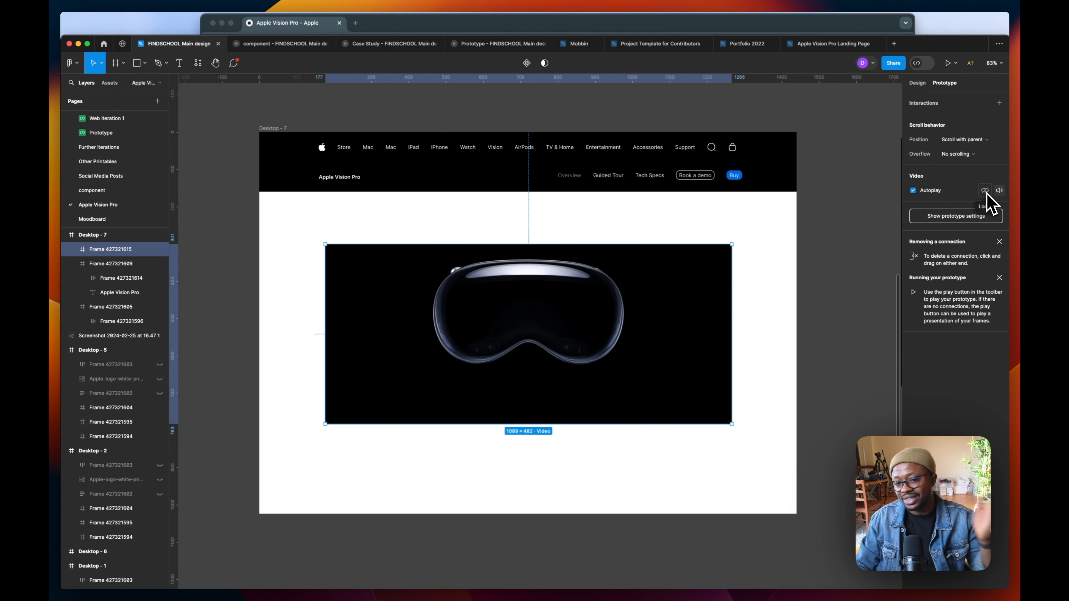
pyautogui.keyDown('ctrl'); pyautogui.scroll(-5, 518, 320); pyautogui.keyUp('ctrl')
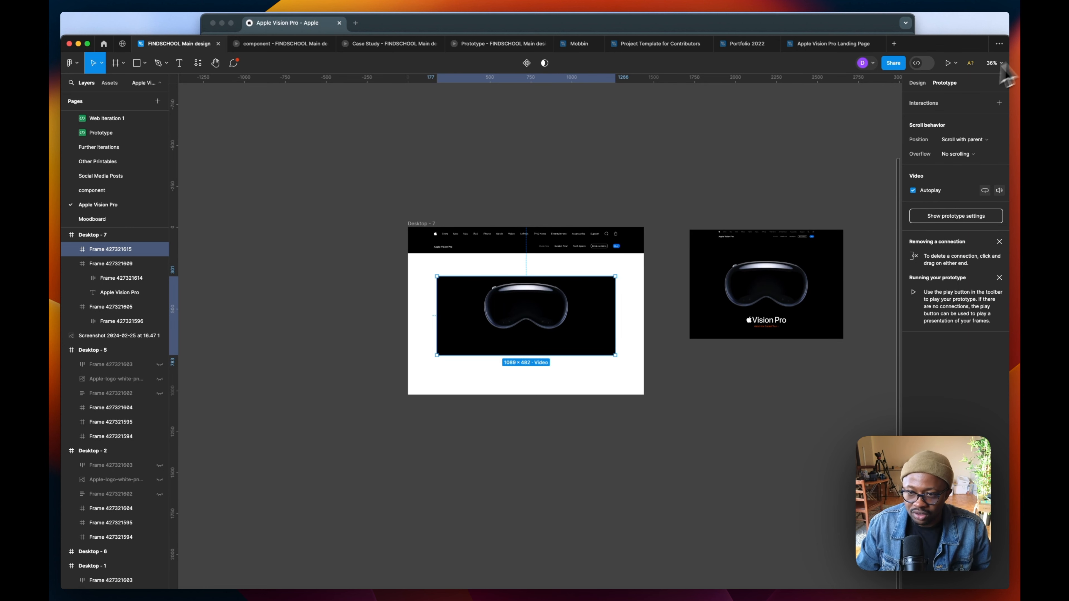
pyautogui.click(917, 83)
# - Move the video frame out of Desktop - 7 and set Desktop - 7's fill to the black sampled from the reference screenshot
pyautogui.moveTo(618, 300); pyautogui.dragTo(343, 296)
pyautogui.click(407, 241)
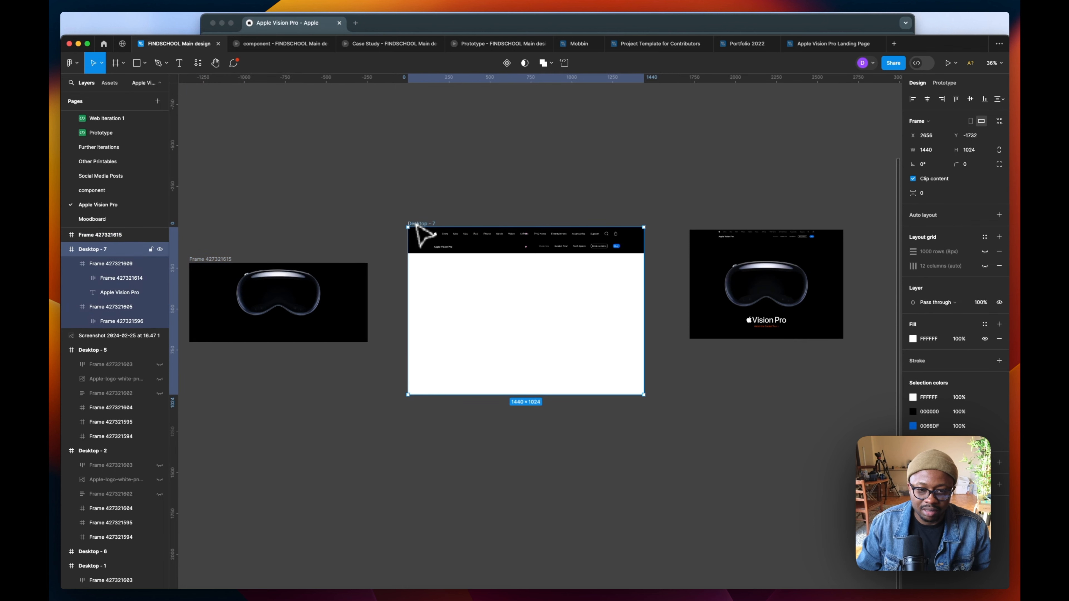
pyautogui.click(913, 338)
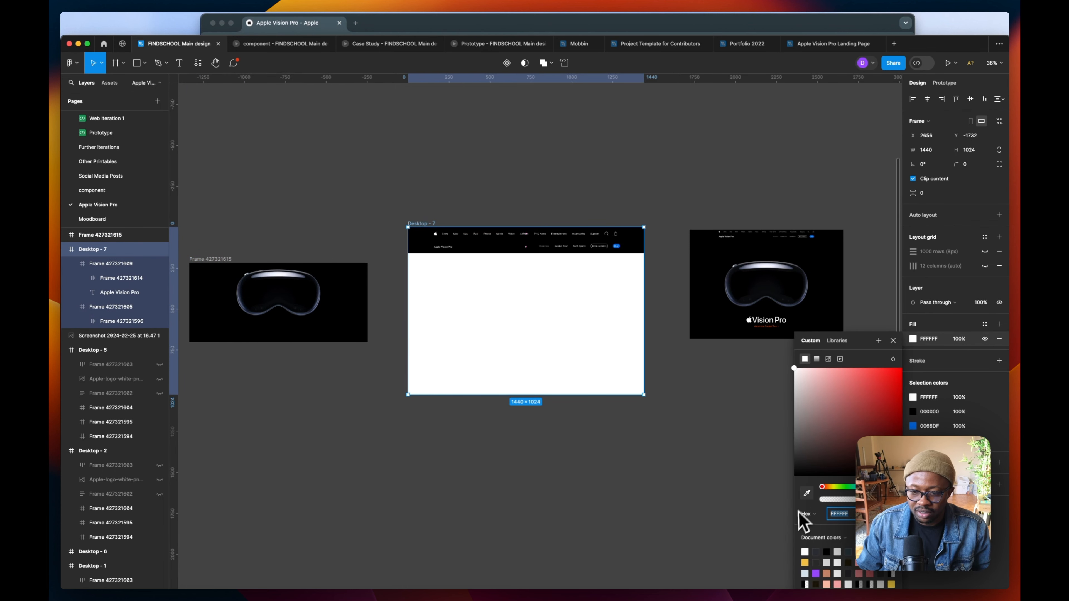
pyautogui.click(806, 493)
pyautogui.click(715, 312)
pyautogui.click(639, 208)
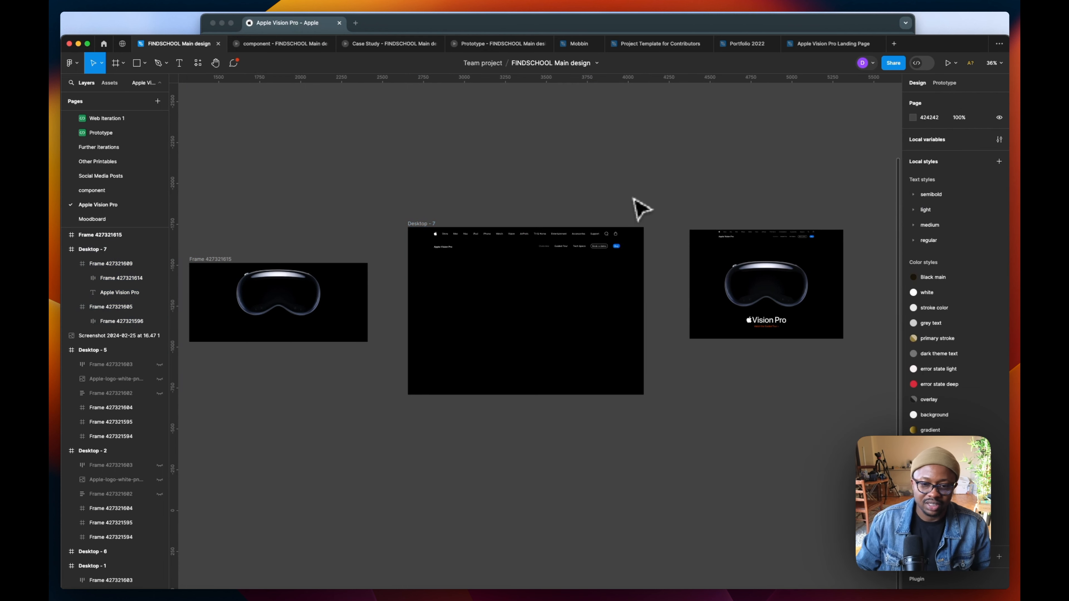
# - Move the headset video frame back into Desktop - 7 below the navigation bar and reduce its height to about 394
pyautogui.scroll(2, 458, 295)
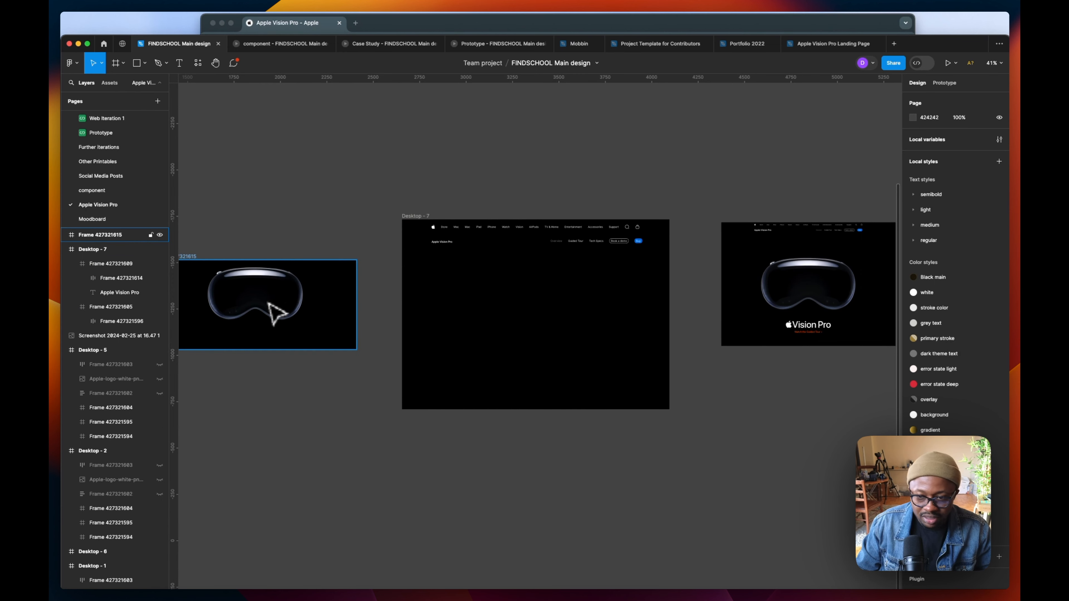
pyautogui.moveTo(268, 303); pyautogui.dragTo(537, 321)
pyautogui.press('super+equal')
pyautogui.scroll(-3, 548, 302)
pyautogui.scroll(3, 371, 227)
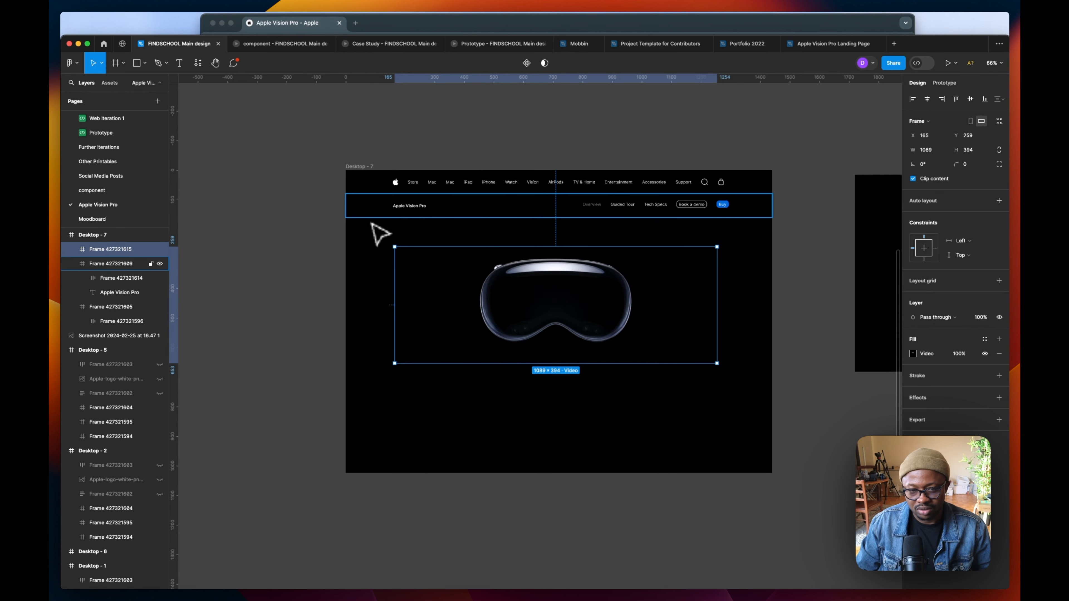
# - Duplicate the navigation bar's "Apple Vision Pro" label and place the copy below the headset video
pyautogui.doubleClick(411, 210)
pyautogui.moveTo(415, 207); pyautogui.dragTo(519, 361)
pyautogui.scroll(-3, 519, 362)
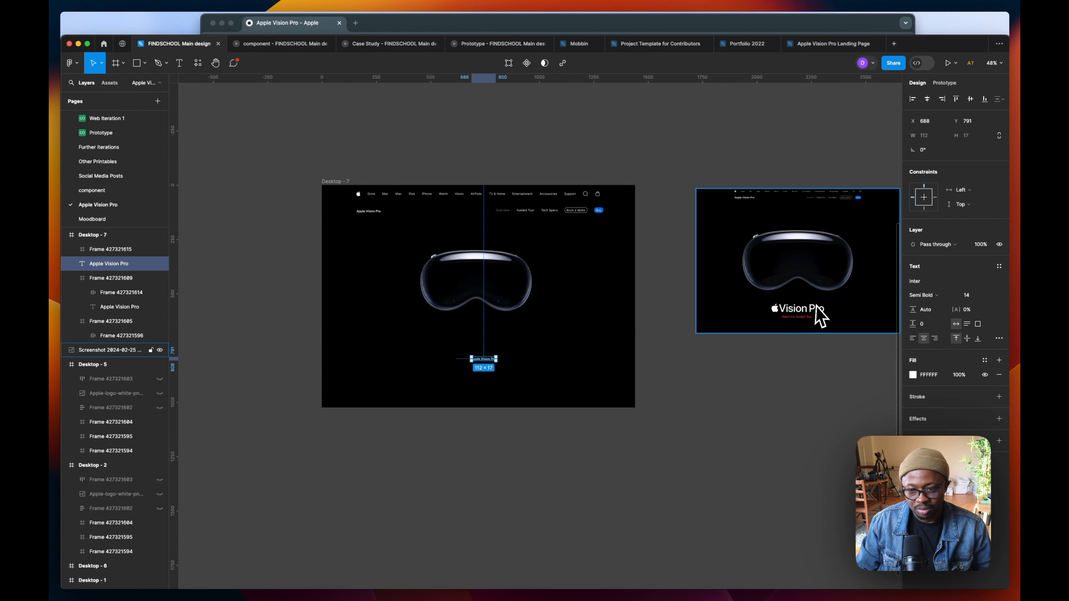
pyautogui.scroll(2, 580, 355)
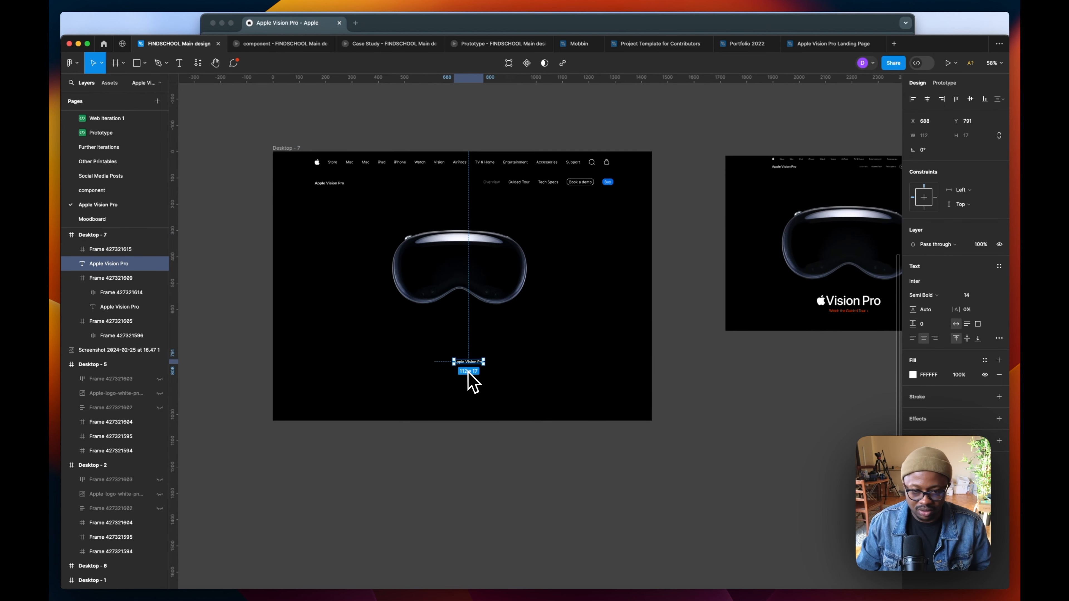
# - Replace the duplicated "Apple Vision Pro" label with the Apple logo, "Vision Pro" title and "Watch the Guided Tour" link copied from Desktop - 1
pyautogui.scroll(5, 472, 381)
pyautogui.scroll(-5, 459, 365)
pyautogui.scroll(4, 350, 358)
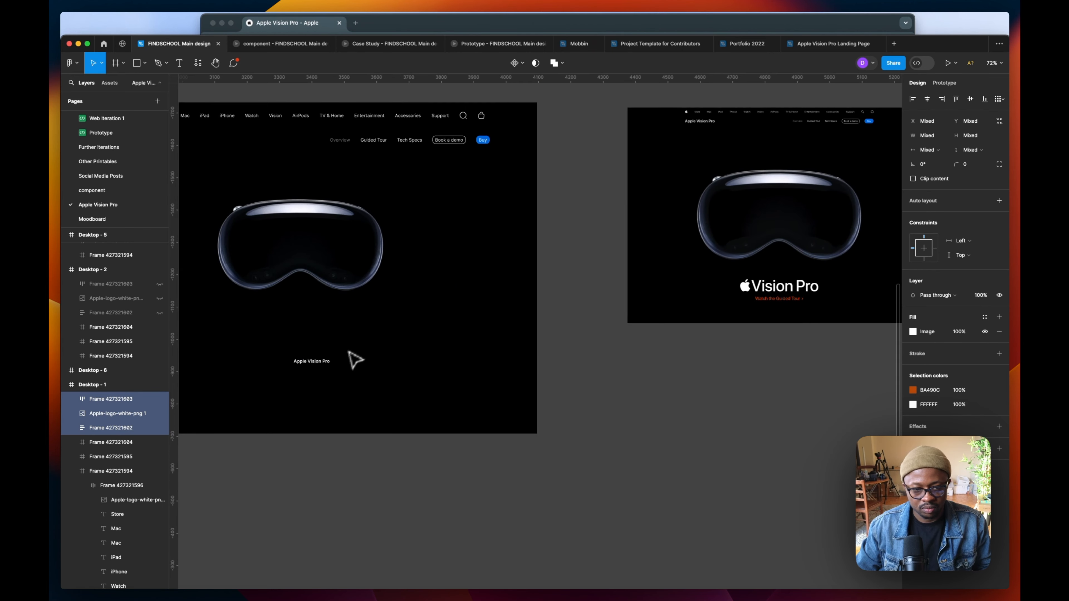
pyautogui.moveTo(423, 349); pyautogui.dragTo(405, 335)
pyautogui.press('Delete')
pyautogui.hotkey('ctrl', 'v')
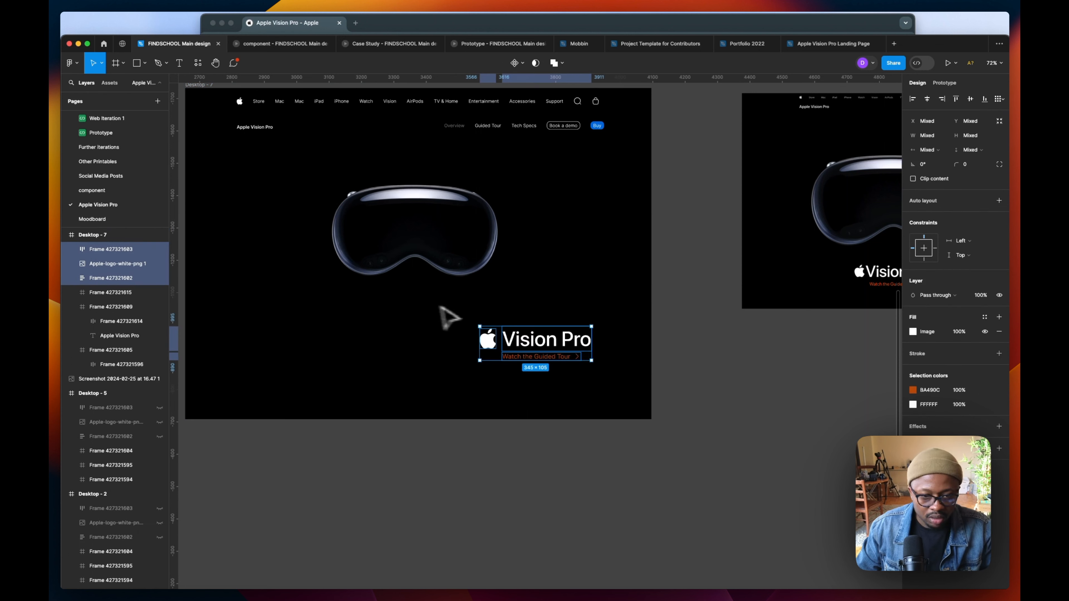
# - Centre the pasted Apple logo, title and guided tour link below the headset, and select the "Vision Pro" title frame
pyautogui.moveTo(541, 354); pyautogui.dragTo(429, 340)
pyautogui.scroll(6, 442, 343)
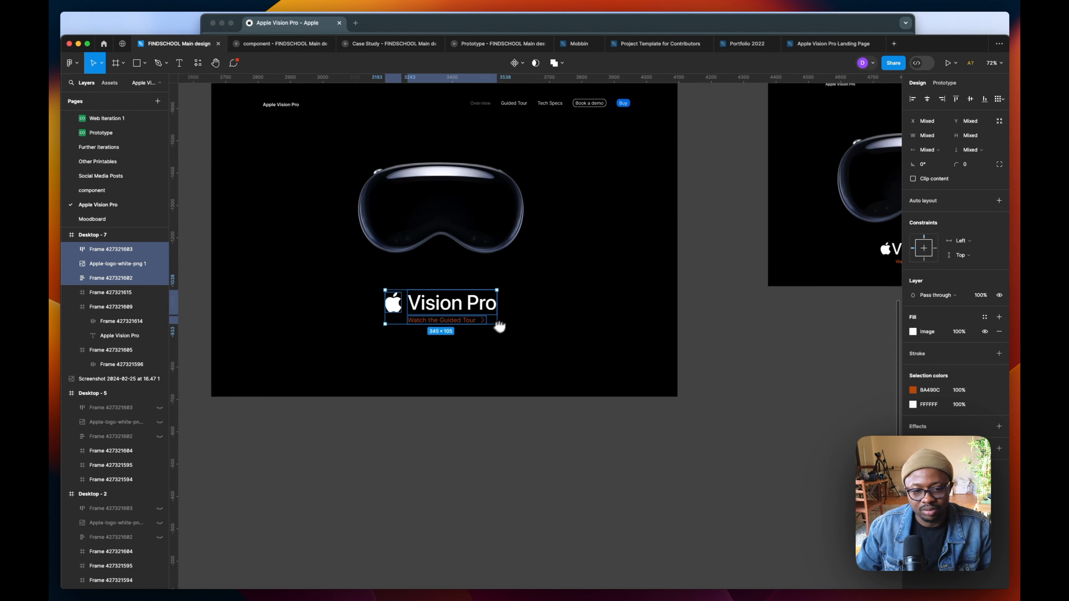
pyautogui.click(426, 281)
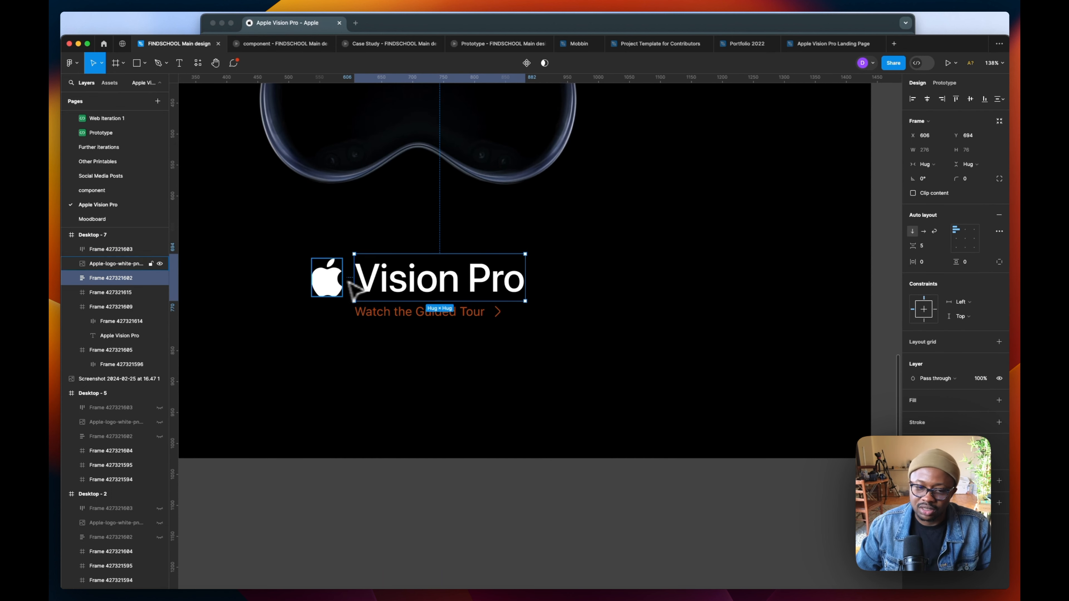
# - Inspect the Apple logo, the "Watch the Guided Tour" link and its arrow icon within Desktop - 7's hero layout
pyautogui.click(332, 291)
pyautogui.click(391, 315)
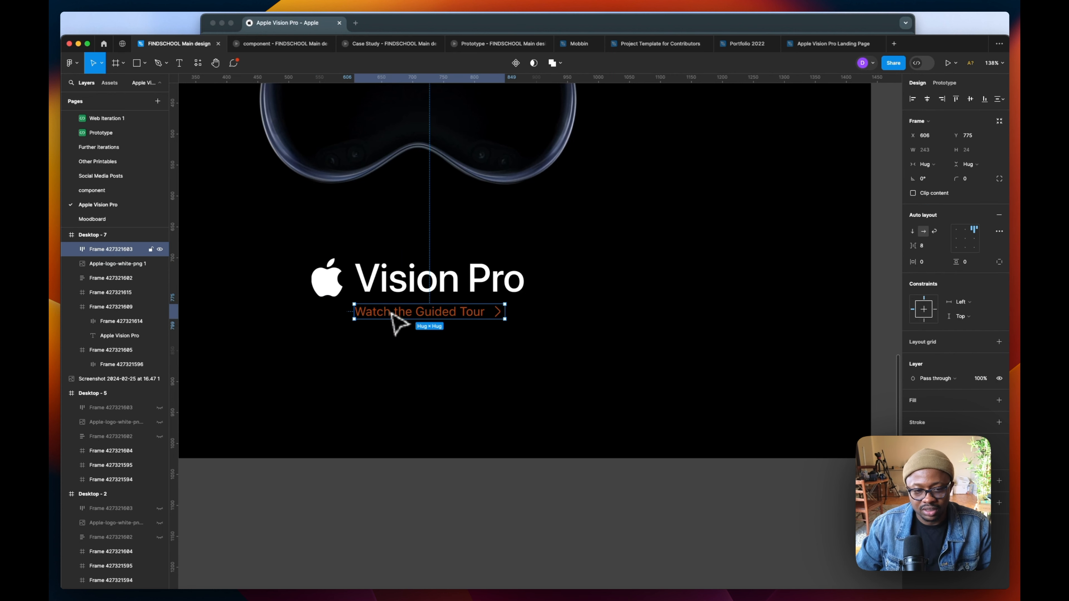
pyautogui.scroll(10, 497, 322)
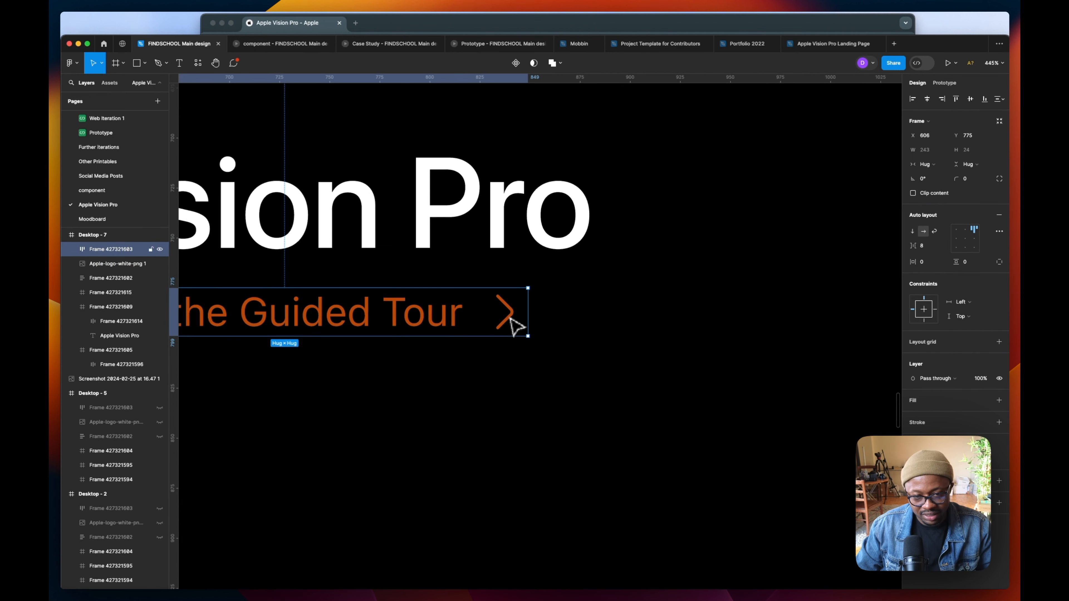
pyautogui.doubleClick(510, 324)
pyautogui.scroll(-10, 510, 318)
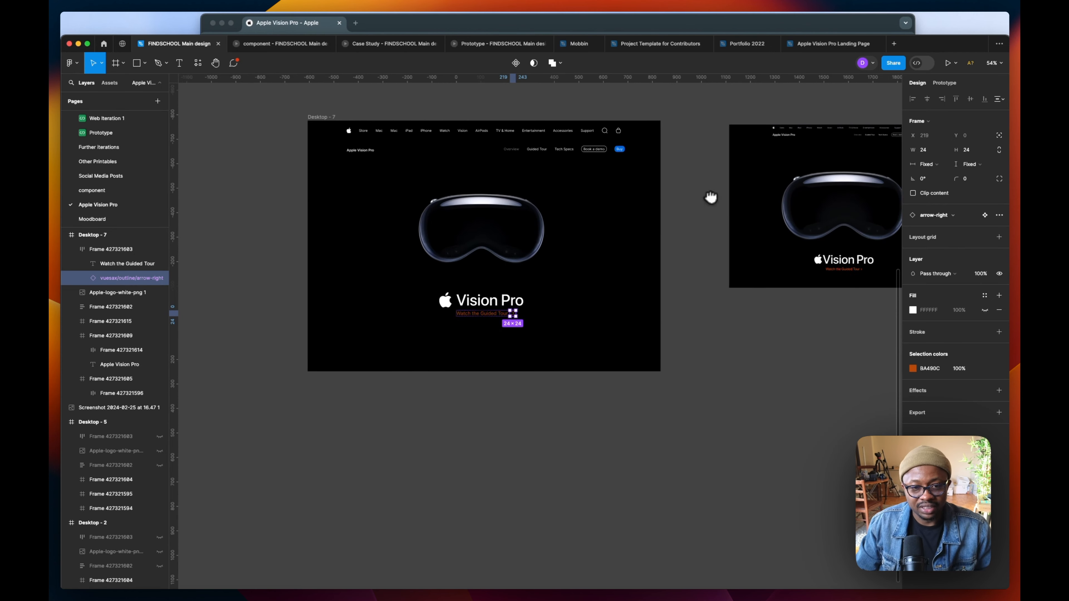
pyautogui.scroll(3, 615, 231)
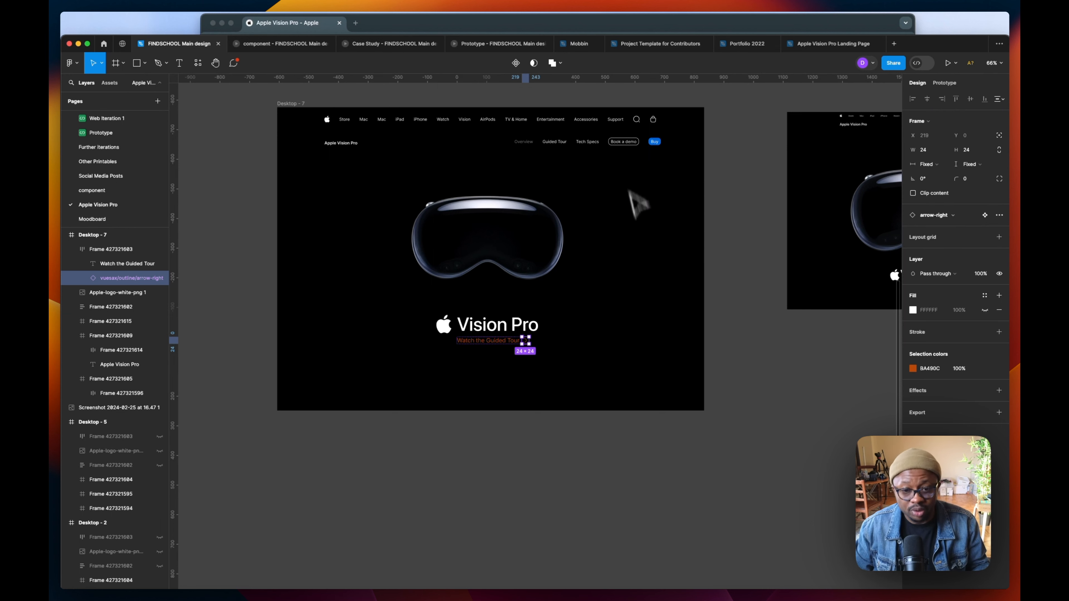
# - Move the reference screenshot from the right of Desktop - 7 to its left, at about X 1471 and Y -1520
pyautogui.scroll(-5, 676, 310)
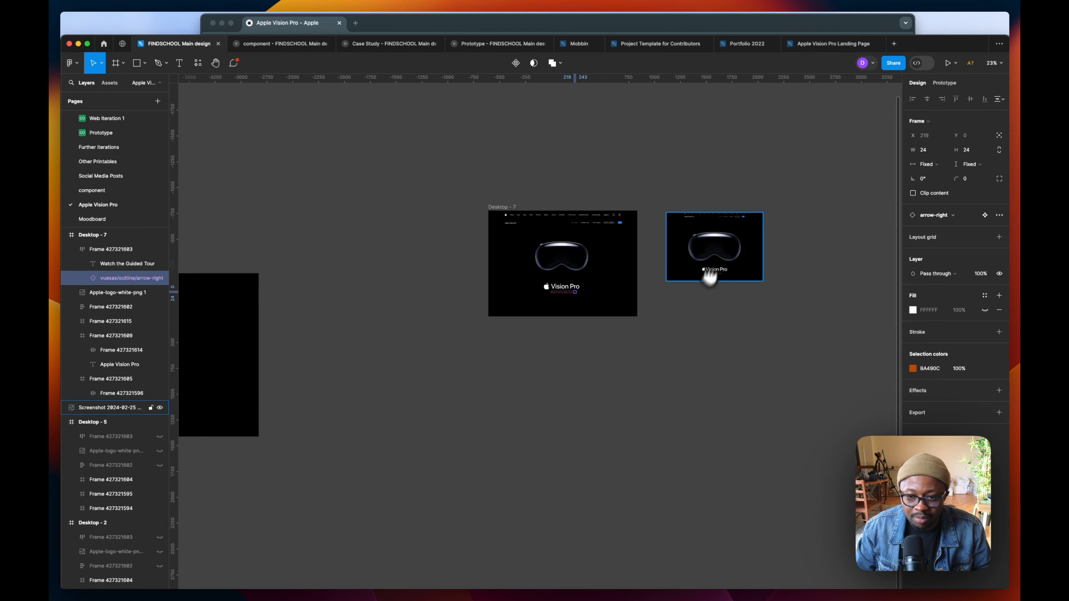
pyautogui.moveTo(706, 277); pyautogui.dragTo(667, 265)
pyautogui.moveTo(599, 289); pyautogui.dragTo(435, 258)
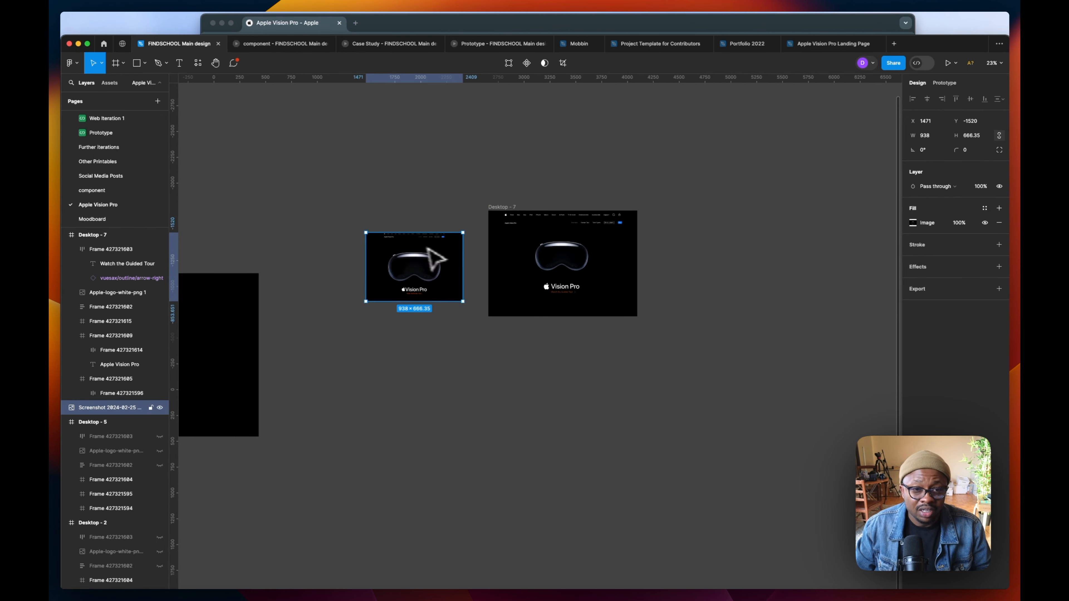
# - Check the original Apple Vision Pro page in the browser, minimise that window and return to the Figma canvas
pyautogui.click(406, 26)
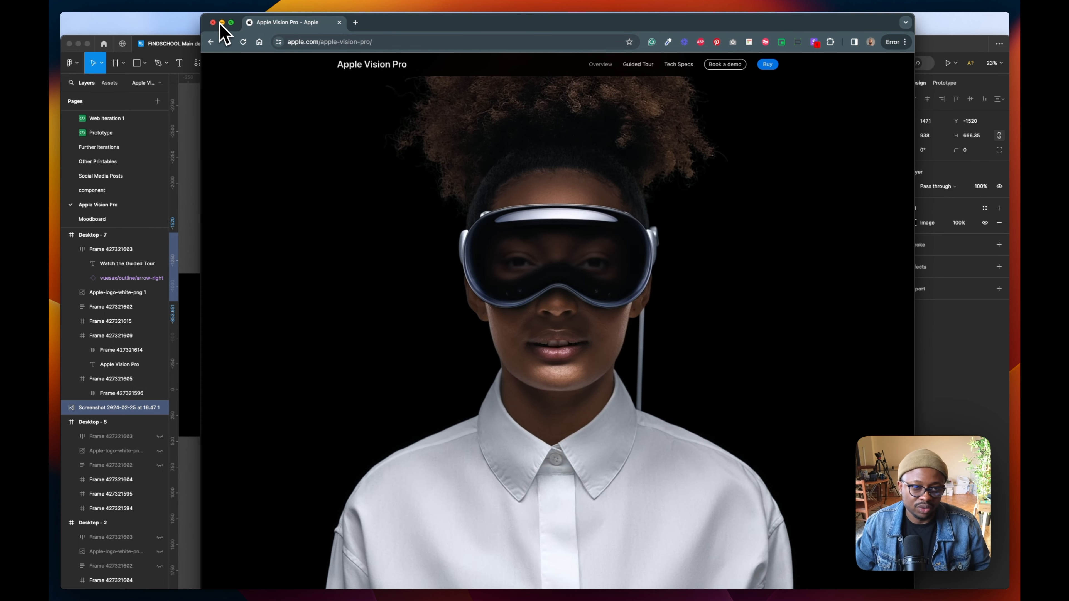
pyautogui.click(221, 23)
pyautogui.scroll(2, 563, 298)
pyautogui.hscroll(2, 668, 295)
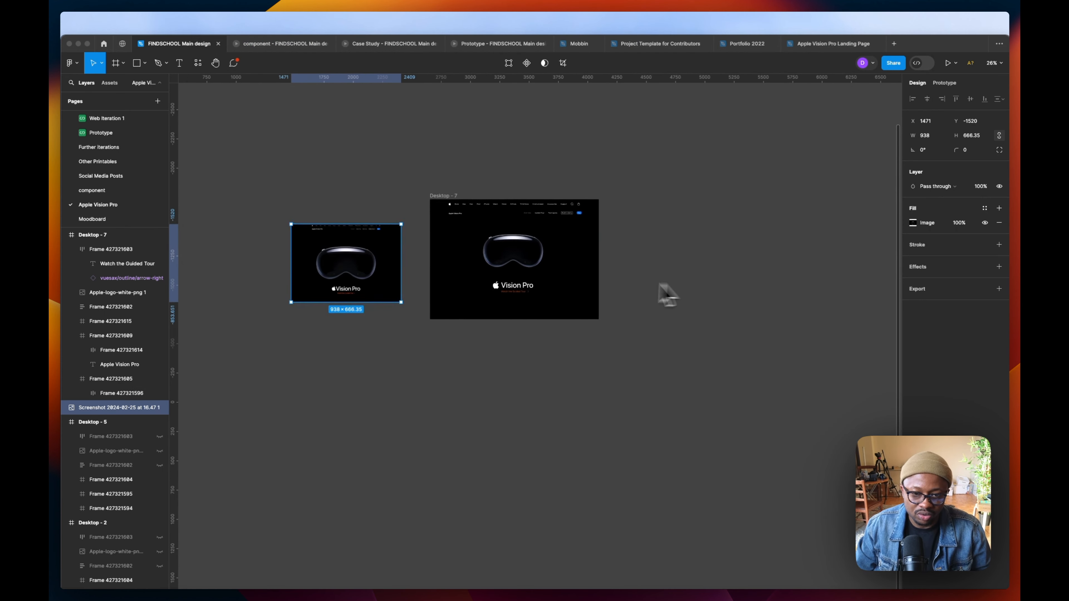
pyautogui.hscroll(2, 668, 295)
# - Delete the reference screenshot standing beside Desktop - 7
pyautogui.click(395, 205)
pyautogui.click(394, 204)
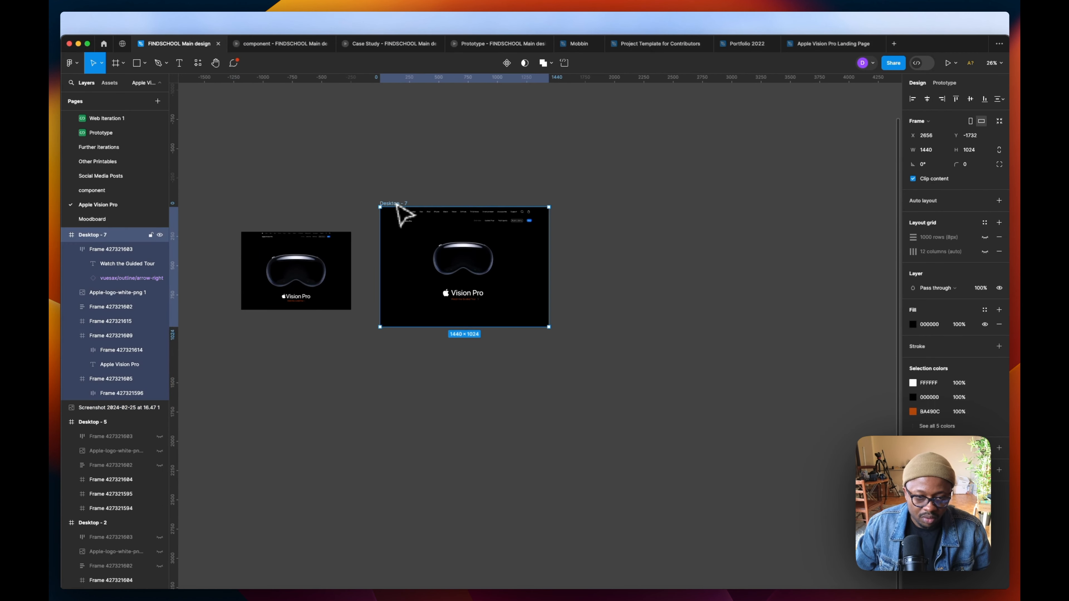
pyautogui.hotkey('shift', '2')
pyautogui.press('-')
pyautogui.click(320, 262)
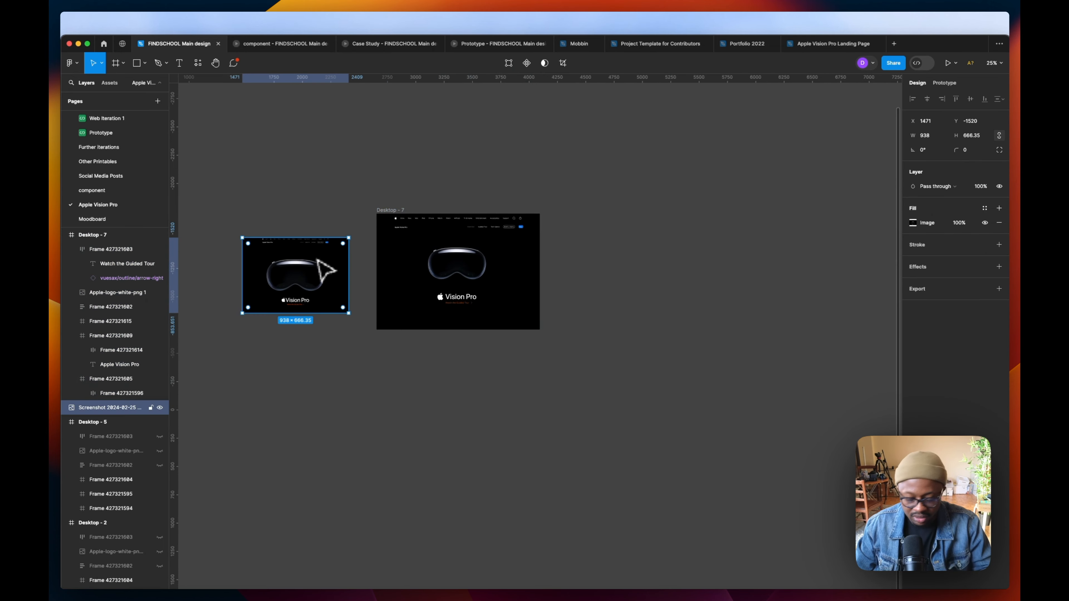
pyautogui.press('Delete')
# - Duplicate the Desktop - 7 frame to its right, level with the original at about X 4327
pyautogui.scroll(3, 375, 241)
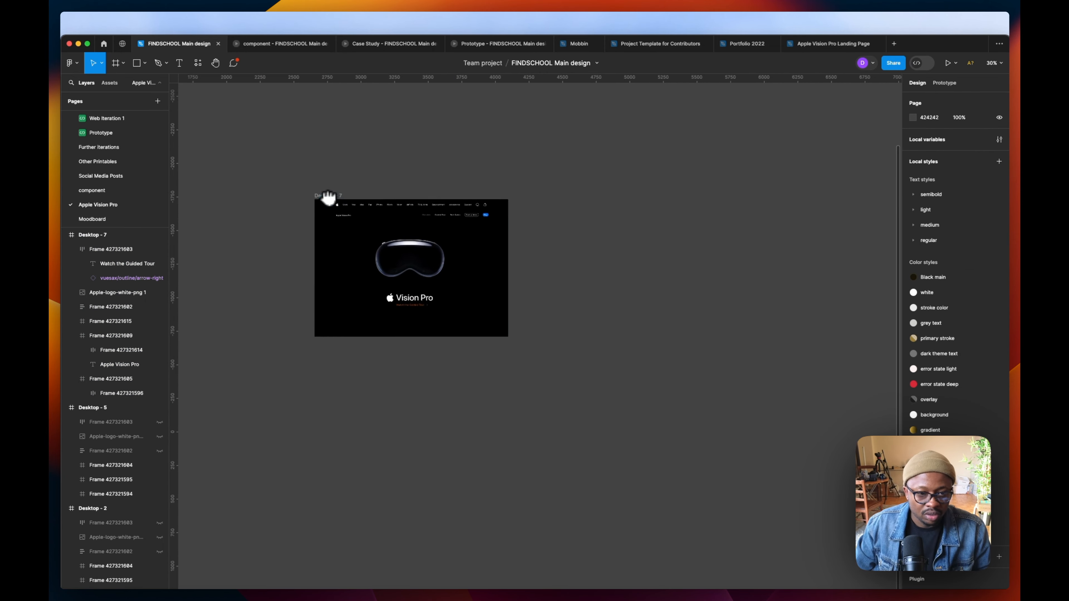
pyautogui.moveTo(328, 202); pyautogui.dragTo(603, 208)
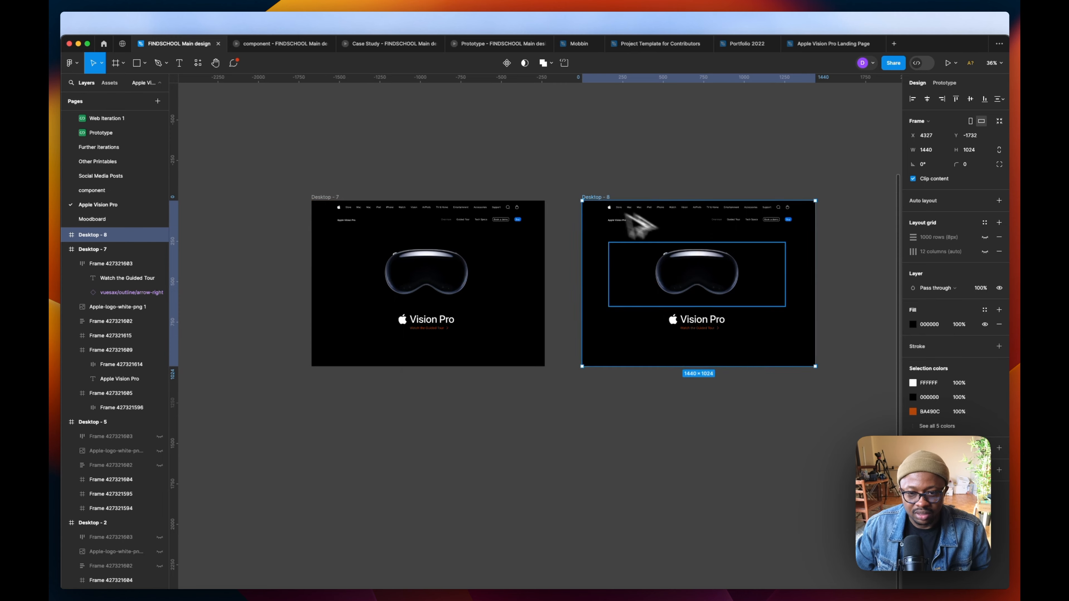
pyautogui.hscroll(5, 640, 222)
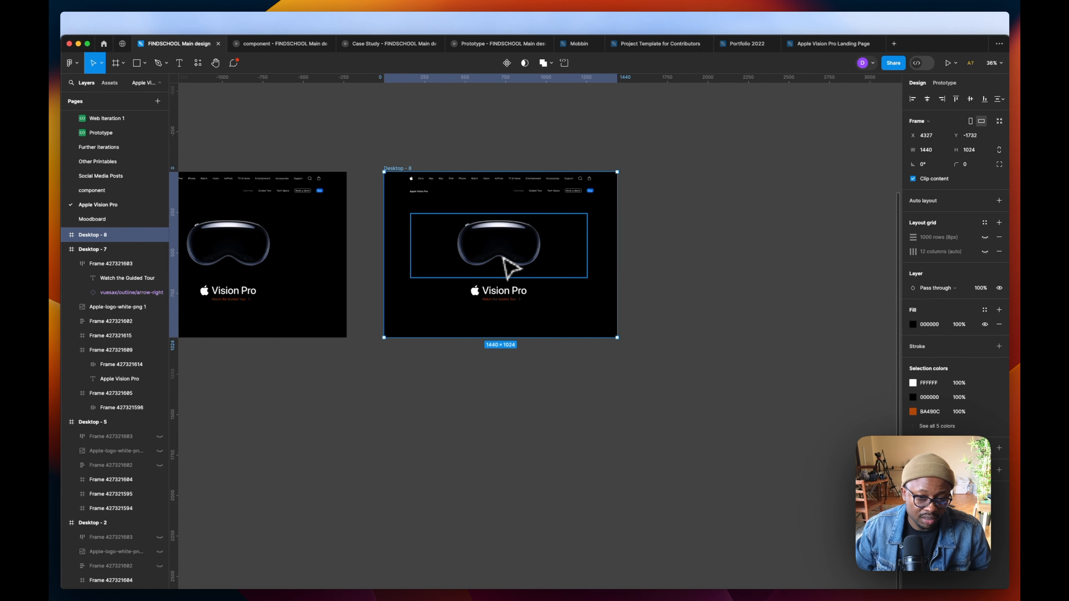
pyautogui.hscroll(-3, 506, 264)
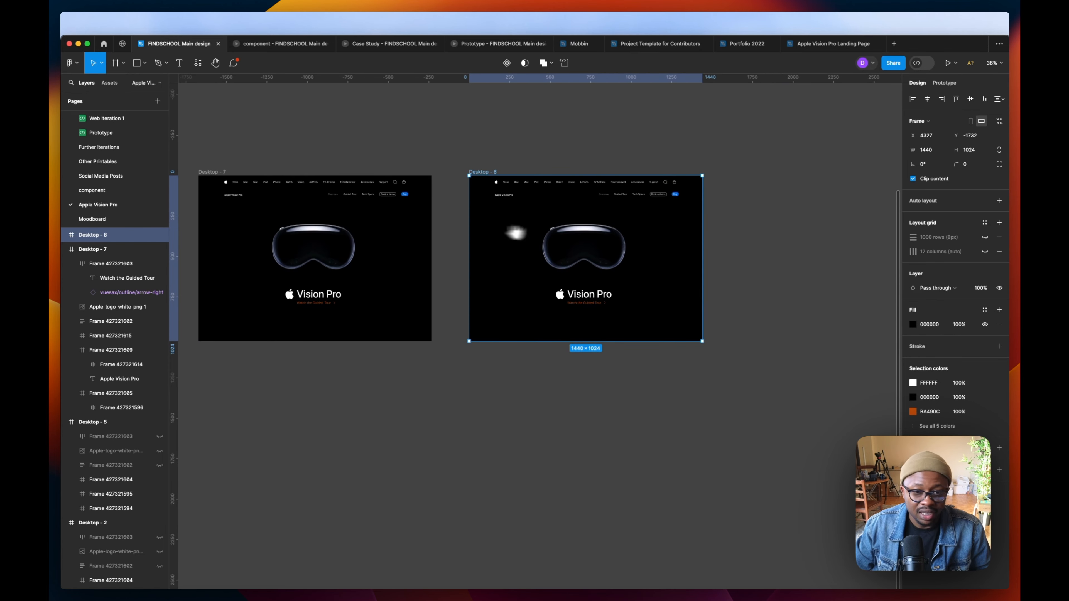
# - Add a prototype connection from Desktop - 7 to Desktop - 8 that navigates instantly on click
pyautogui.click(948, 84)
pyautogui.click(223, 172)
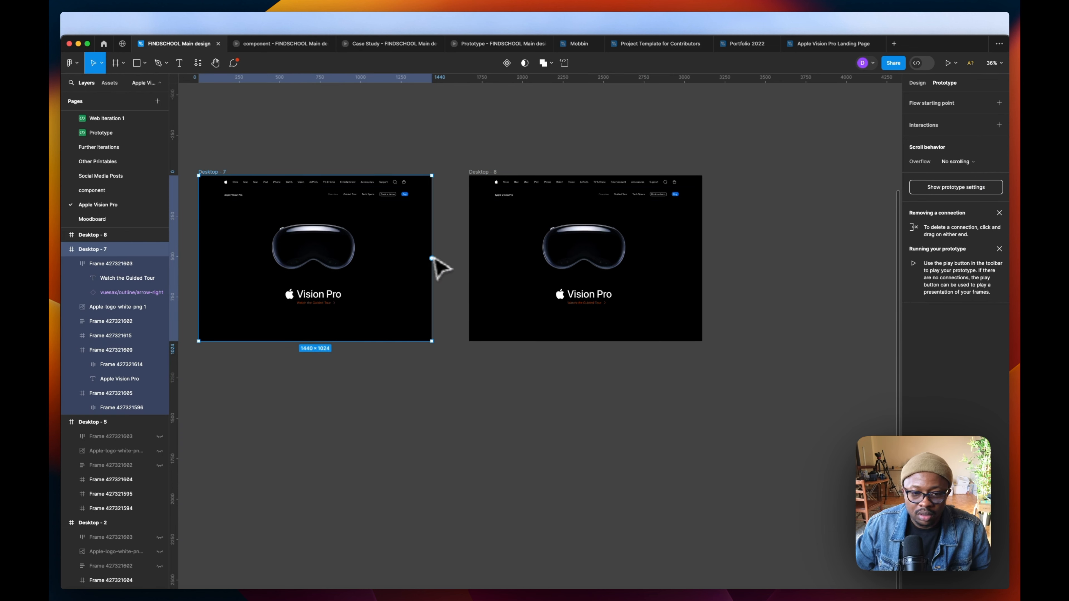
pyautogui.moveTo(431, 258); pyautogui.dragTo(486, 276)
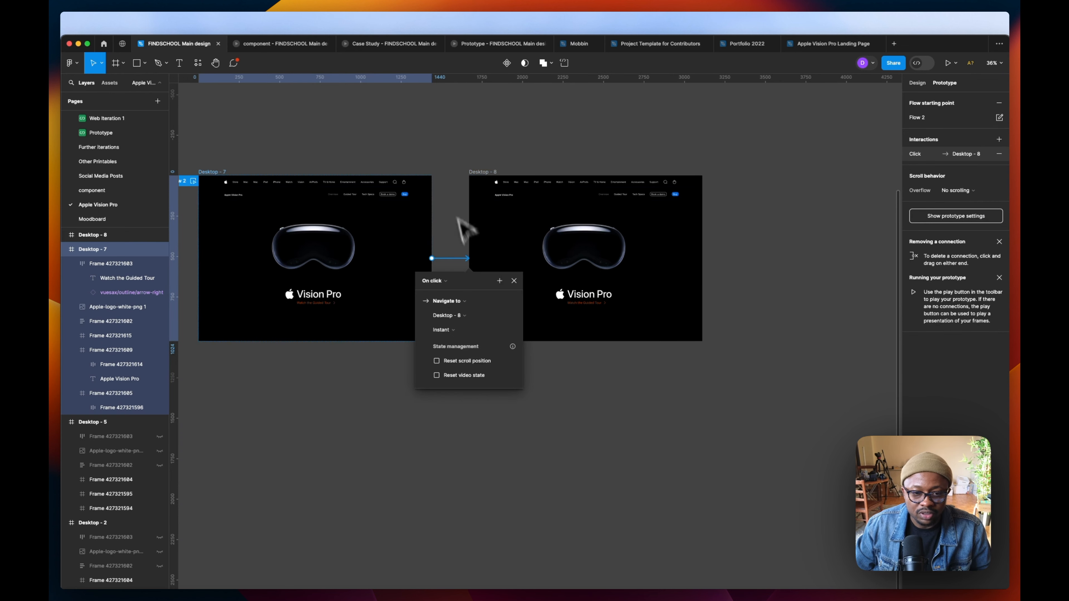
pyautogui.moveTo(436, 181); pyautogui.dragTo(519, 169)
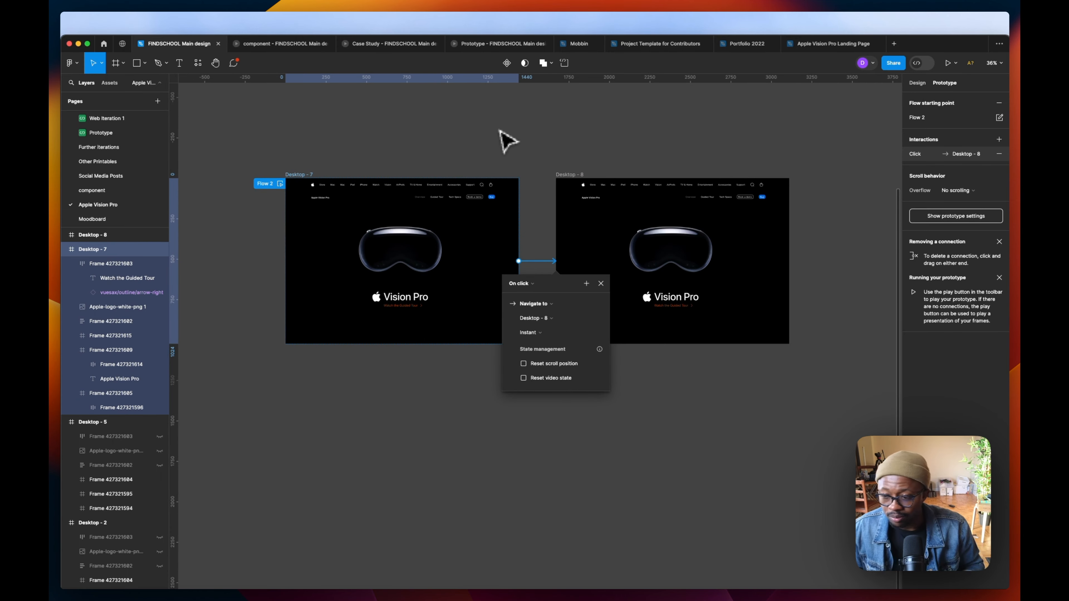
pyautogui.click(512, 135)
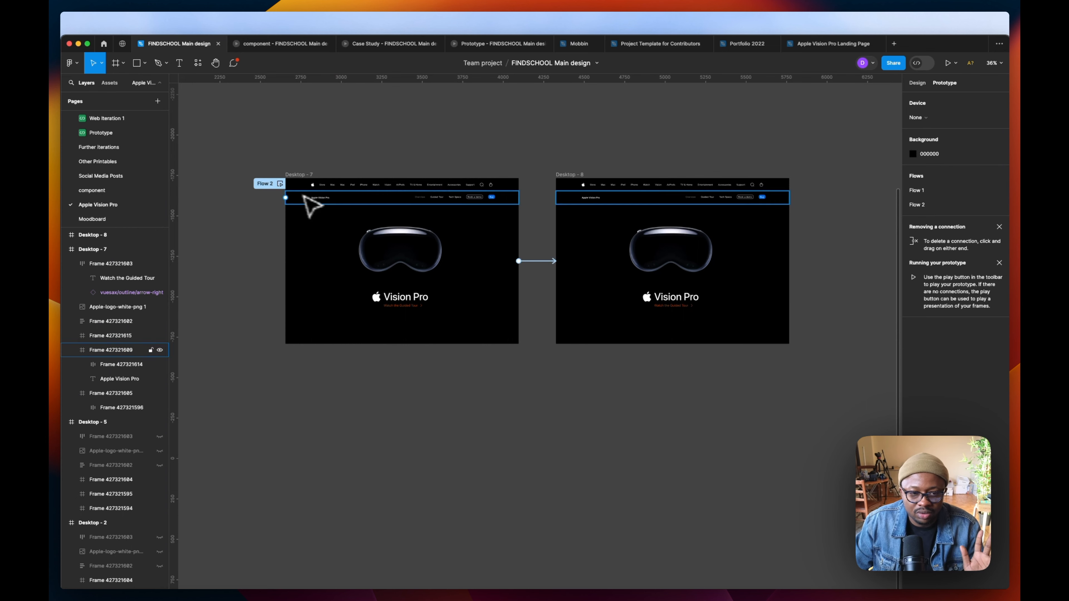
# - Preview Flow 2 in an enlarged preview window, check the transition from Desktop - 7, and close the preview
pyautogui.click(280, 183)
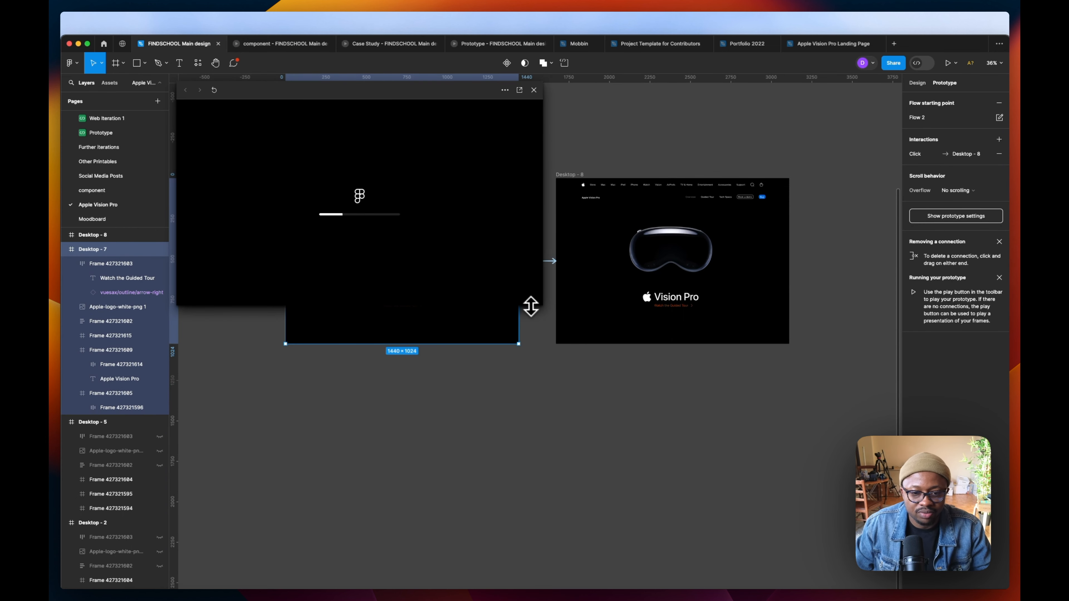
pyautogui.moveTo(537, 308); pyautogui.dragTo(689, 479)
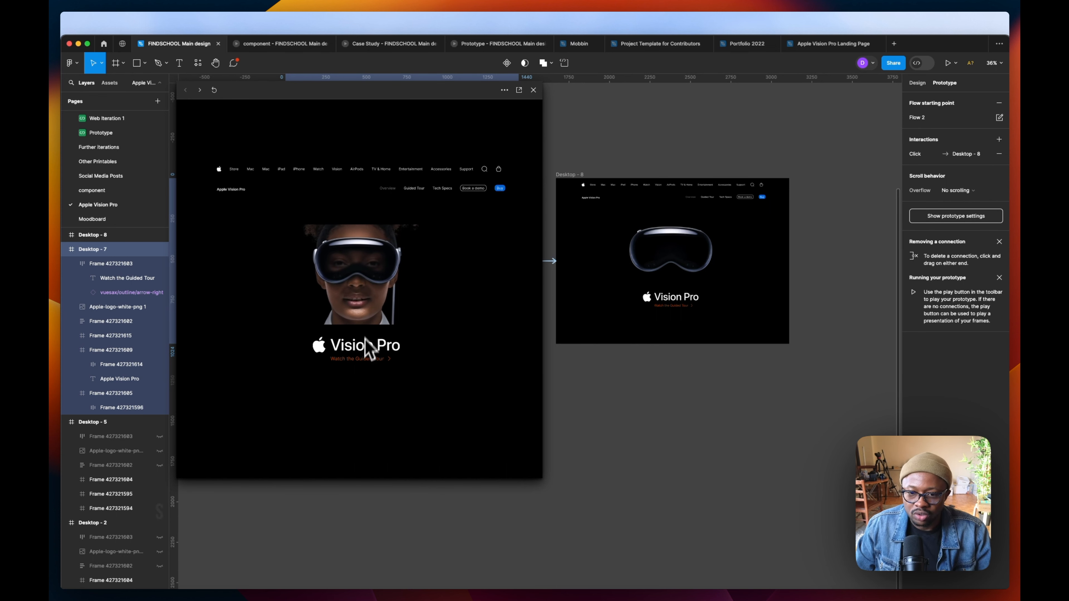
pyautogui.click(533, 89)
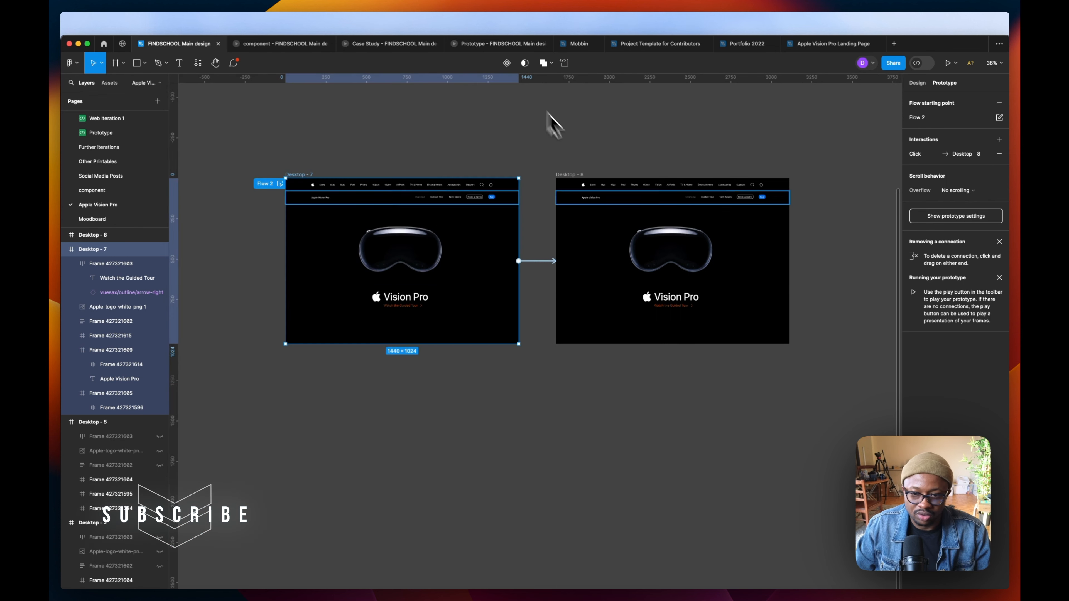
# - Hide the Apple logo, "Vision Pro" title and "Watch the Guided Tour" link in Desktop - 8
pyautogui.scroll(2, 701, 274)
pyautogui.click(917, 83)
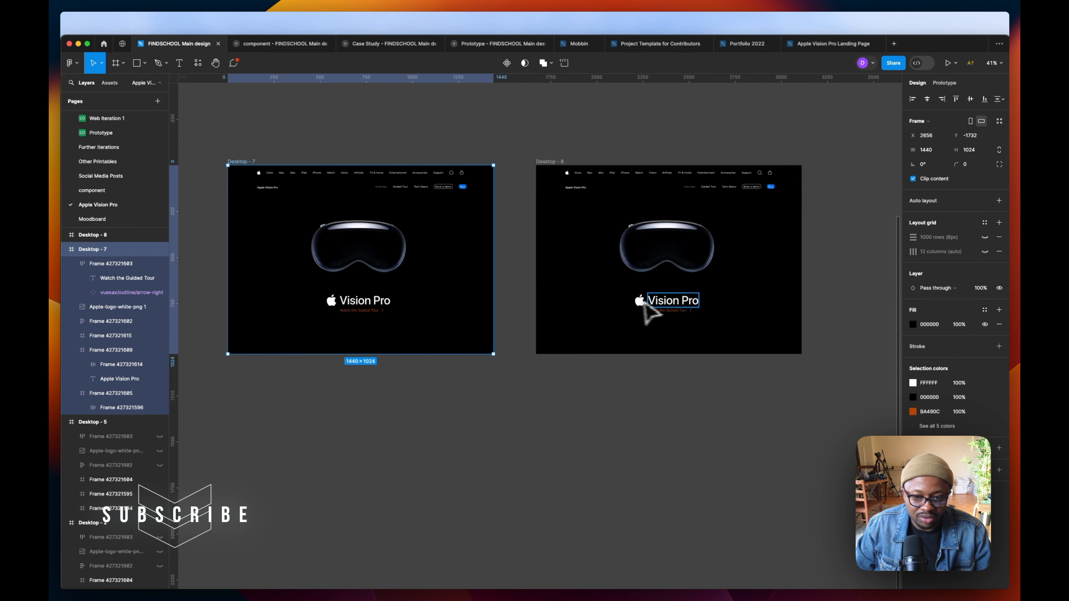
pyautogui.click(659, 309)
pyautogui.scroll(3, 656, 310)
pyautogui.keyDown('shift'); pyautogui.click(639, 306); pyautogui.keyUp('shift')
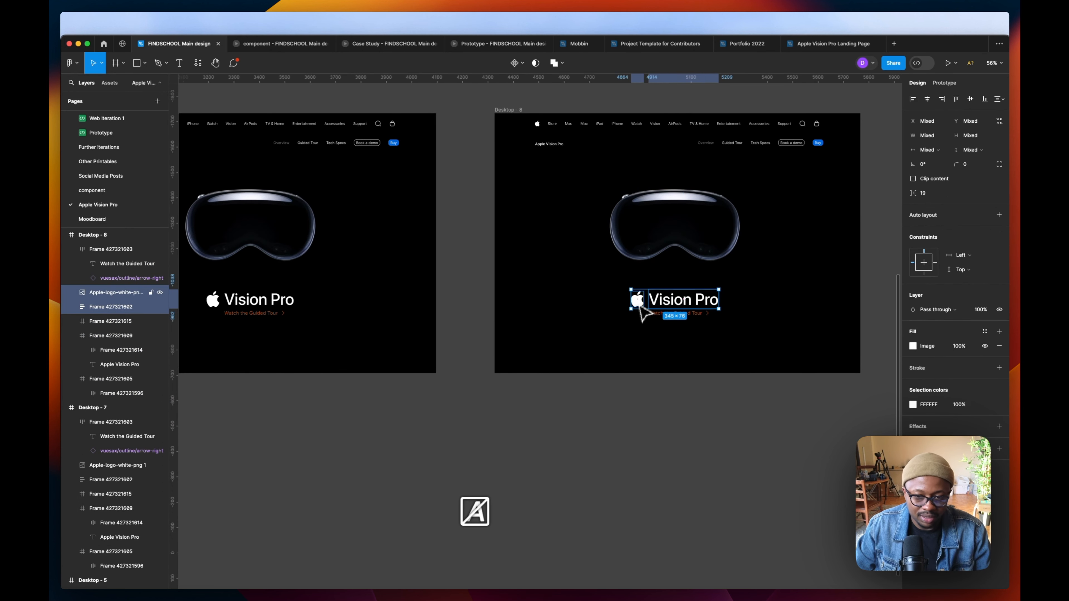
pyautogui.keyDown('shift'); pyautogui.click(656, 314); pyautogui.keyUp('shift')
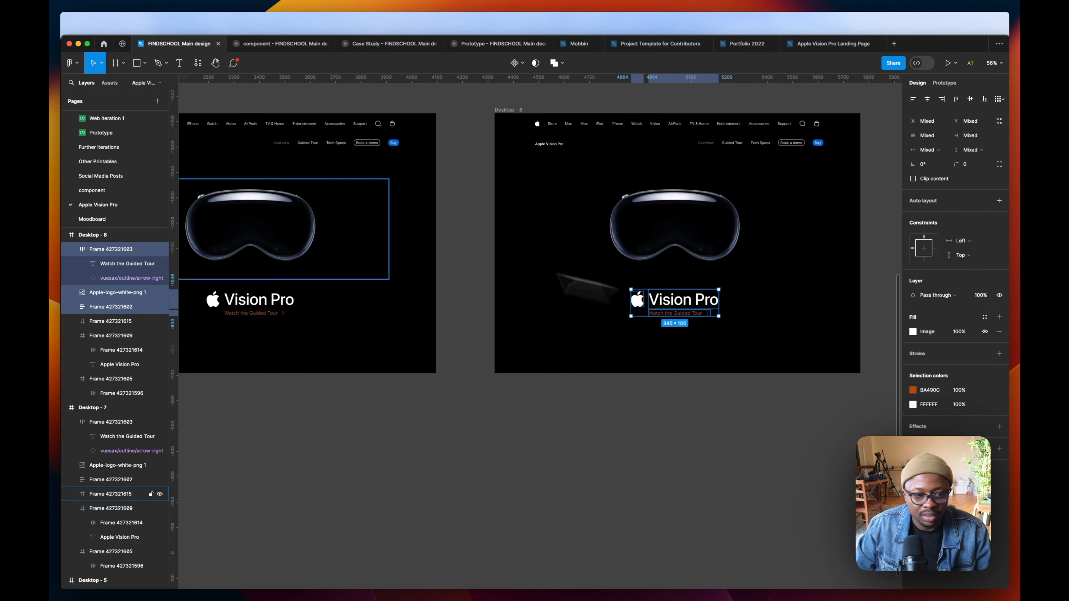
pyautogui.click(159, 292)
pyautogui.click(160, 306)
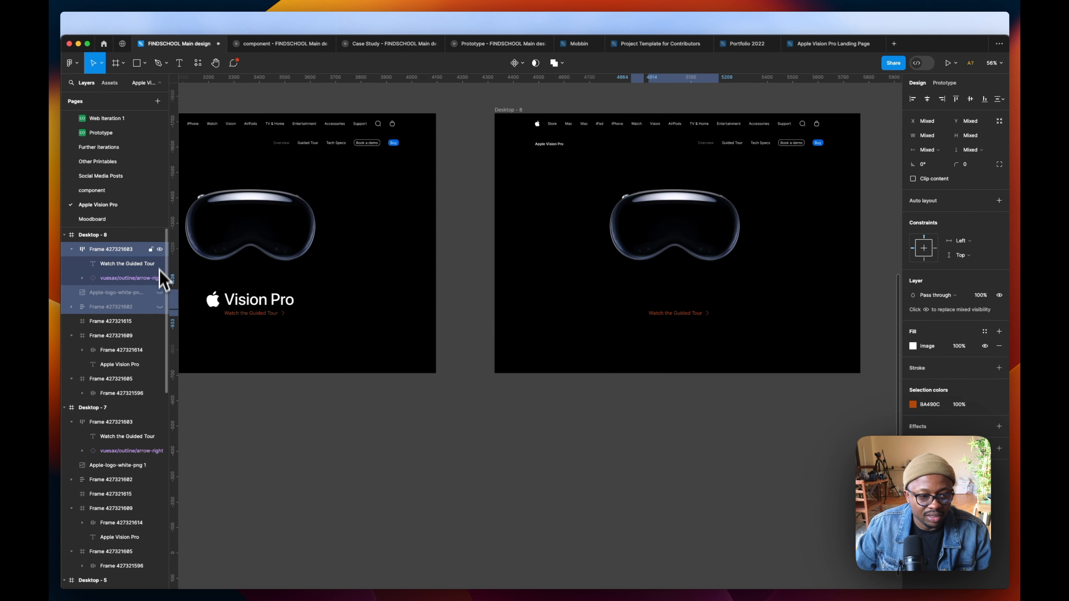
pyautogui.click(160, 249)
# - Enlarge the headset video frame in Desktop - 8 to about 1371 × 845 so it fills the area below the navigation bar
pyautogui.click(716, 278)
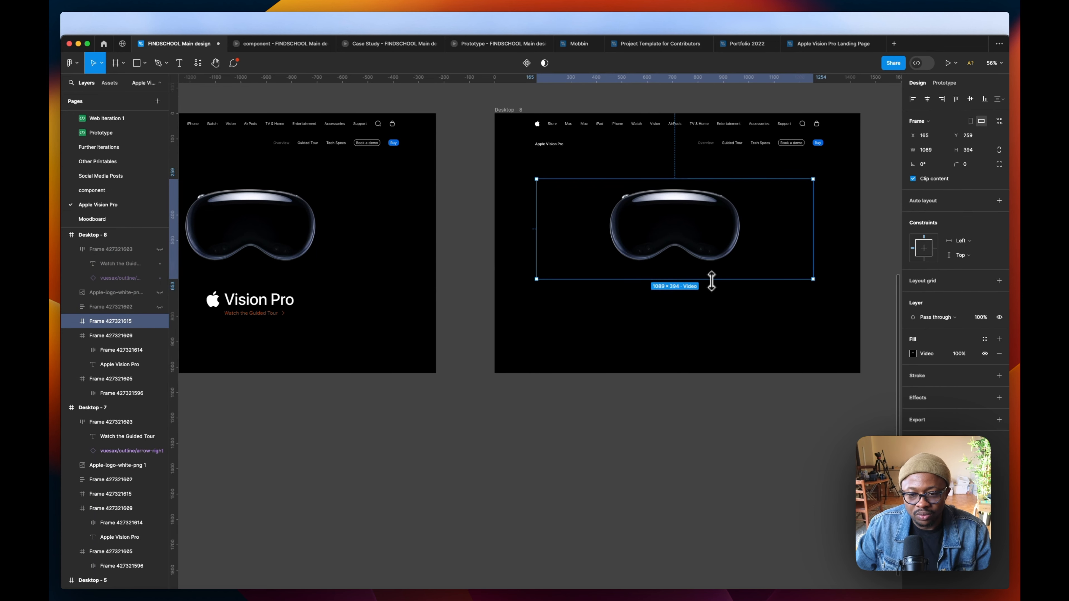
pyautogui.moveTo(711, 281); pyautogui.dragTo(720, 364)
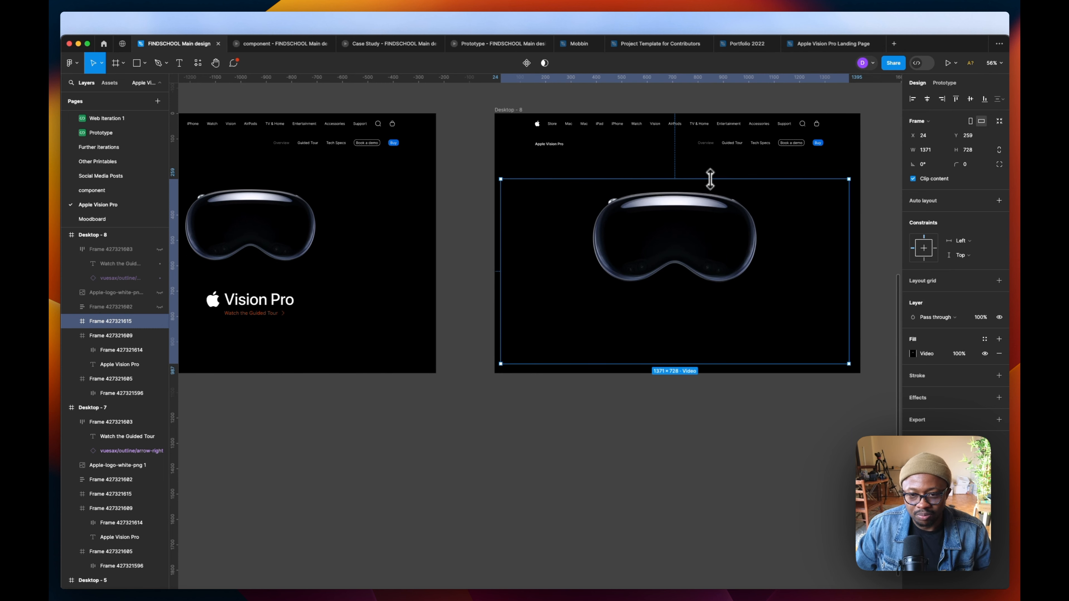
pyautogui.moveTo(710, 179); pyautogui.dragTo(715, 149)
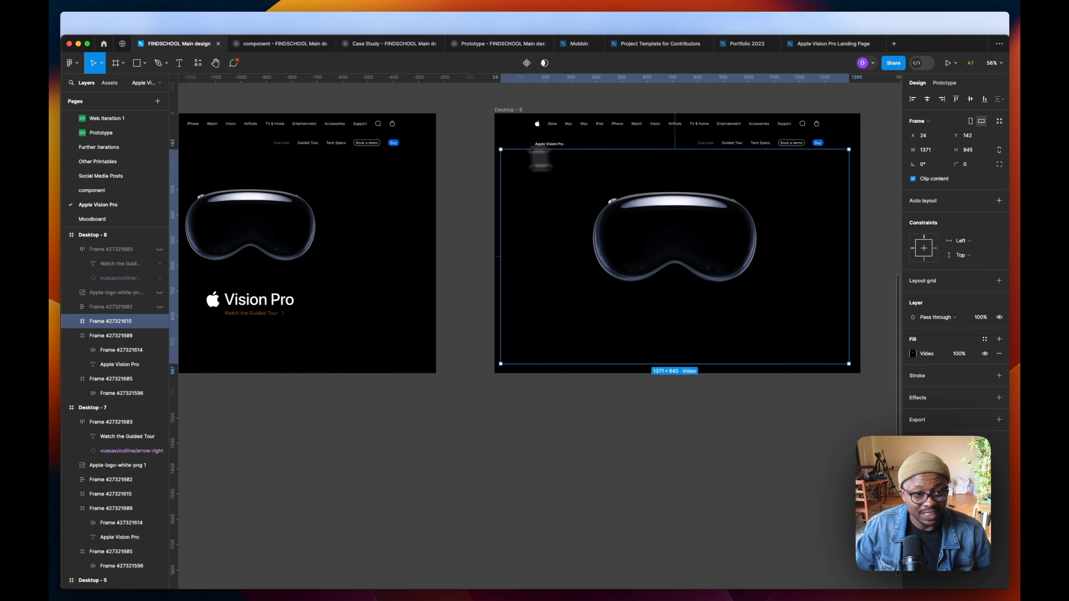
# - Preview Flow 2 from Desktop - 7 to check the transition to the enlarged headset video
pyautogui.moveTo(229, 101); pyautogui.dragTo(332, 133)
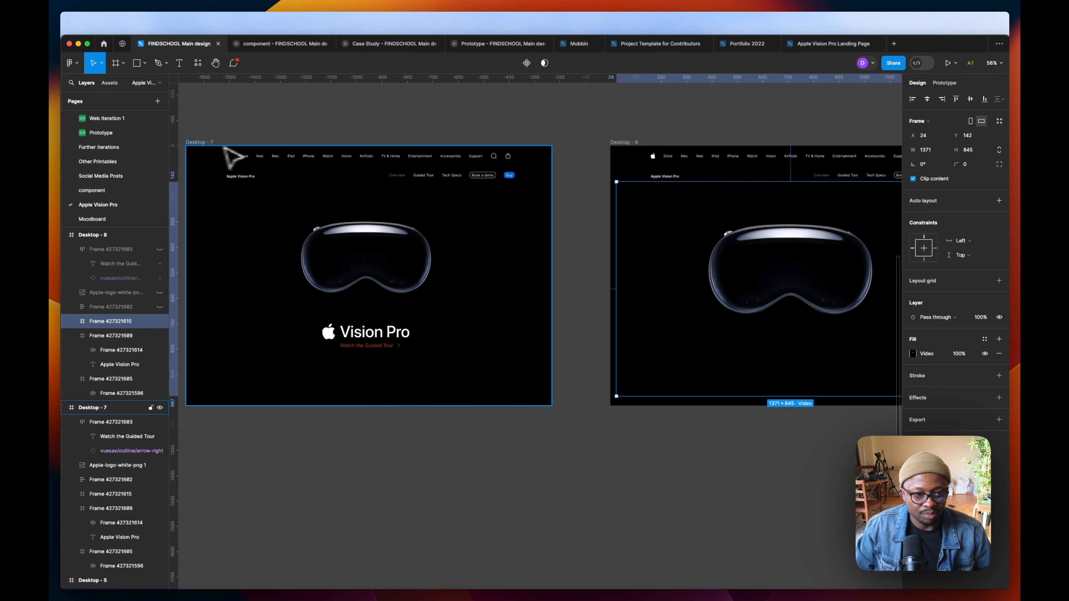
pyautogui.click(210, 142)
pyautogui.moveTo(257, 135); pyautogui.dragTo(348, 133)
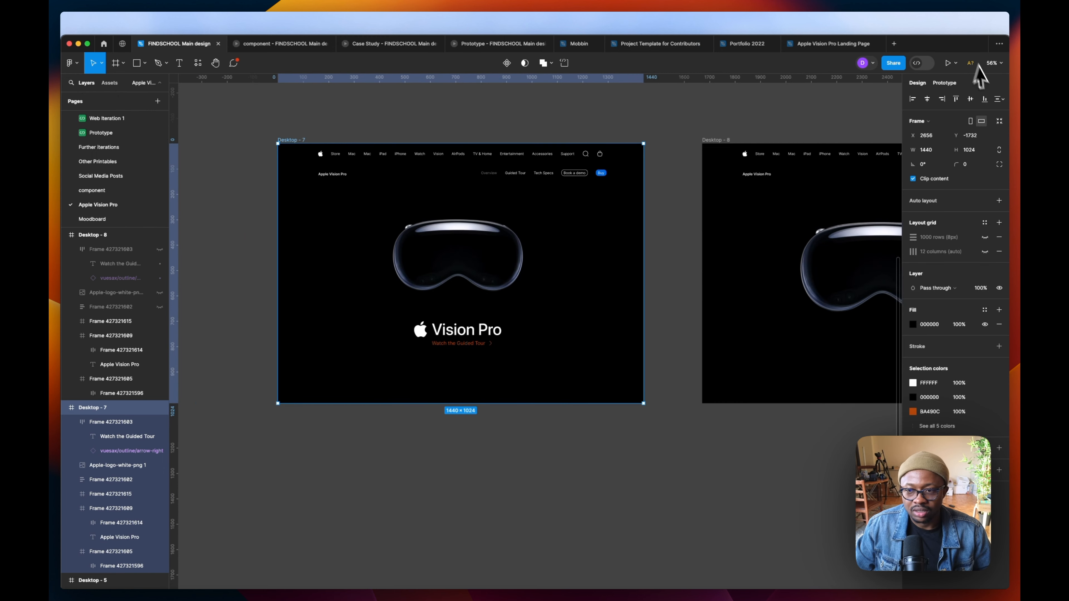
pyautogui.click(944, 83)
pyautogui.click(272, 149)
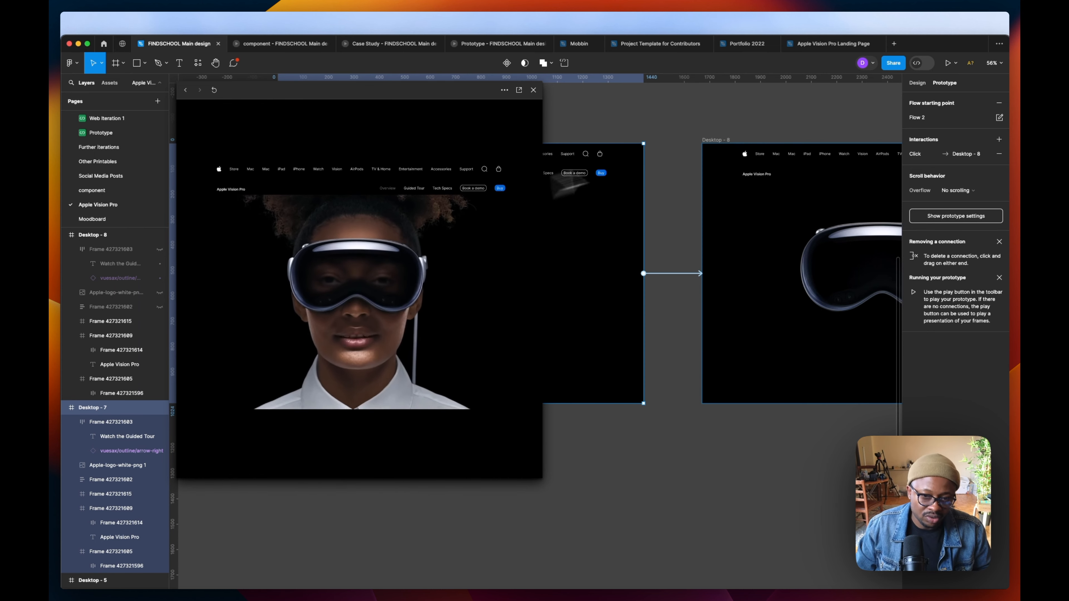
pyautogui.click(694, 137)
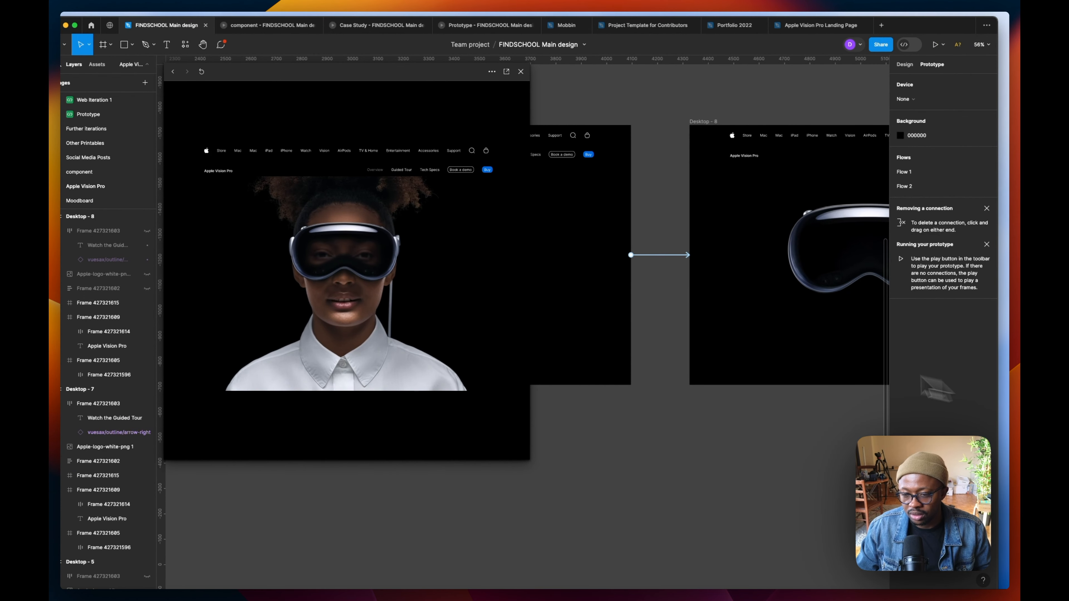
# - Switch to the browser, reload the Apple Vision Pro page and review its hero animation while moving down the page
pyautogui.press('super+Tab')
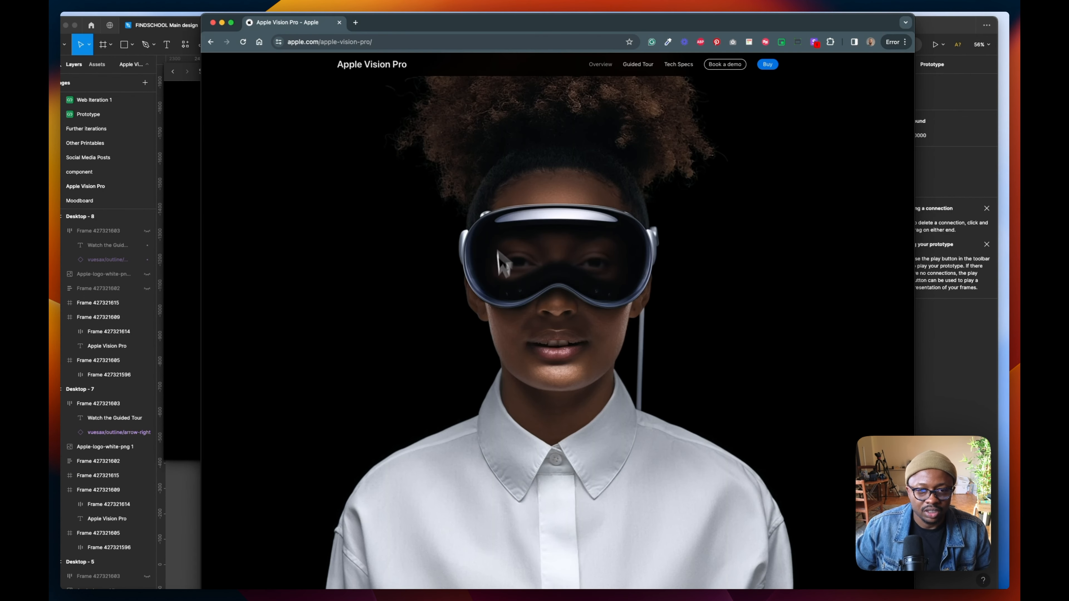
pyautogui.click(243, 42)
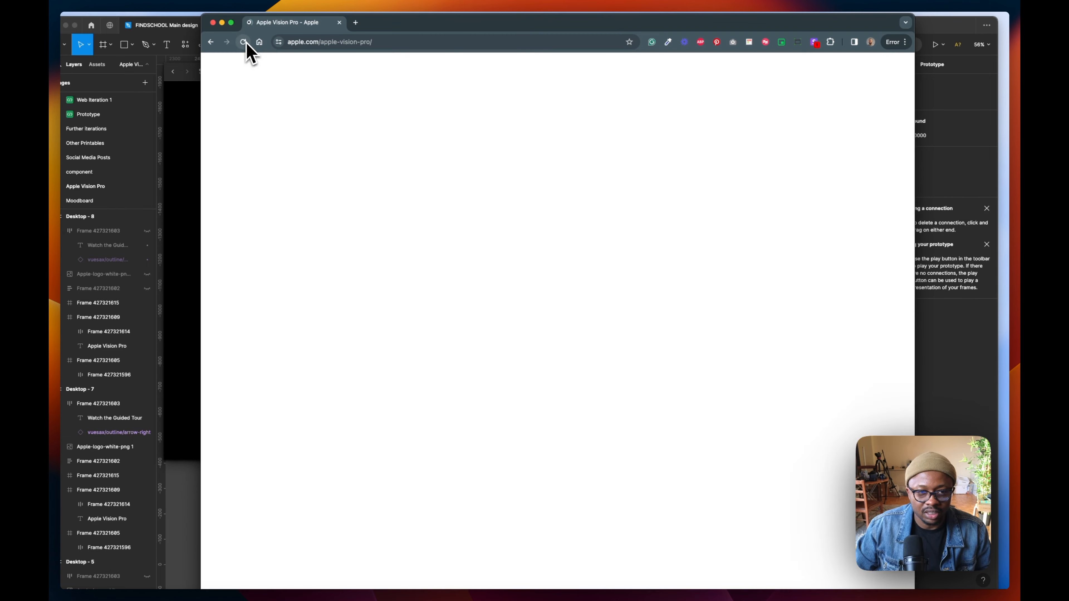
pyautogui.scroll(-1, 600, 140)
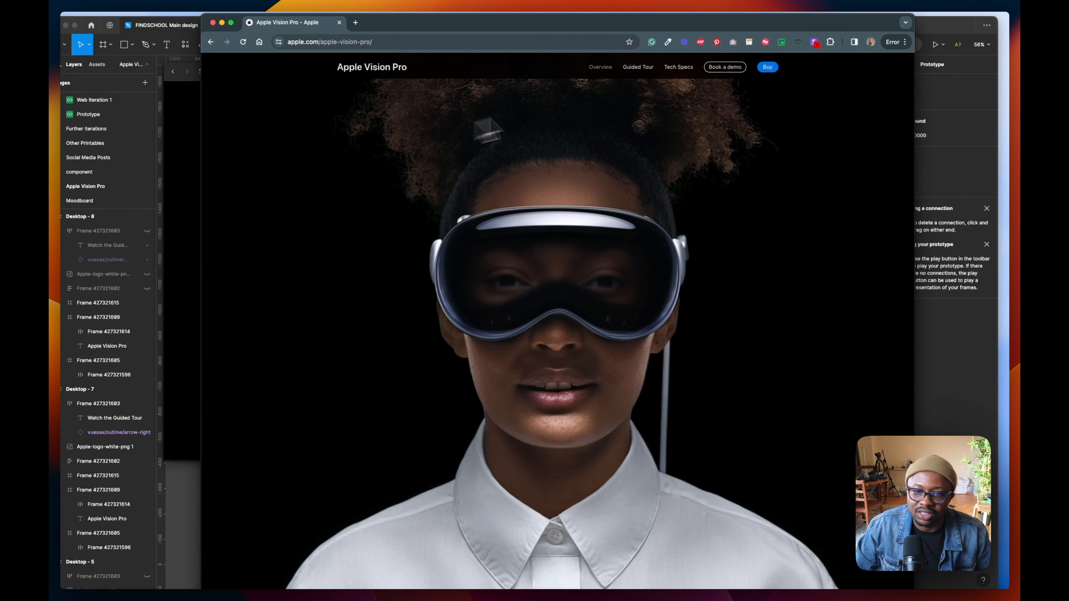
# - Return to the Figma file, close the preview, and move Desktop - 8's Apple Vision Pro sub-navigation bar up over the main navigation
pyautogui.click(979, 379)
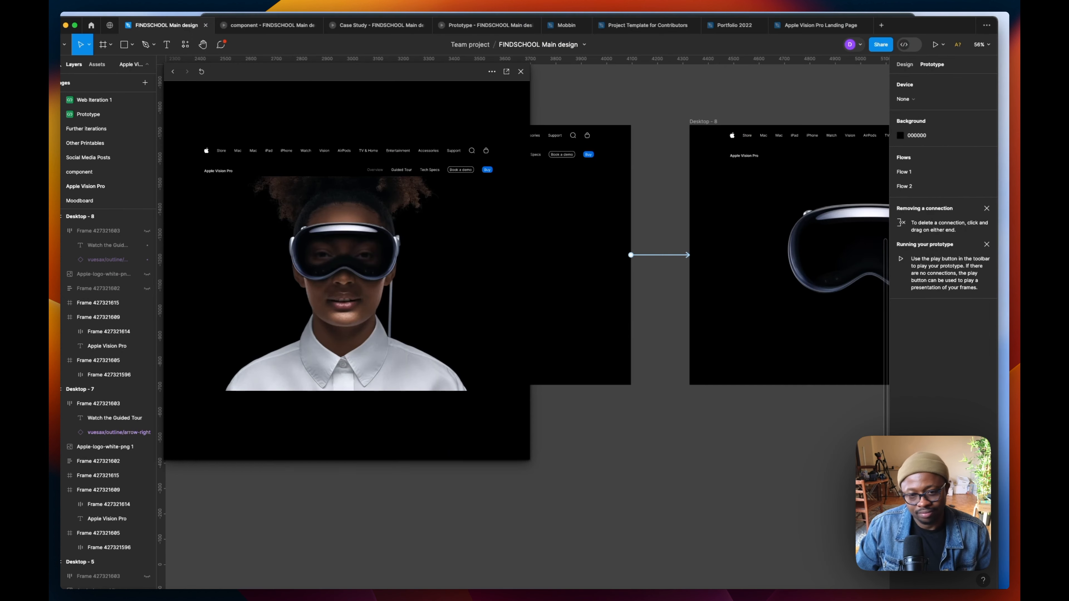
pyautogui.click(521, 71)
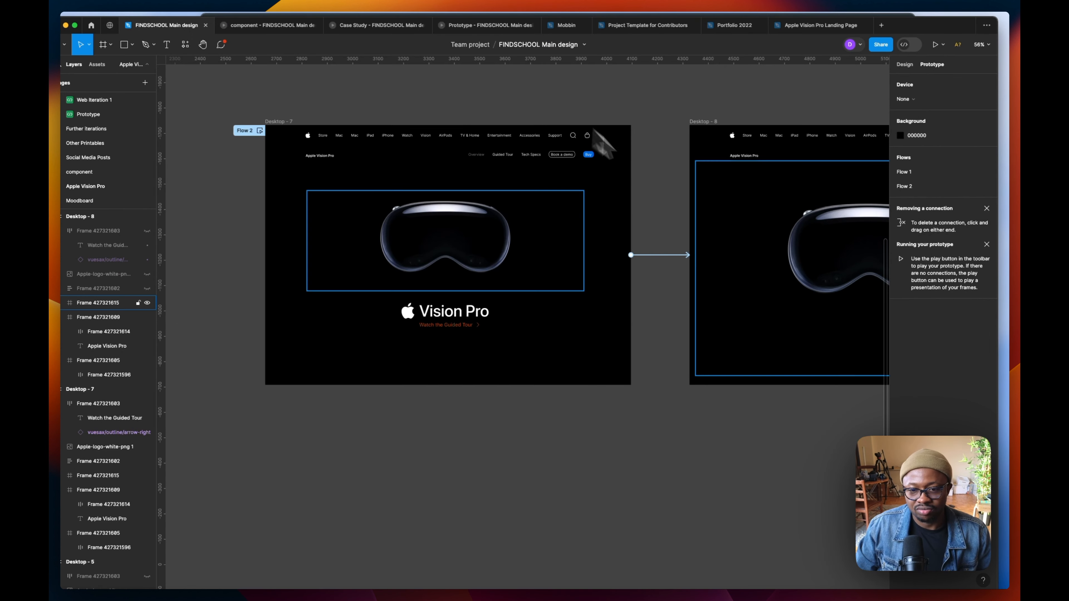
pyautogui.scroll(-2, 687, 220)
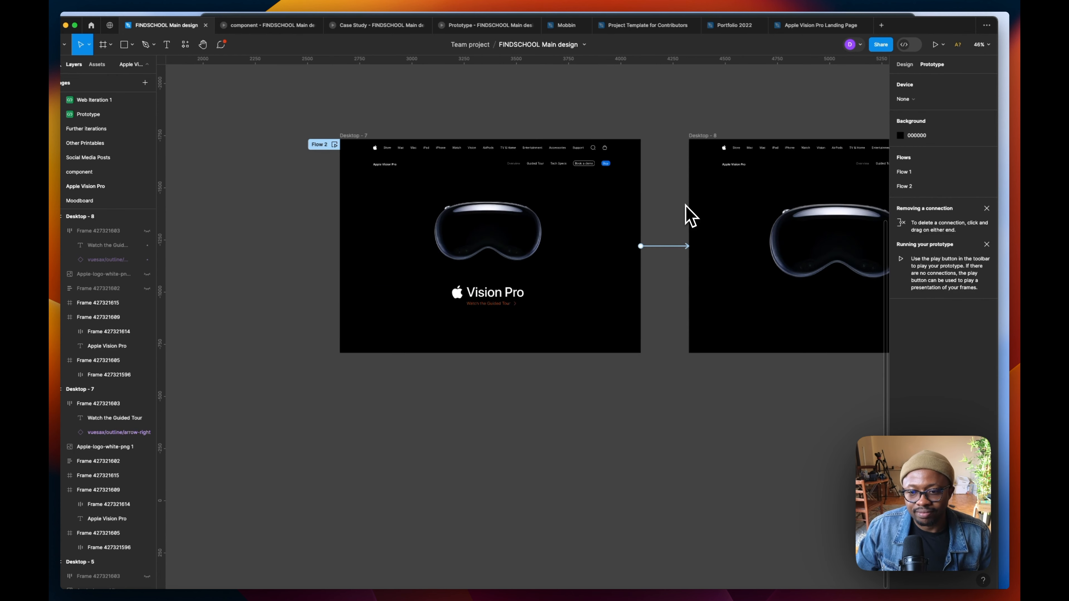
pyautogui.hscroll(7, 687, 215)
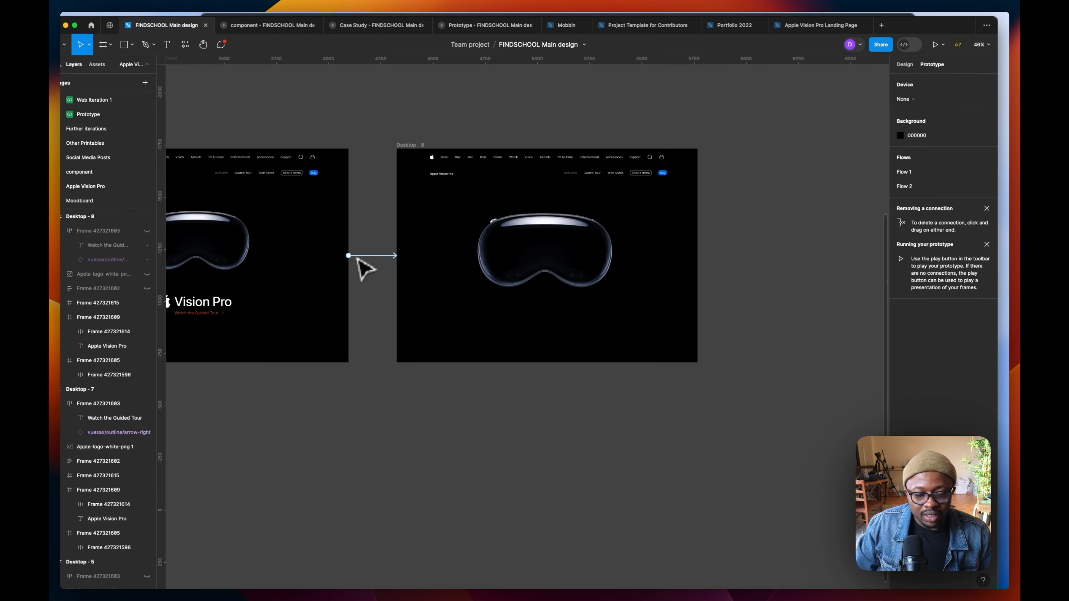
pyautogui.hscroll(-3, 371, 265)
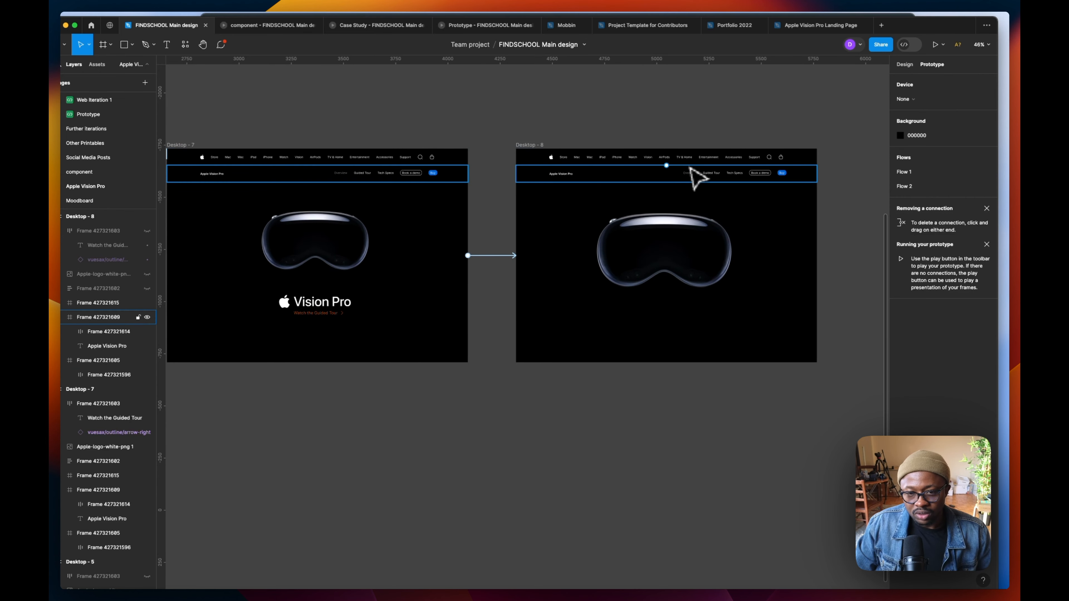
pyautogui.scroll(4, 686, 165)
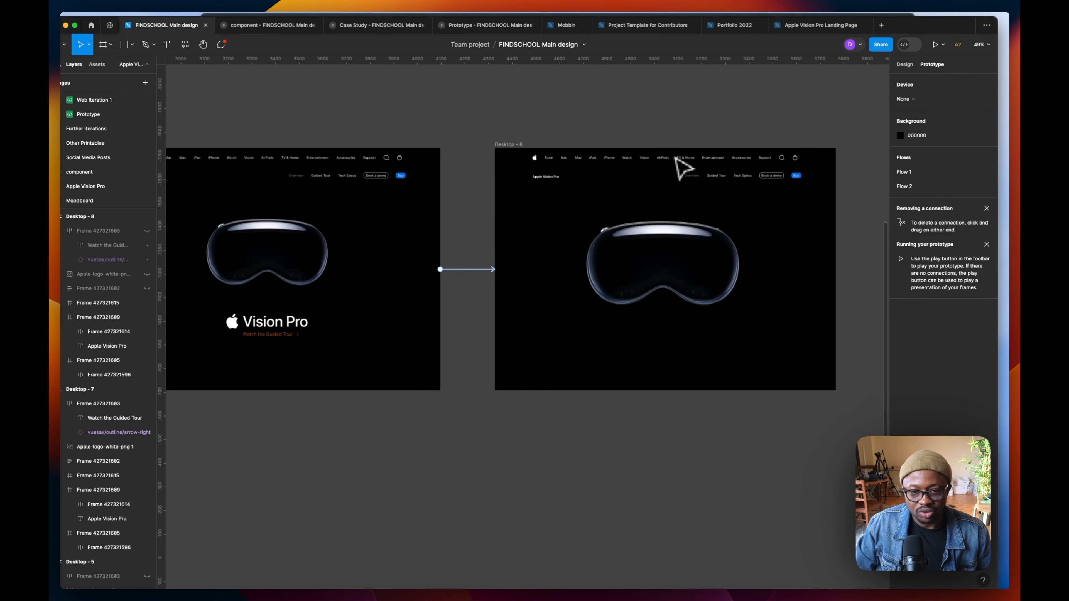
pyautogui.click(681, 166)
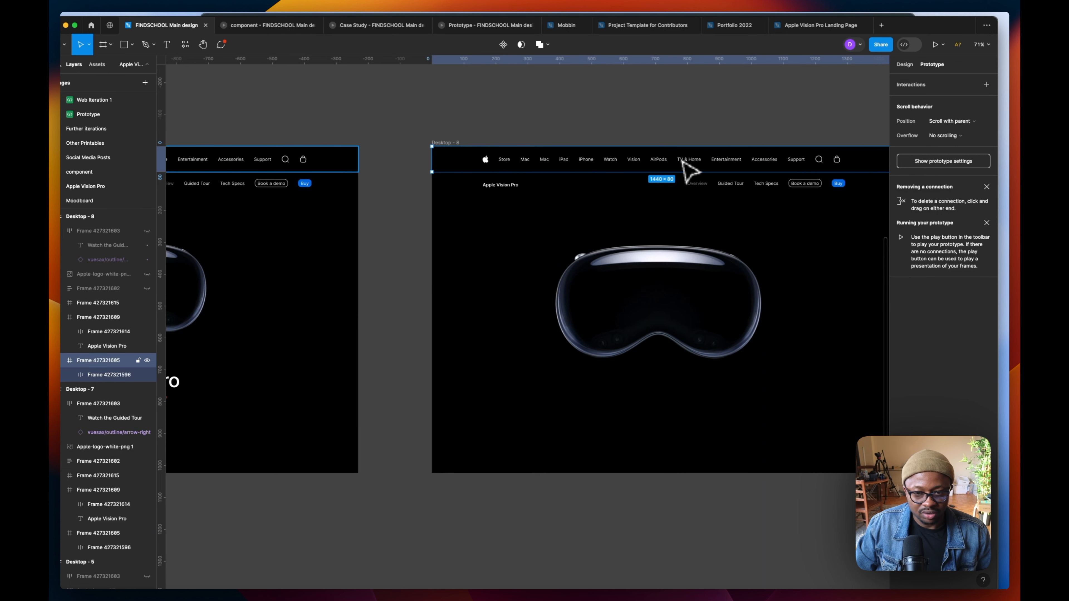
pyautogui.moveTo(682, 165)
pyautogui.mouseDown()
pyautogui.moveTo(682, 145)
pyautogui.moveTo(682, 188)
pyautogui.moveTo(682, 160)
pyautogui.mouseUp()
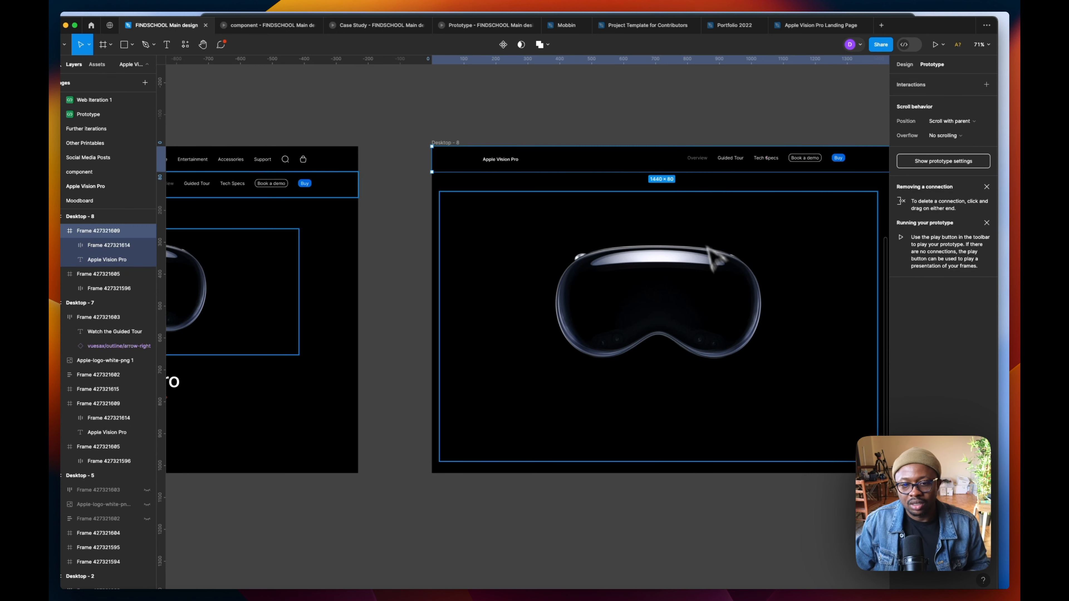
# - Extend the headset video frame in Desktop - 8 upward to about 1371 × 956 so it reaches under the navigation bar
pyautogui.hscroll(3, 747, 230)
pyautogui.click(696, 220)
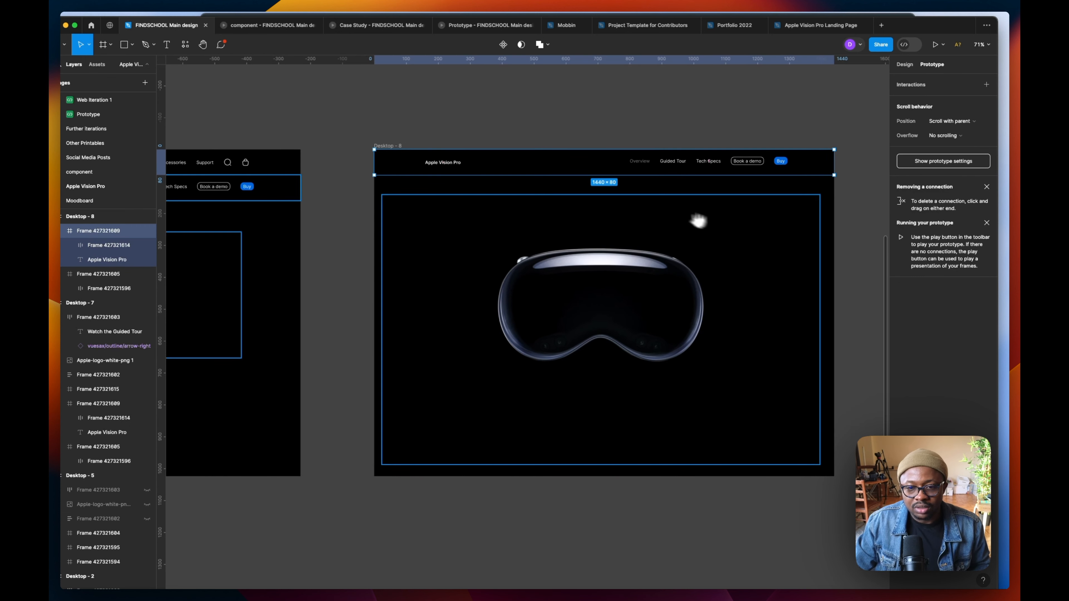
pyautogui.moveTo(651, 195); pyautogui.dragTo(651, 160)
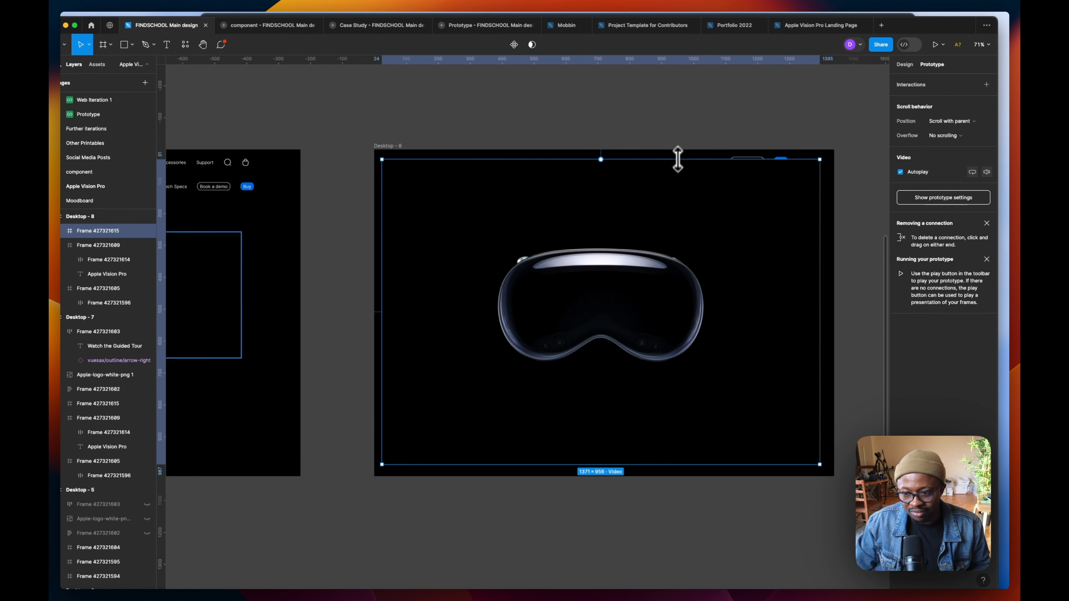
pyautogui.click(904, 64)
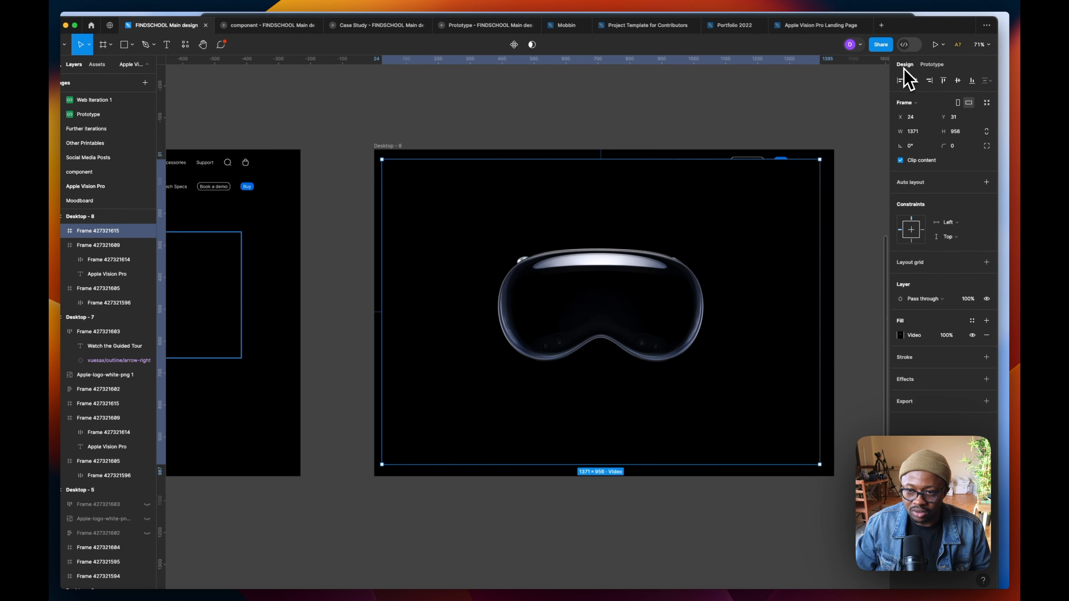
# - Bring the Apple Vision Pro sub-navigation bar in Desktop - 8 to the front, above the headset video
pyautogui.scroll(3, 650, 157)
pyautogui.click(653, 164)
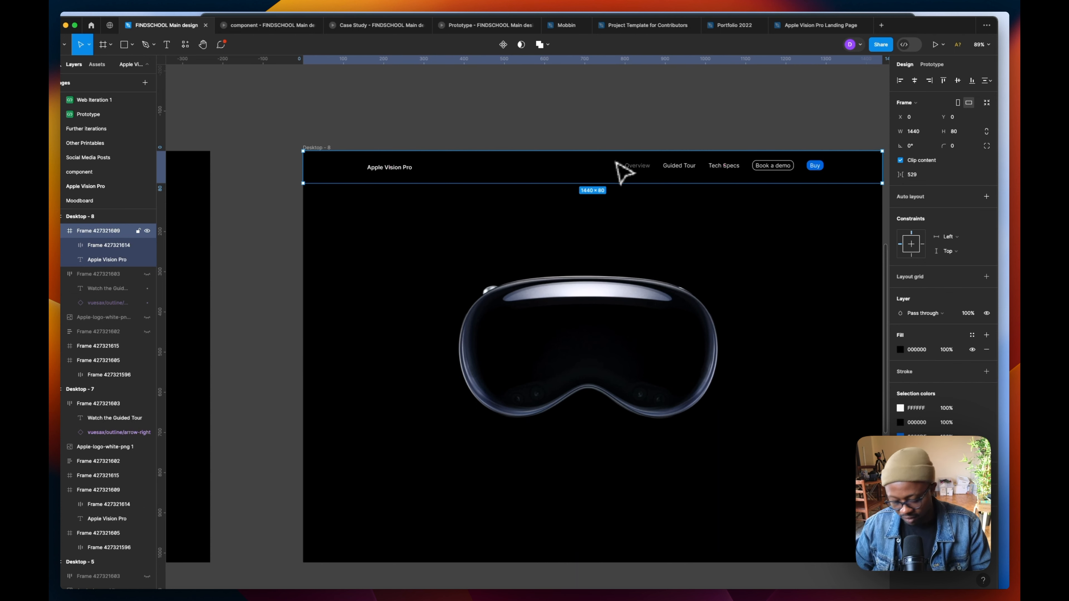
pyautogui.press('super+bracketleft')
pyautogui.press('super+bracketleft')
pyautogui.press('super+bracketleft')
pyautogui.press('super+bracketleft')
pyautogui.press('super+bracketleft')
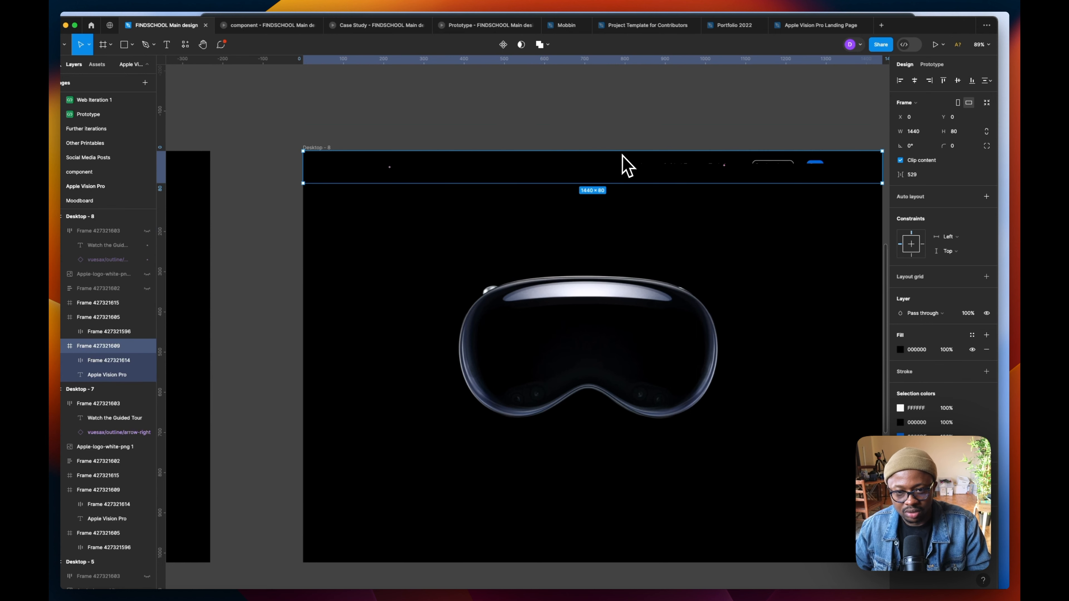
pyautogui.rightClick(626, 155)
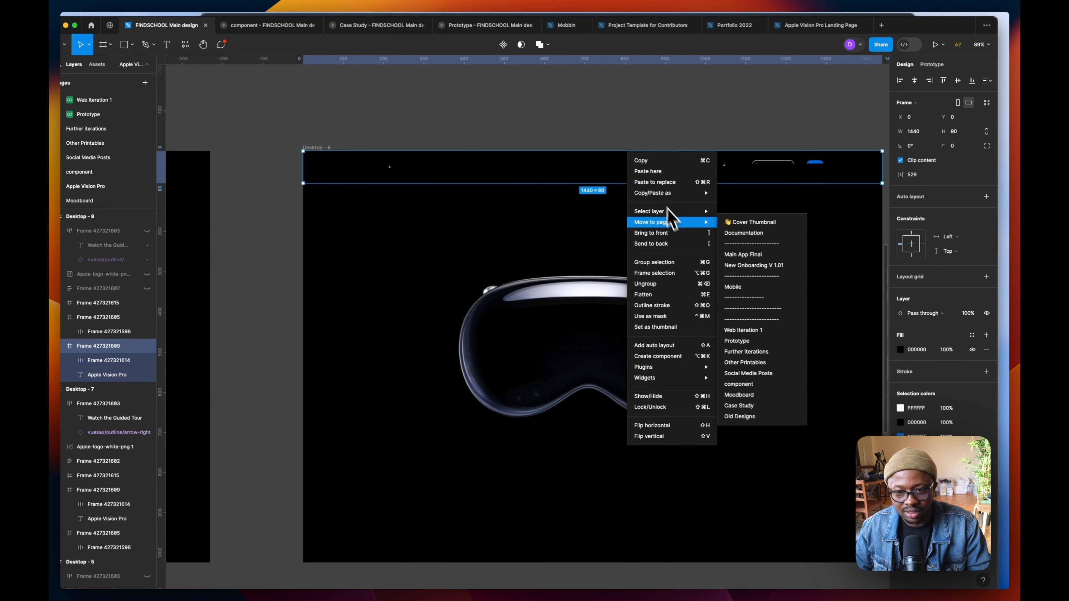
pyautogui.click(704, 234)
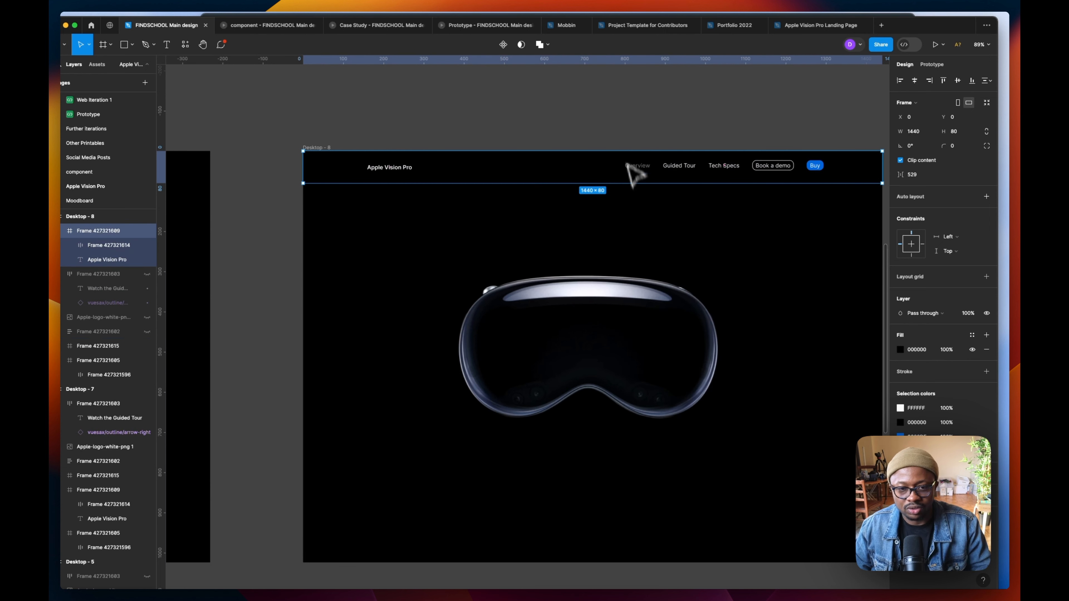
pyautogui.click(617, 123)
# - Set the Desktop - 7 to Desktop - 8 transition to Smart animate with Ease in and out at 400 ms
pyautogui.scroll(-5, 703, 243)
pyautogui.hscroll(-5, 704, 243)
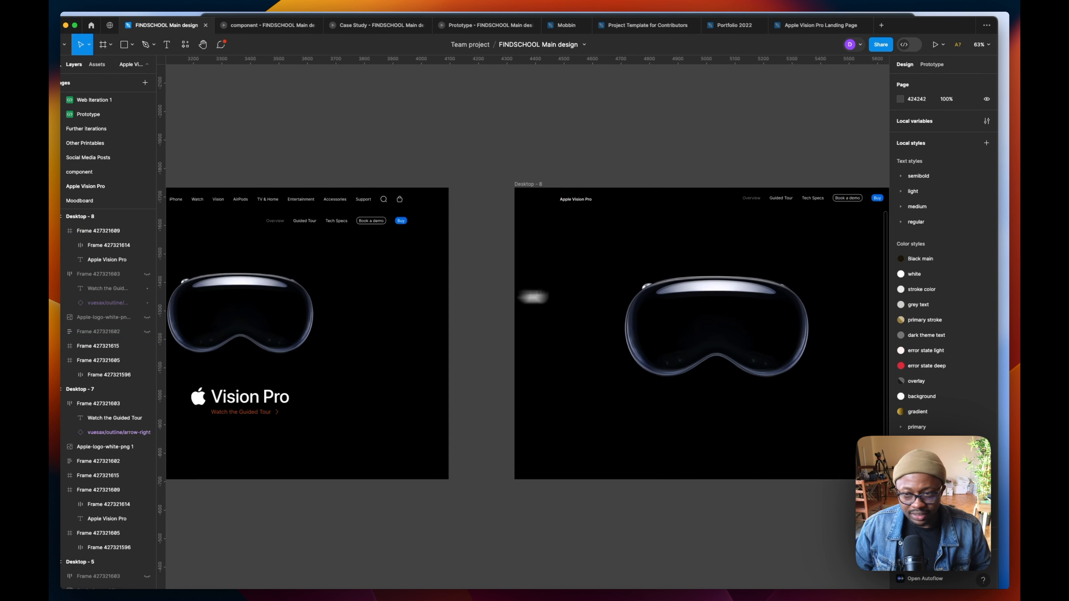
pyautogui.click(935, 67)
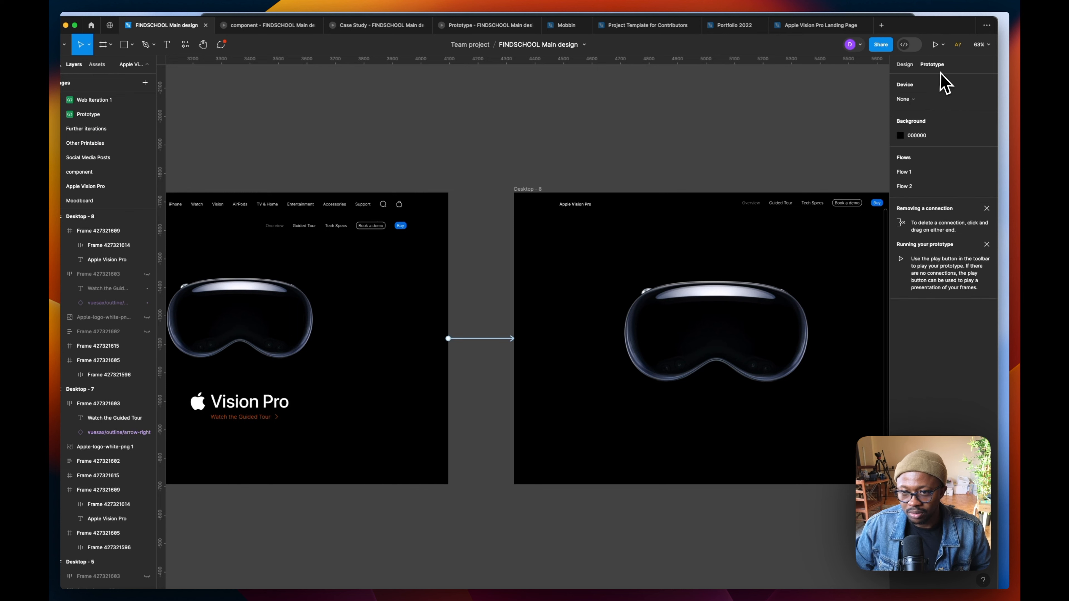
pyautogui.click(495, 340)
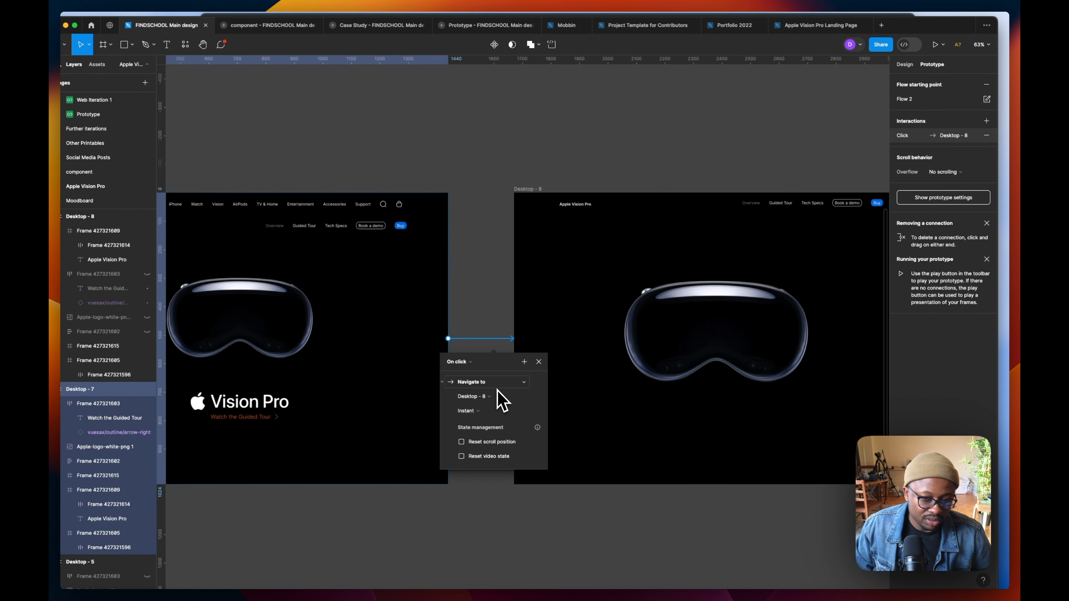
pyautogui.click(485, 417)
pyautogui.click(492, 437)
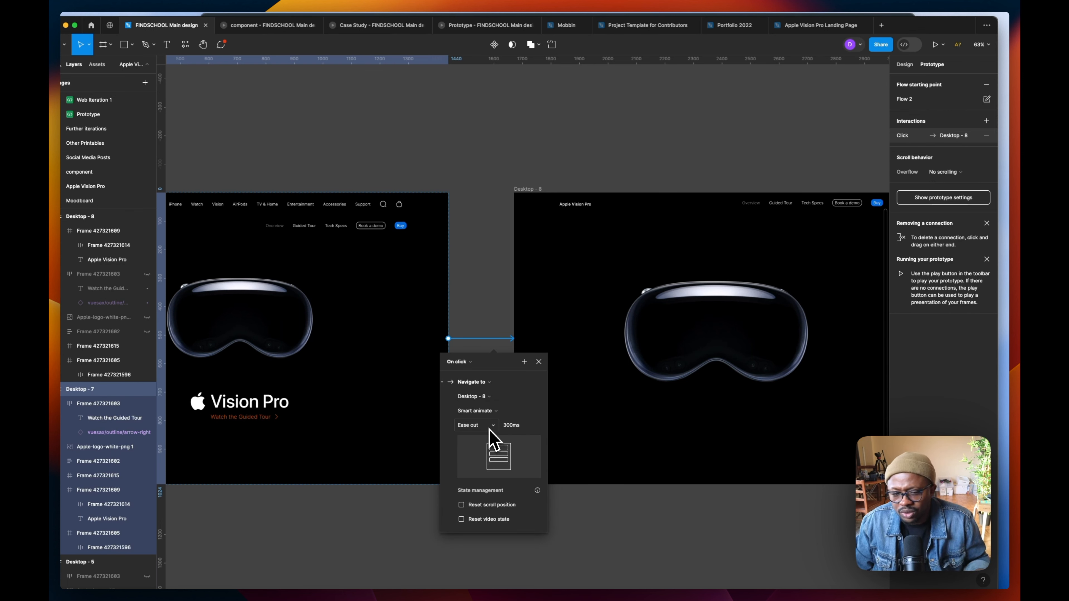
pyautogui.click(491, 426)
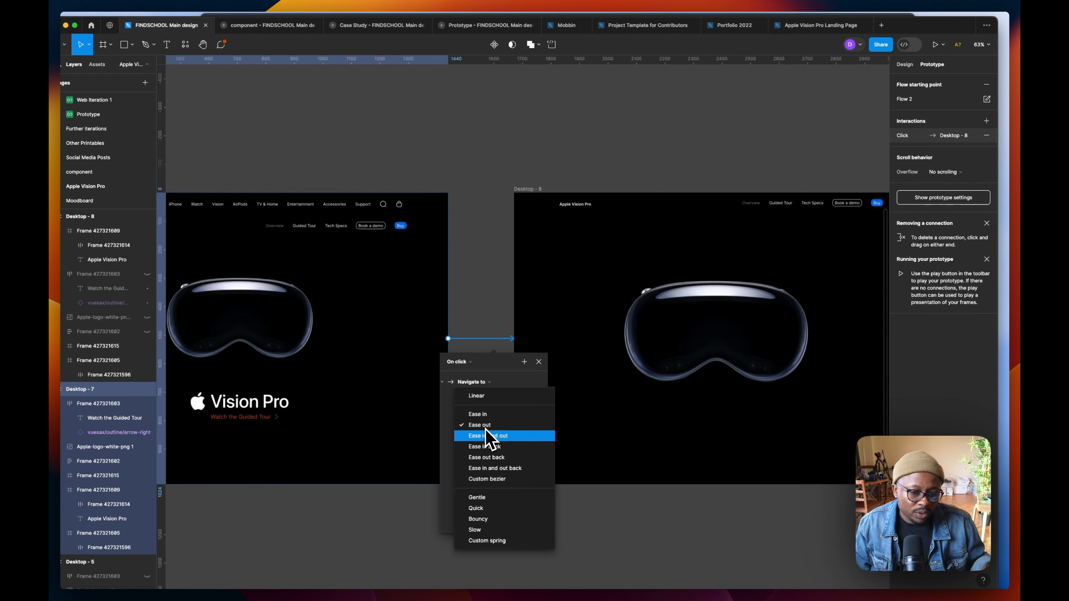
pyautogui.click(493, 436)
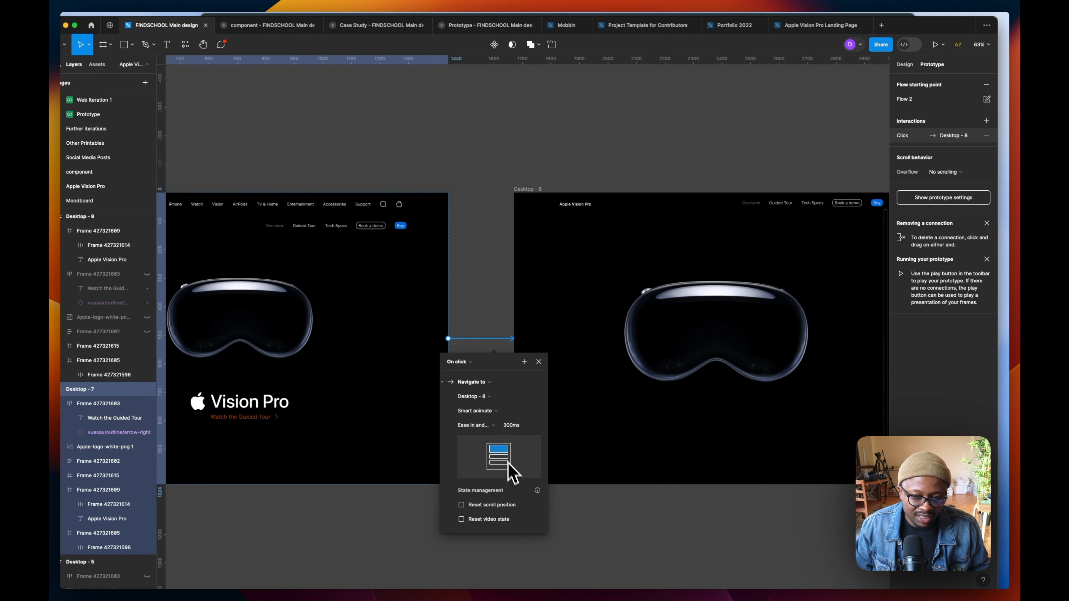
pyautogui.click(510, 426)
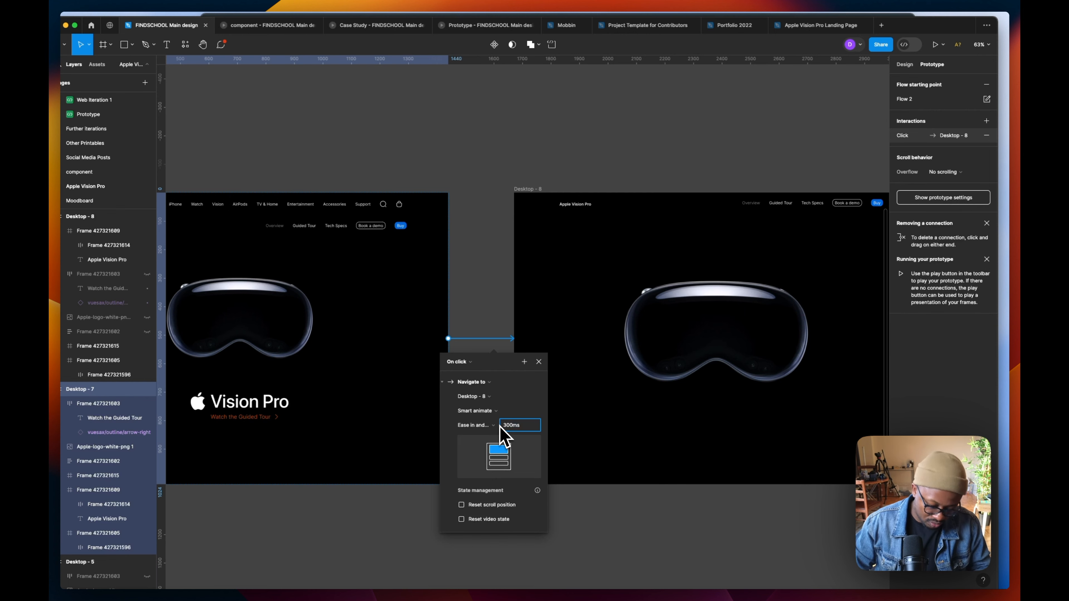
pyautogui.write('400')
pyautogui.click(465, 215)
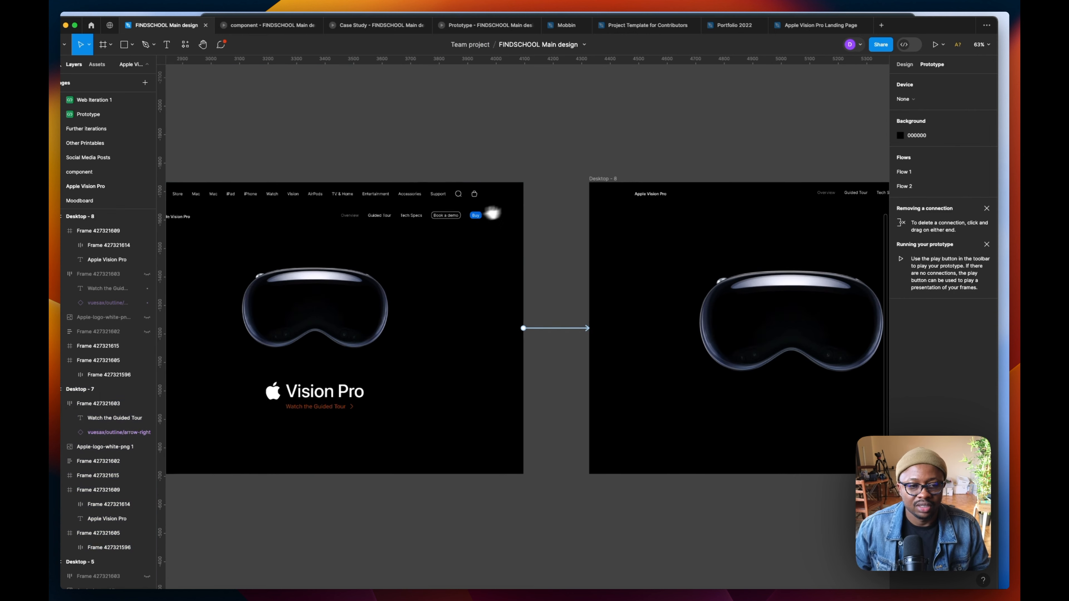
# - Preview Flow 2 to check the smart-animated transition into Desktop - 8, and close the preview
pyautogui.scroll(3, 231, 191)
pyautogui.click(220, 178)
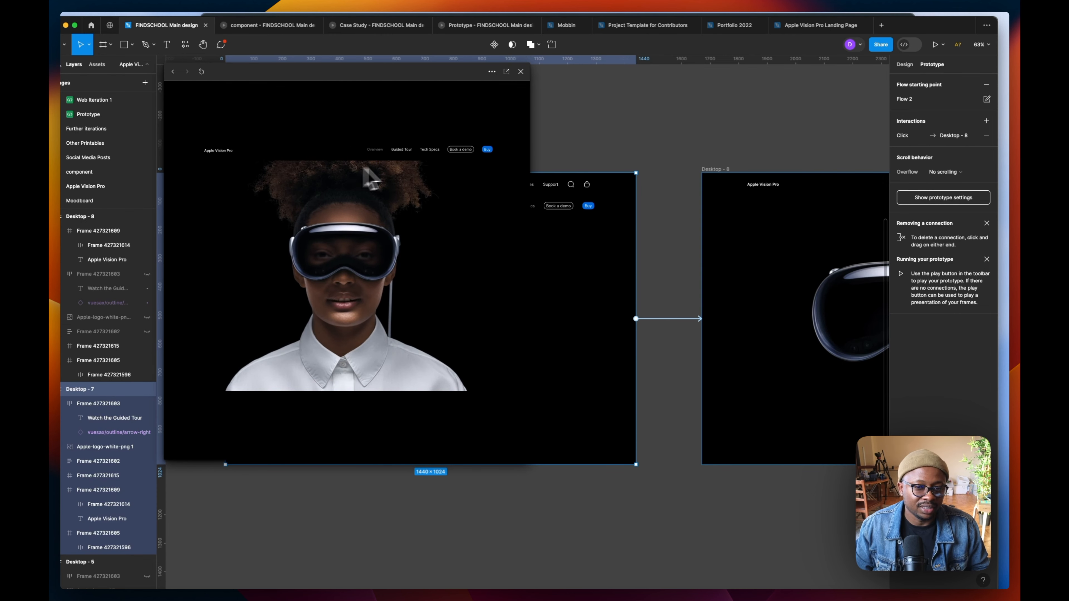
pyautogui.hscroll(-10, 716, 164)
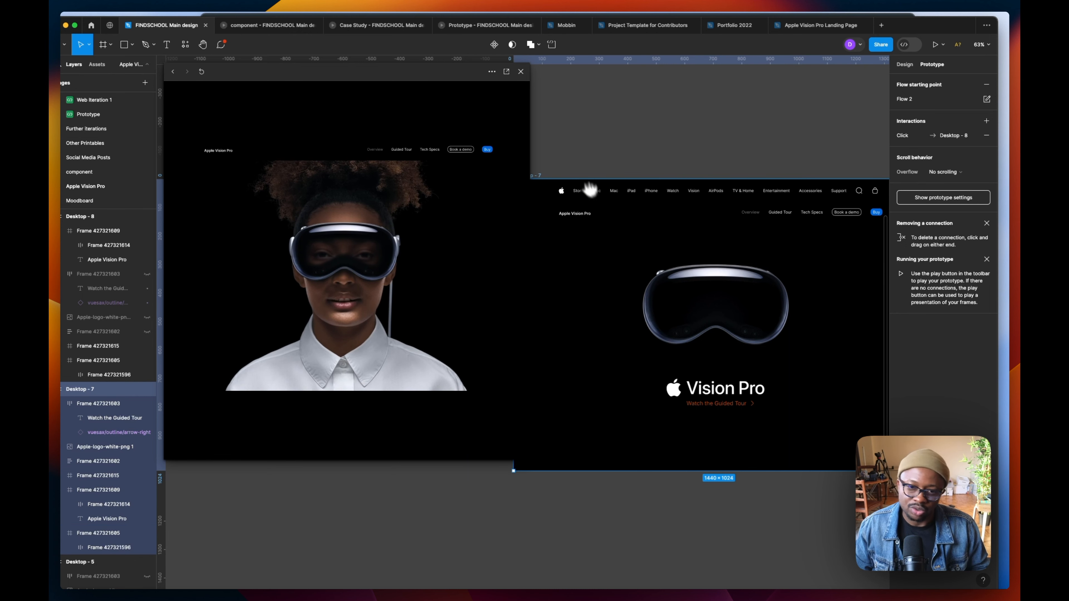
pyautogui.click(521, 71)
# - Change the trigger of the Desktop - 7 to Desktop - 8 interaction to Mouse leave
pyautogui.hscroll(10, 776, 277)
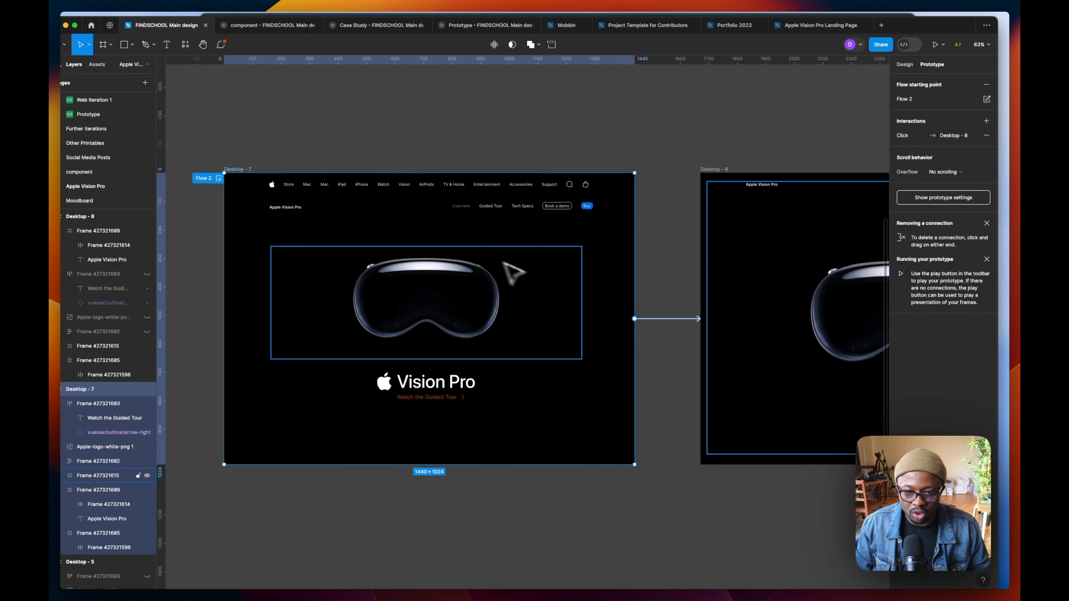
pyautogui.click(677, 319)
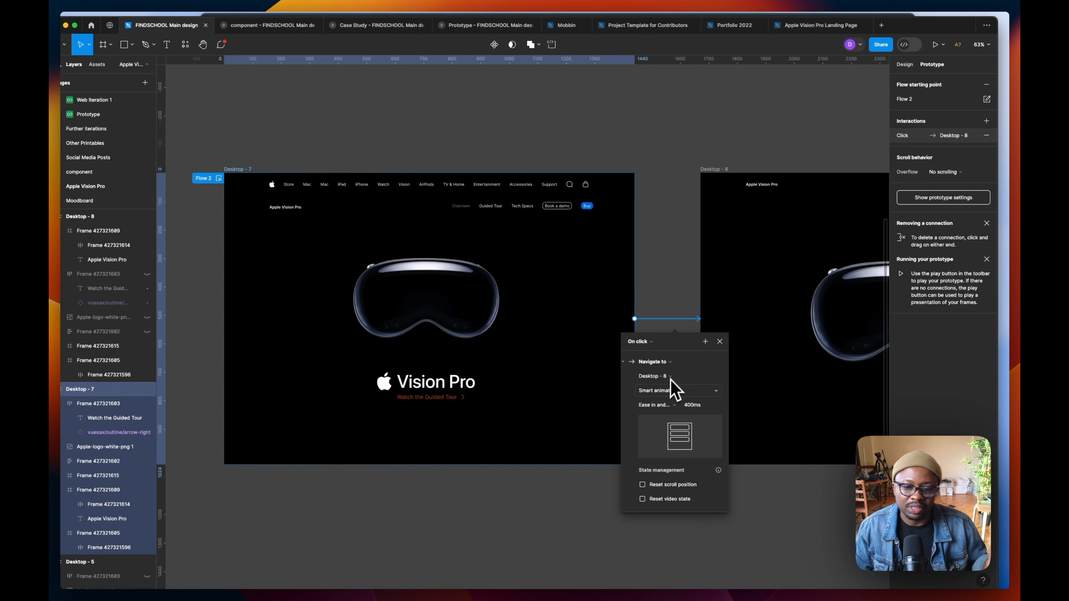
pyautogui.click(640, 342)
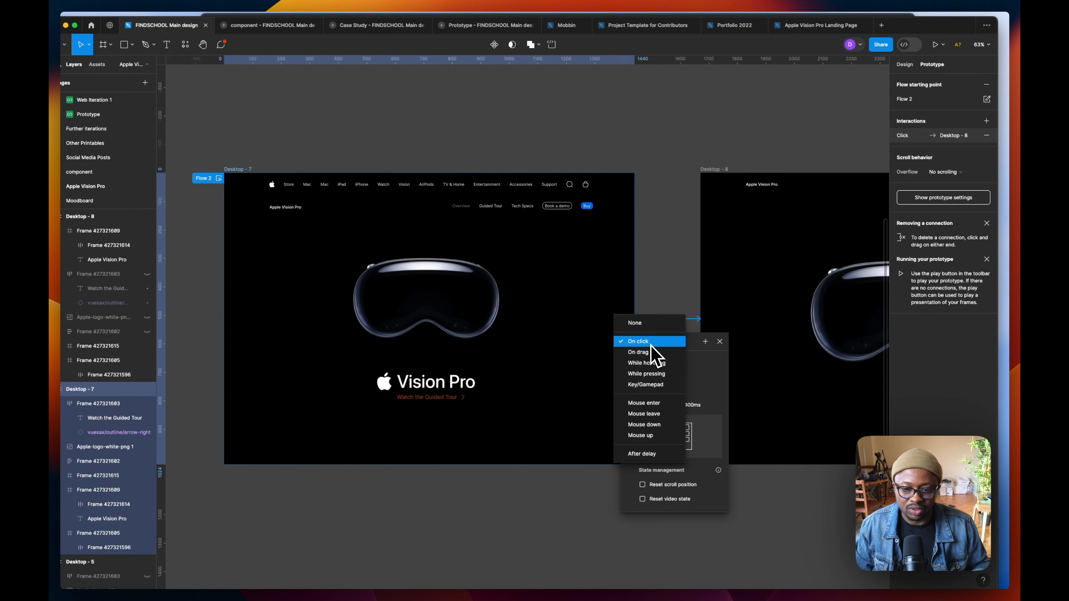
pyautogui.click(659, 423)
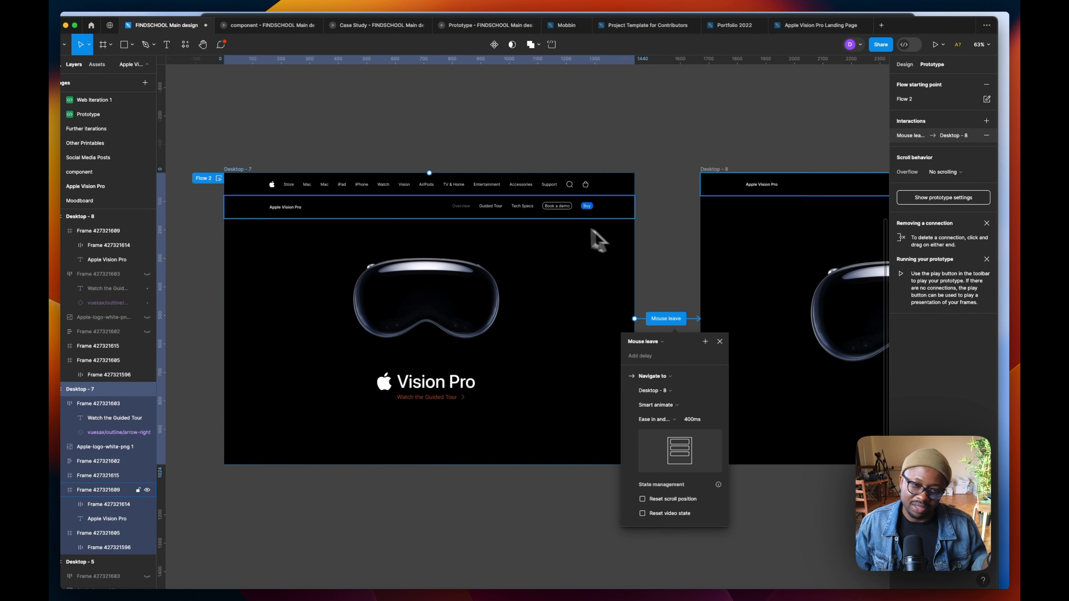
# - Preview Flow 2 again to check how the Mouse leave trigger starts the transition
pyautogui.click(219, 179)
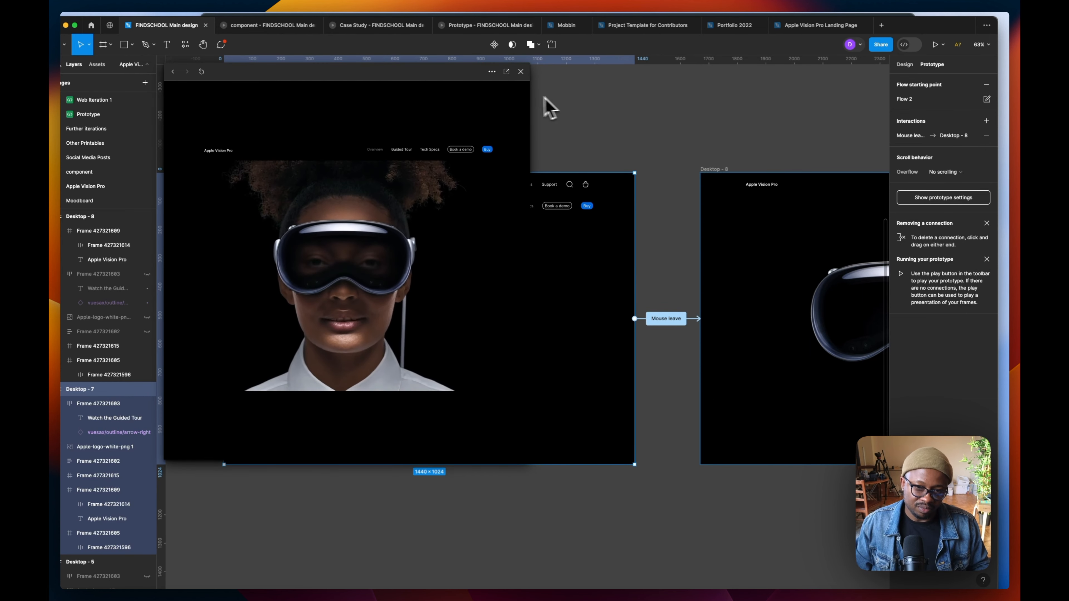
pyautogui.click(617, 238)
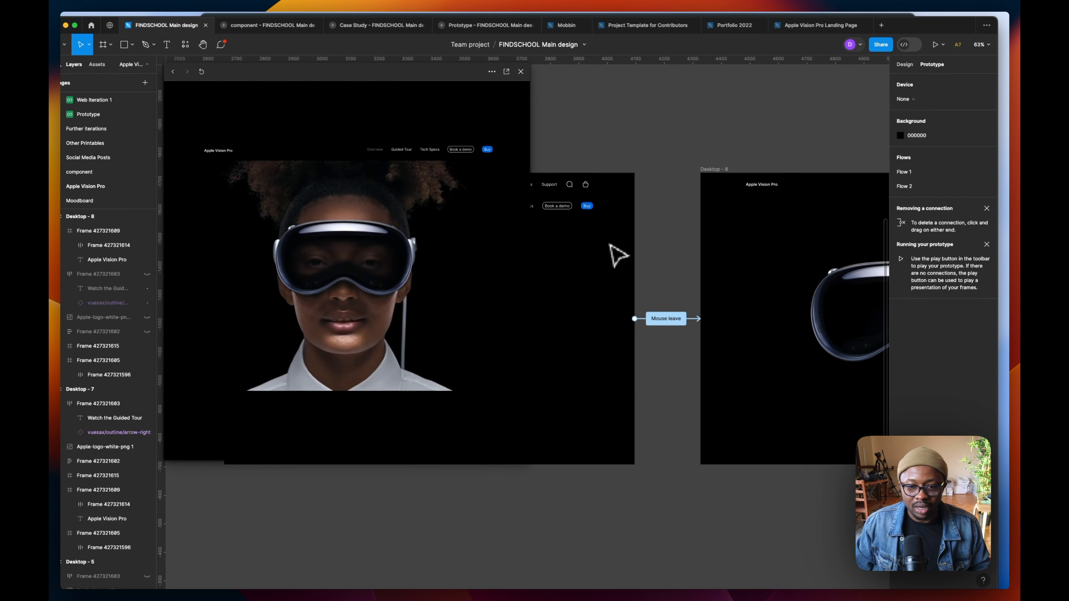
pyautogui.hscroll(-5, 622, 258)
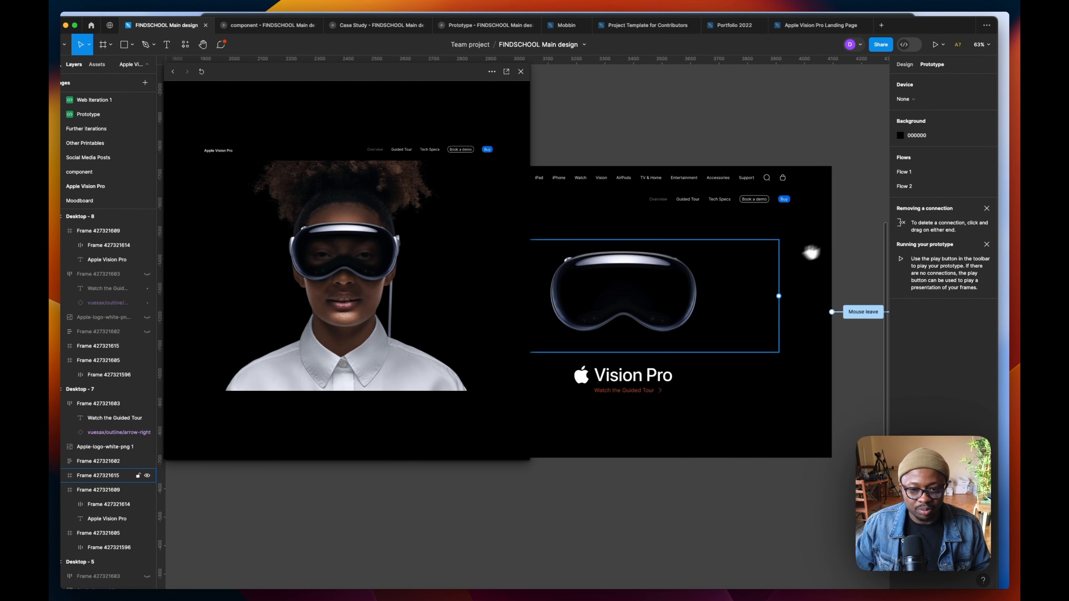
# - Turn off Autoplay for the headset video in Desktop - 7
pyautogui.click(690, 301)
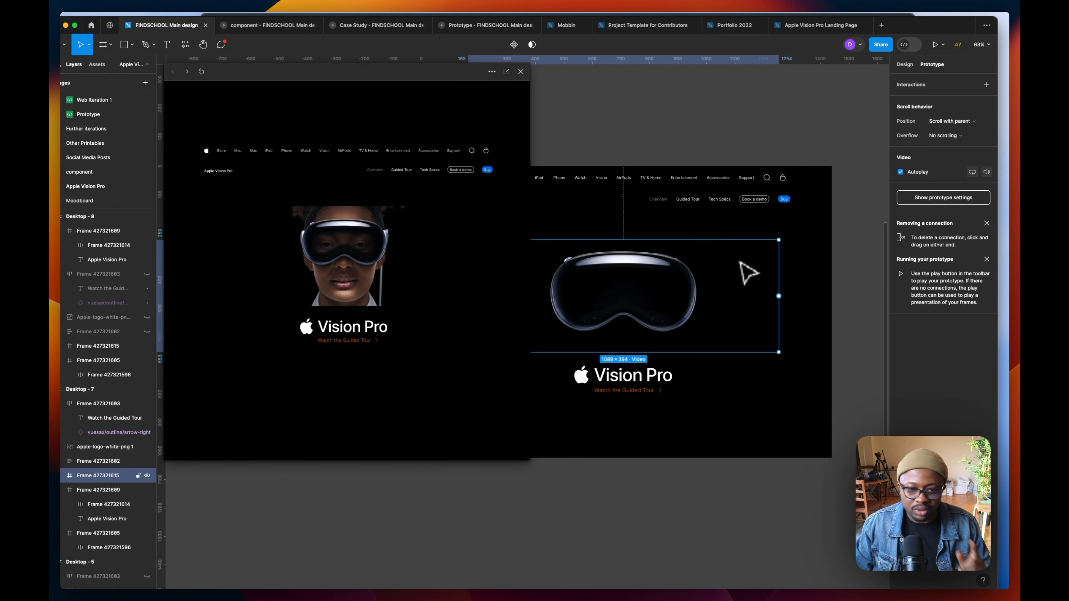
pyautogui.click(900, 173)
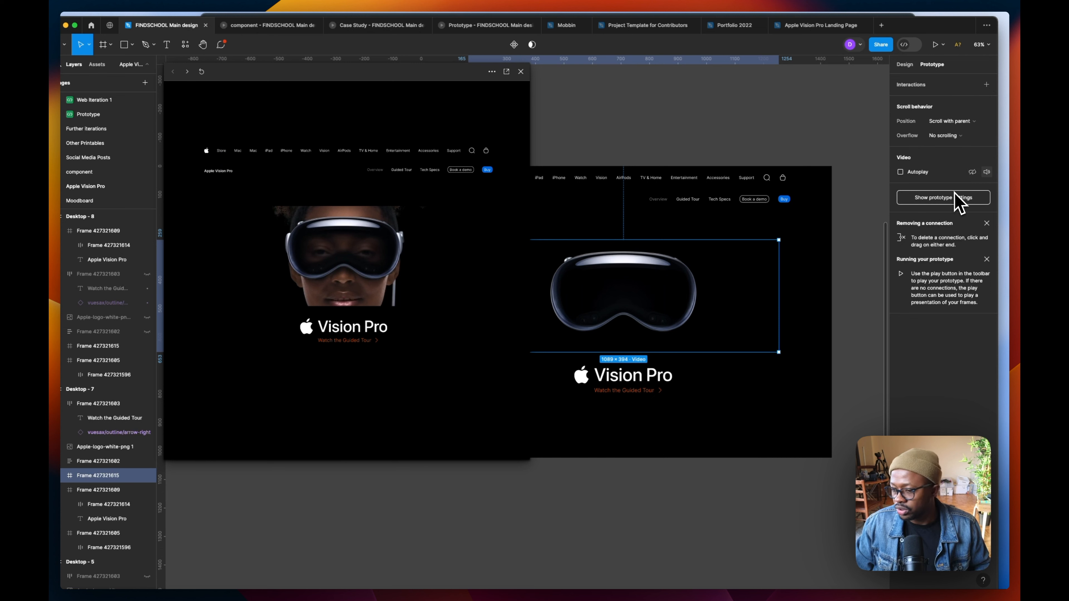
pyautogui.click(646, 202)
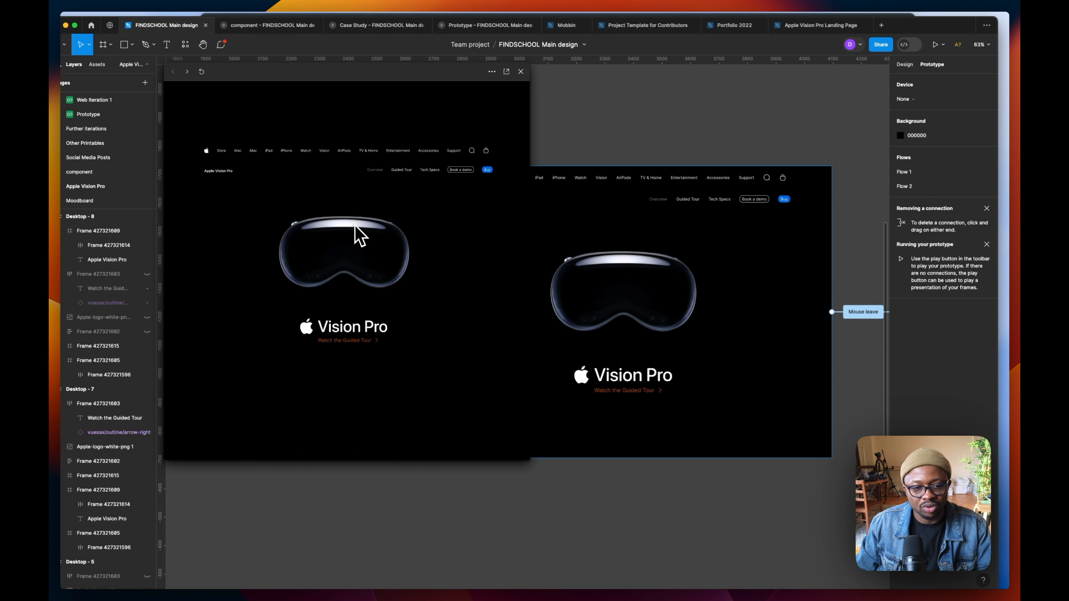
# - Turn off Autoplay for the headset video in Desktop - 8 and close the prototype preview
pyautogui.moveTo(551, 281)
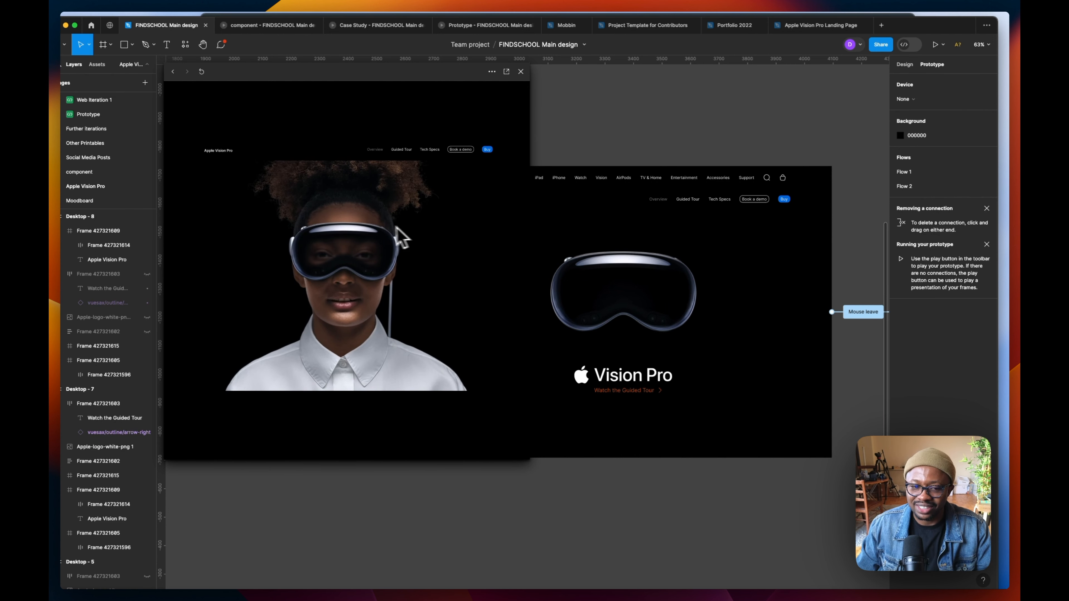
pyautogui.hscroll(3, 631, 135)
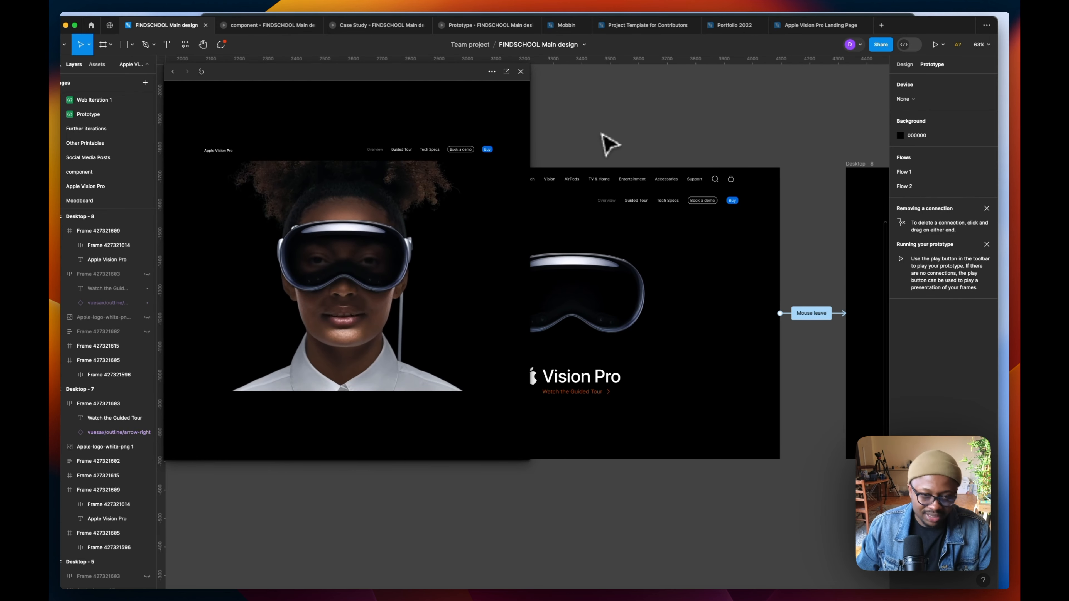
pyautogui.scroll(-5, 609, 141)
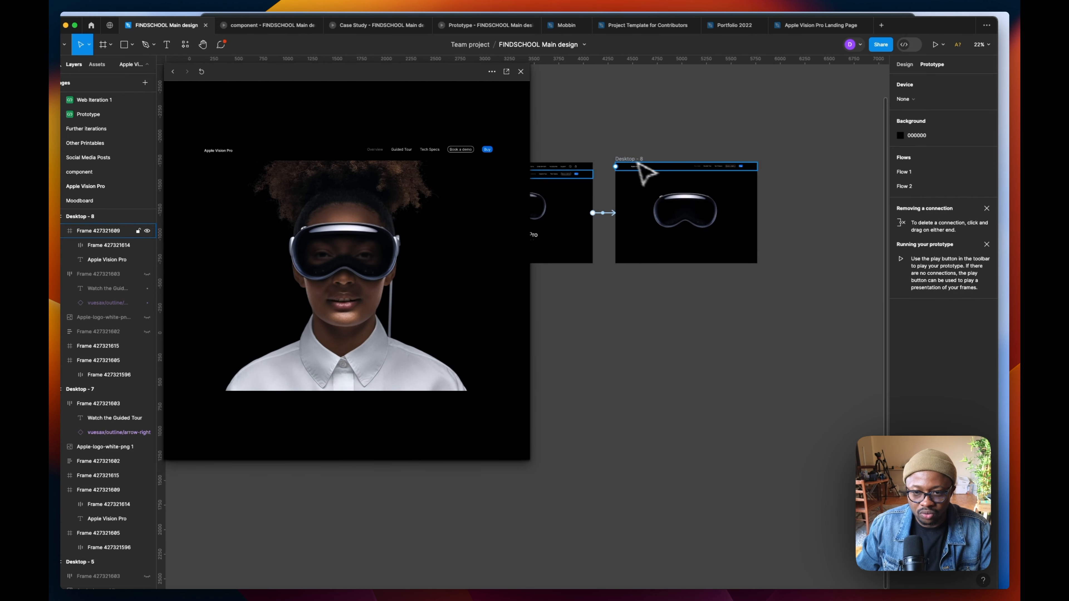
pyautogui.click(632, 179)
pyautogui.scroll(3, 694, 215)
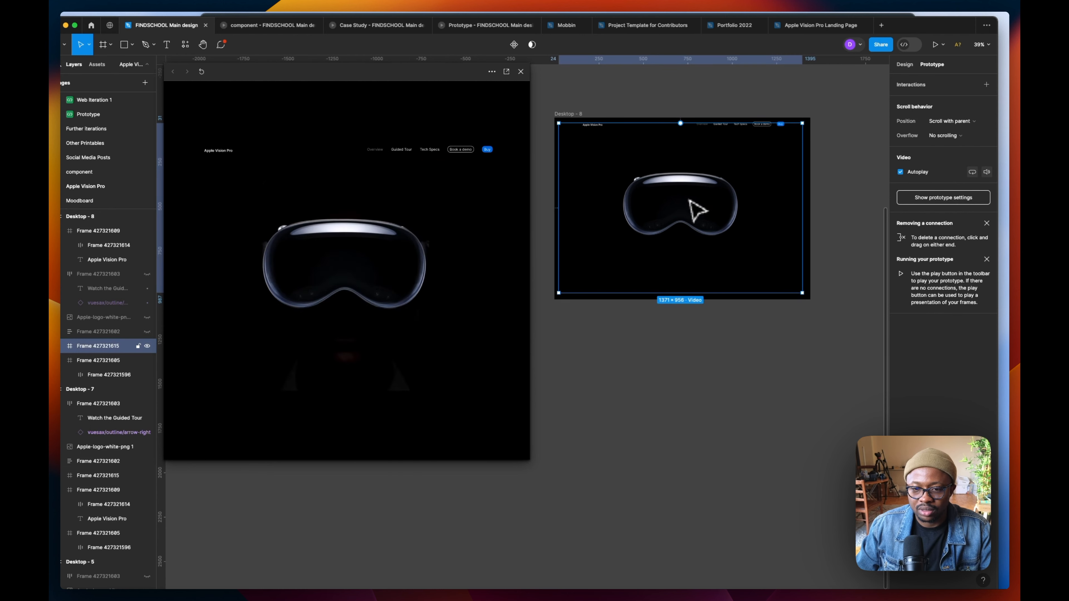
pyautogui.click(900, 172)
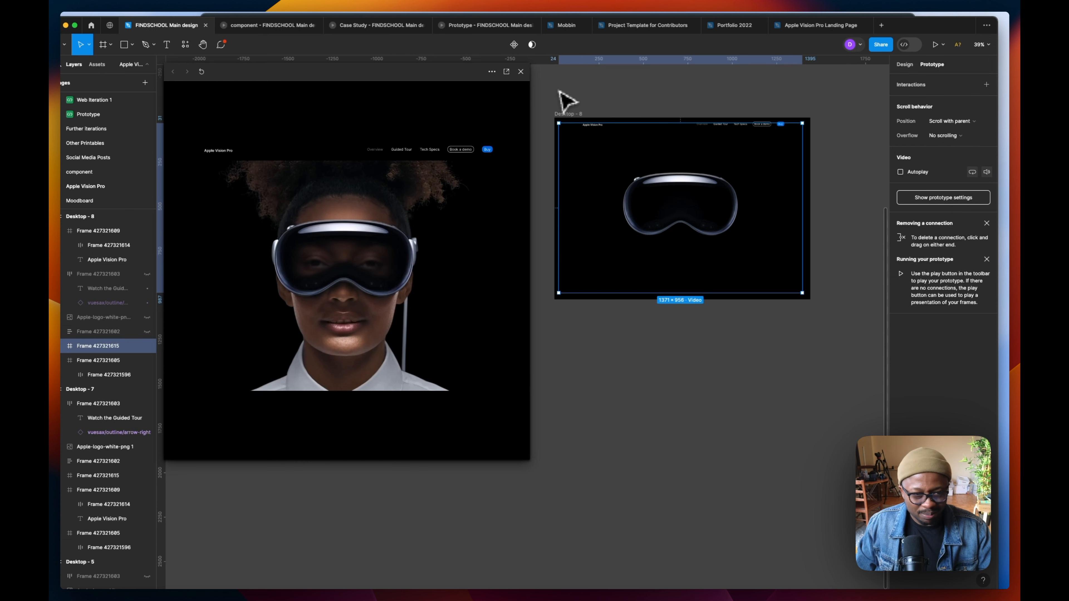
pyautogui.moveTo(562, 90); pyautogui.dragTo(673, 107)
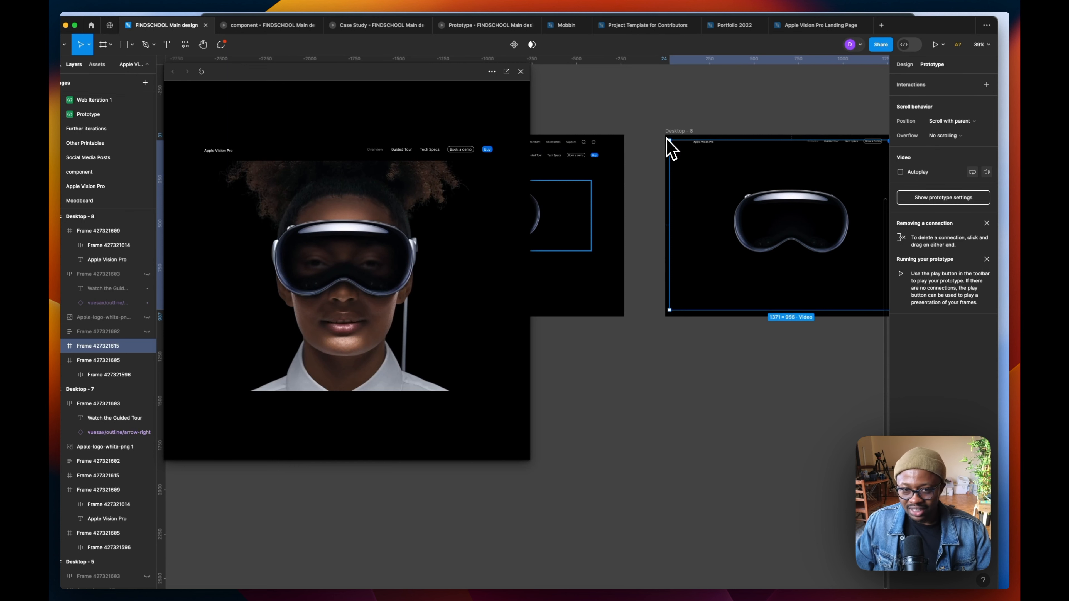
pyautogui.scroll(-10, 657, 195)
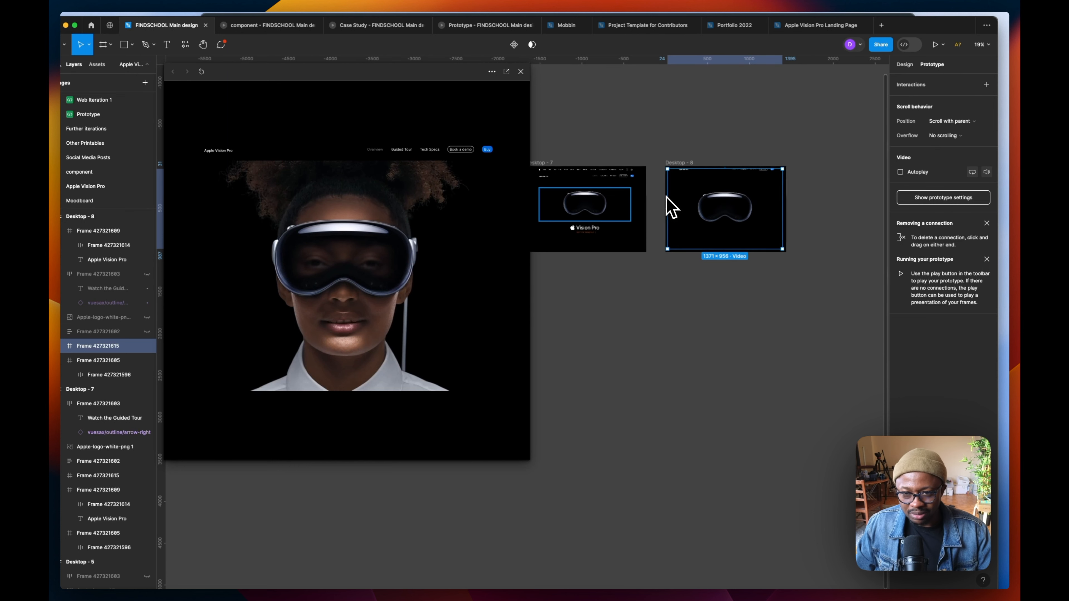
pyautogui.scroll(-3, 668, 199)
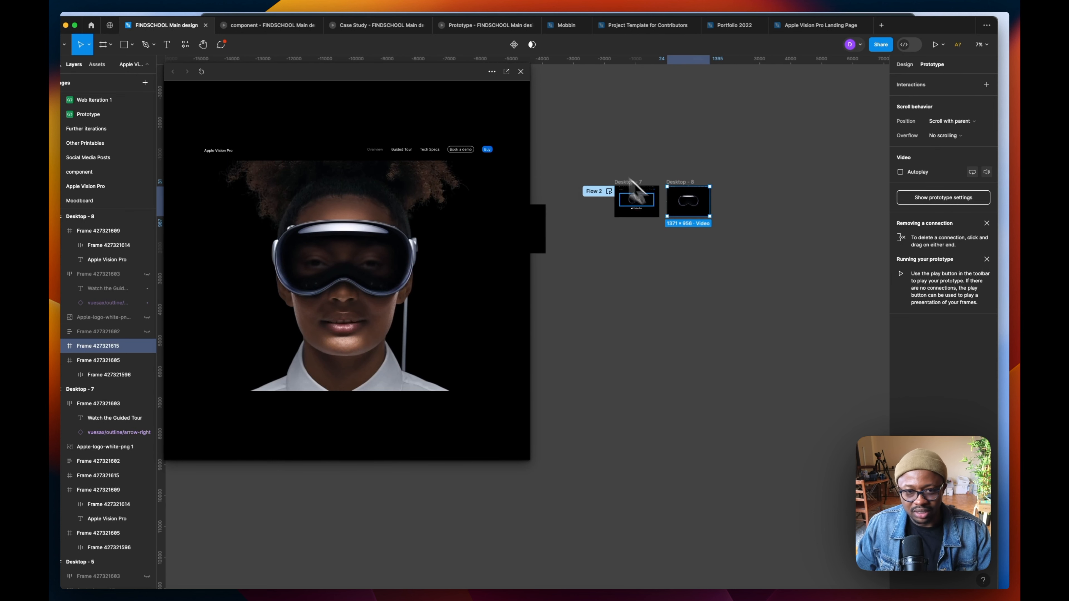
pyautogui.click(521, 72)
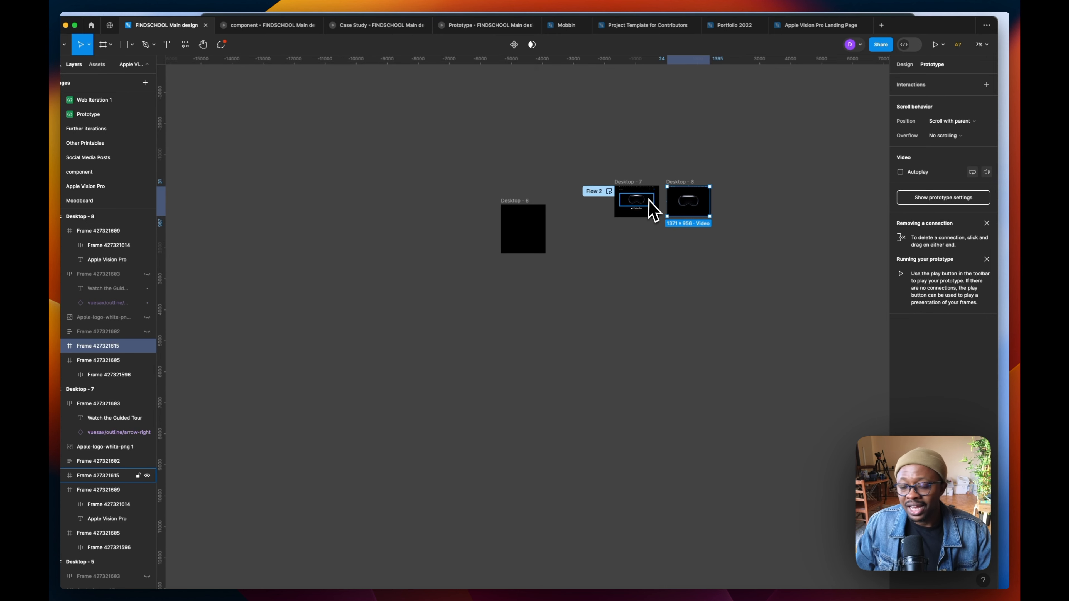
# - Examine the Flow 1 frames Desktop - 1, Desktop - 2 and Desktop - 5 and the connections between them
pyautogui.scroll(-1, 652, 211)
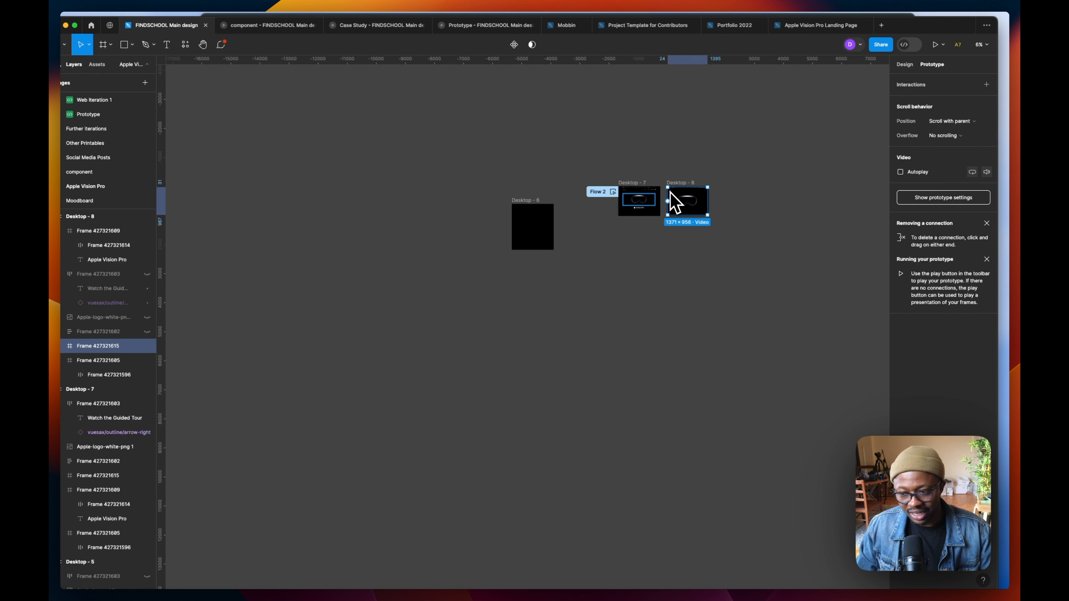
pyautogui.scroll(-3, 673, 200)
pyautogui.hscroll(-5, 544, 167)
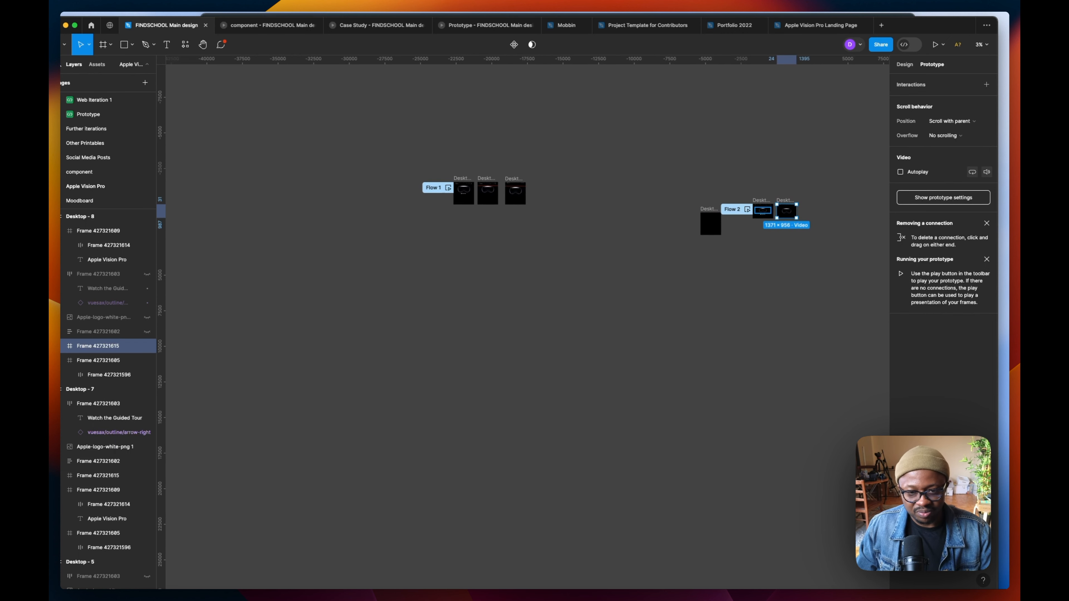
pyautogui.scroll(10, 547, 202)
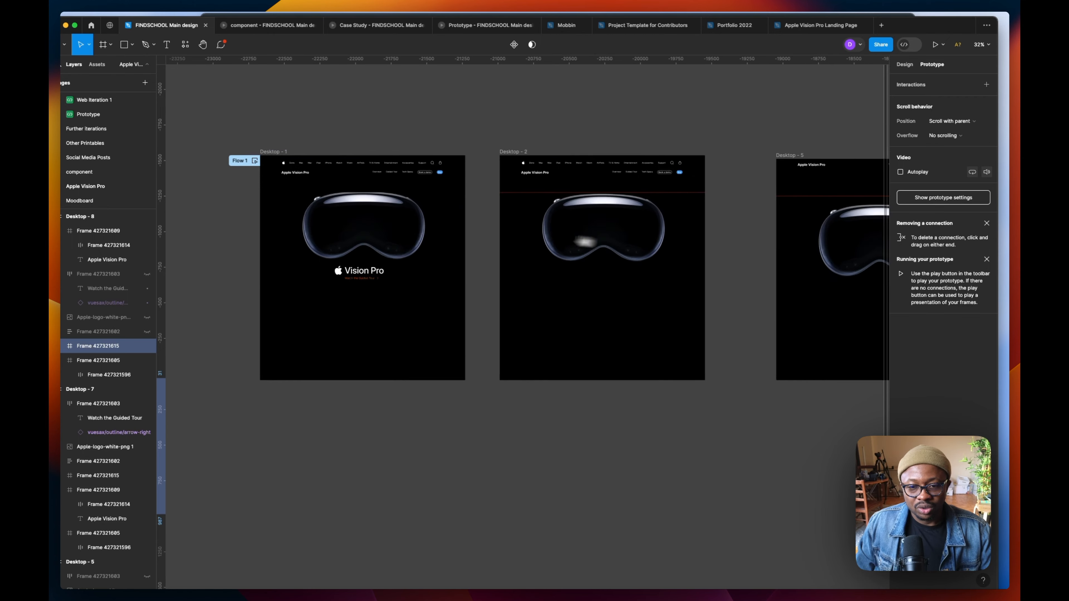
pyautogui.scroll(2, 520, 226)
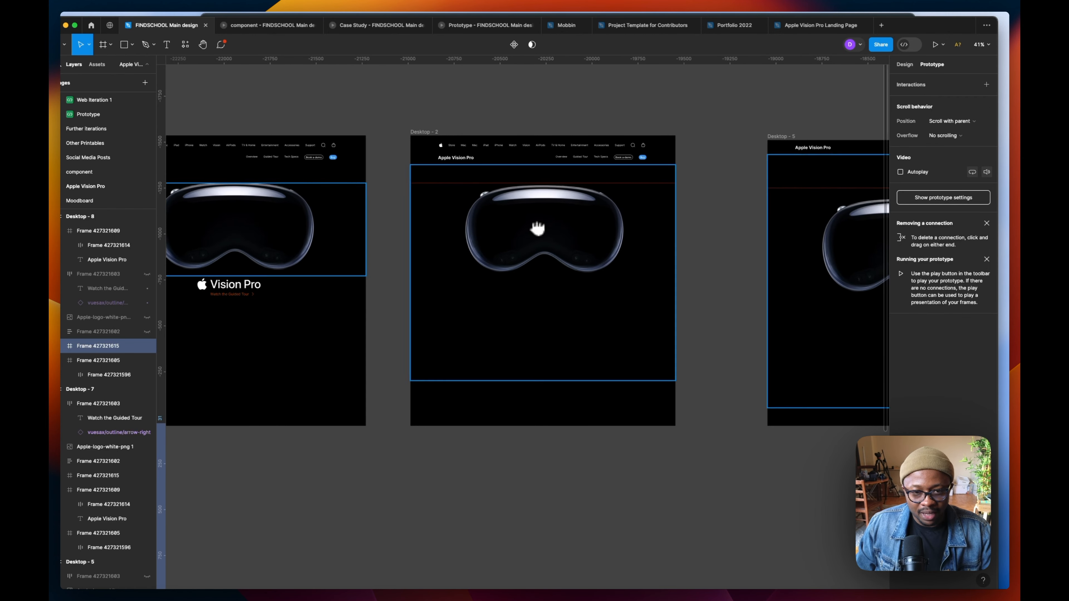
pyautogui.moveTo(744, 192); pyautogui.dragTo(599, 186)
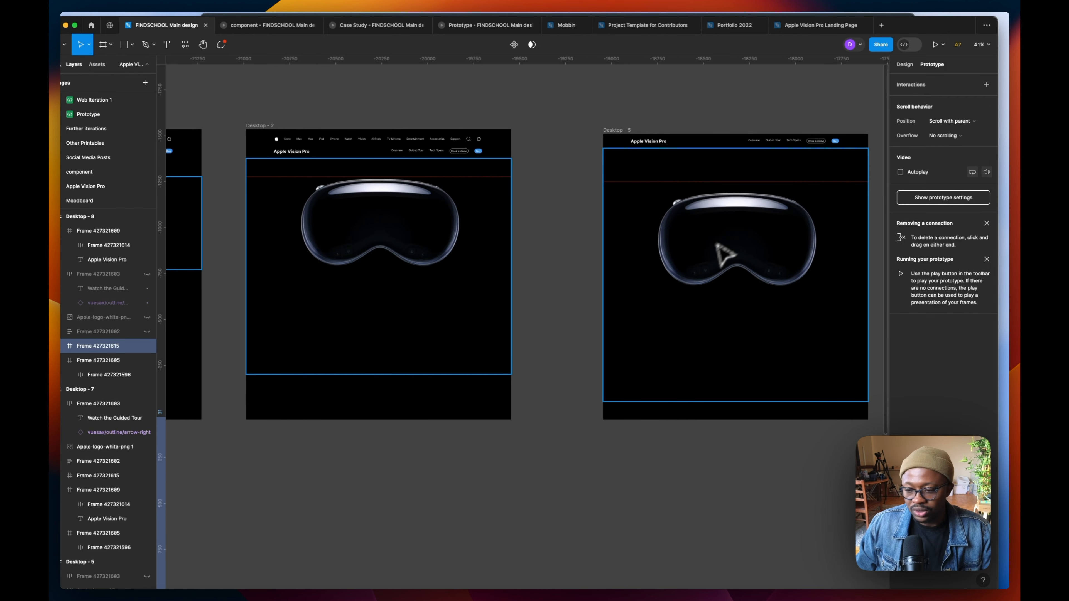
pyautogui.hscroll(-3, 733, 261)
pyautogui.click(635, 128)
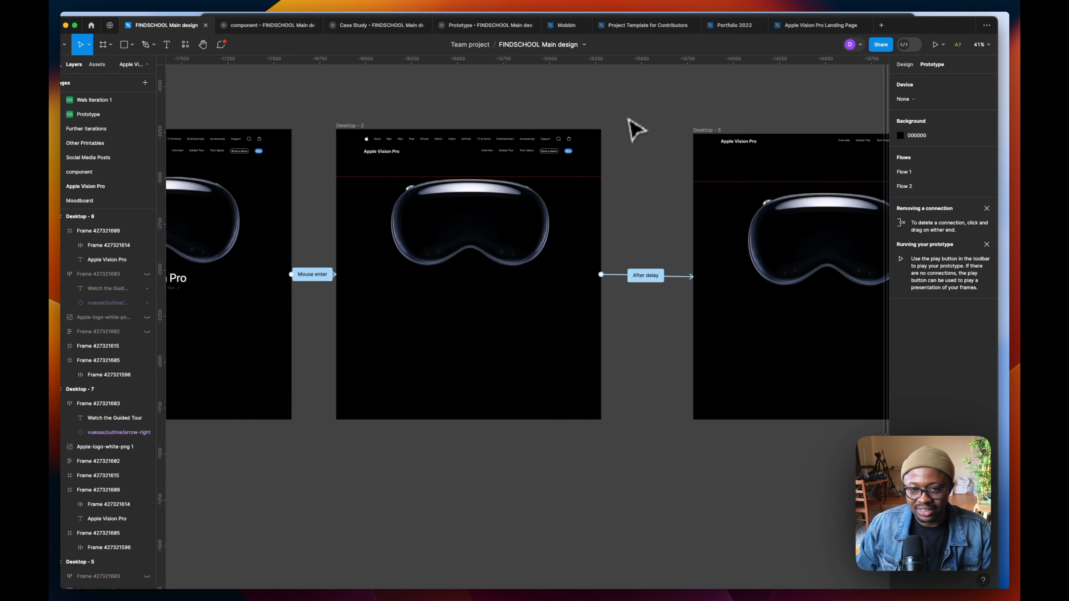
pyautogui.hscroll(-5, 313, 268)
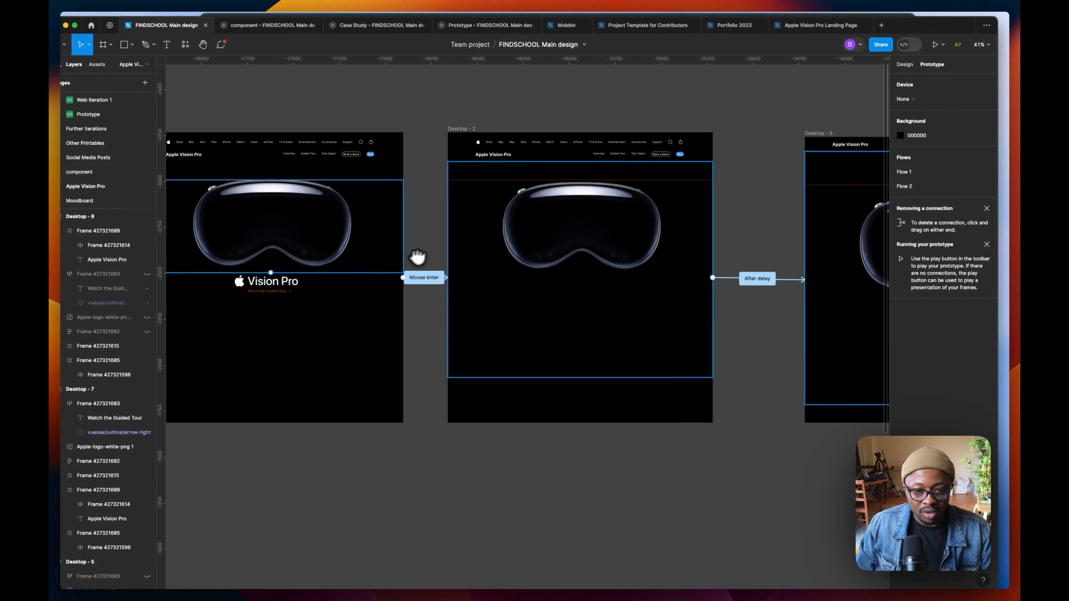
# - Review the Mouse enter interaction from Desktop - 1 to Desktop - 2, including its available easing curves
pyautogui.click(424, 277)
pyautogui.hscroll(-3, 442, 253)
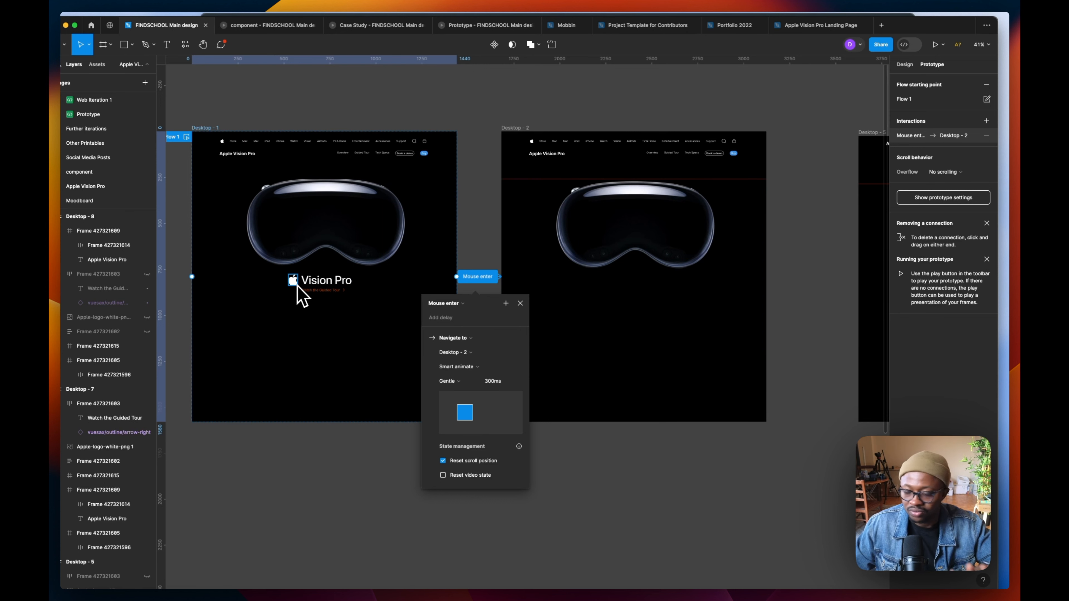
pyautogui.moveTo(637, 318); pyautogui.dragTo(512, 311)
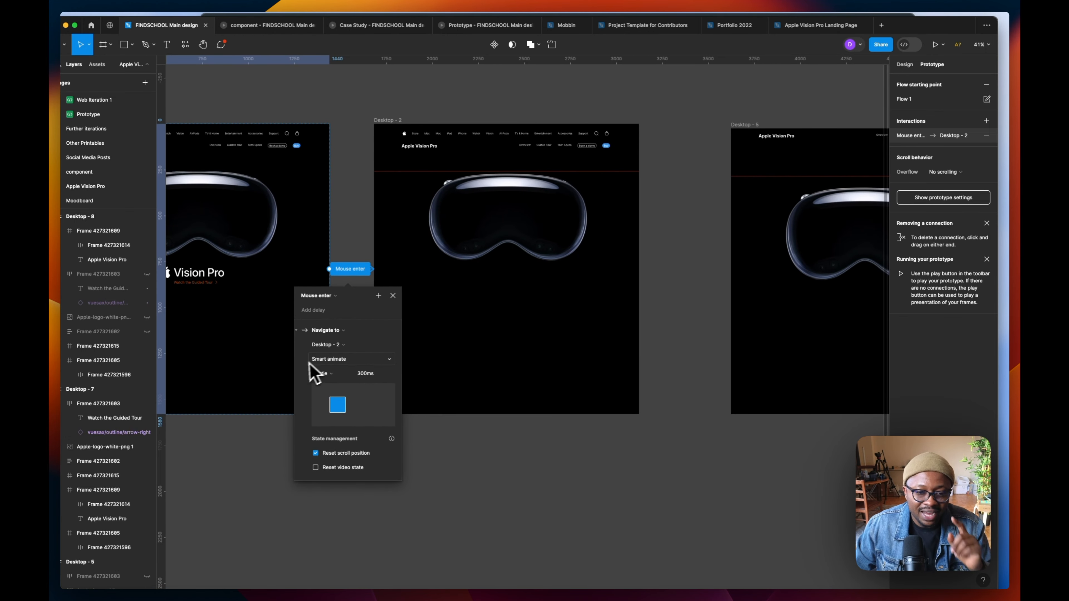
pyautogui.click(342, 376)
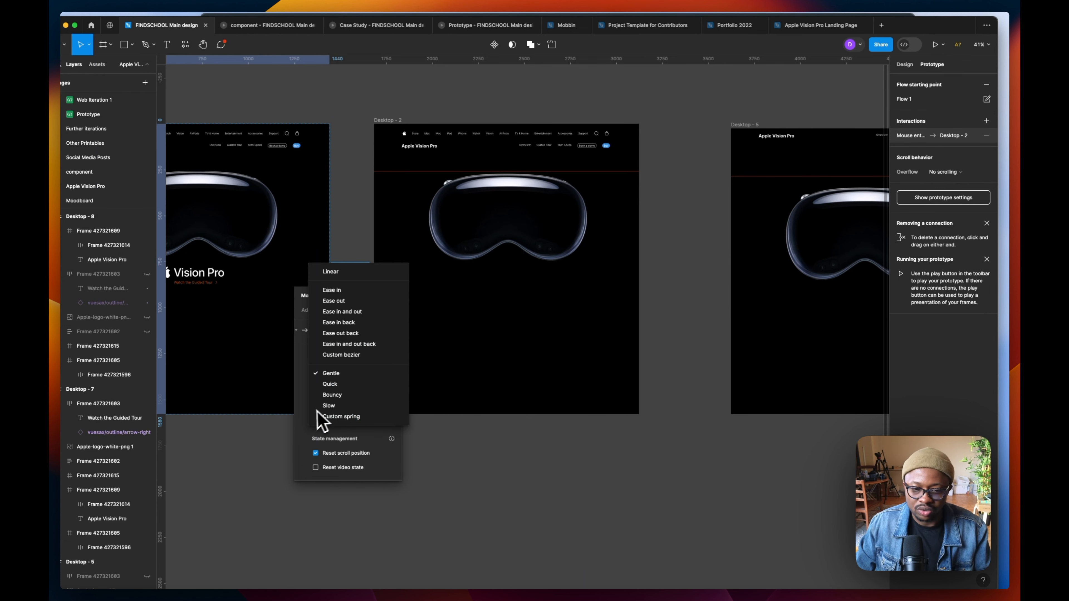
pyautogui.click(305, 414)
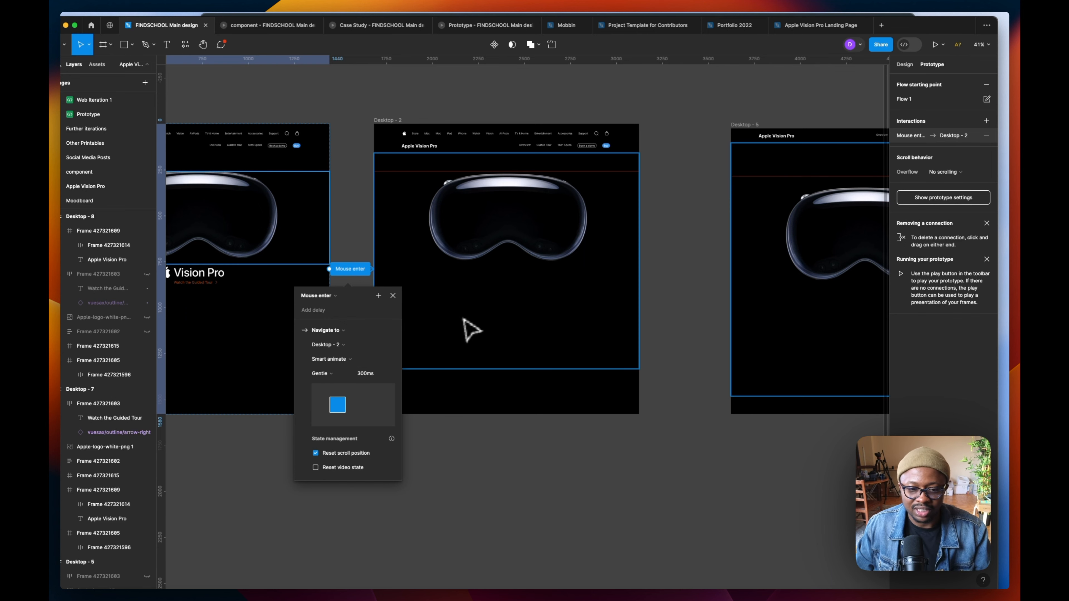
# - Review the settings of the After delay interaction from Desktop - 2 to Desktop - 5
pyautogui.click(521, 268)
pyautogui.hscroll(5, 621, 282)
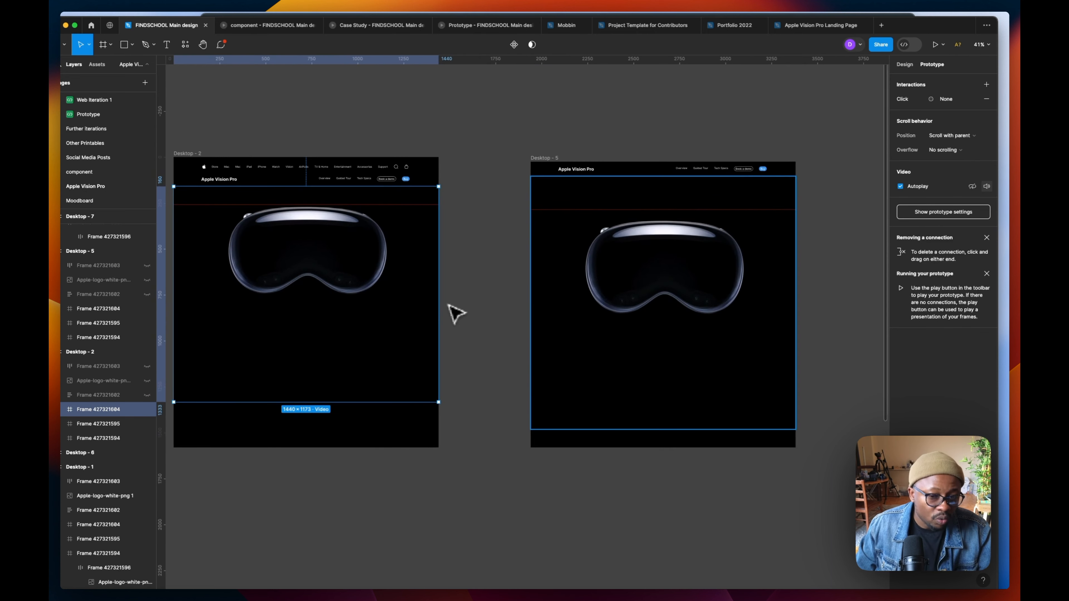
pyautogui.click(451, 312)
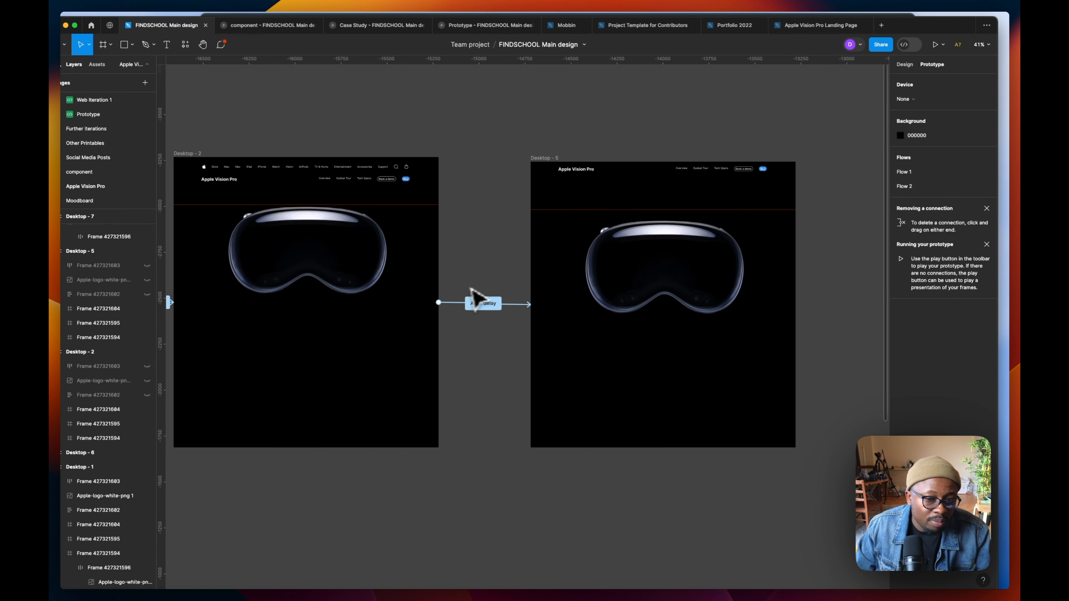
pyautogui.click(487, 307)
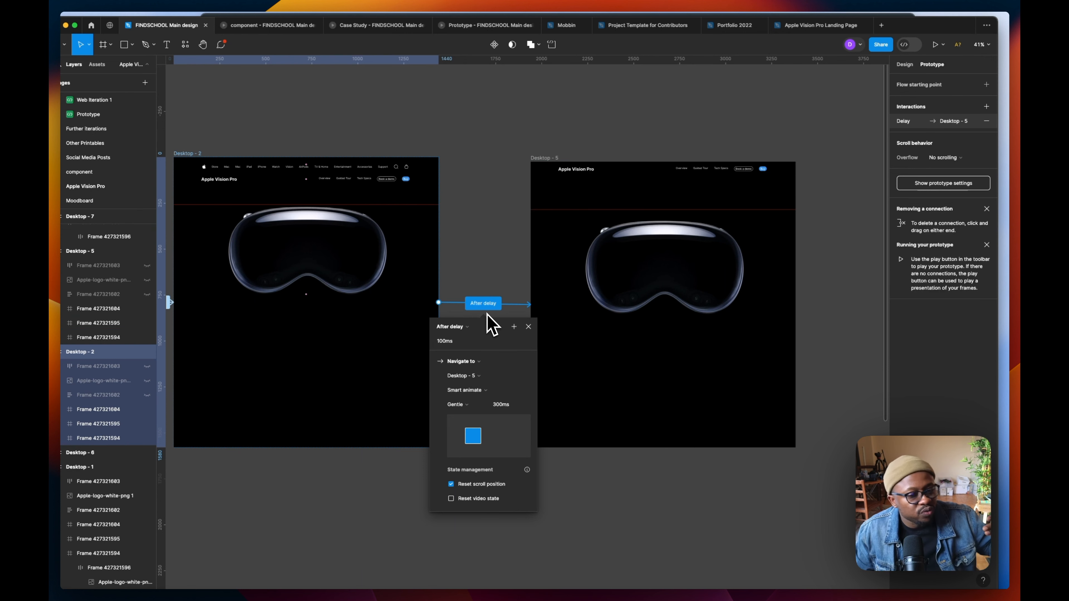
# - Present the Flow 1 prototype from Desktop - 1 to check its hero transition at full size
pyautogui.hscroll(-10, 468, 274)
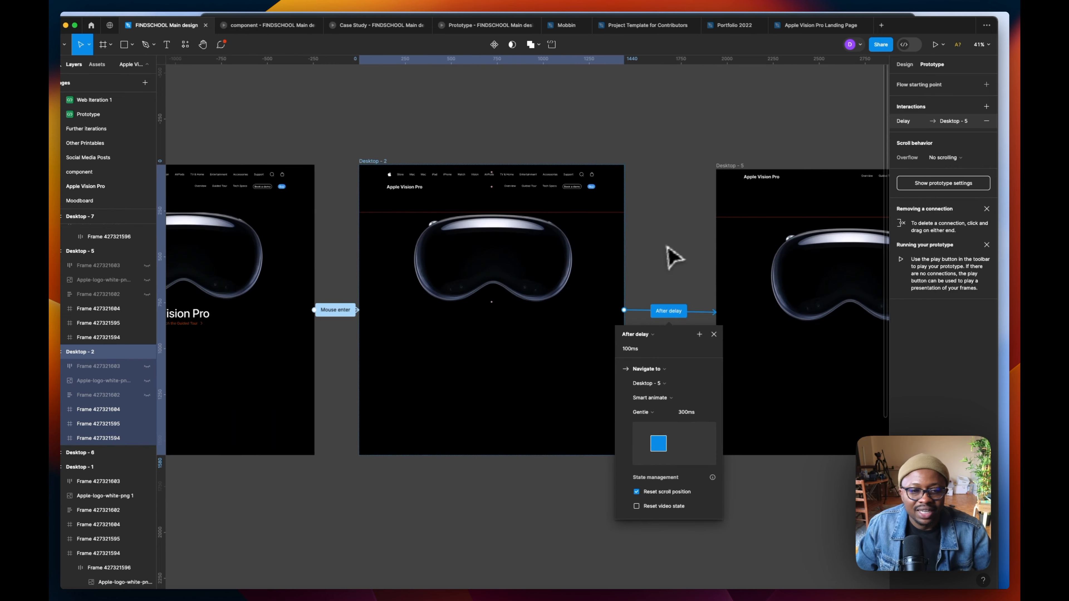
pyautogui.click(410, 115)
pyautogui.hscroll(-14, 463, 273)
pyautogui.click(329, 160)
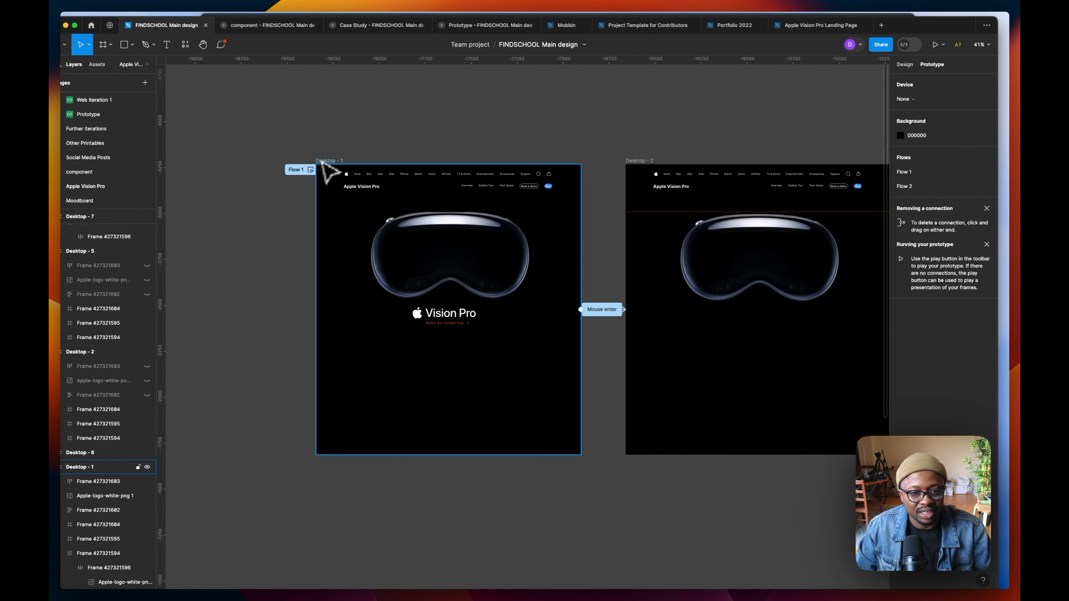
pyautogui.click(935, 45)
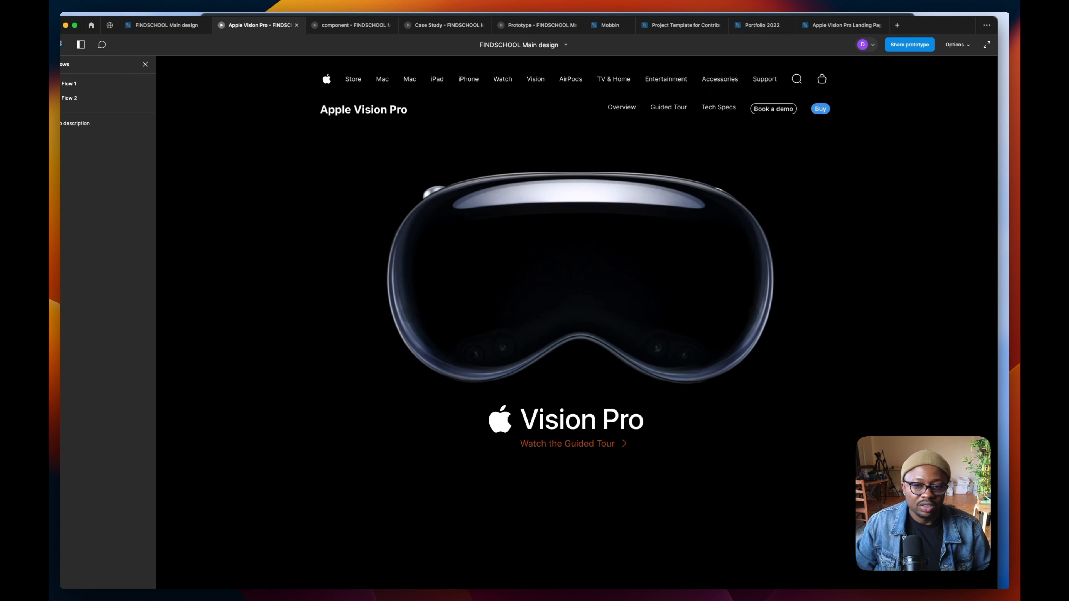
pyautogui.scroll(-5, 799, 177)
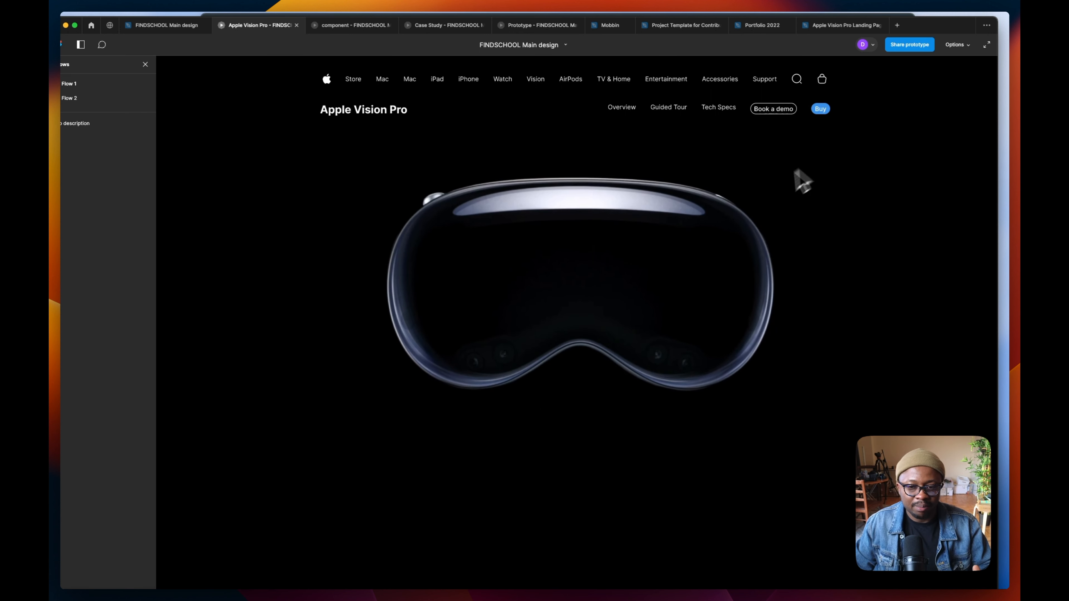